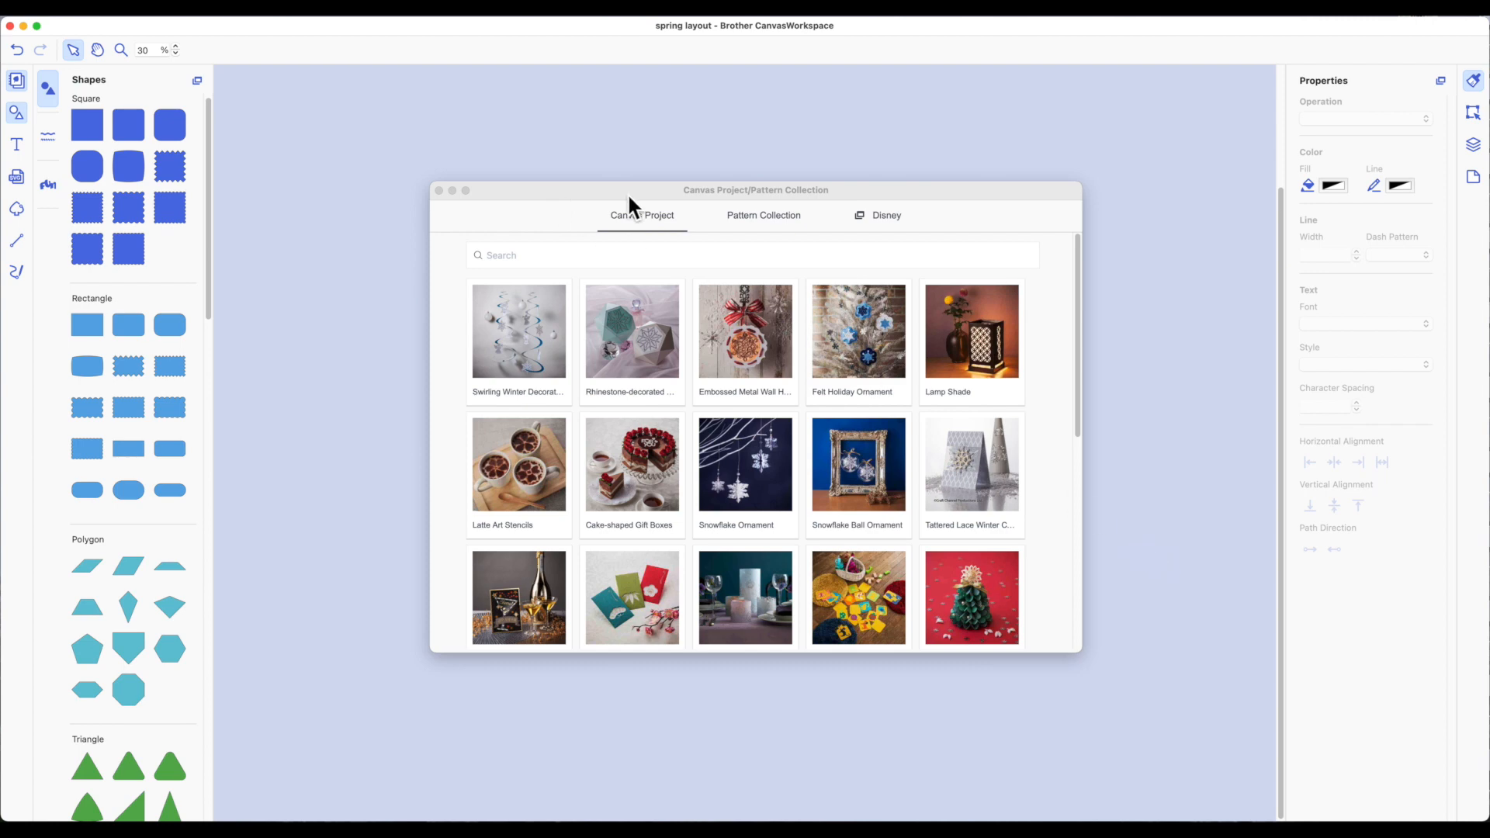
# - Filter the Canvas Project collection by the Spring tag and open the Spring Scrapbook project
pyautogui.click(664, 203)
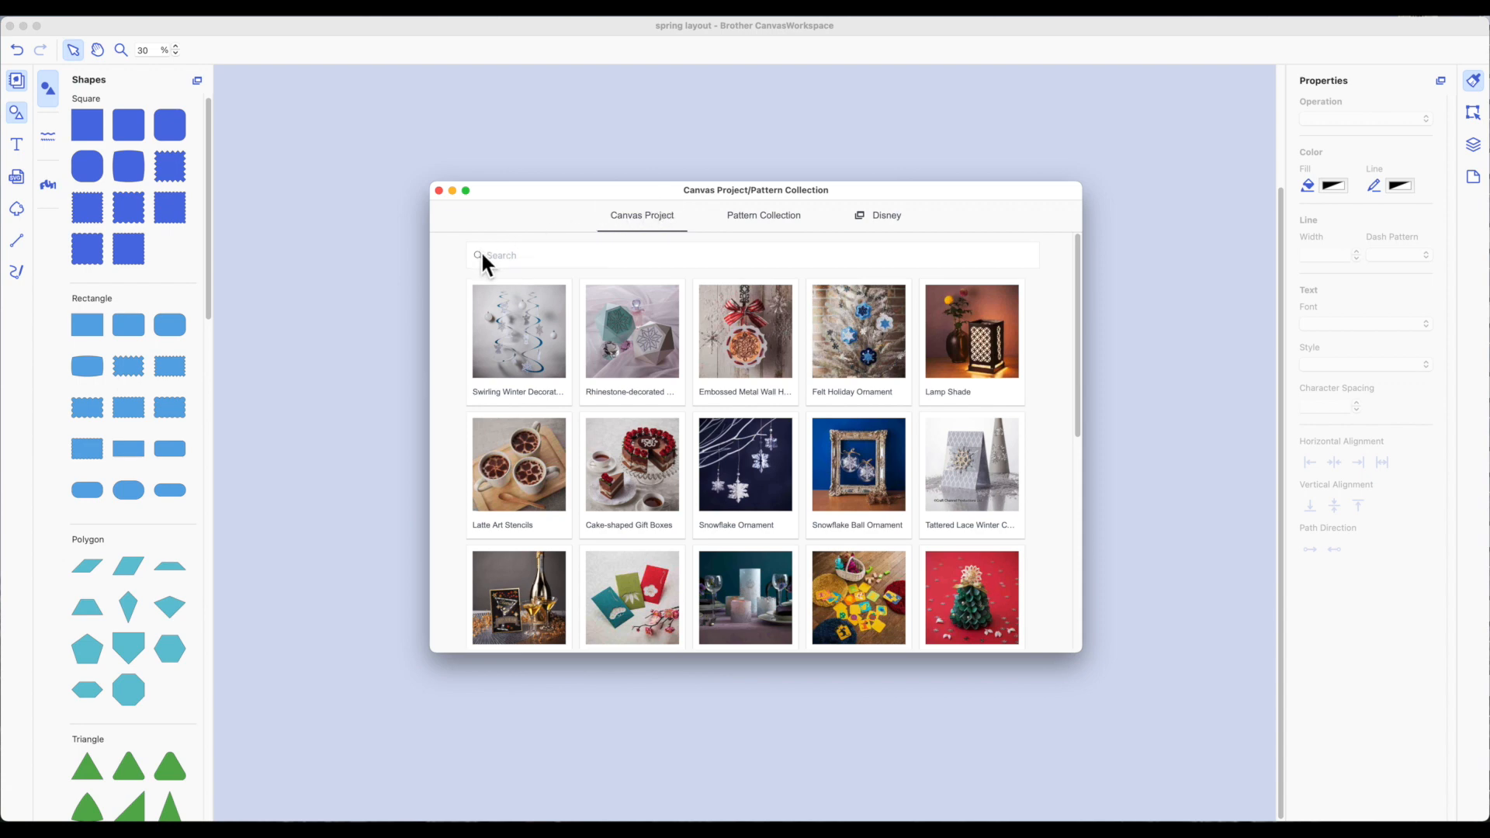
pyautogui.click(508, 256)
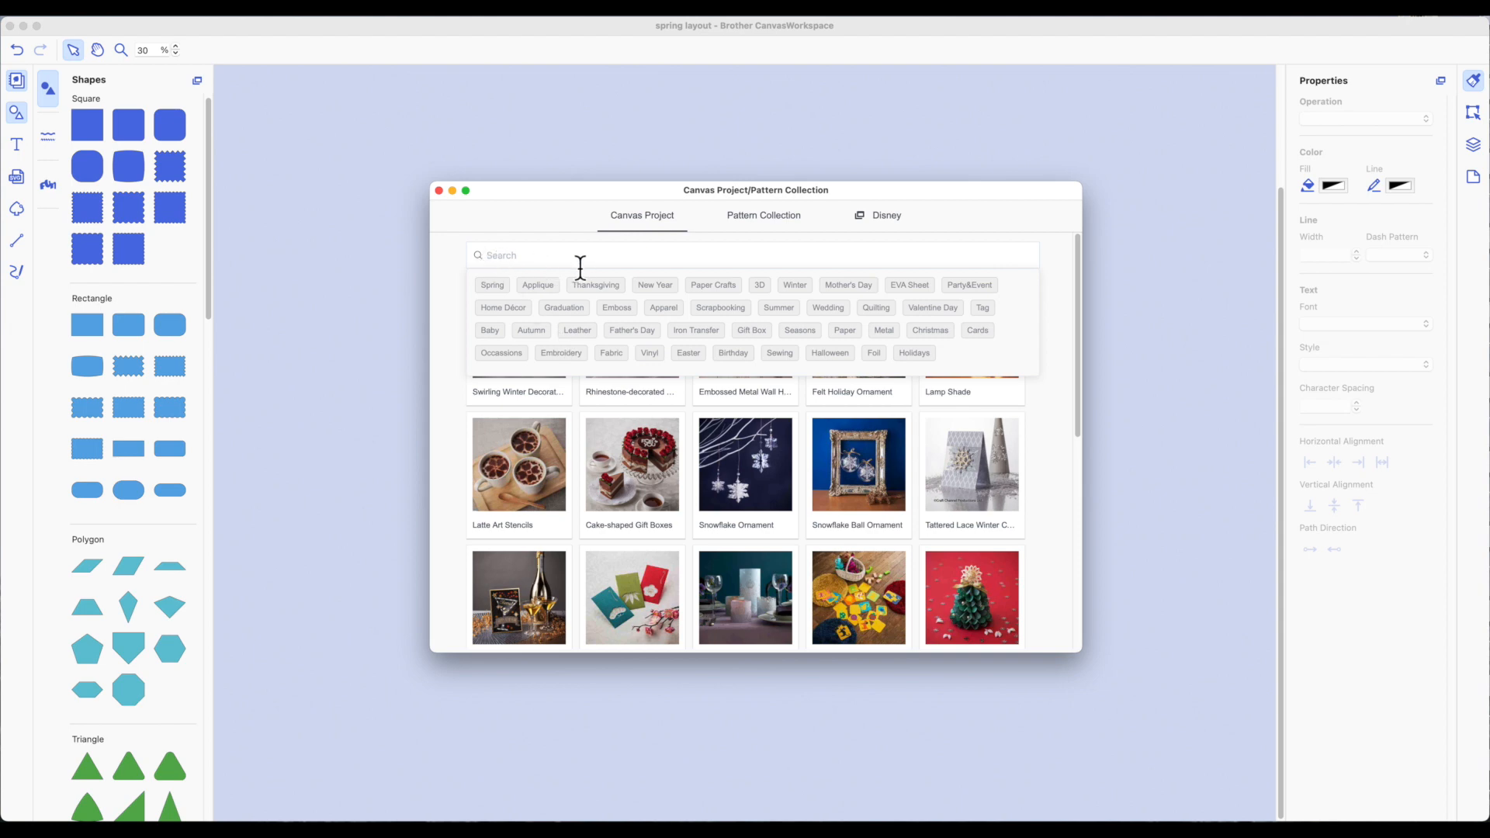
pyautogui.click(491, 286)
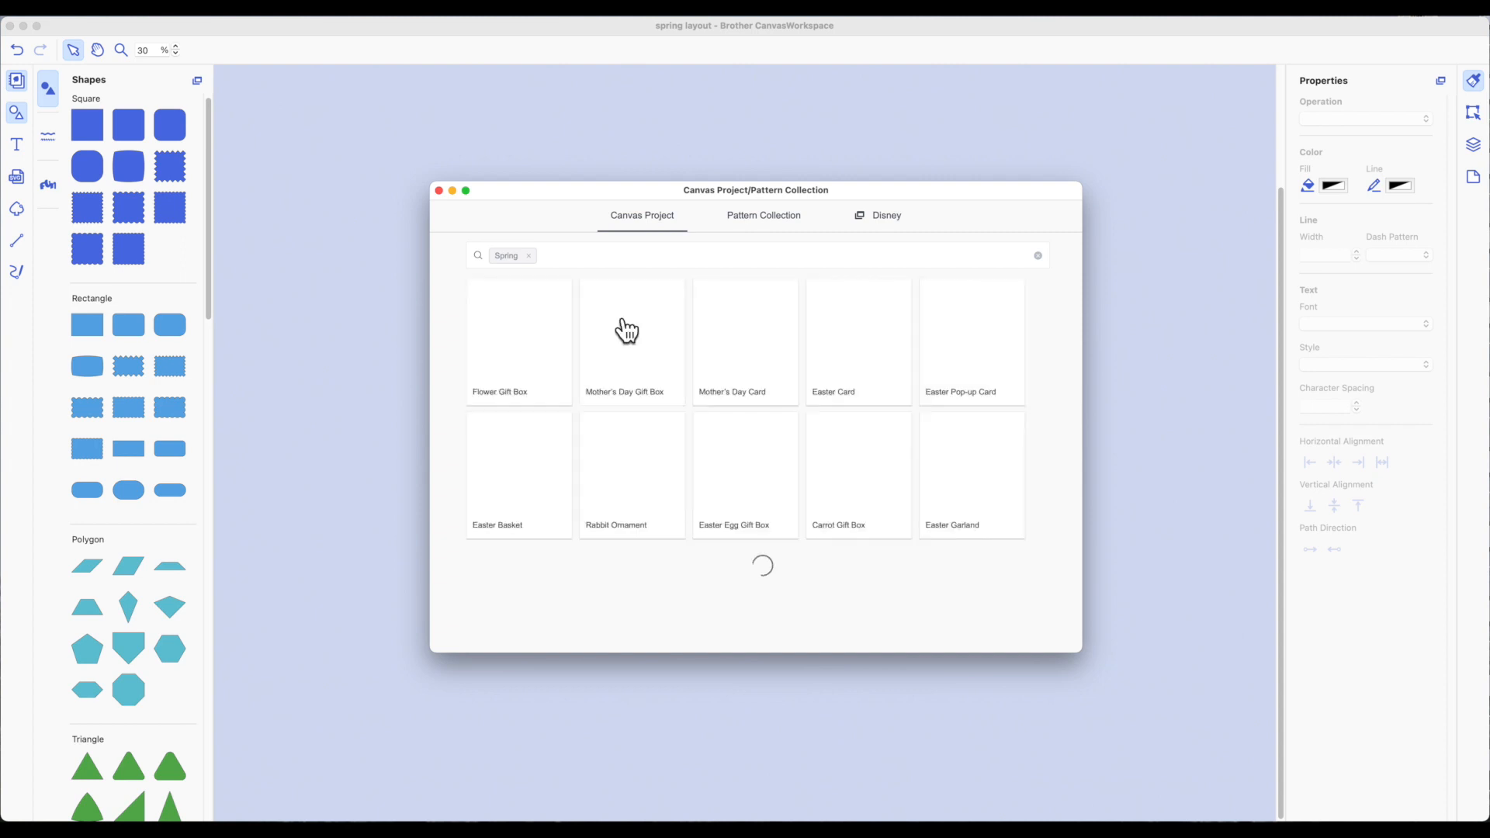
pyautogui.scroll(-3, 702, 394)
pyautogui.scroll(-4, 703, 394)
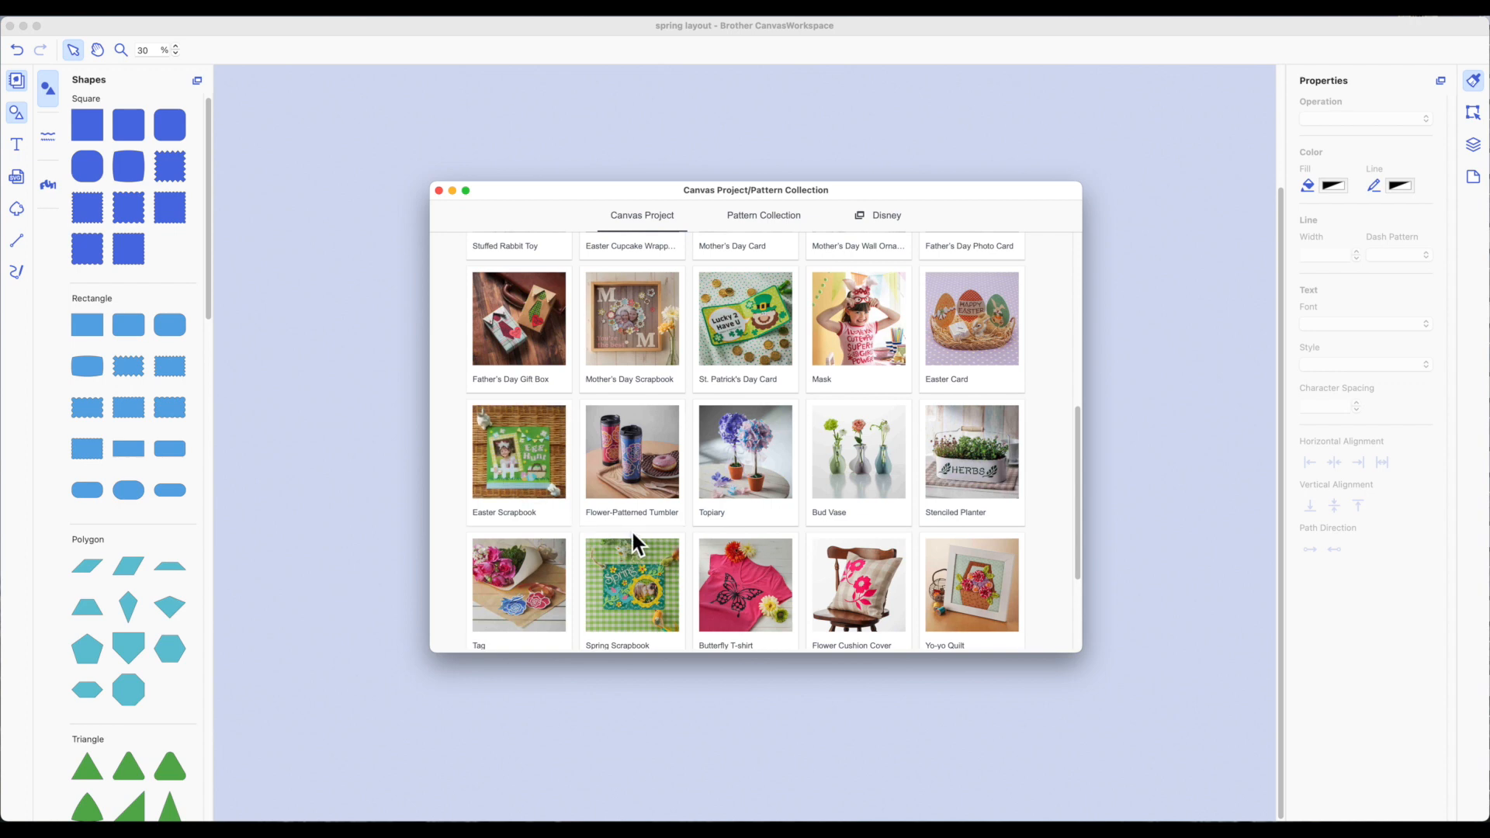
pyautogui.scroll(-2, 630, 529)
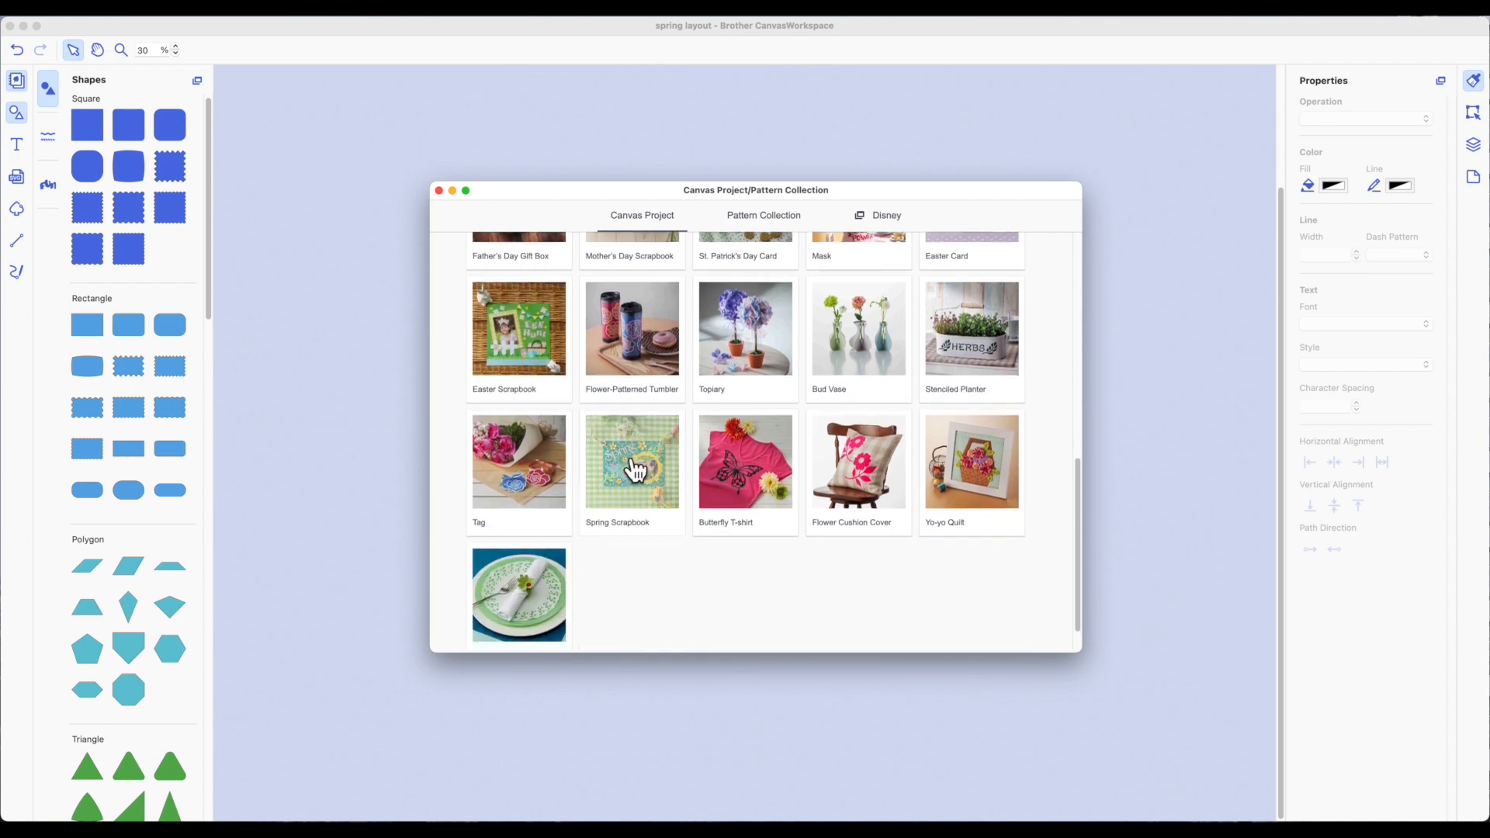
pyautogui.click(633, 464)
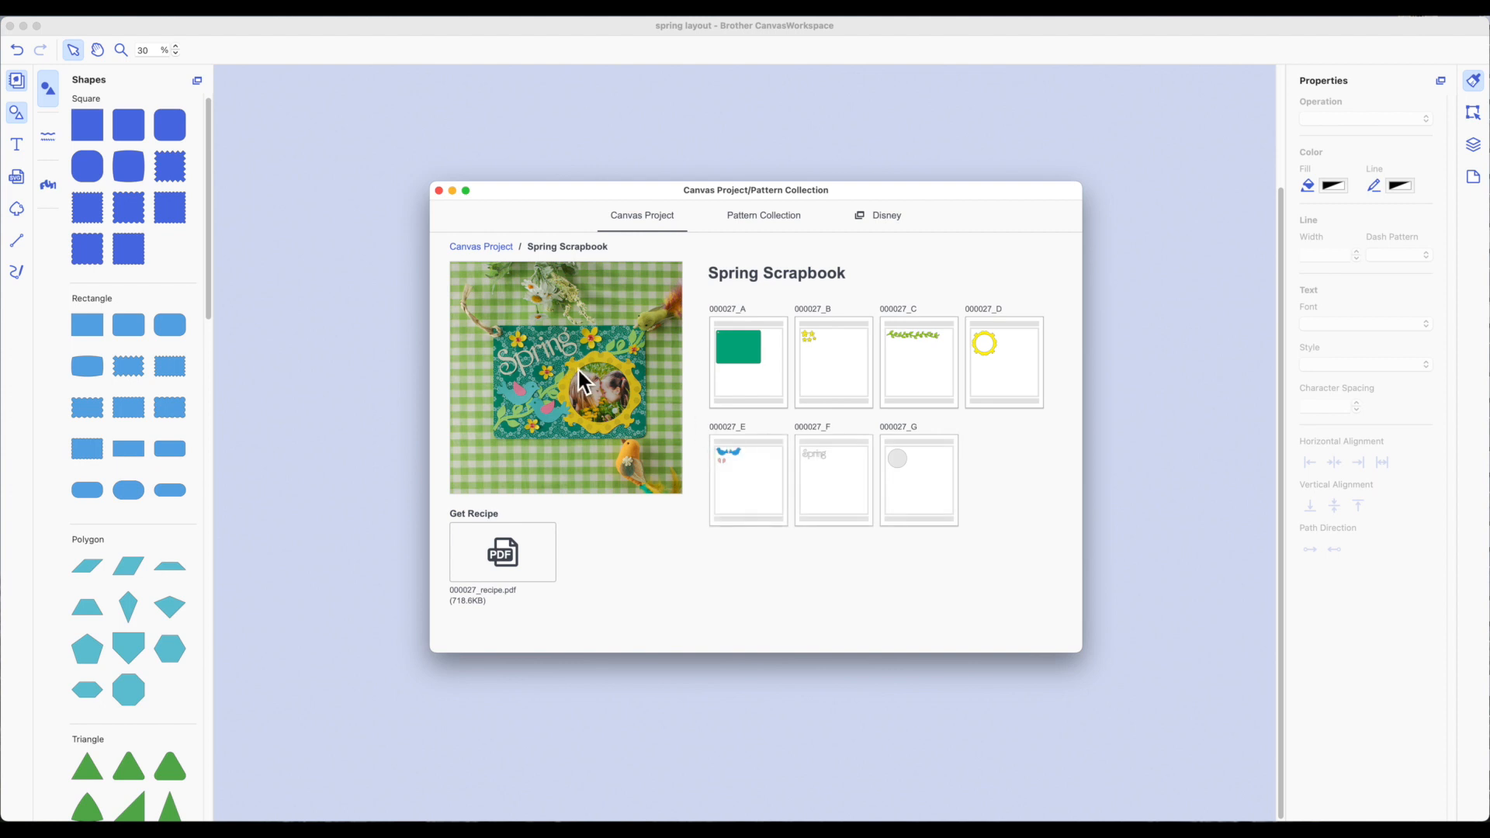
# - Add all seven Spring Scrapbook patterns, 000027_A through 000027_G, to the mat and close the collection
pyautogui.moveTo(531, 196); pyautogui.dragTo(888, 292)
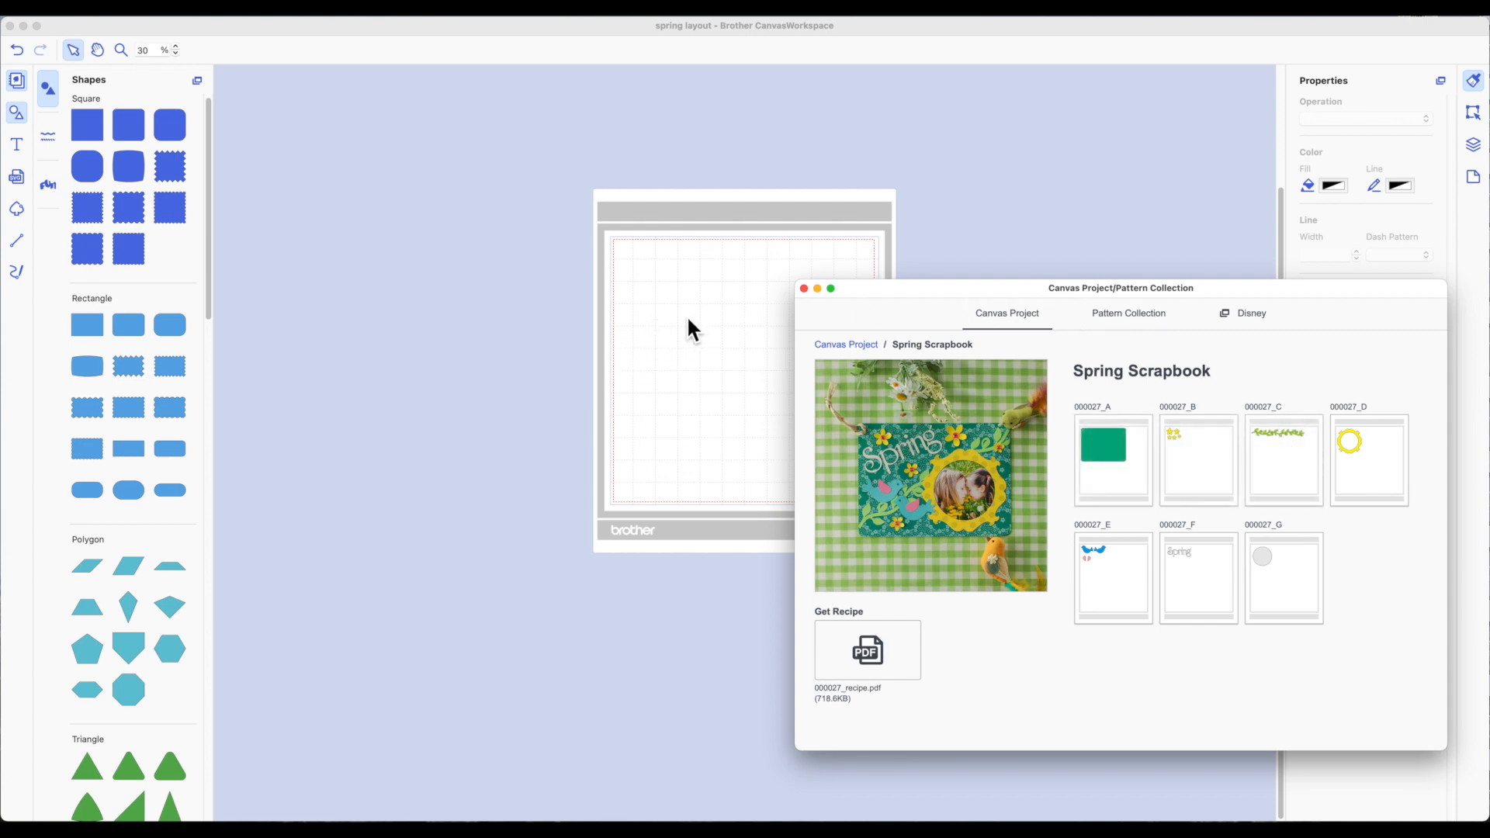
pyautogui.click(1108, 444)
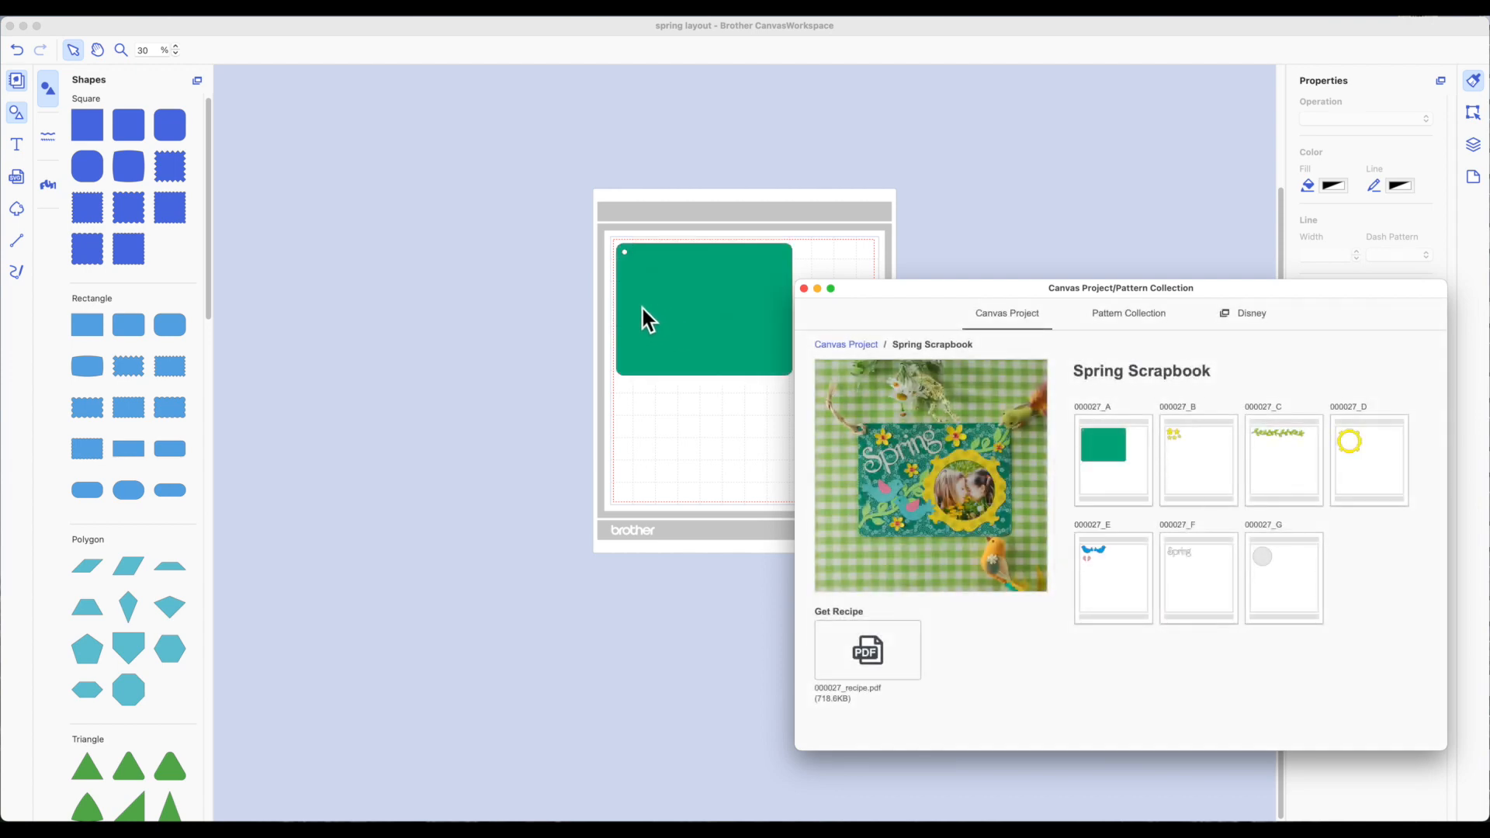
pyautogui.click(1196, 443)
pyautogui.click(1273, 445)
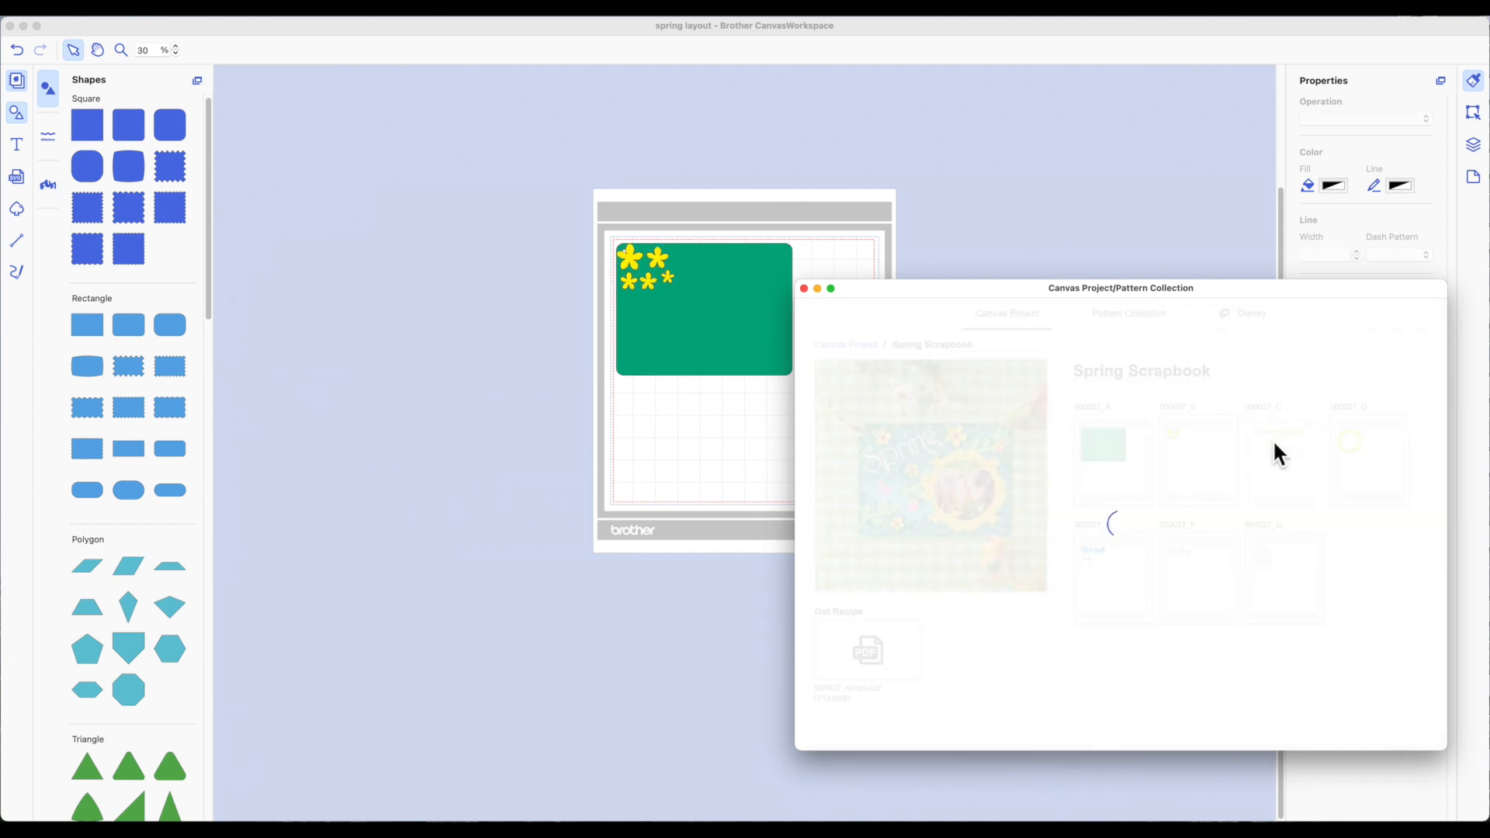
pyautogui.click(1358, 449)
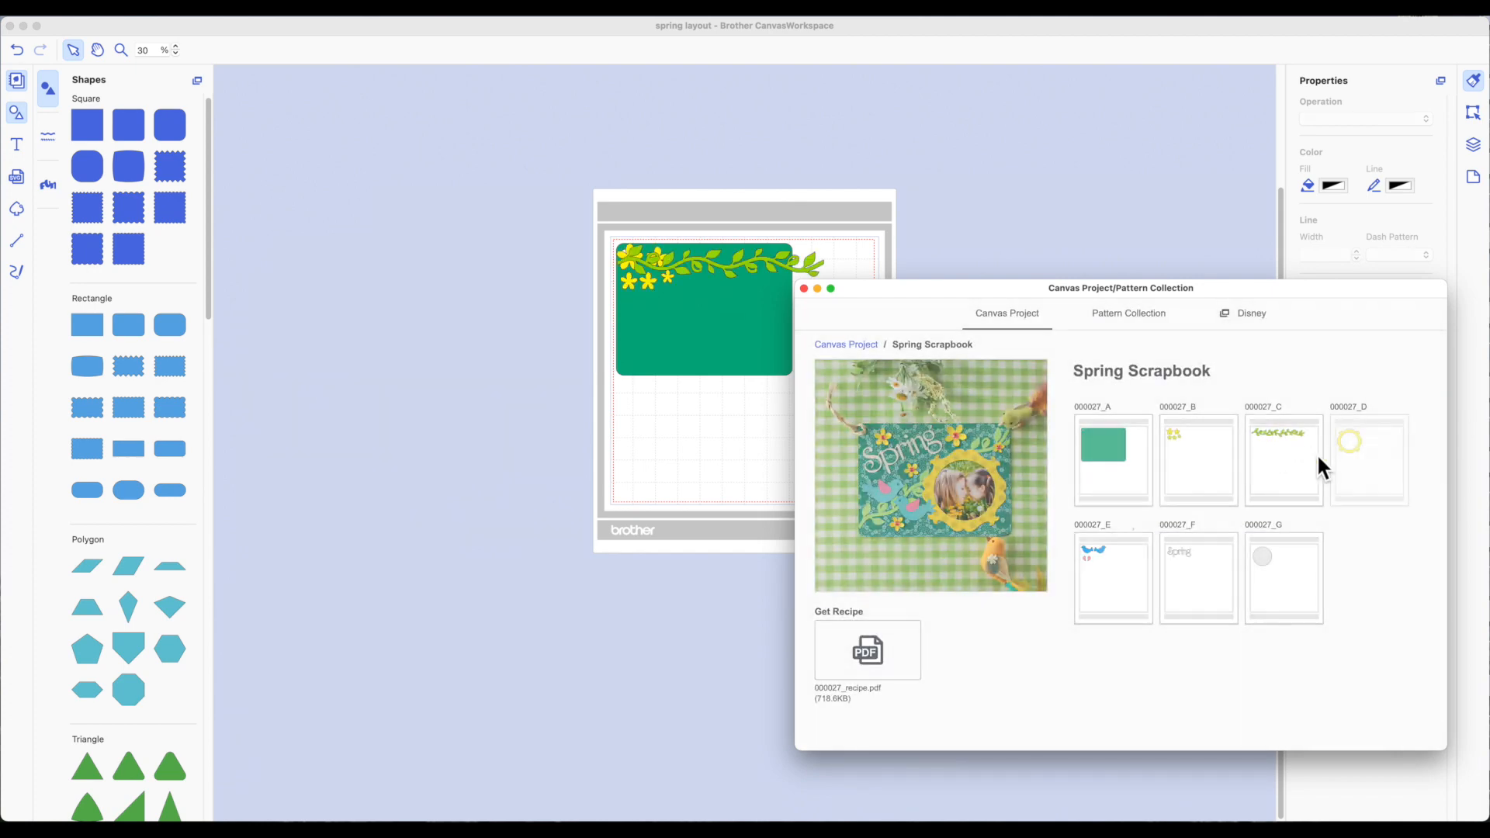
pyautogui.click(1121, 574)
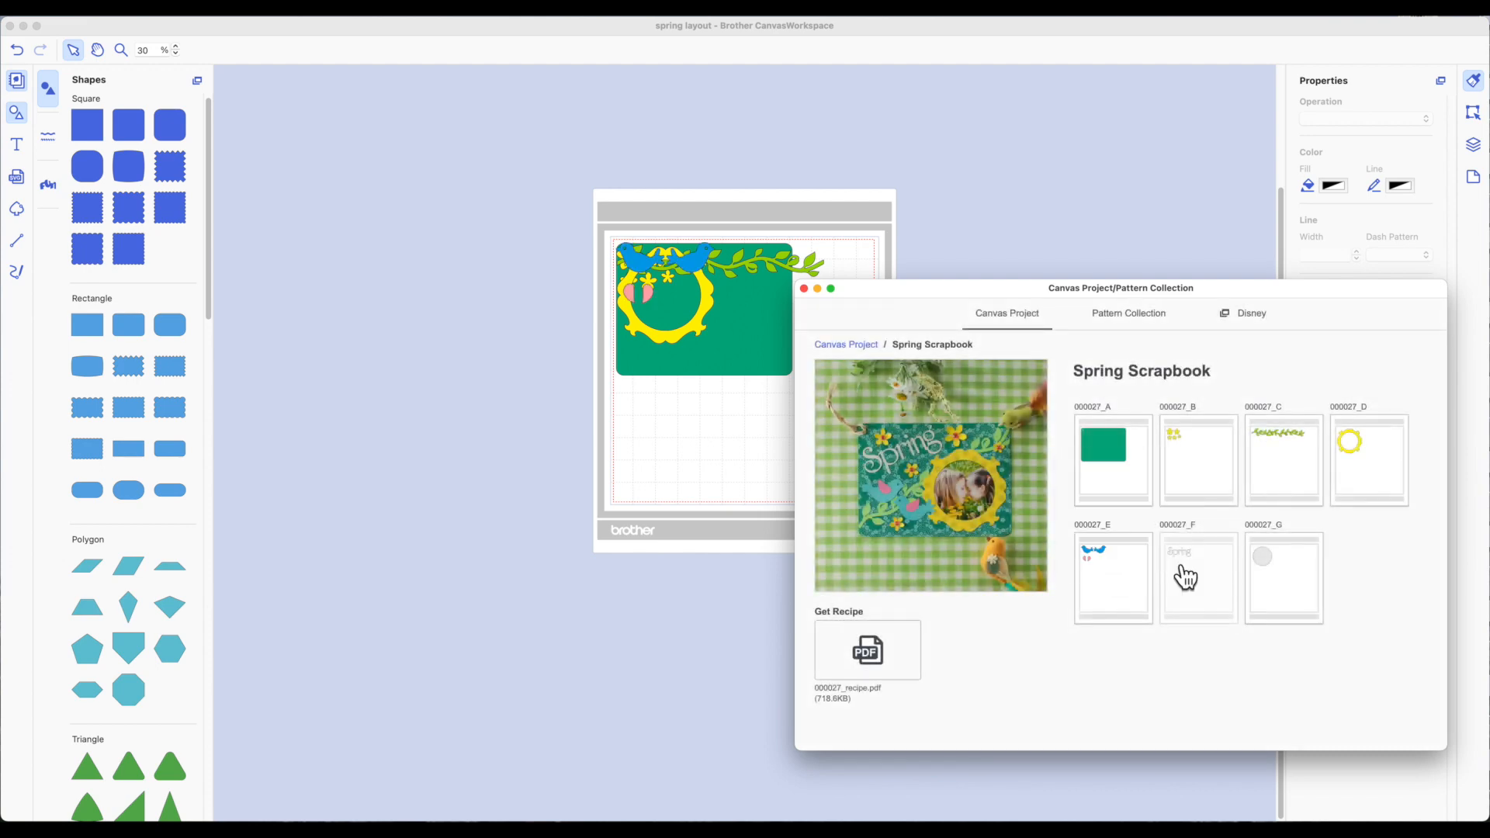
pyautogui.click(1185, 577)
pyautogui.click(1288, 573)
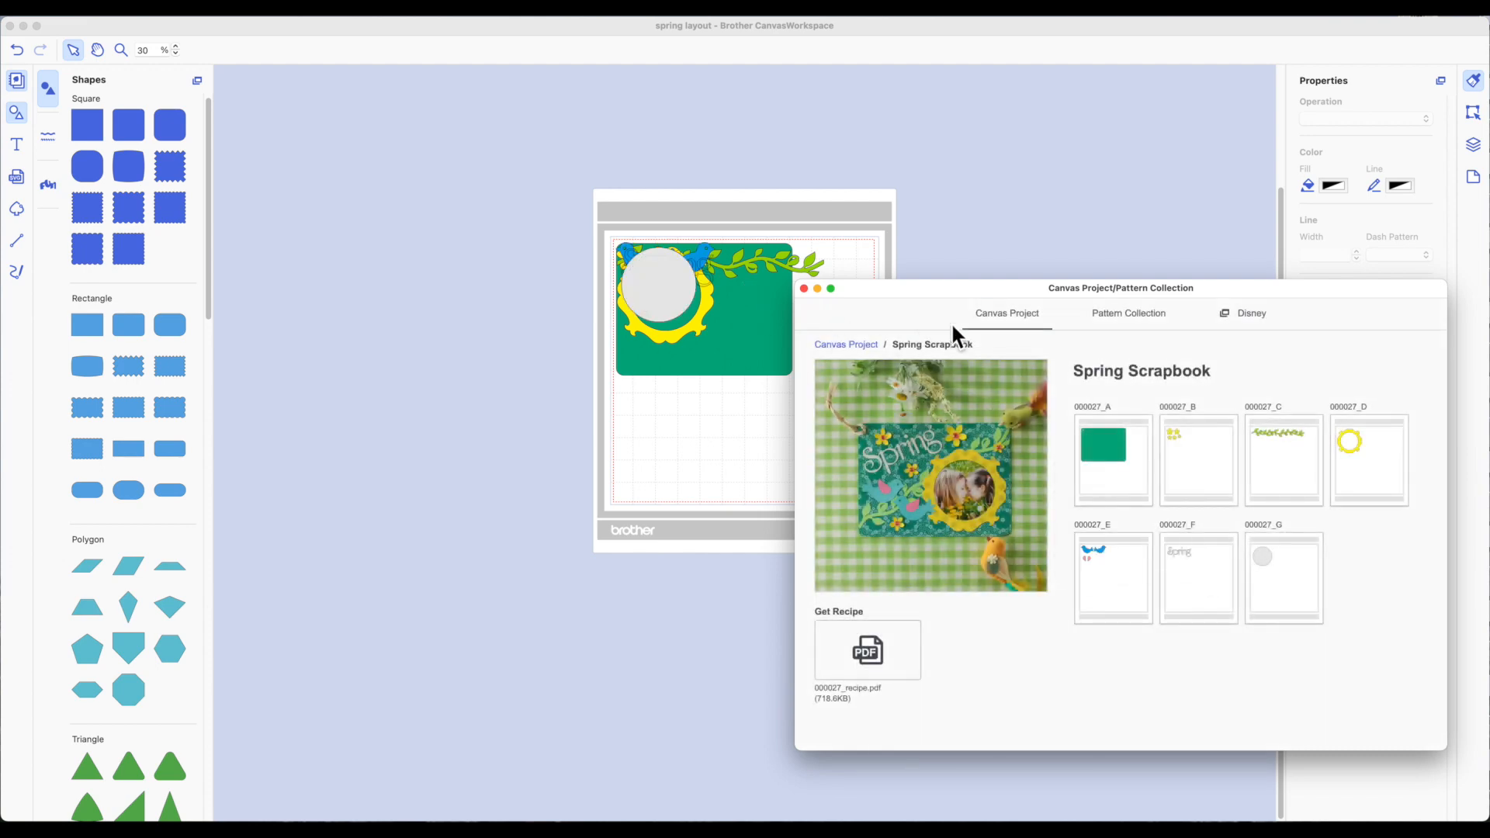
pyautogui.click(804, 289)
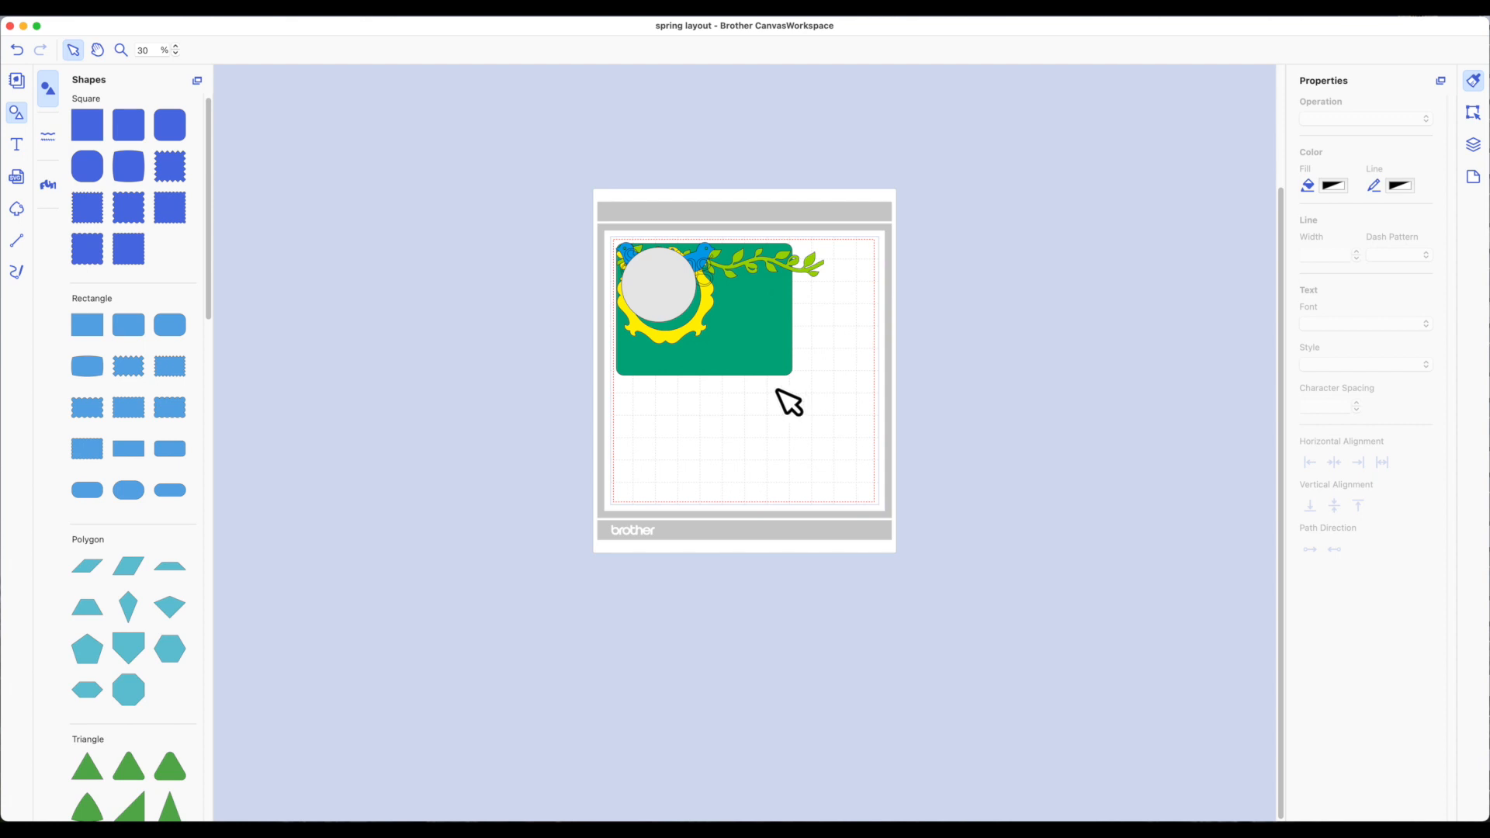
# - Move the green leafy vine off the artboard so it sits just above the mat
pyautogui.click(805, 270)
pyautogui.moveTo(809, 272); pyautogui.dragTo(811, 206)
pyautogui.click(883, 276)
pyautogui.click(811, 274)
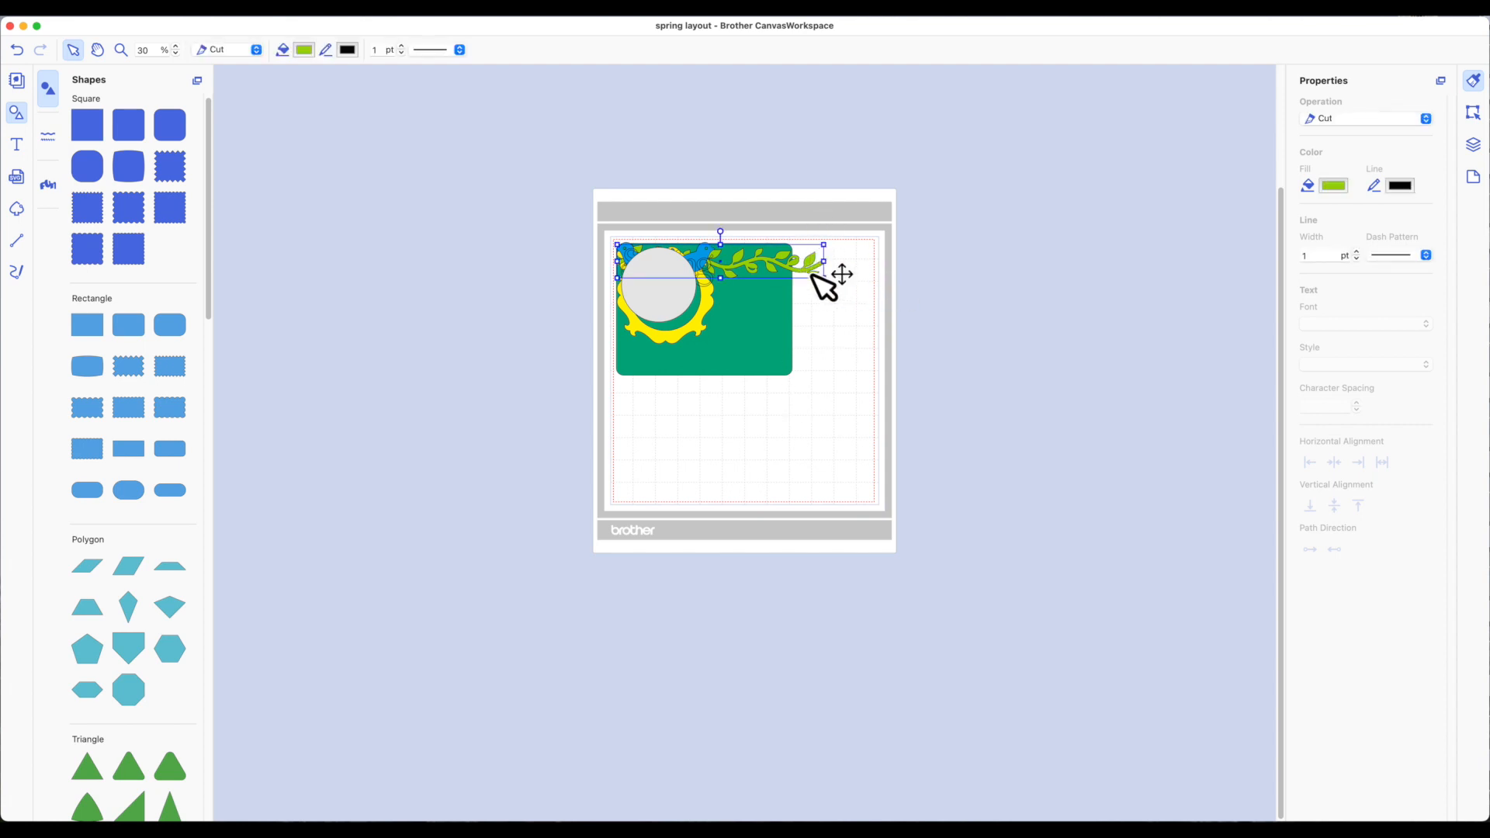
pyautogui.moveTo(808, 270); pyautogui.dragTo(793, 196)
pyautogui.click(565, 232)
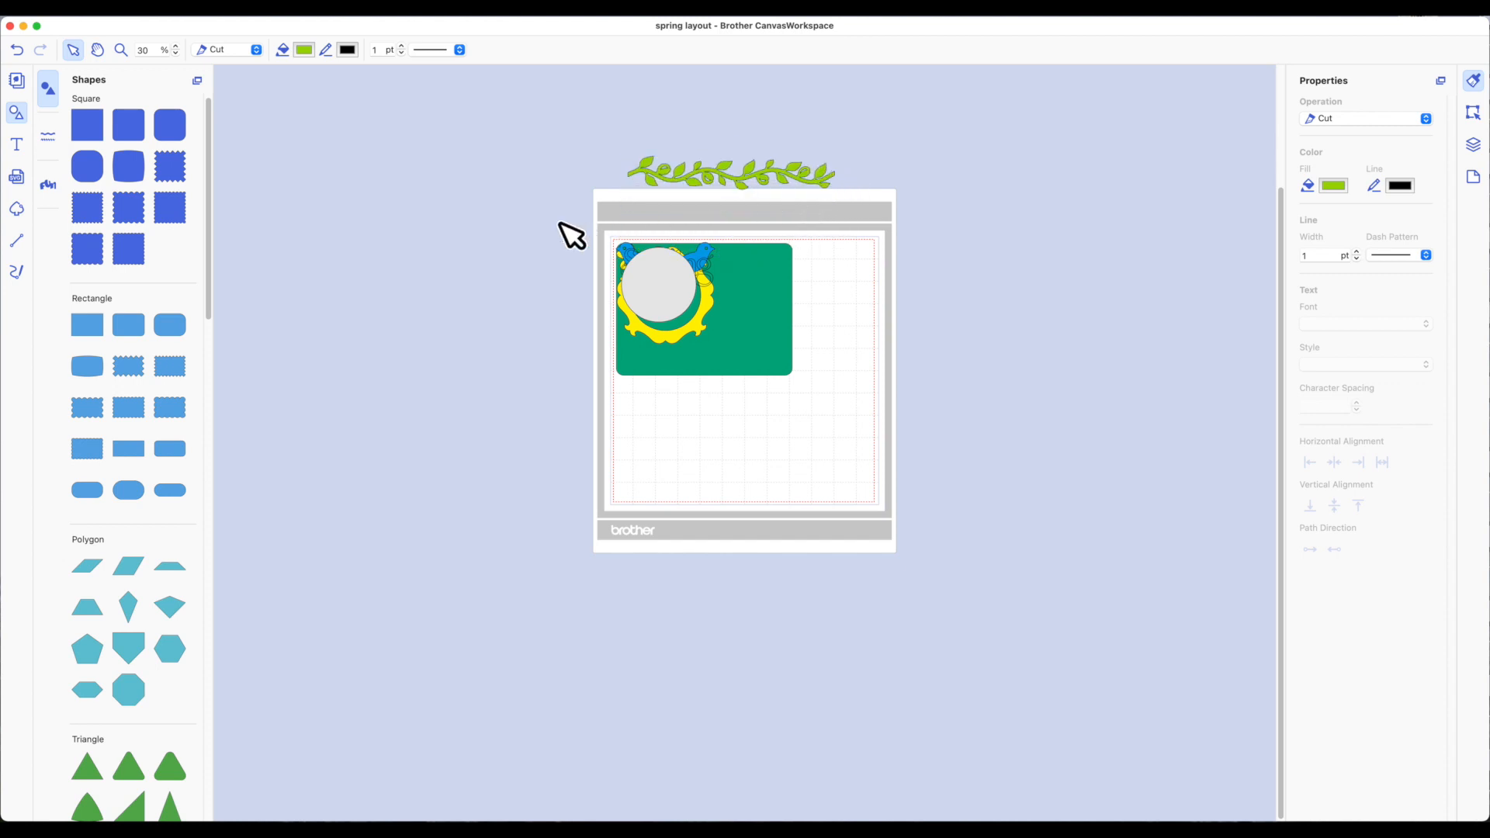
# - Select all pieces remaining on the mat and scale them to a width of 12 with the aspect ratio maintained
pyautogui.moveTo(565, 228); pyautogui.dragTo(846, 396)
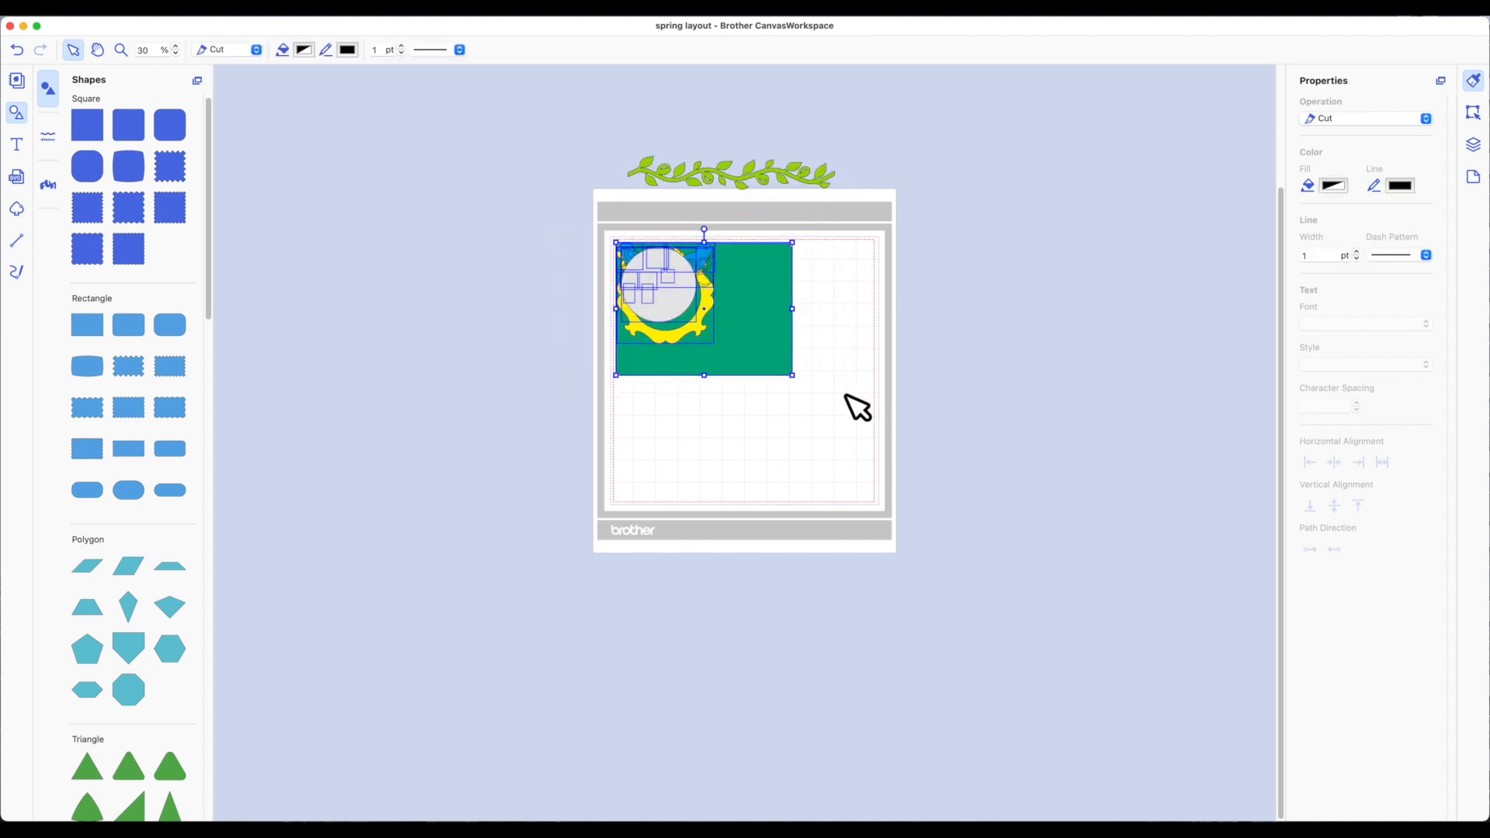
pyautogui.click(1473, 112)
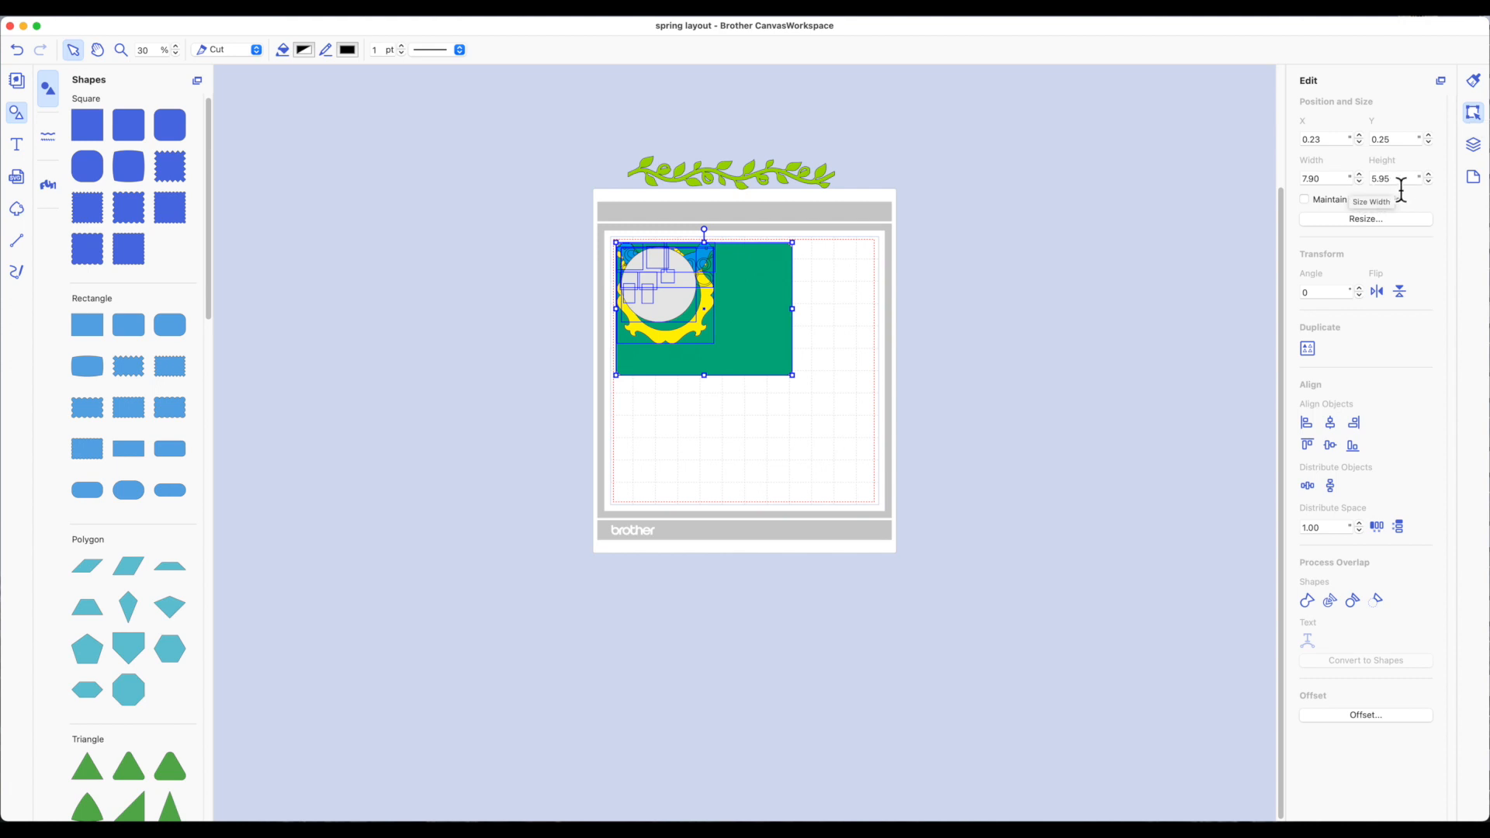
pyautogui.click(1305, 200)
pyautogui.moveTo(1334, 183); pyautogui.dragTo(1290, 187)
pyautogui.write('12')
pyautogui.press('Return')
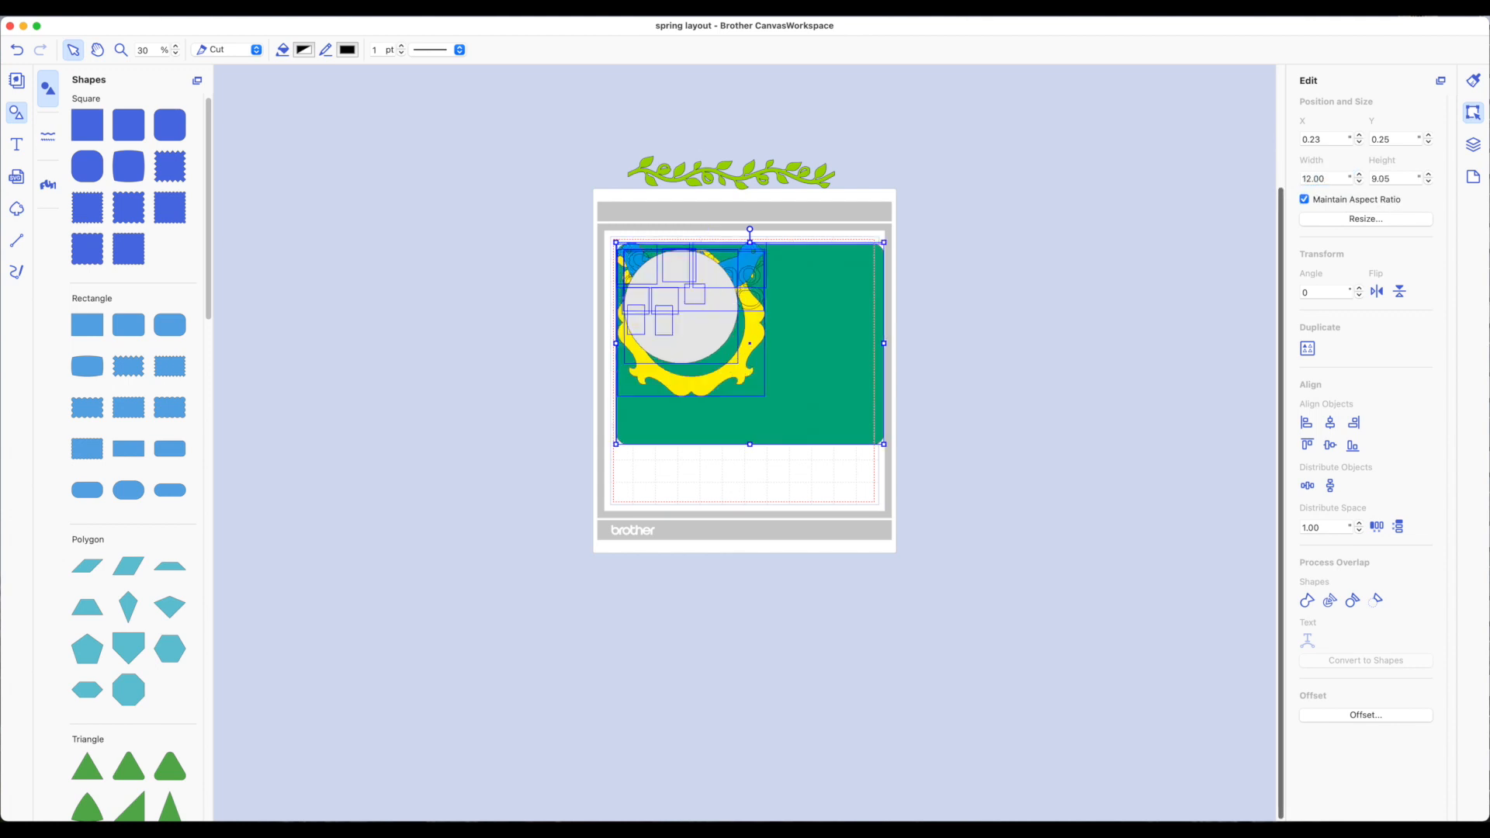
pyautogui.click(976, 250)
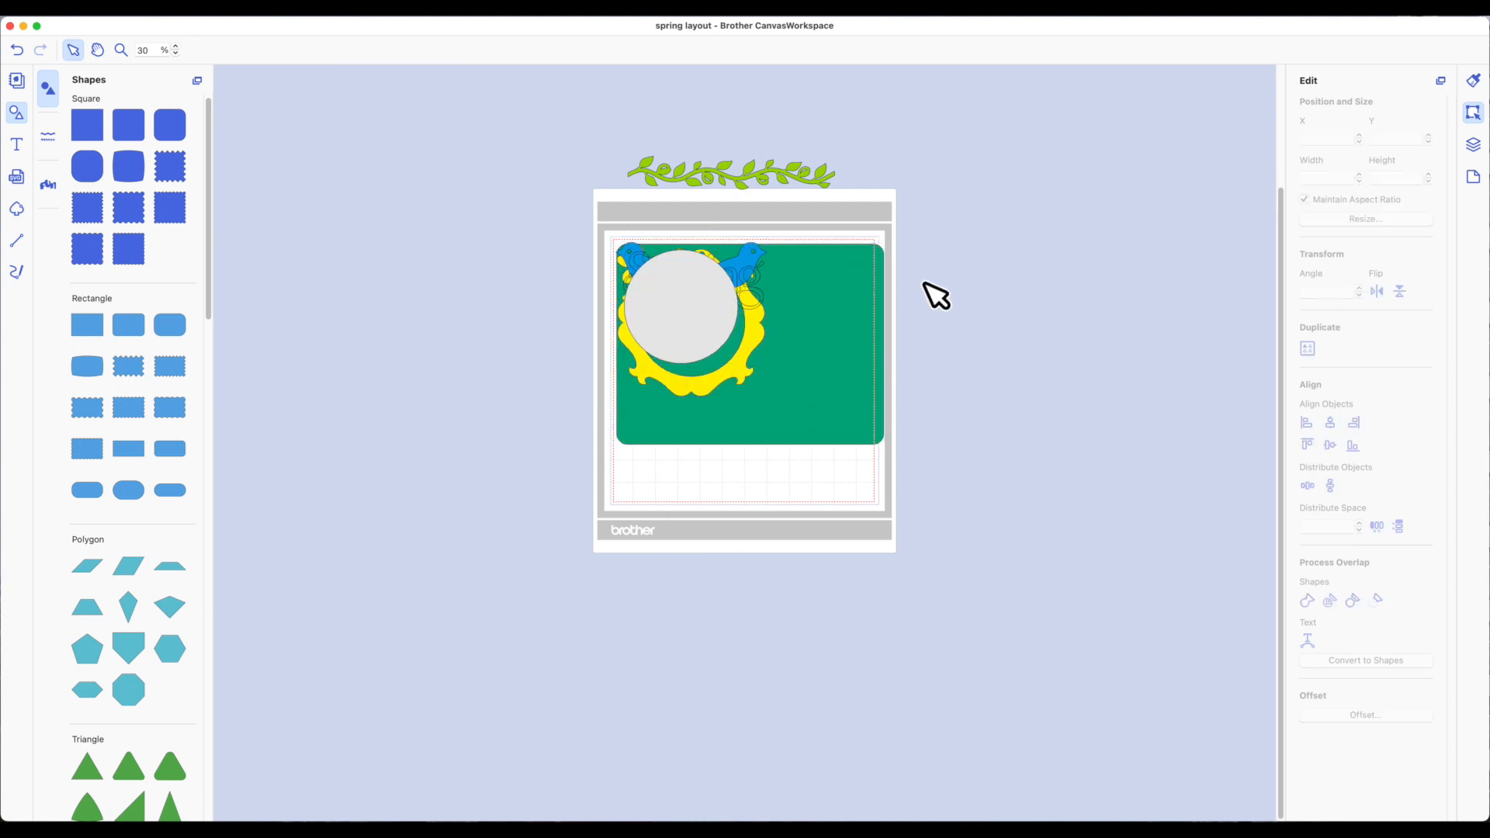
# - Move the grey circle and yellow frame off the mat to its left, with the frame around the circle, and group them
pyautogui.click(712, 319)
pyautogui.moveTo(655, 299); pyautogui.dragTo(416, 275)
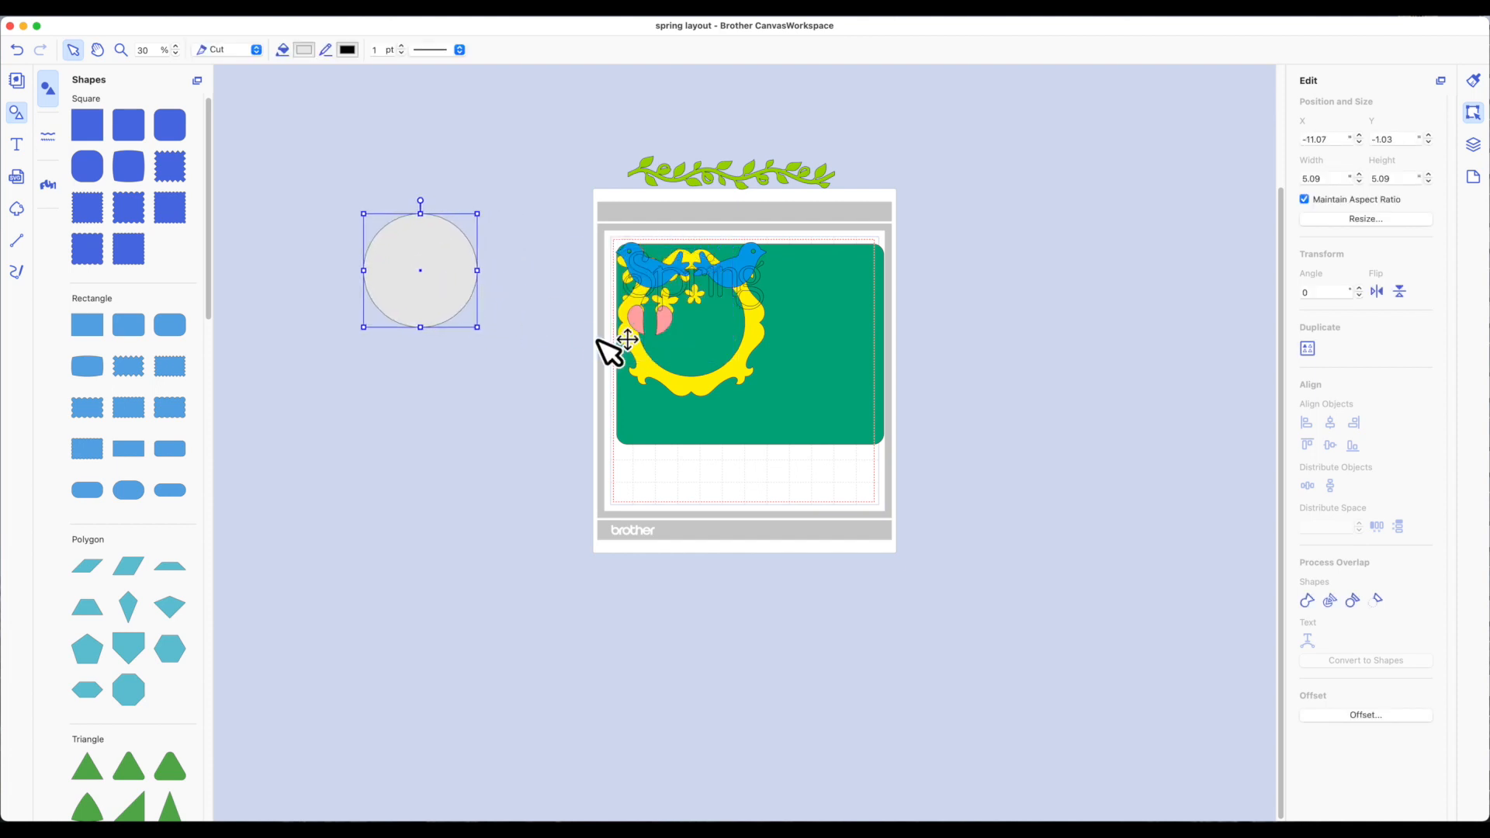
pyautogui.click(689, 362)
pyautogui.moveTo(690, 362); pyautogui.dragTo(460, 310)
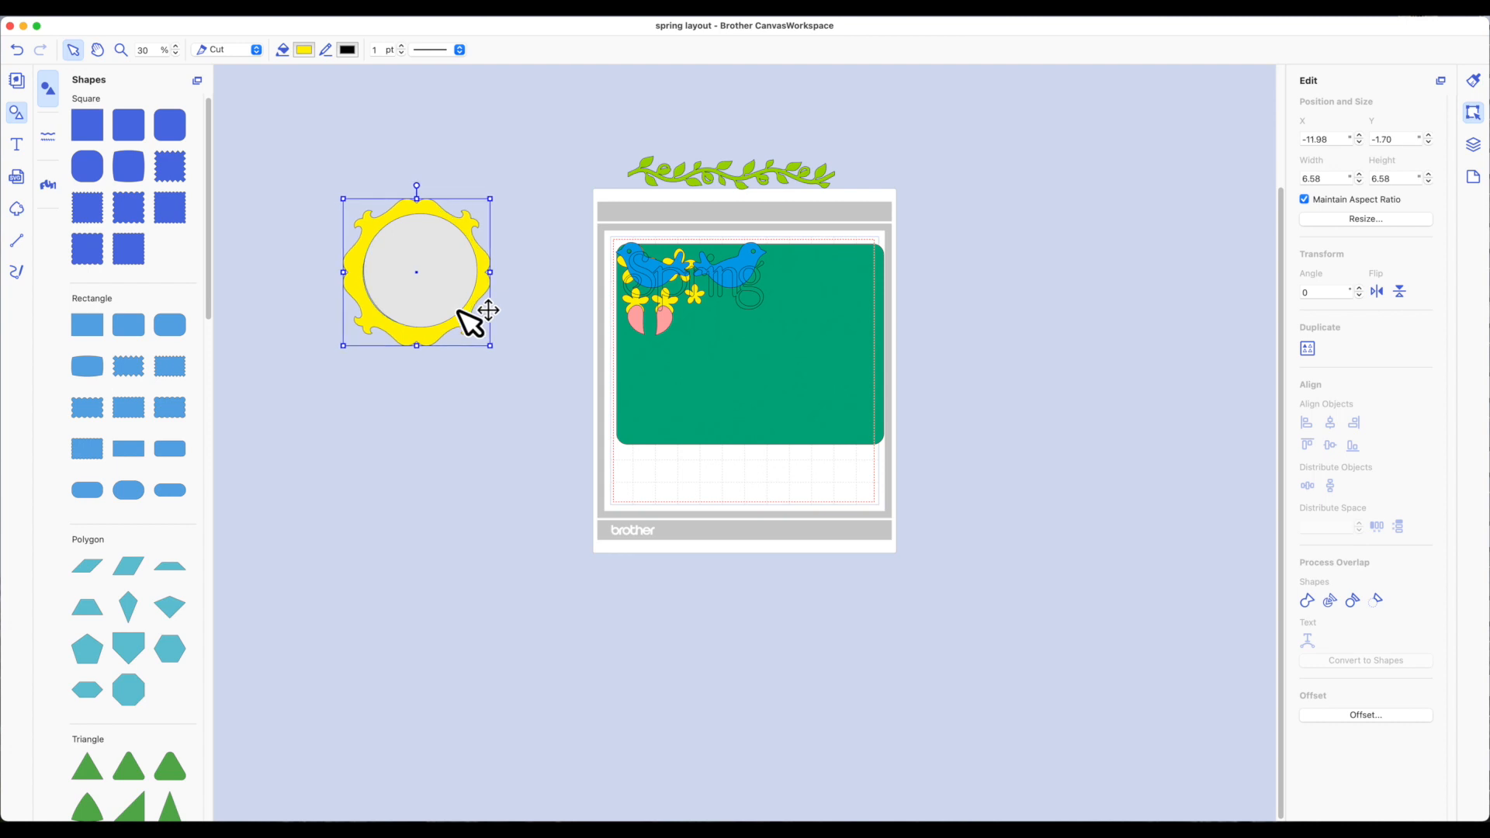
pyautogui.moveTo(318, 186); pyautogui.dragTo(522, 336)
pyautogui.rightClick(464, 278)
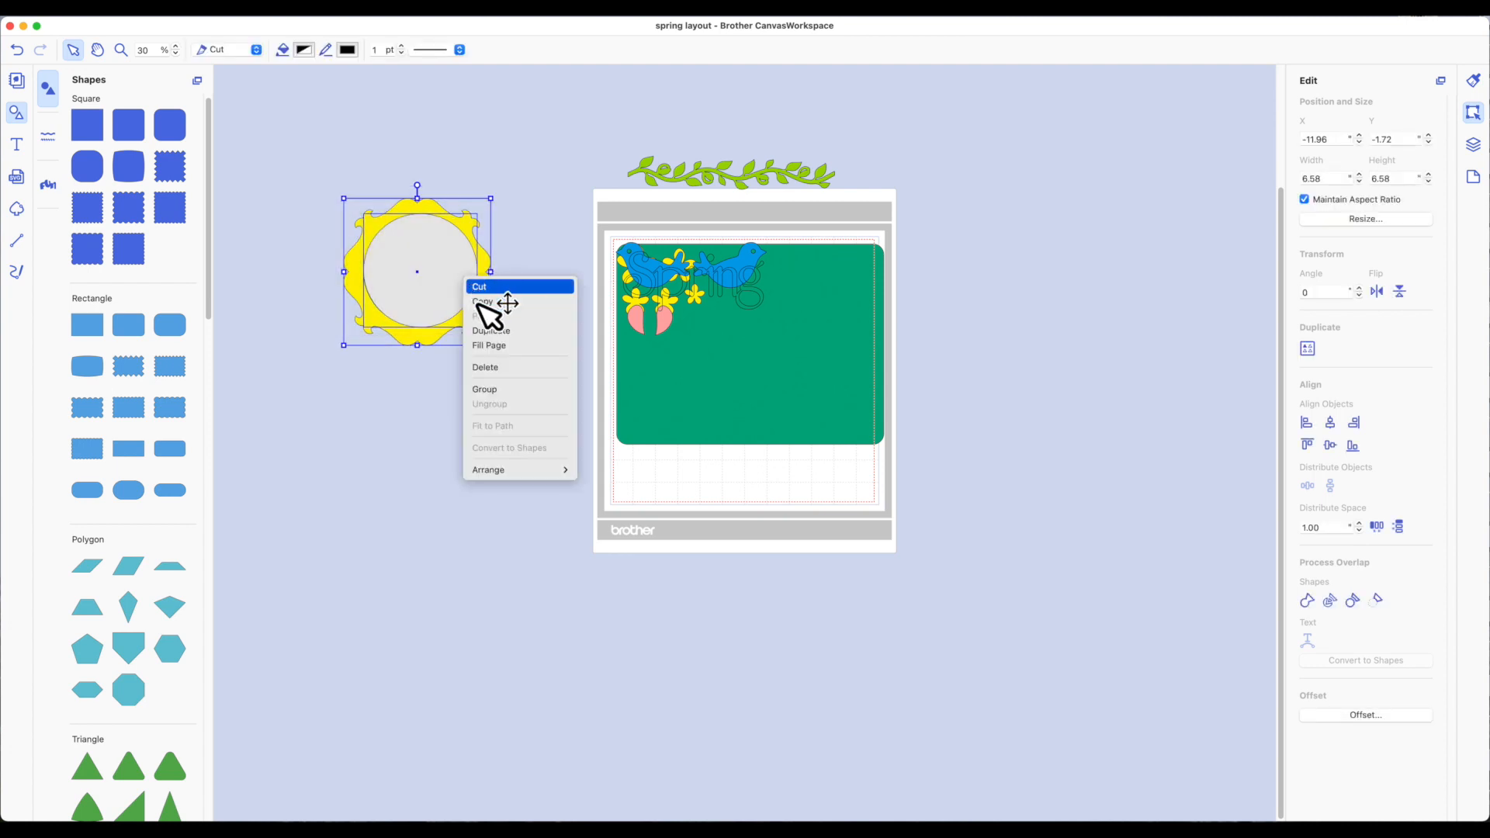
pyautogui.click(513, 388)
# - Move the Spring lettering off the mat to its right, and one blue bird and a pink wing below the frame
pyautogui.click(751, 290)
pyautogui.moveTo(752, 290); pyautogui.dragTo(397, 437)
pyautogui.moveTo(642, 318); pyautogui.dragTo(465, 403)
# - Bring the pink wing to the front, rotate it to about 278° and place it on the blue bird's body
pyautogui.rightClick(463, 404)
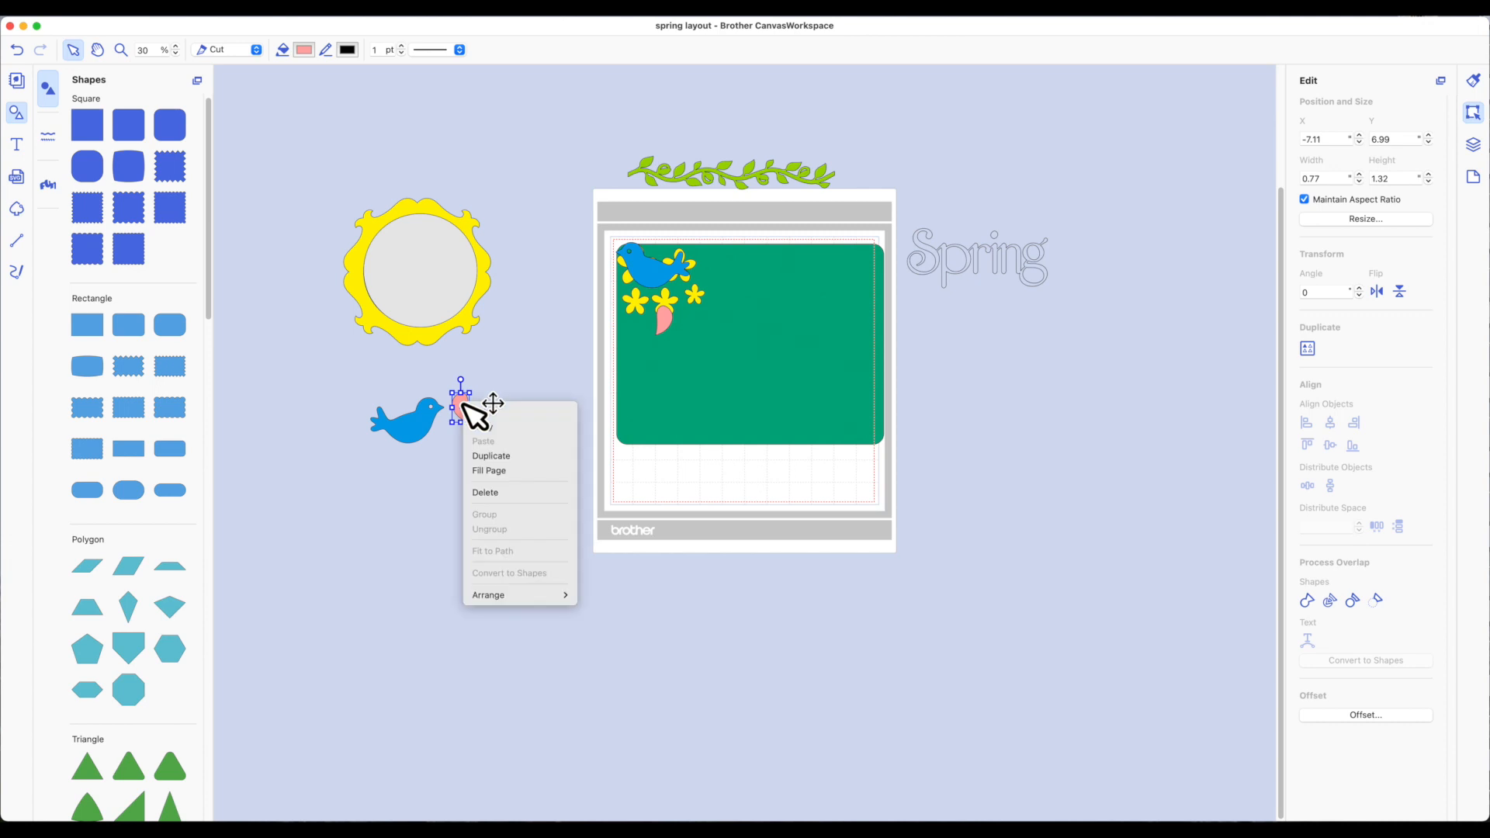
pyautogui.moveTo(498, 594)
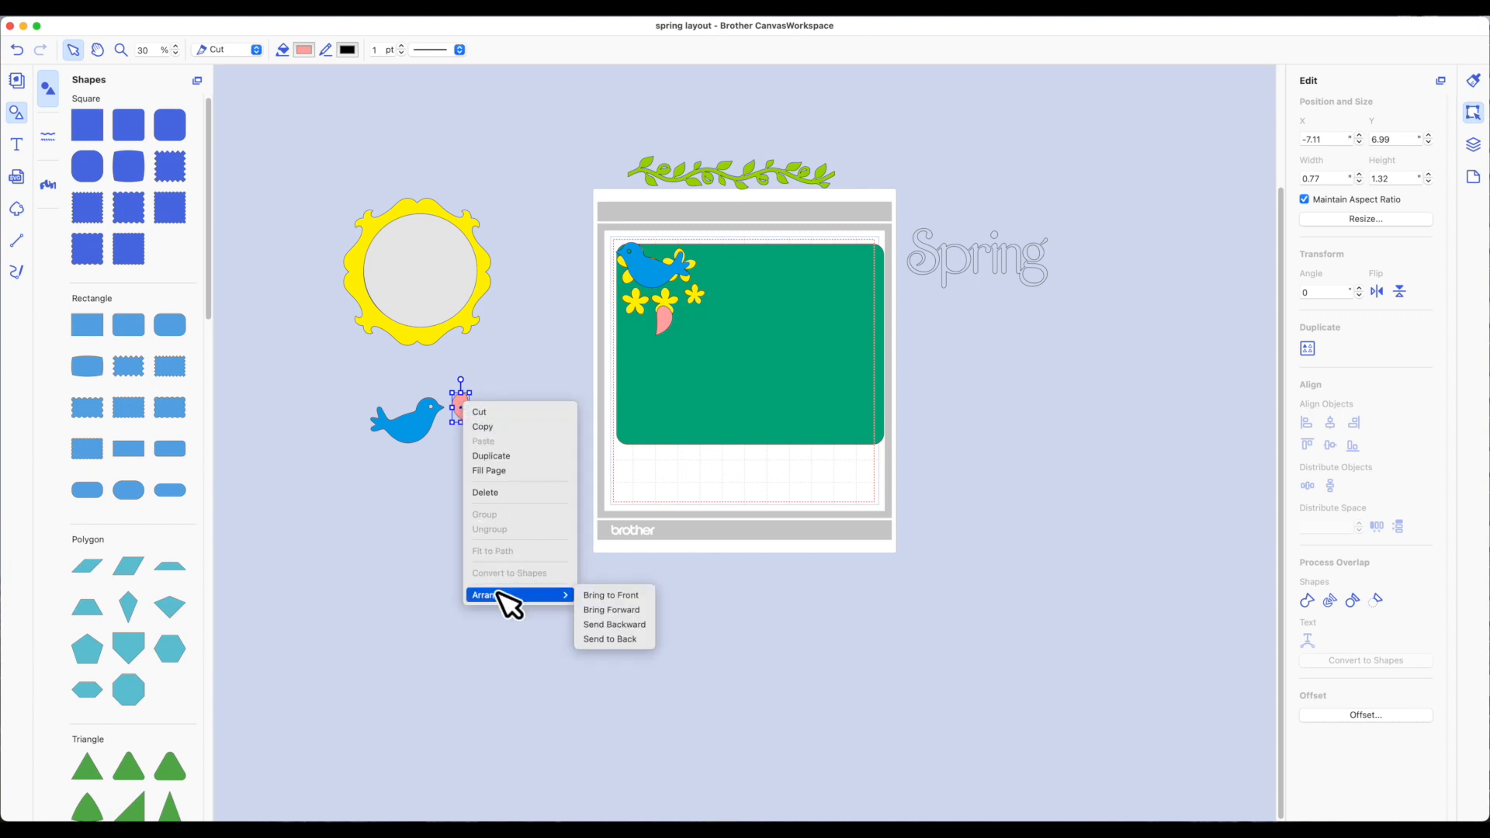
pyautogui.click(601, 596)
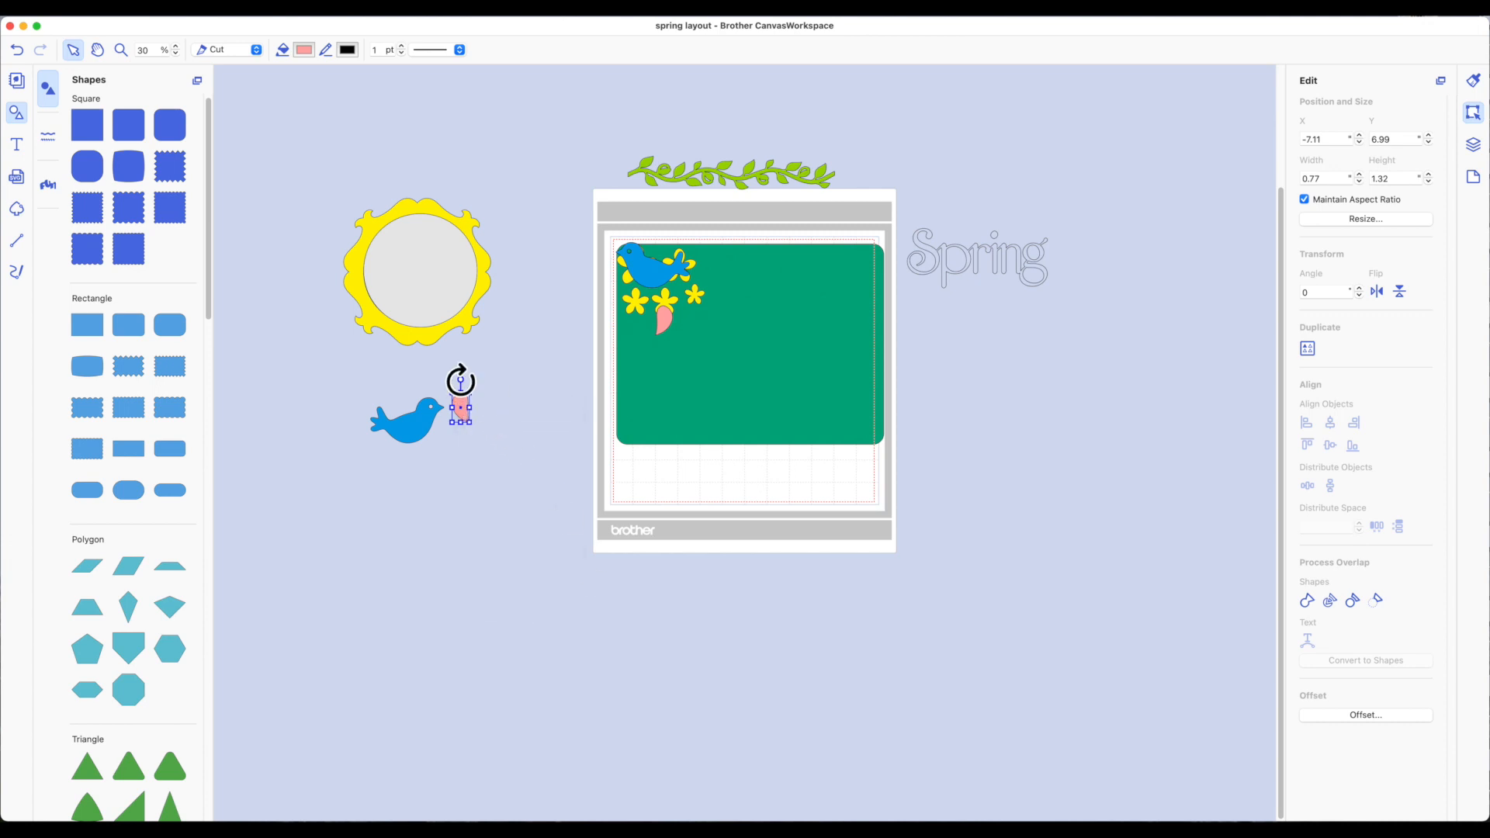
pyautogui.moveTo(460, 380); pyautogui.dragTo(435, 405)
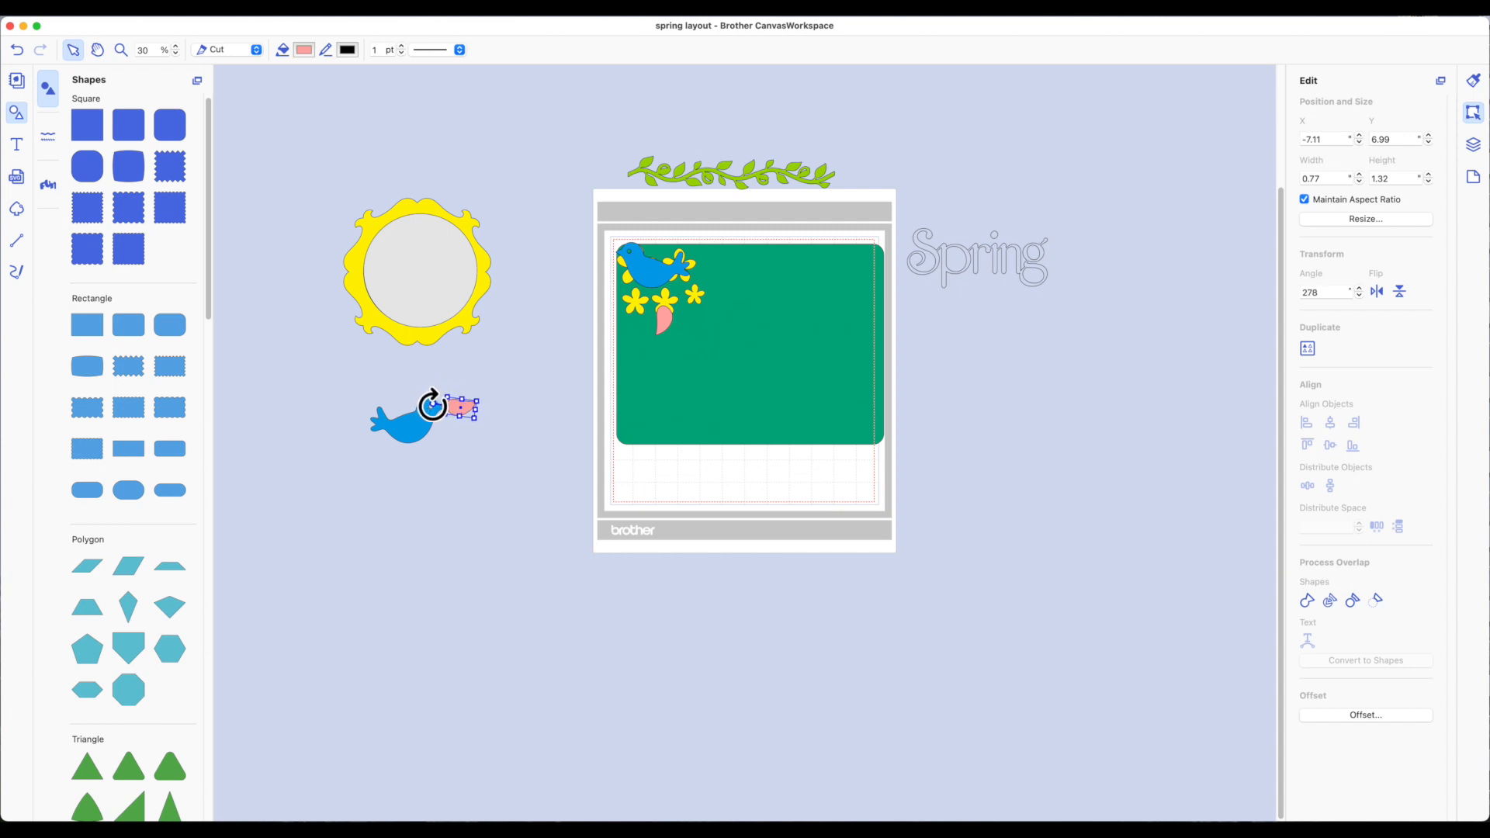
pyautogui.moveTo(469, 417); pyautogui.dragTo(419, 426)
pyautogui.click(452, 471)
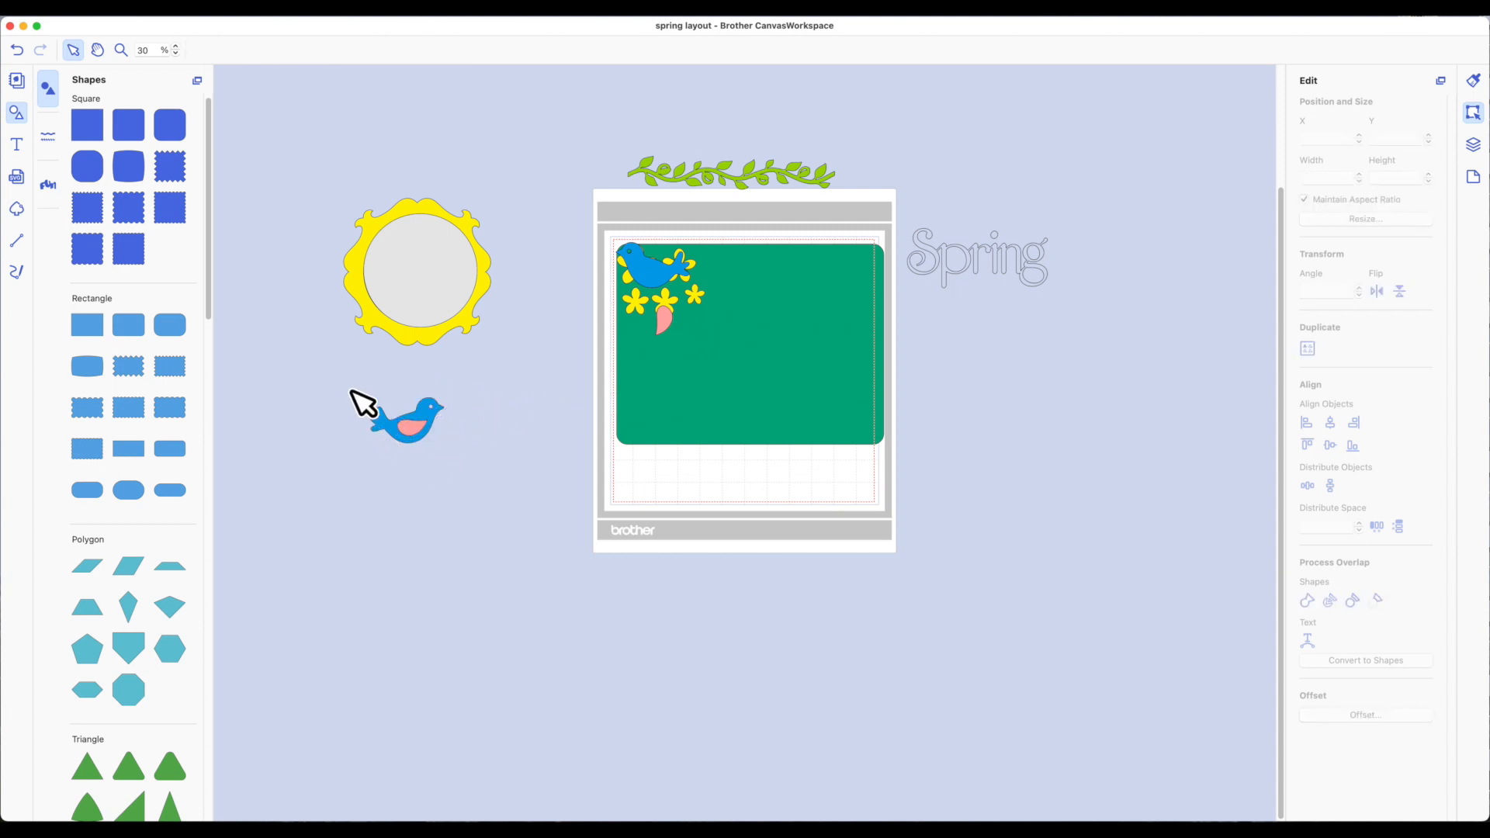
# - Group the first blue bird with its pink wing
pyautogui.moveTo(350, 375); pyautogui.dragTo(482, 463)
pyautogui.rightClick(425, 418)
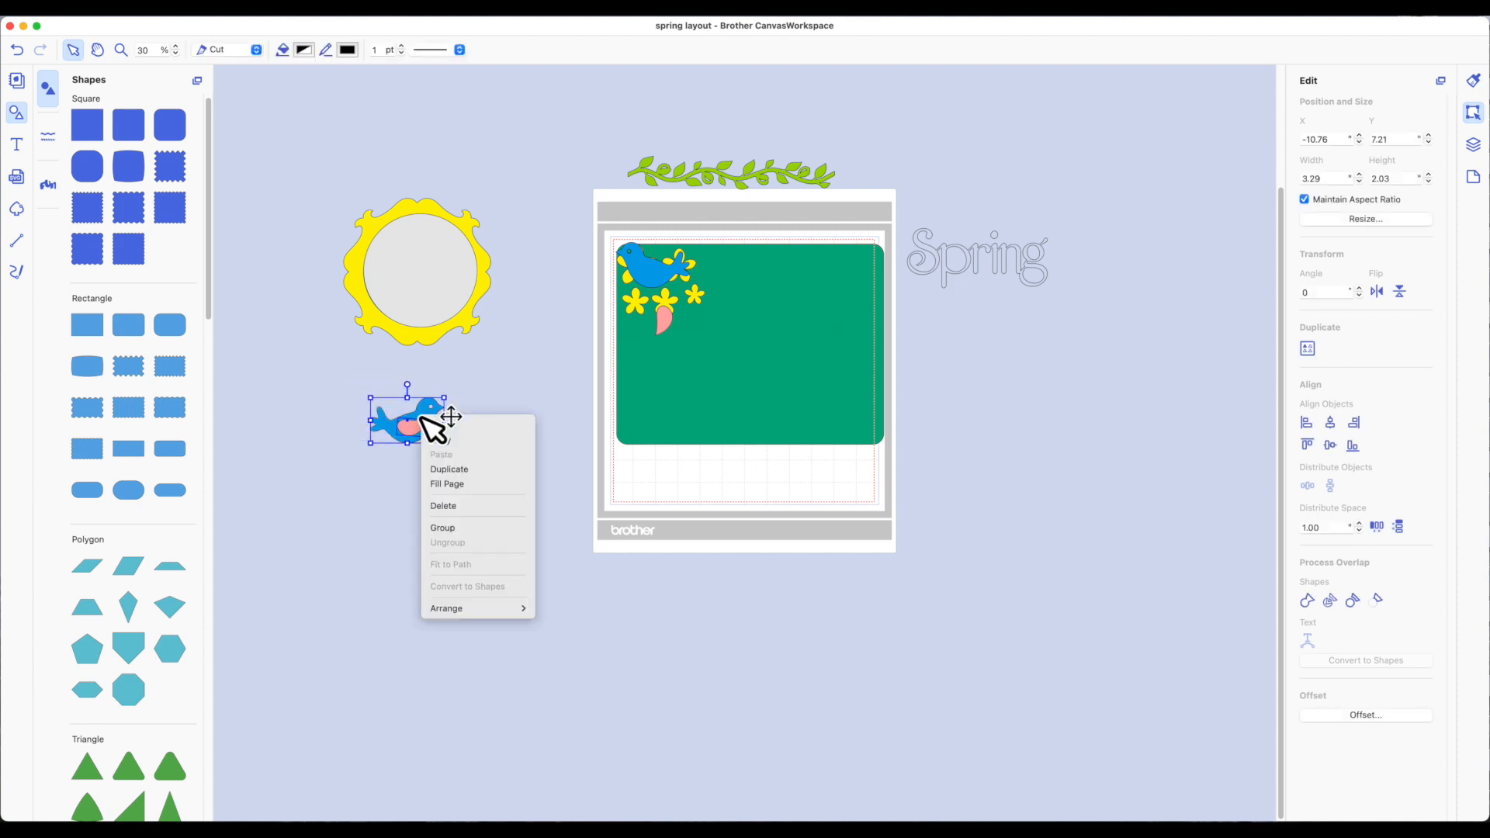
pyautogui.click(454, 528)
# - Move the second blue bird and the remaining pink wing off the mat, beside the first bird
pyautogui.click(658, 269)
pyautogui.moveTo(658, 272); pyautogui.dragTo(510, 415)
pyautogui.moveTo(669, 321); pyautogui.dragTo(523, 384)
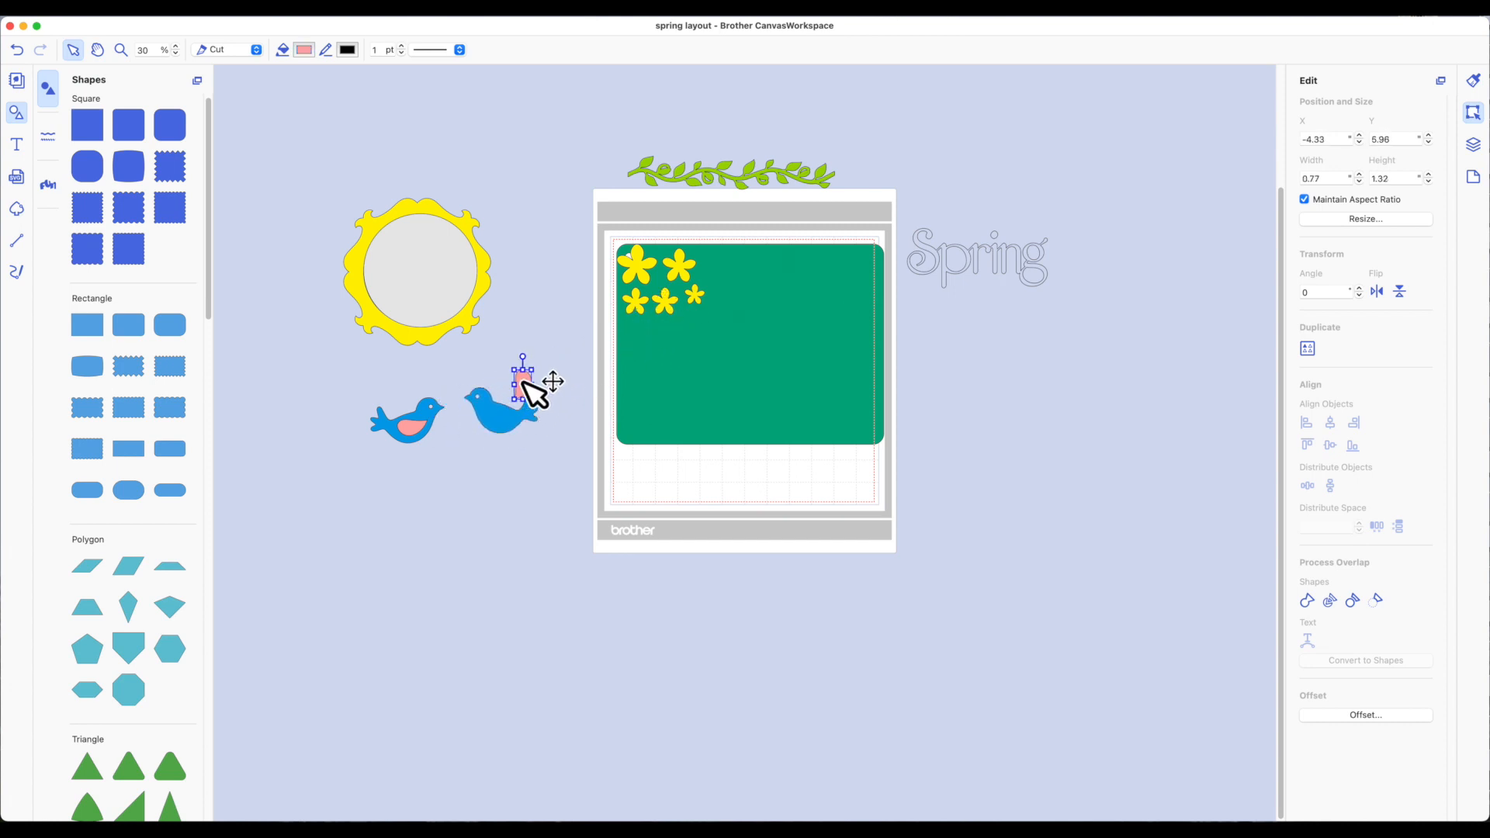
# - Bring the second pink wing to the front and rotate it about a quarter turn to fit the second bird
pyautogui.rightClick(524, 381)
pyautogui.moveTo(565, 574)
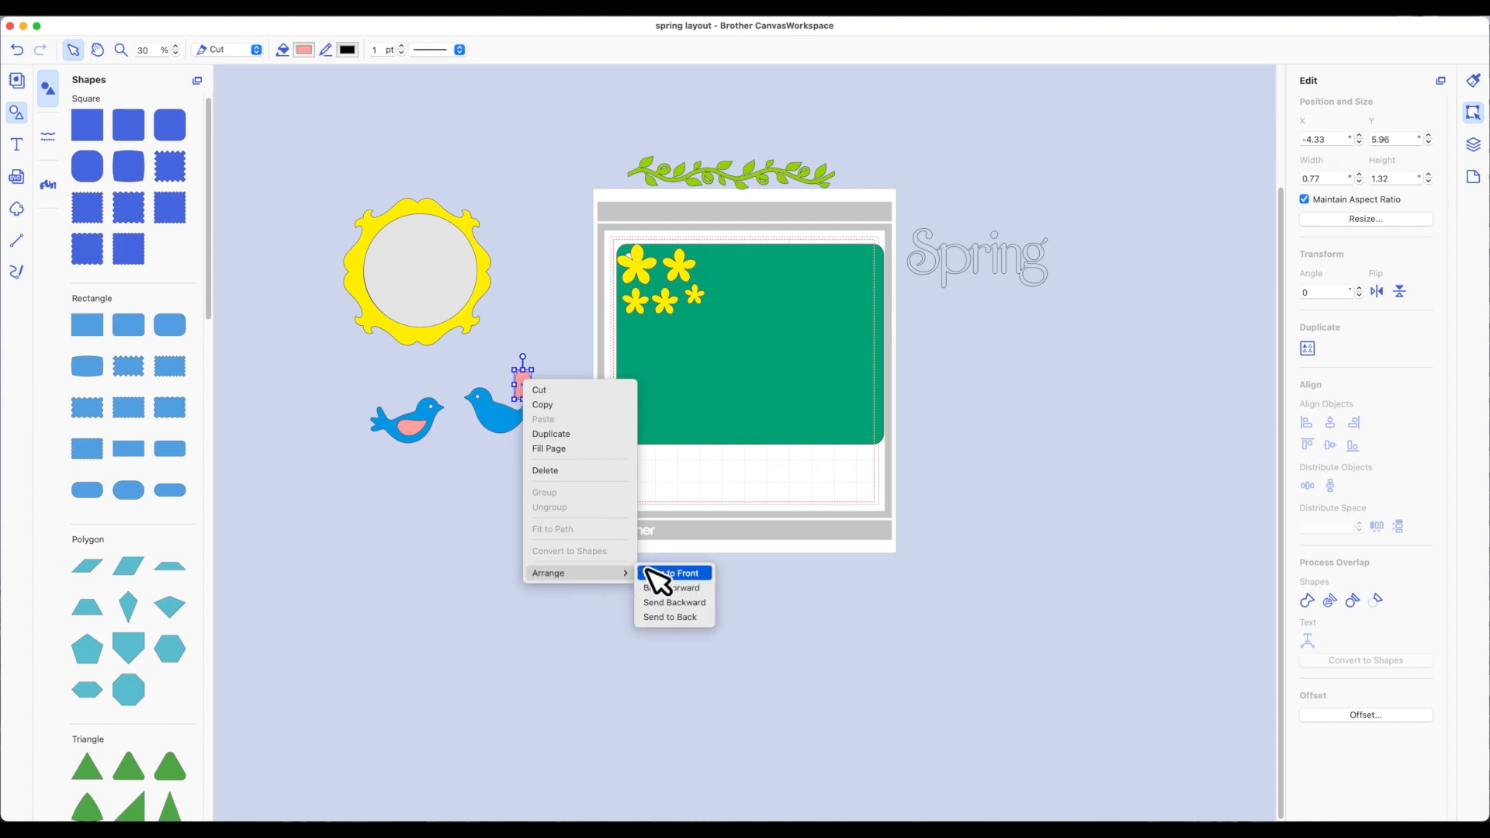
pyautogui.click(656, 572)
pyautogui.moveTo(523, 356); pyautogui.dragTo(466, 382)
# - Group the second blue bird with the pink wing on its body and clear the selection
pyautogui.click(533, 386)
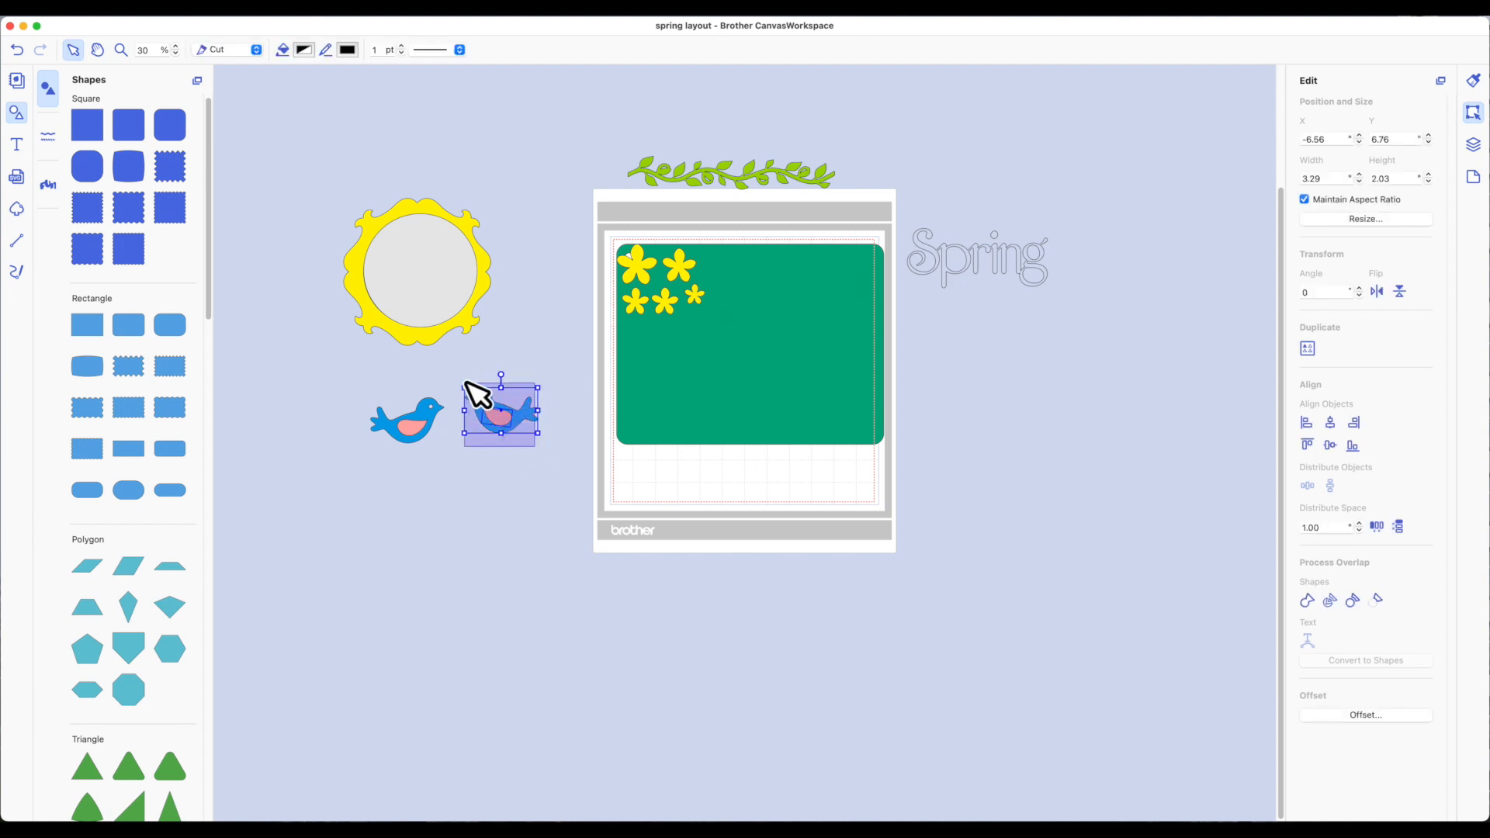
pyautogui.rightClick(490, 412)
pyautogui.click(517, 520)
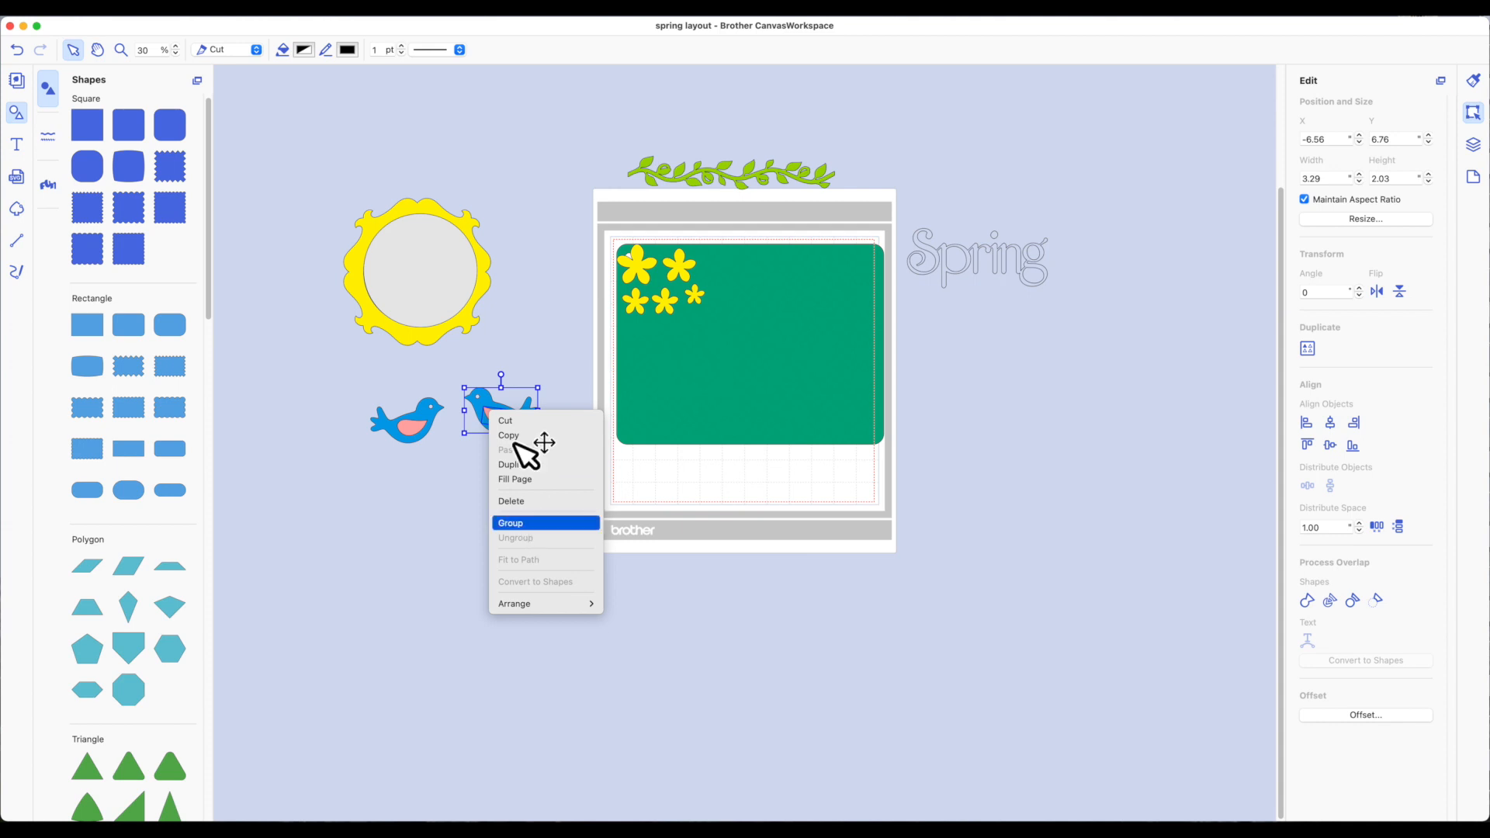
pyautogui.click(582, 206)
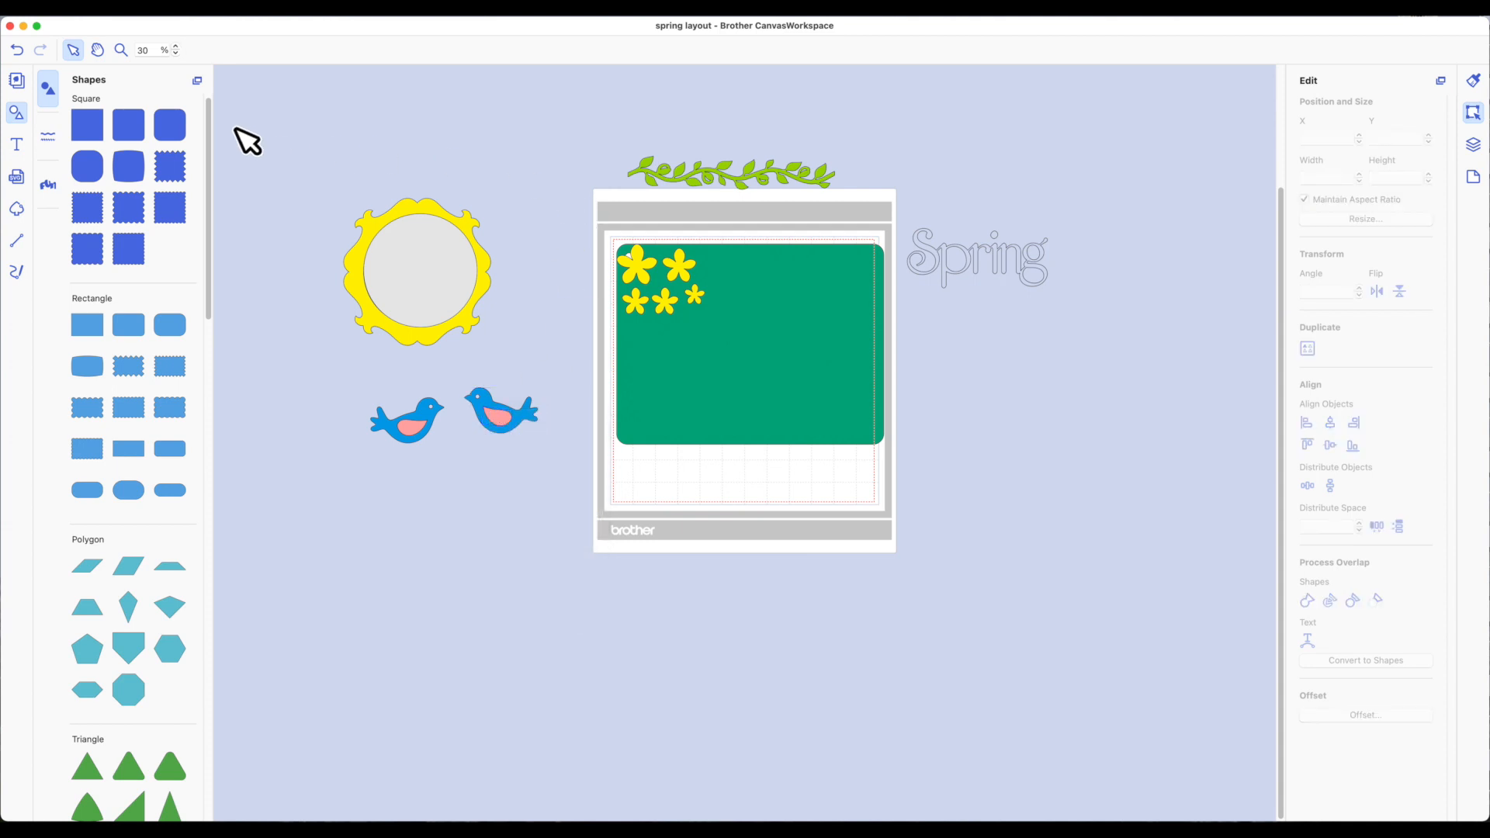
# - Search the Canvas Projects for "spring" and examine the Spring Scrapbook project's example photo as a reference
pyautogui.click(19, 79)
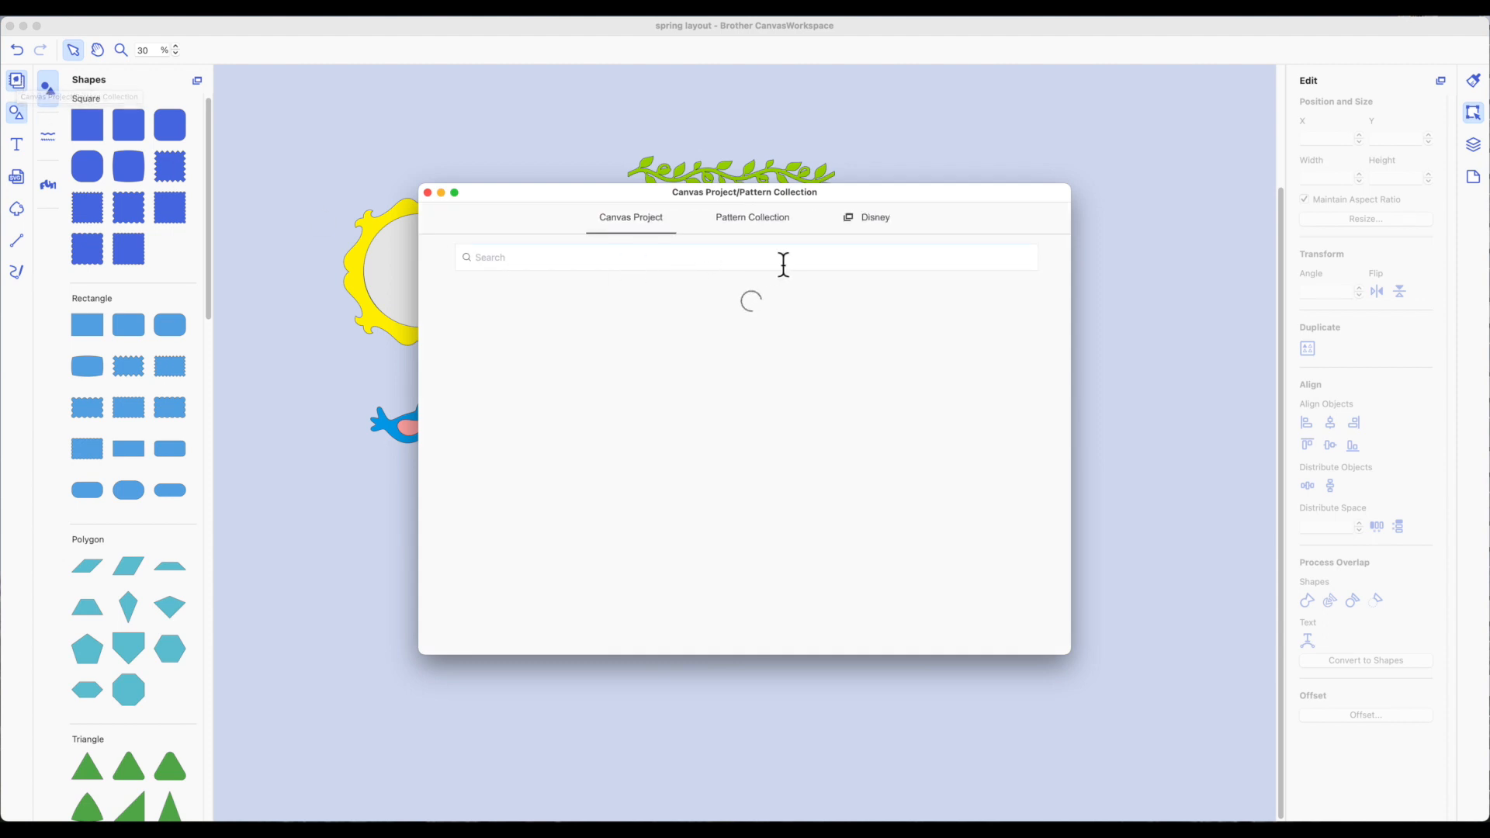
pyautogui.click(540, 259)
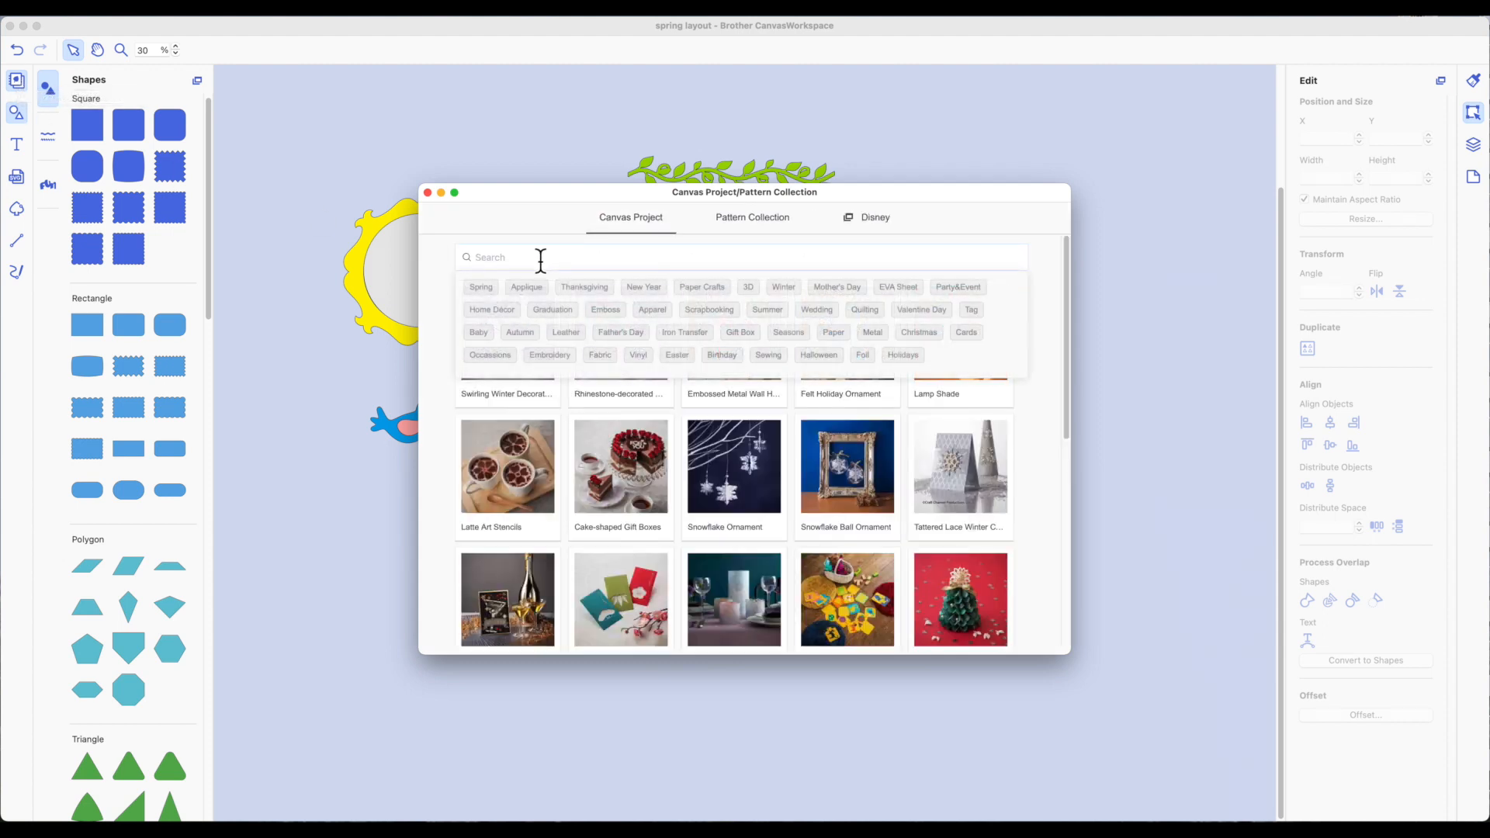
pyautogui.write('spring')
pyautogui.press('Return')
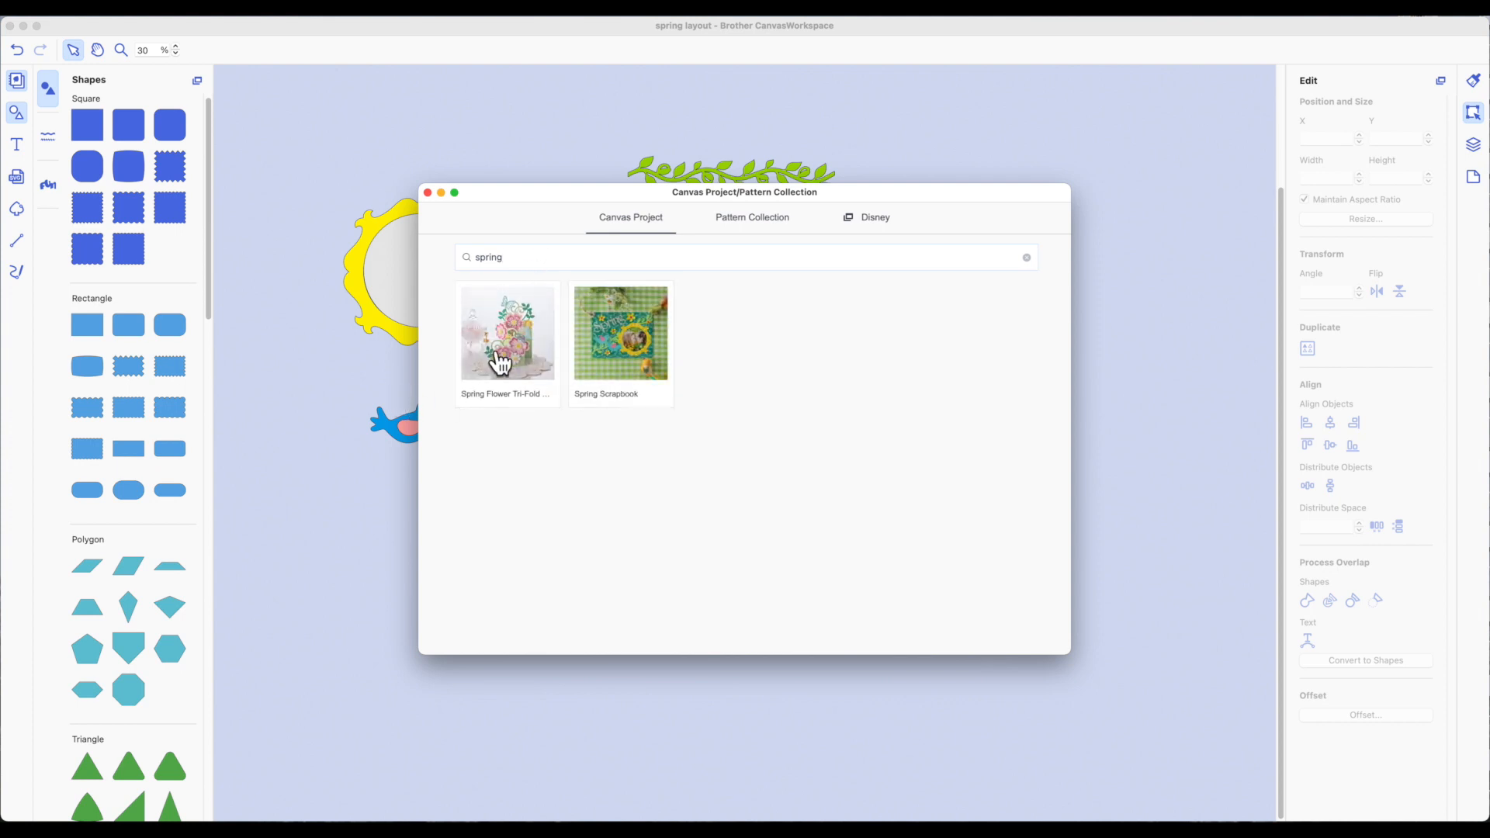
pyautogui.click(620, 344)
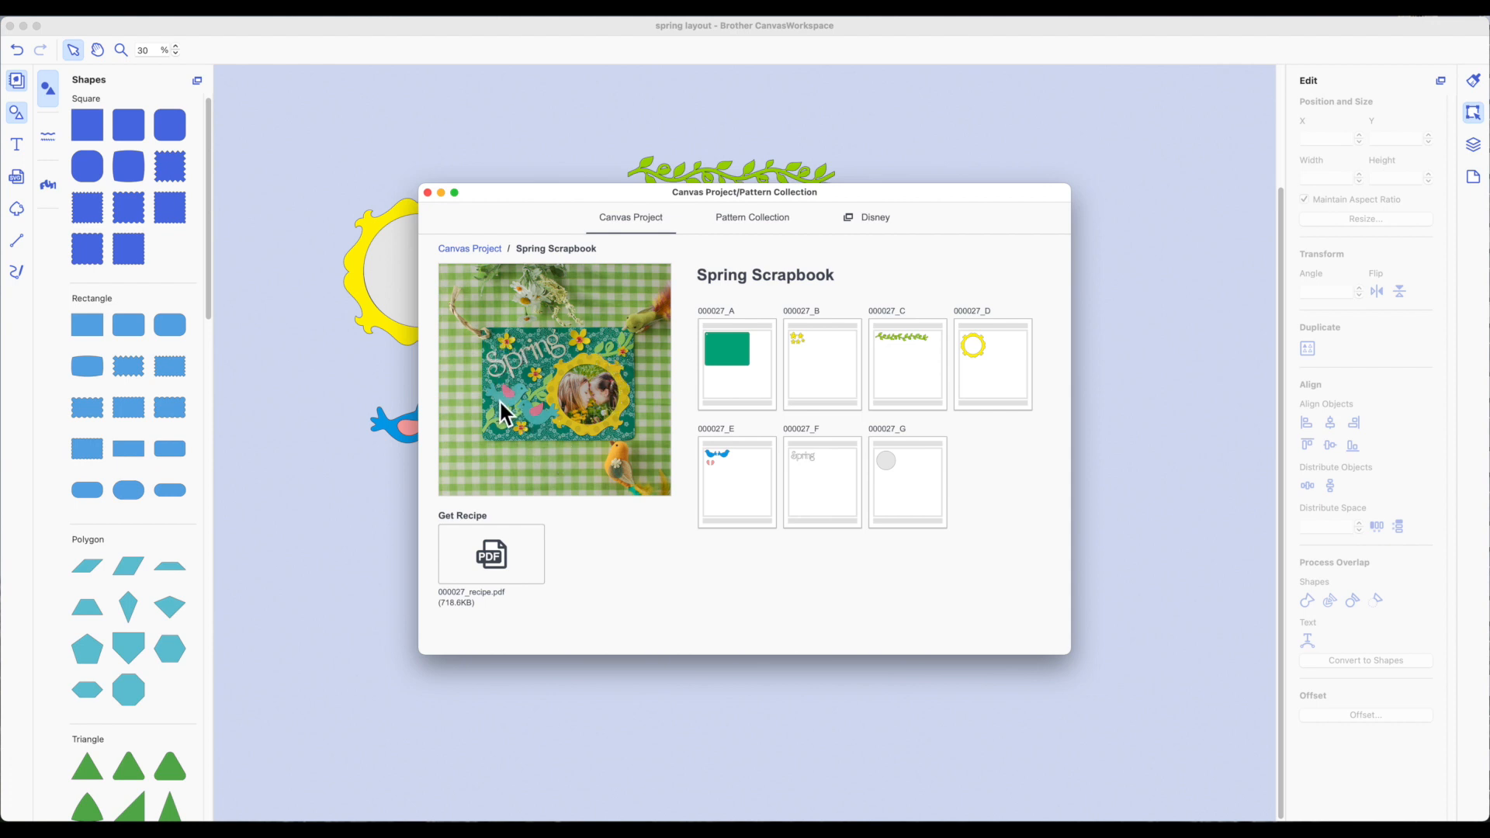
pyautogui.click(427, 192)
# - Stack the five yellow flowers on top of each other off the mat, above the yellow frame, and group them
pyautogui.click(635, 264)
pyautogui.moveTo(561, 204); pyautogui.dragTo(502, 146)
pyautogui.moveTo(676, 264); pyautogui.dragTo(489, 133)
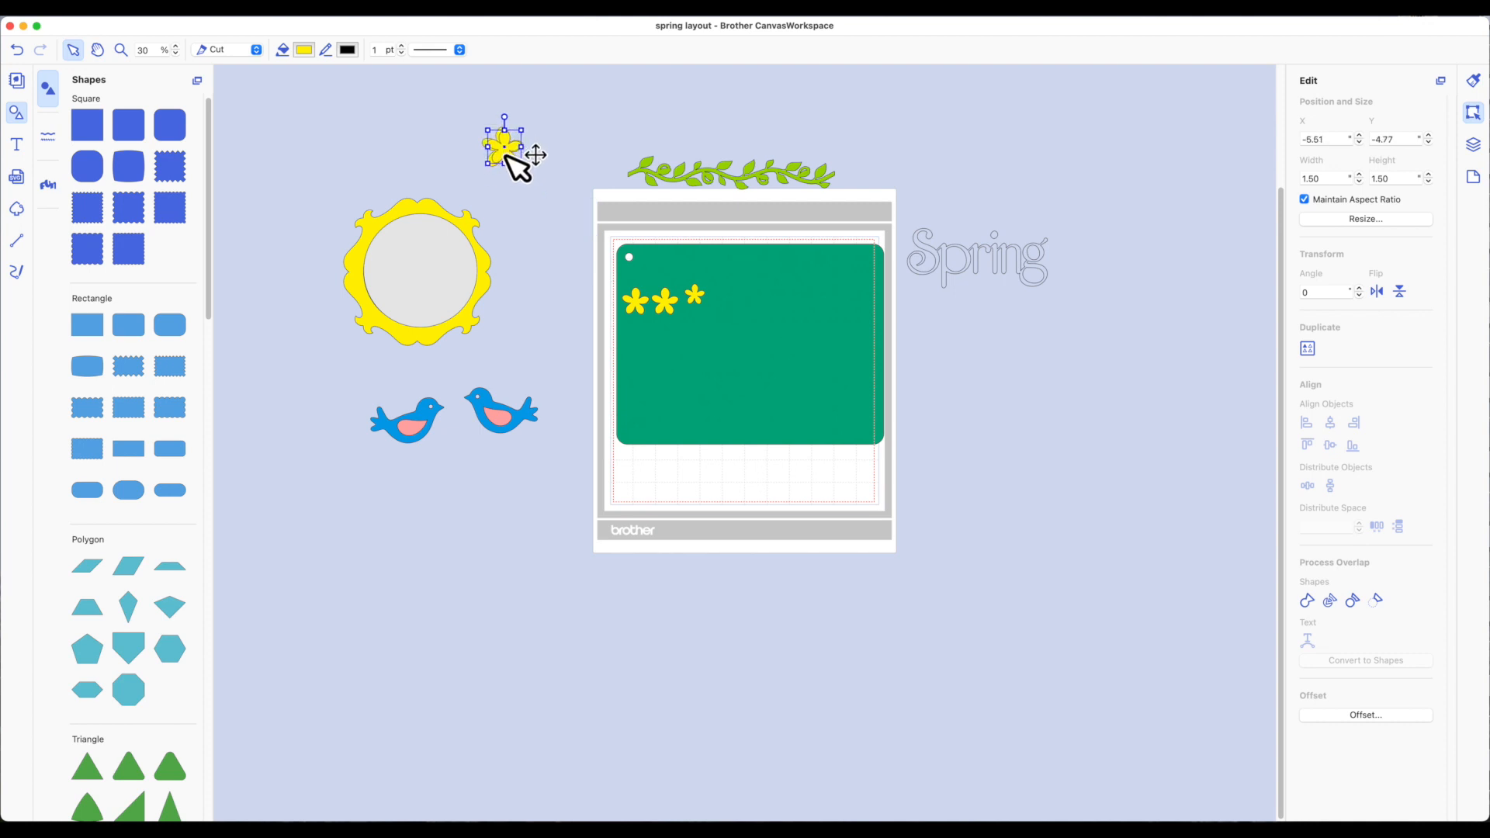
pyautogui.moveTo(636, 301); pyautogui.dragTo(504, 147)
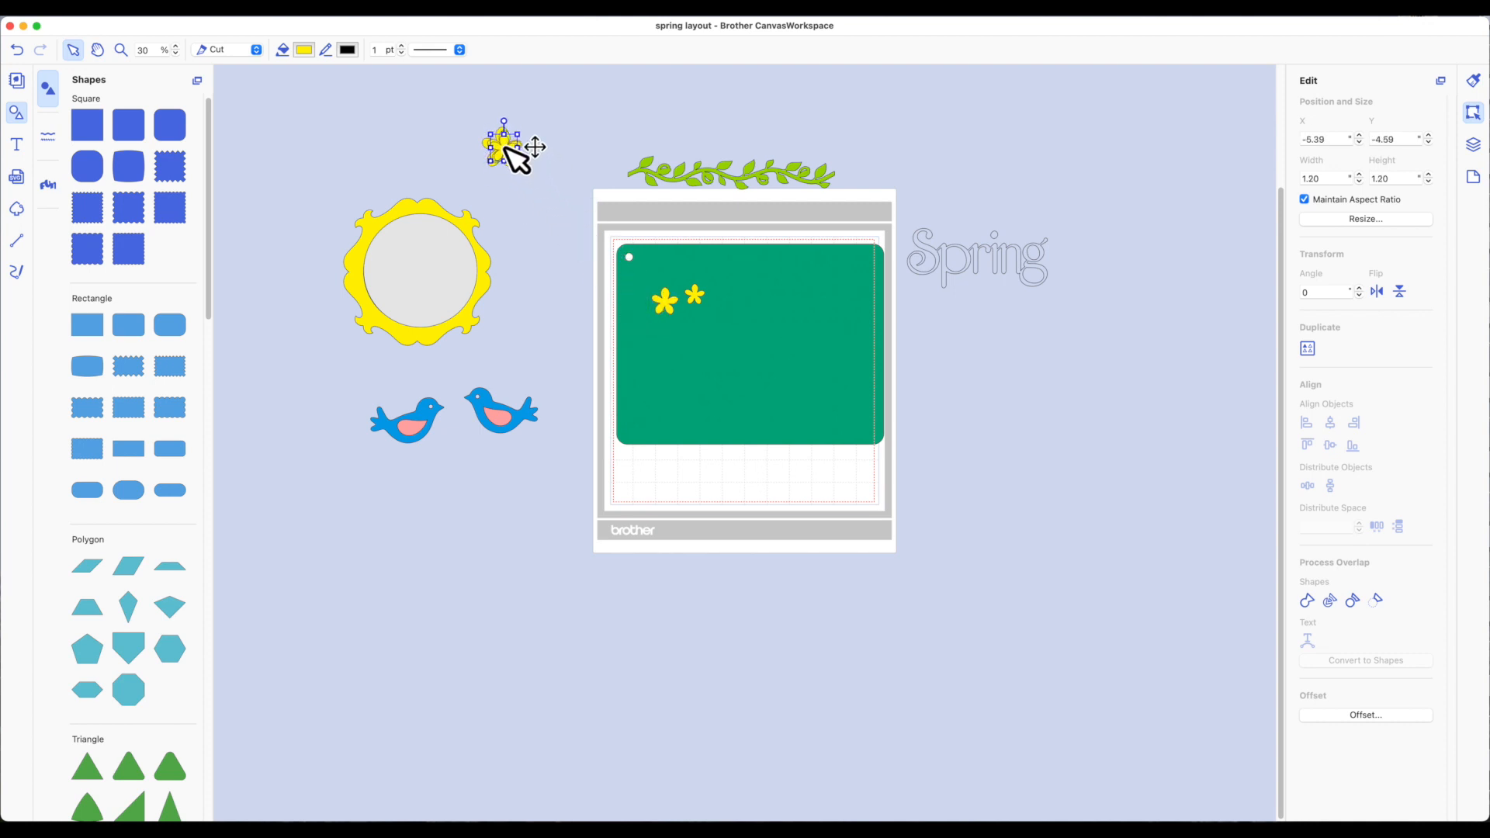
pyautogui.moveTo(663, 293); pyautogui.dragTo(506, 154)
pyautogui.moveTo(459, 107); pyautogui.dragTo(530, 174)
pyautogui.rightClick(511, 149)
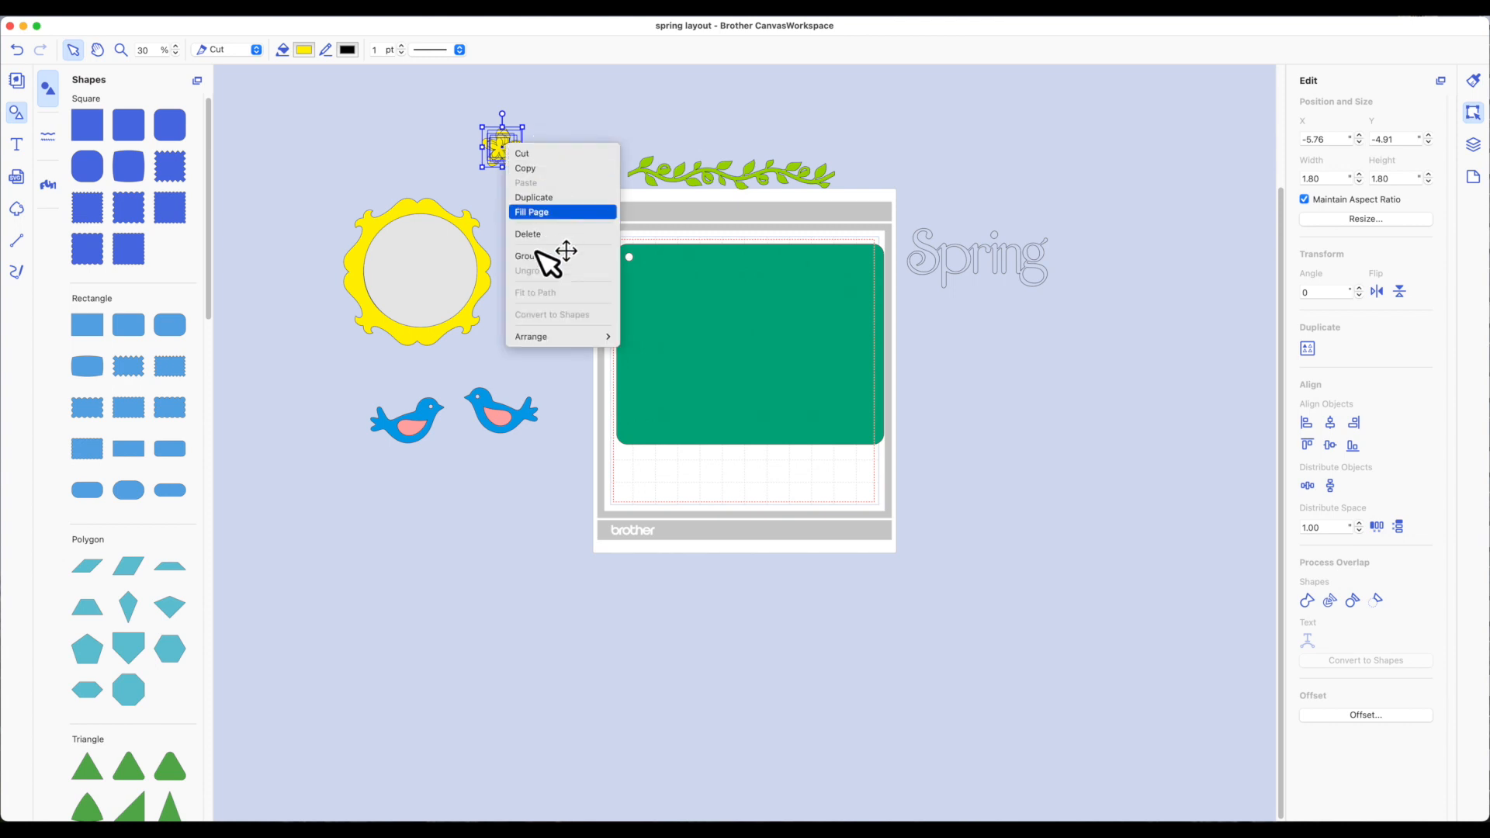
# - Resize the green background to 12 by 12 with the aspect ratio unlocked and fit it squarely within the mat's cutting area
pyautogui.click(722, 325)
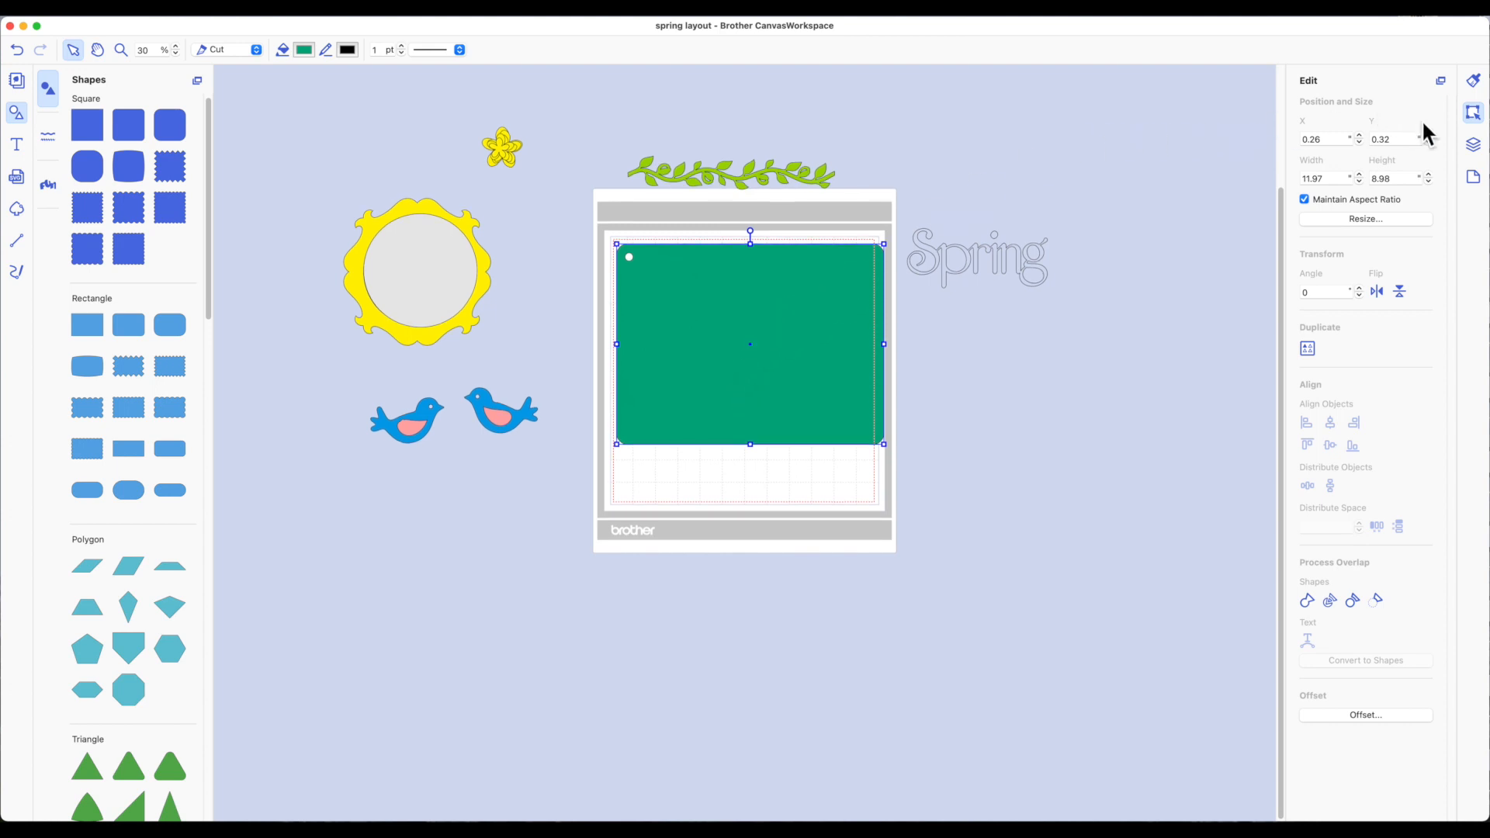
pyautogui.click(1306, 202)
pyautogui.click(1312, 179)
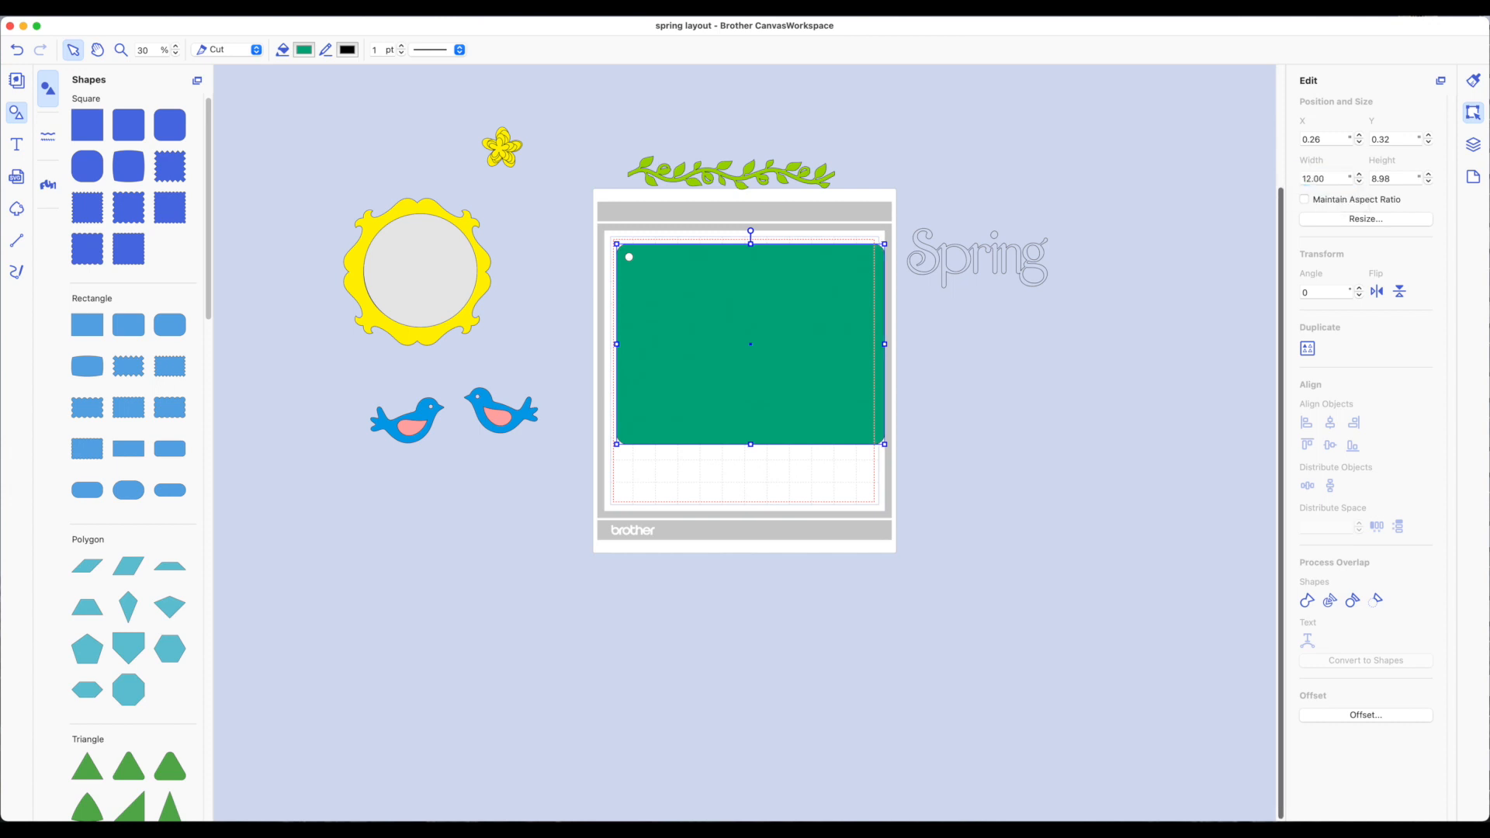
pyautogui.click(1392, 180)
pyautogui.write('12')
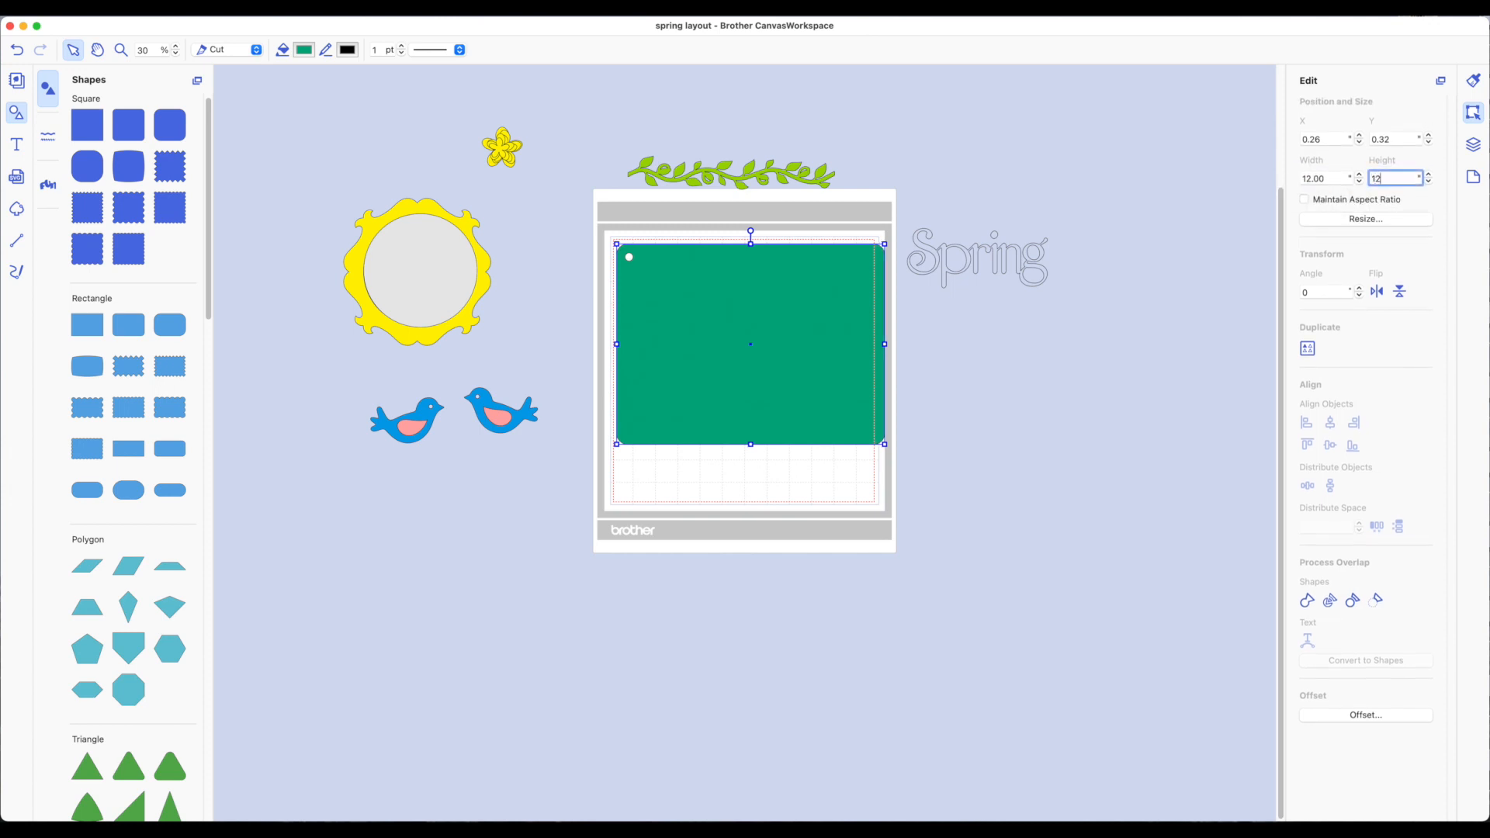
pyautogui.press('Return')
pyautogui.click(1240, 369)
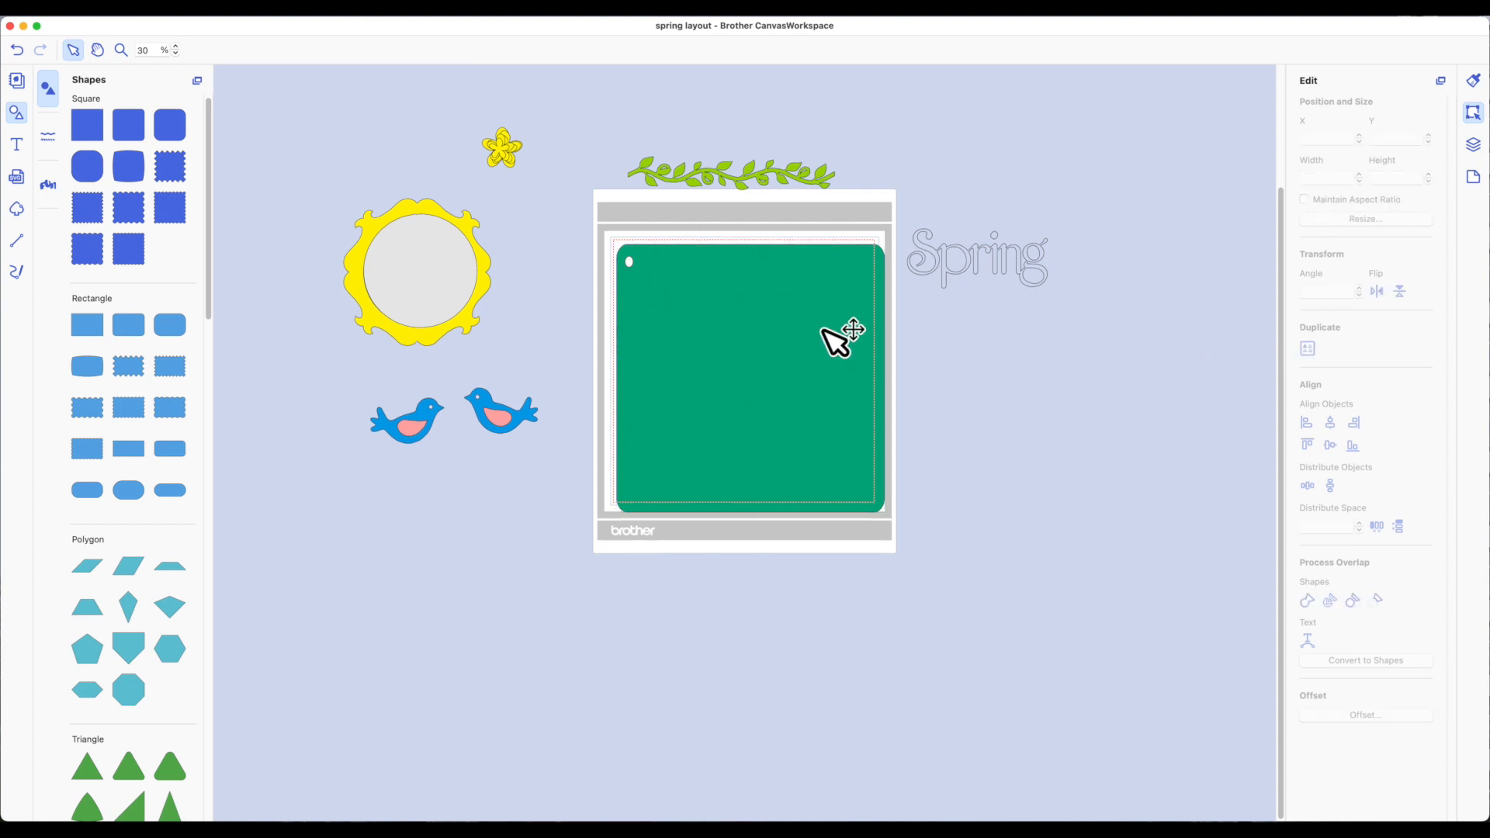
pyautogui.moveTo(750, 346); pyautogui.dragTo(738, 337)
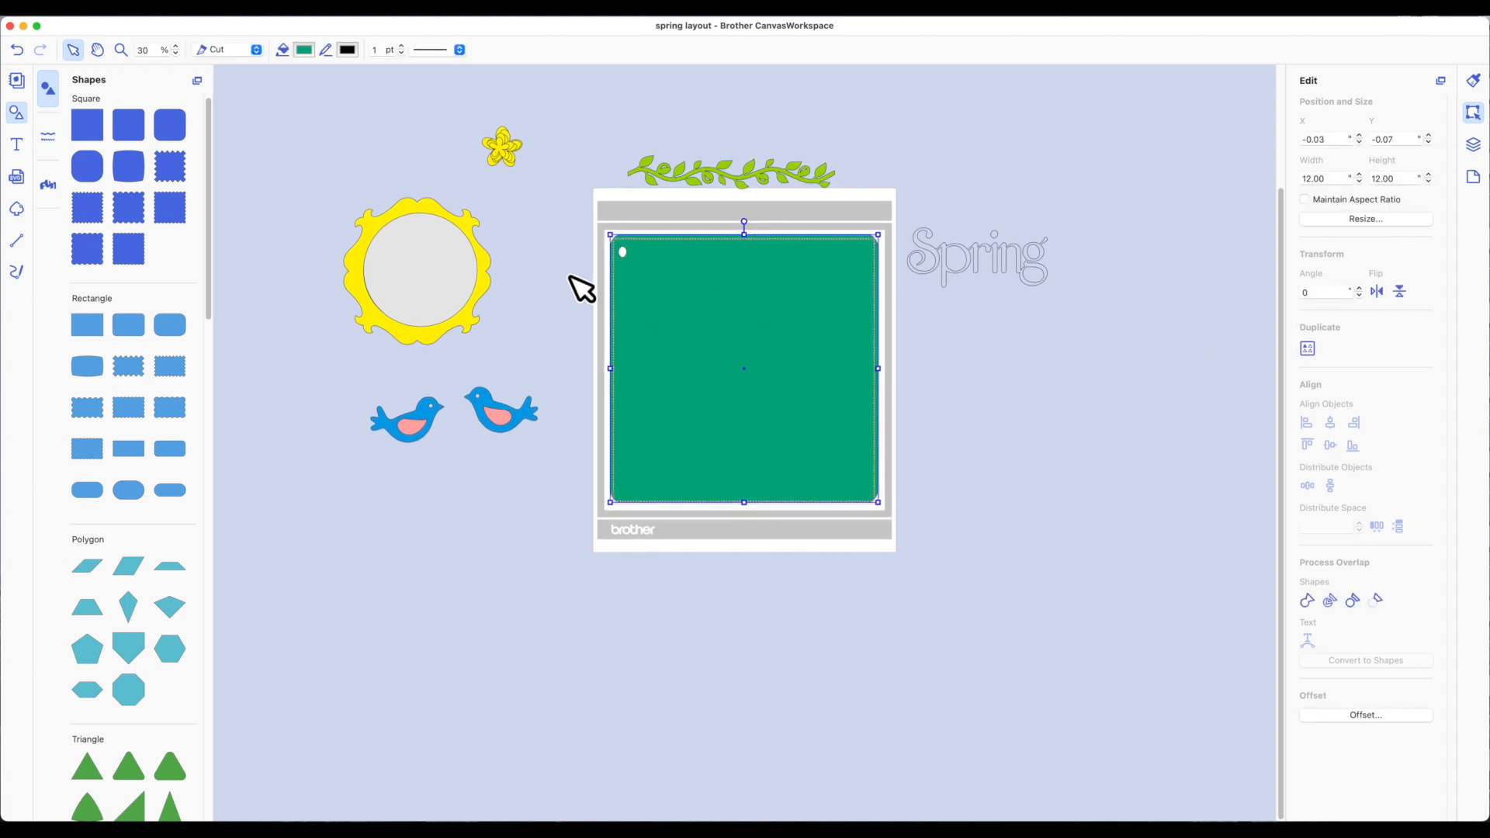
pyautogui.click(582, 288)
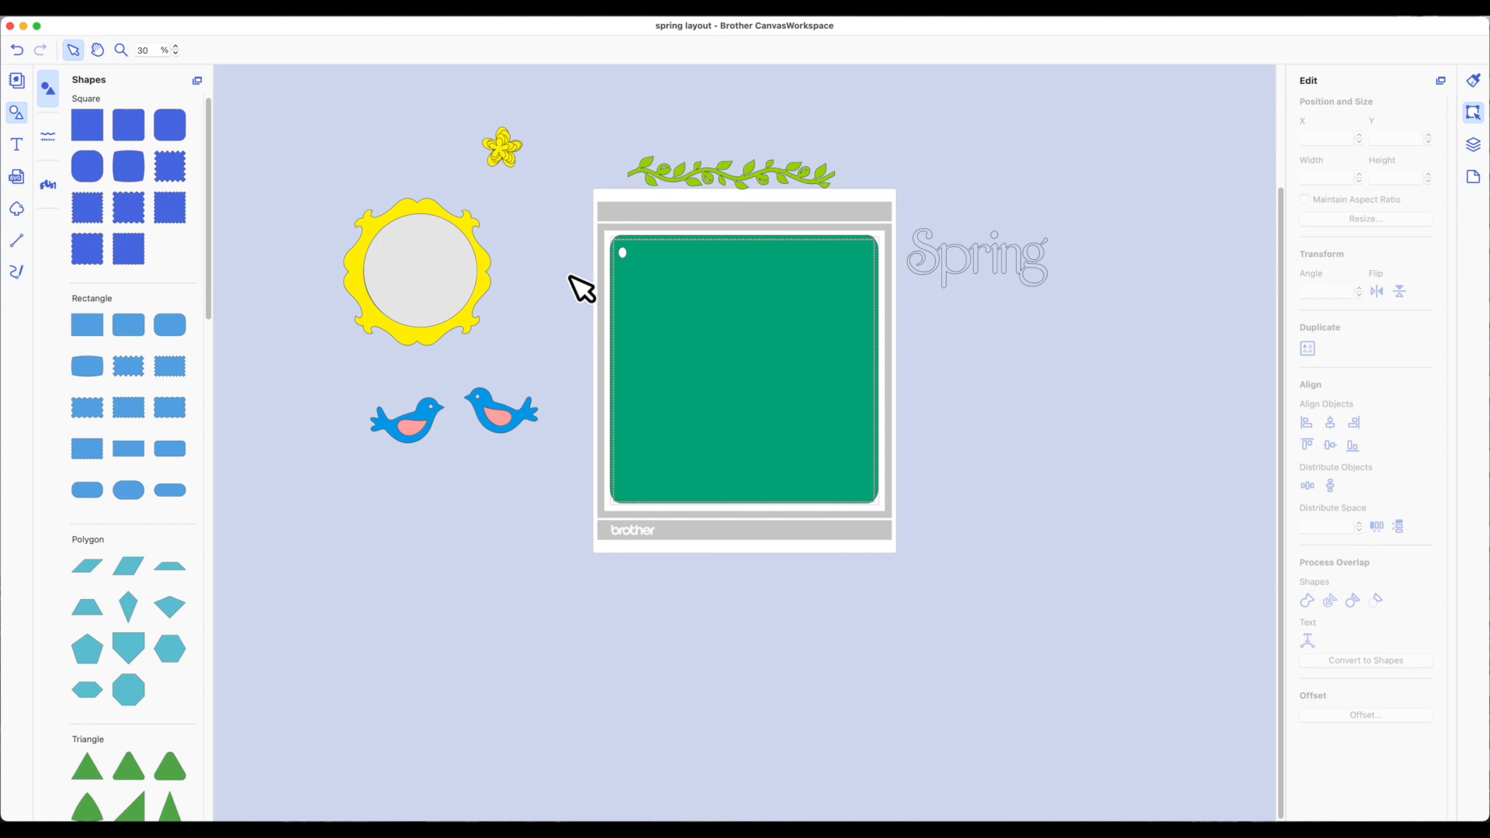
# - Delete the small hole in the upper-left corner of the green background by editing its path
pyautogui.click(690, 311)
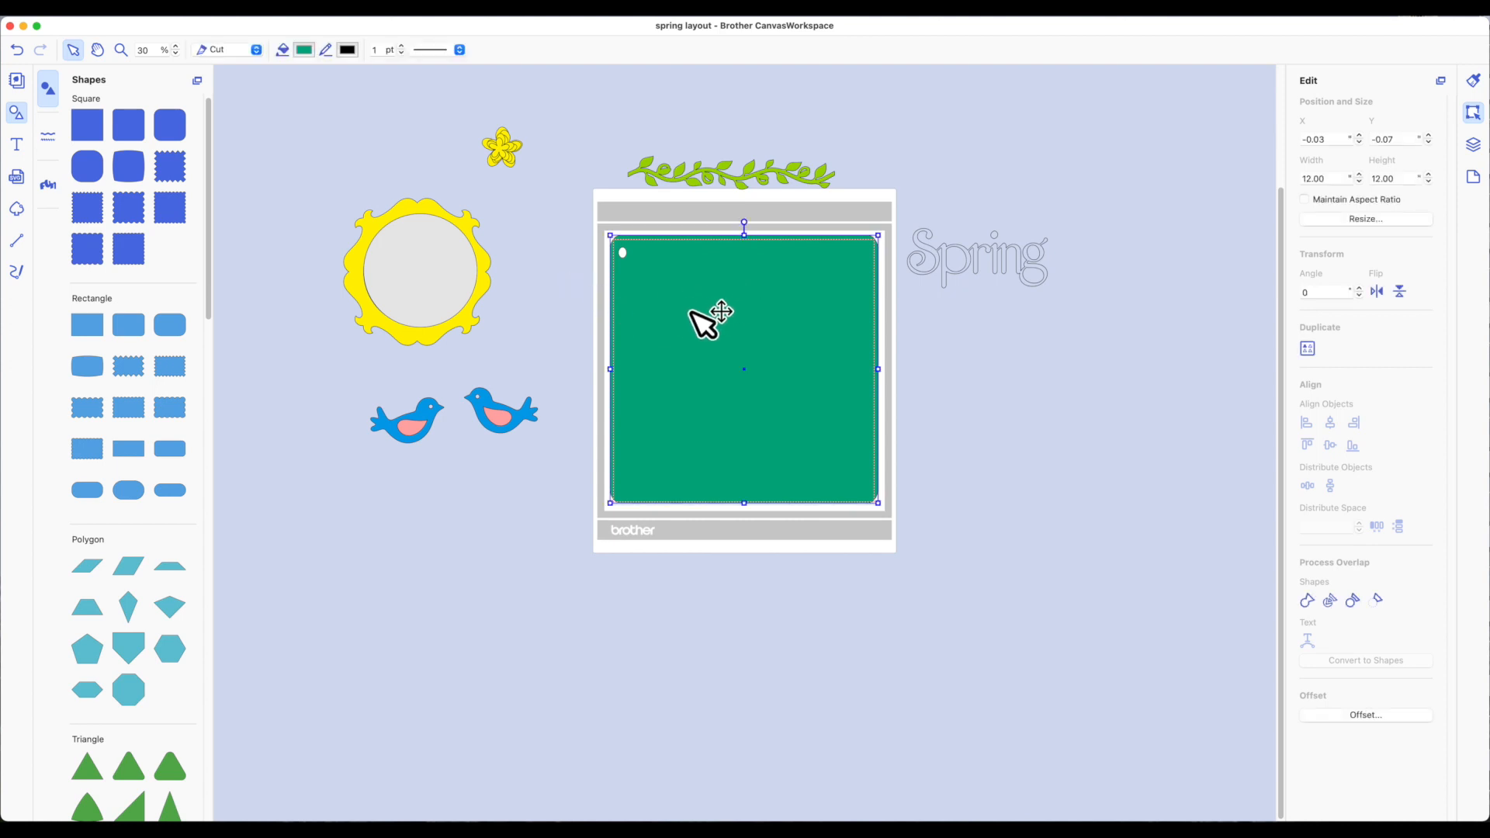
pyautogui.doubleClick(630, 270)
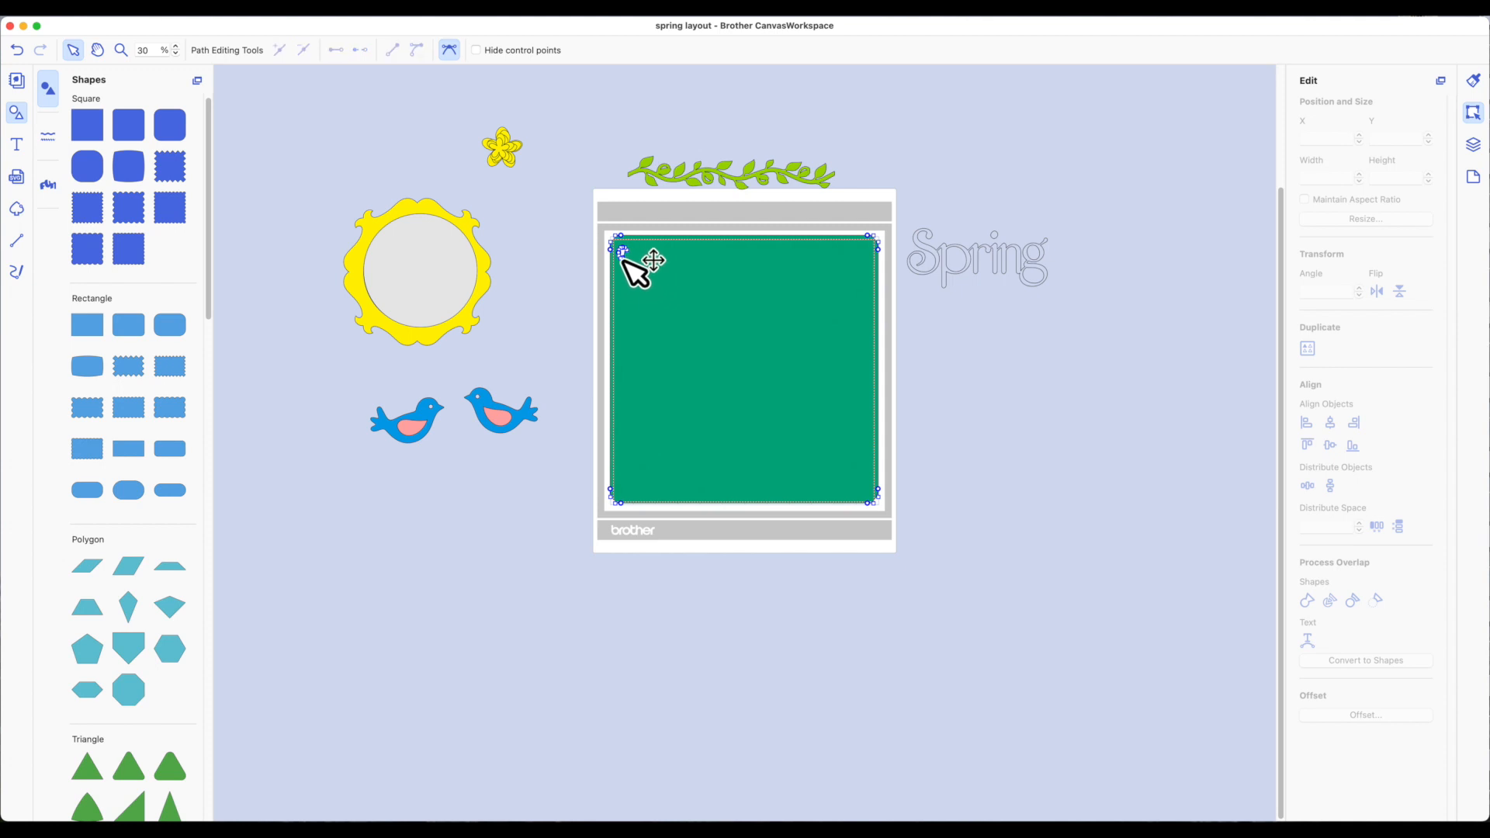
pyautogui.click(624, 261)
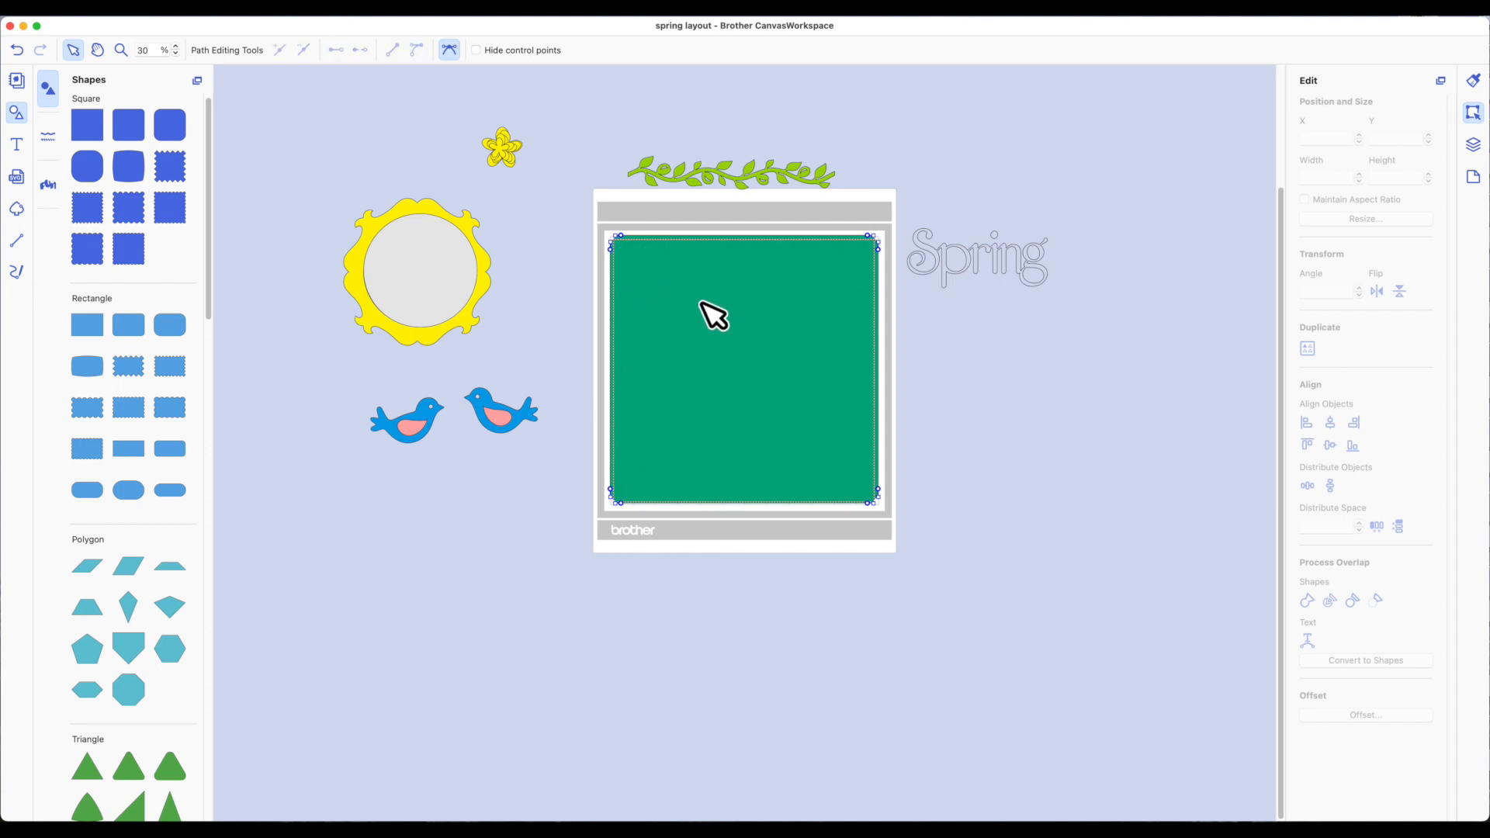
pyautogui.click(978, 382)
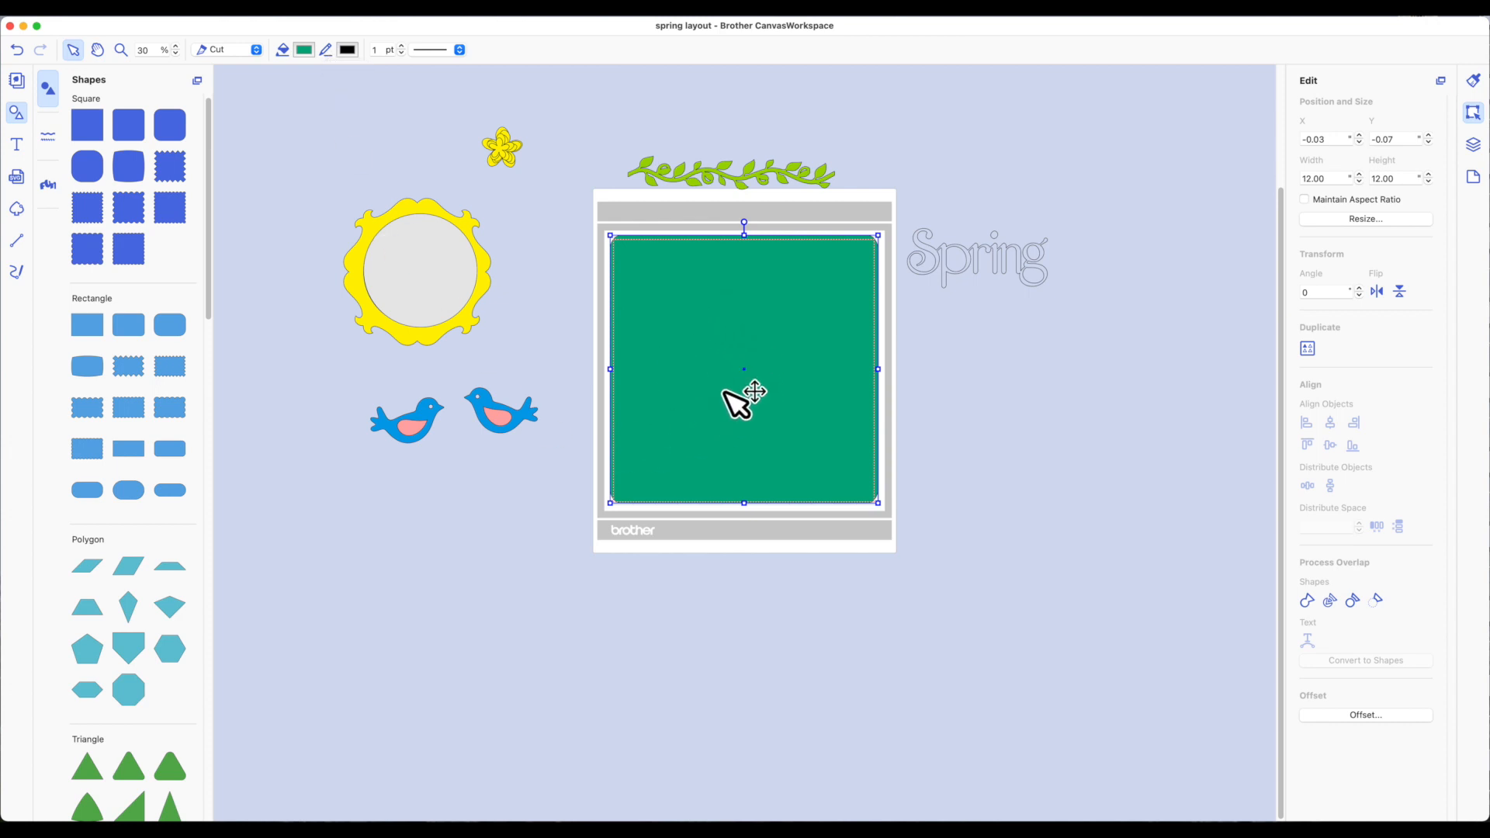
# - Fill the square background with the pink sampled from the second blue bird's wing
pyautogui.click(310, 53)
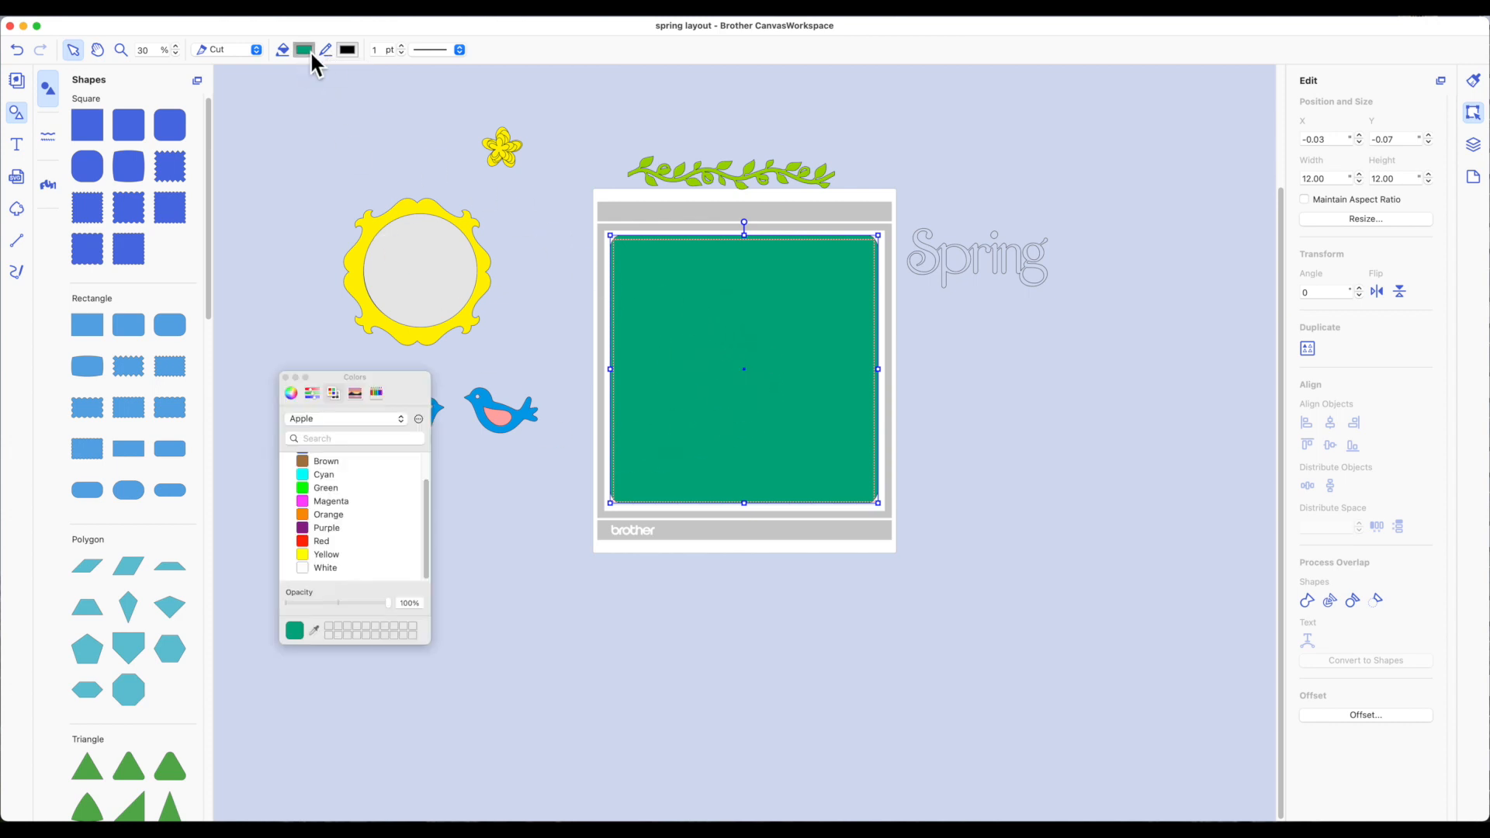
pyautogui.click(315, 631)
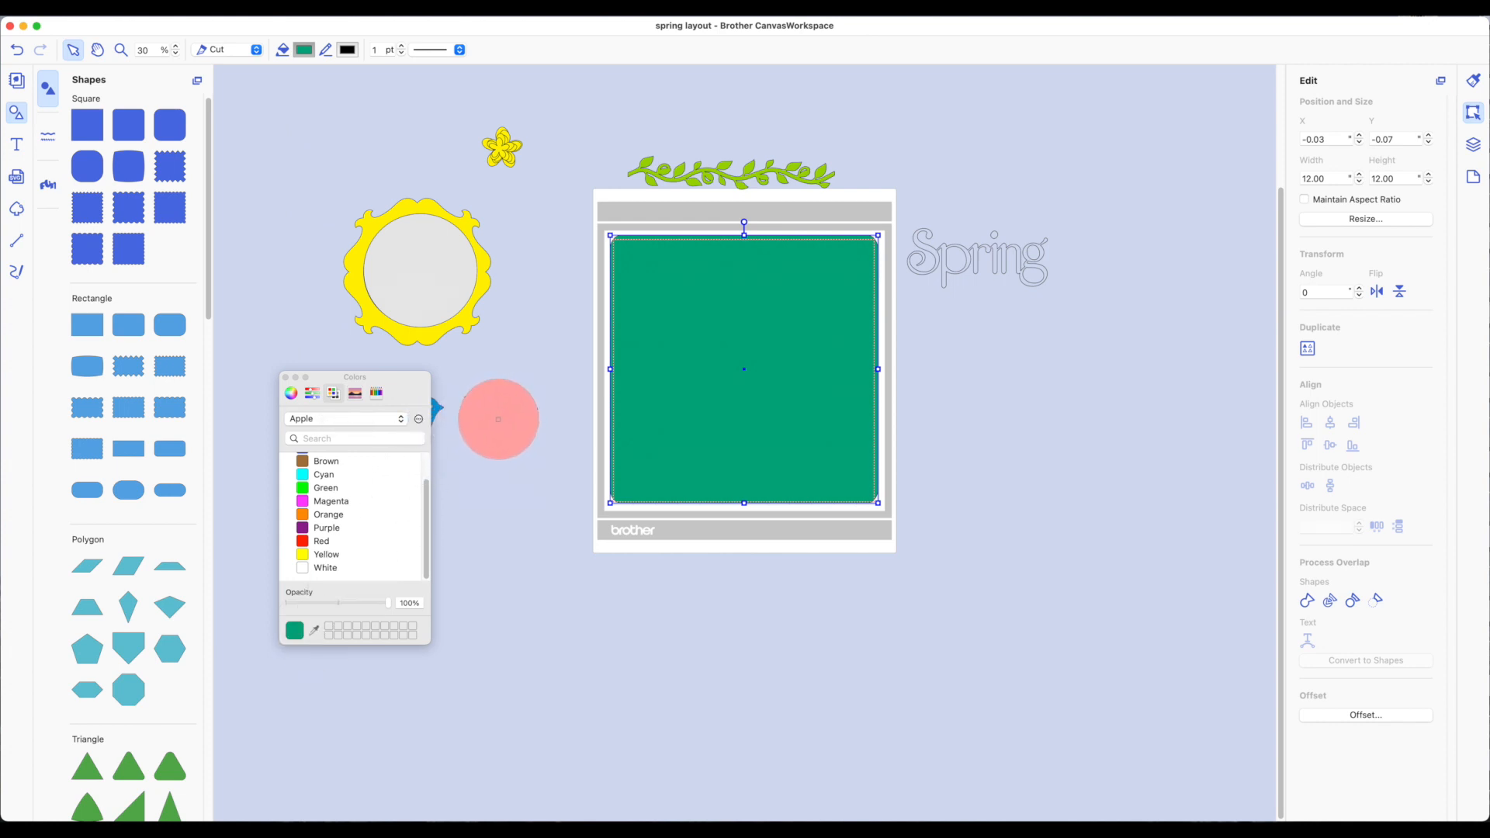
pyautogui.click(498, 419)
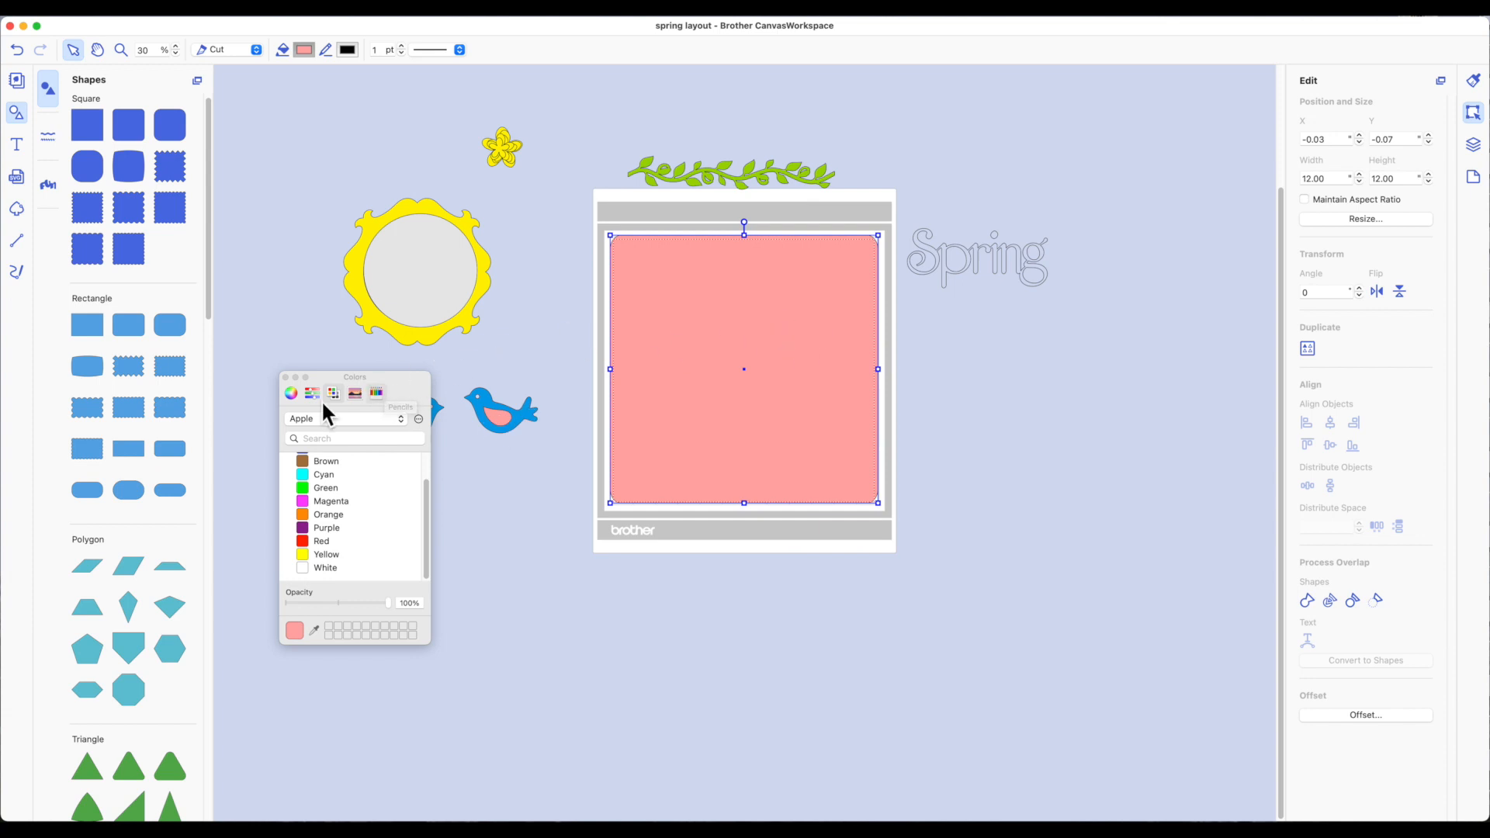
pyautogui.click(285, 378)
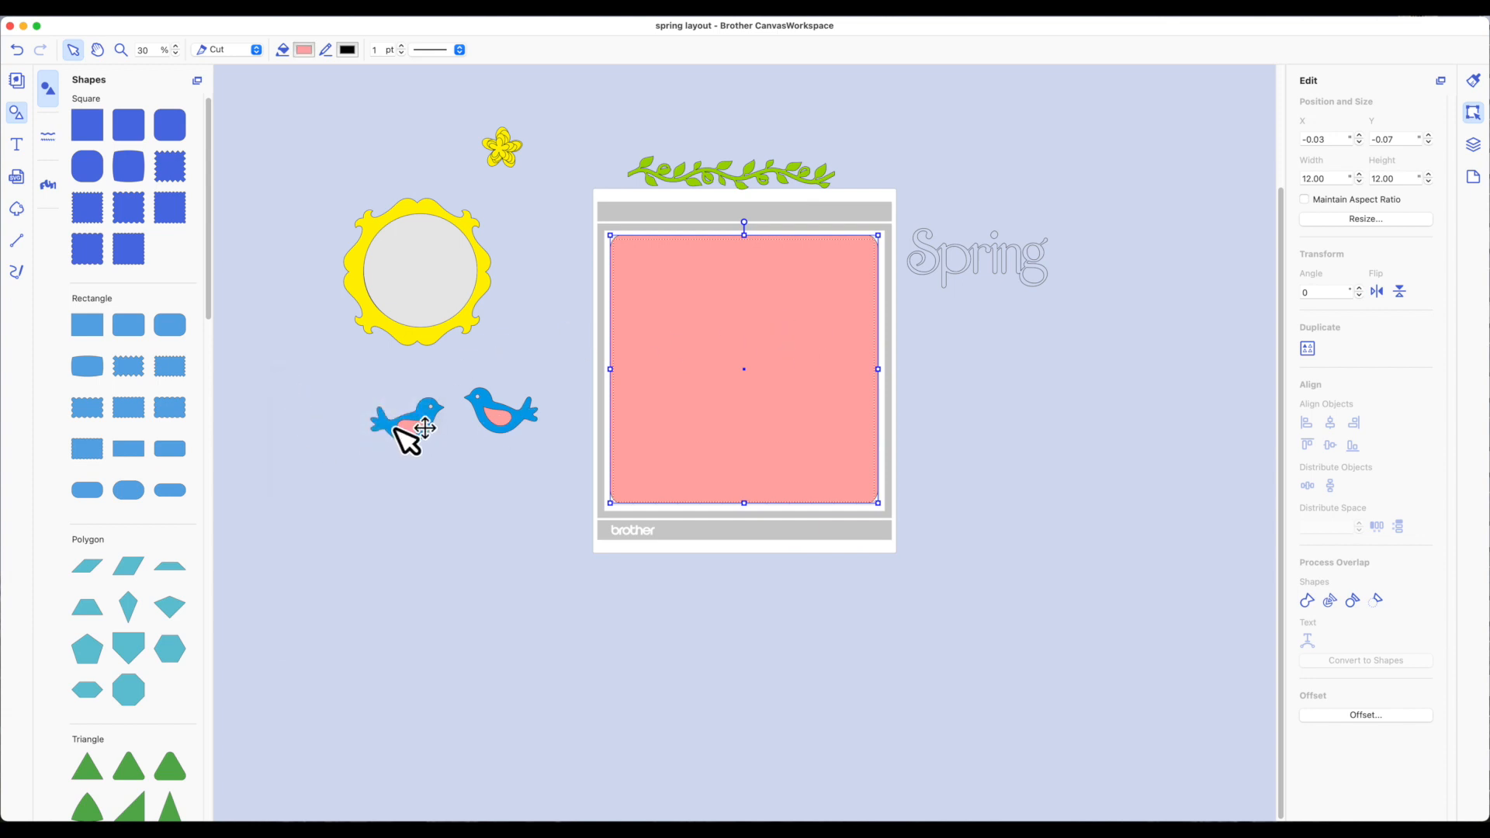
# - Duplicate the leafy vine and place one across the background's lower left and the other across its upper right
pyautogui.click(731, 175)
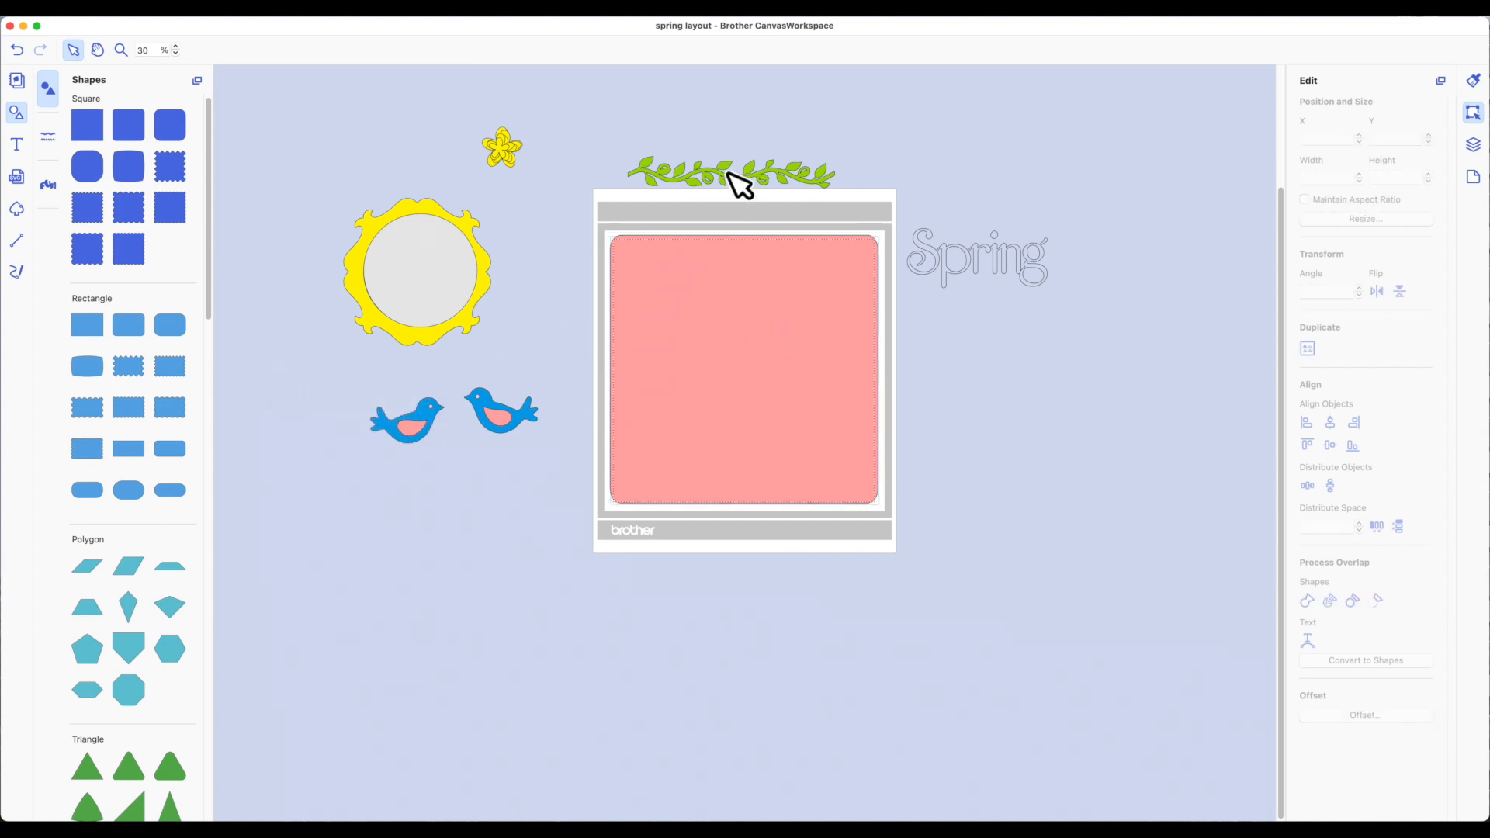
pyautogui.click(748, 172)
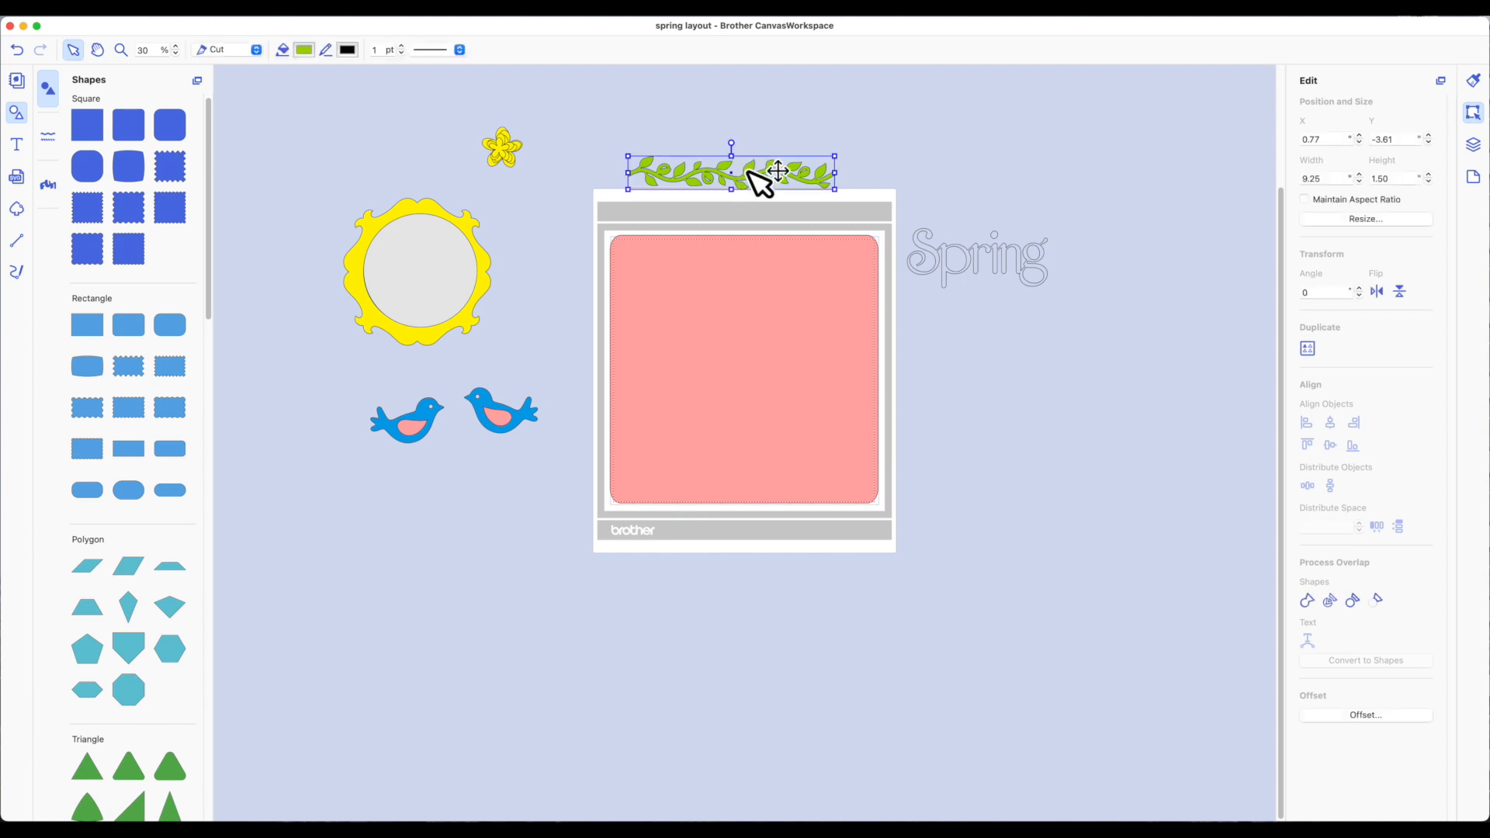
pyautogui.rightClick(749, 172)
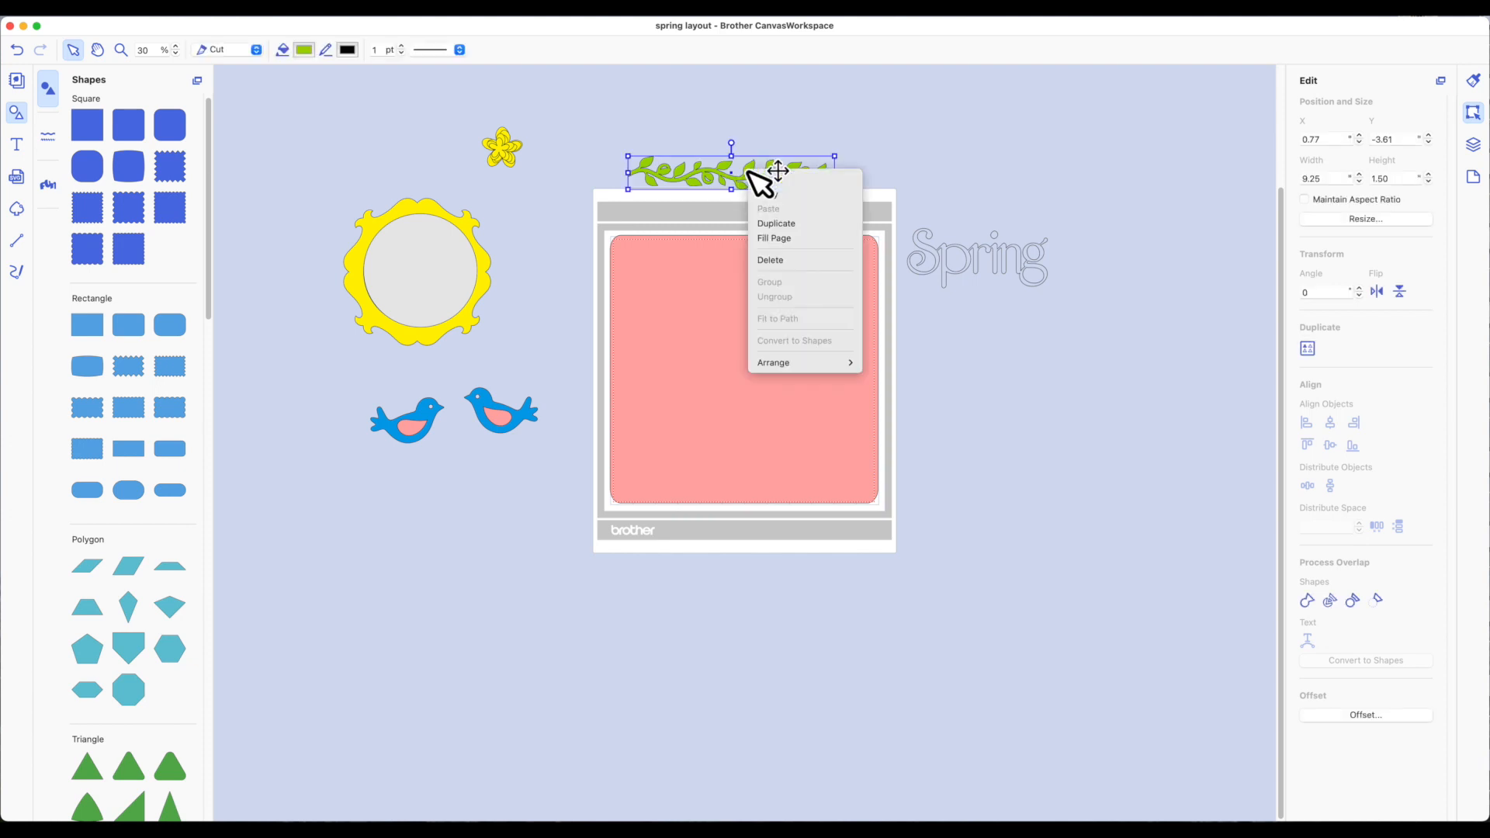
pyautogui.click(784, 224)
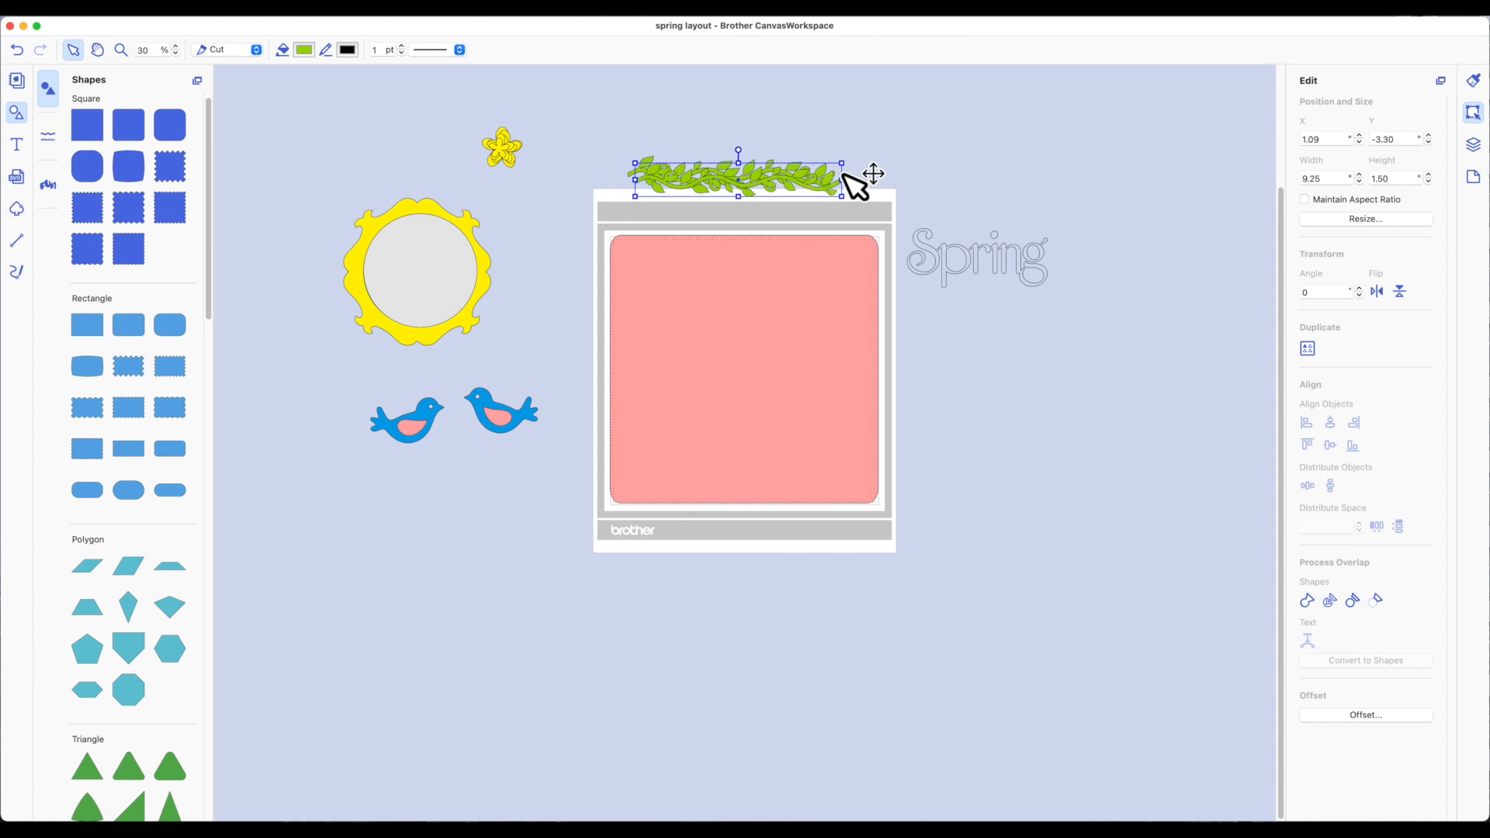
pyautogui.moveTo(764, 178); pyautogui.dragTo(731, 478)
pyautogui.moveTo(745, 174); pyautogui.dragTo(807, 267)
# - Move the "Spring" title slightly up beside the mat, change its line type and clear the selection
pyautogui.moveTo(977, 259); pyautogui.dragTo(991, 232)
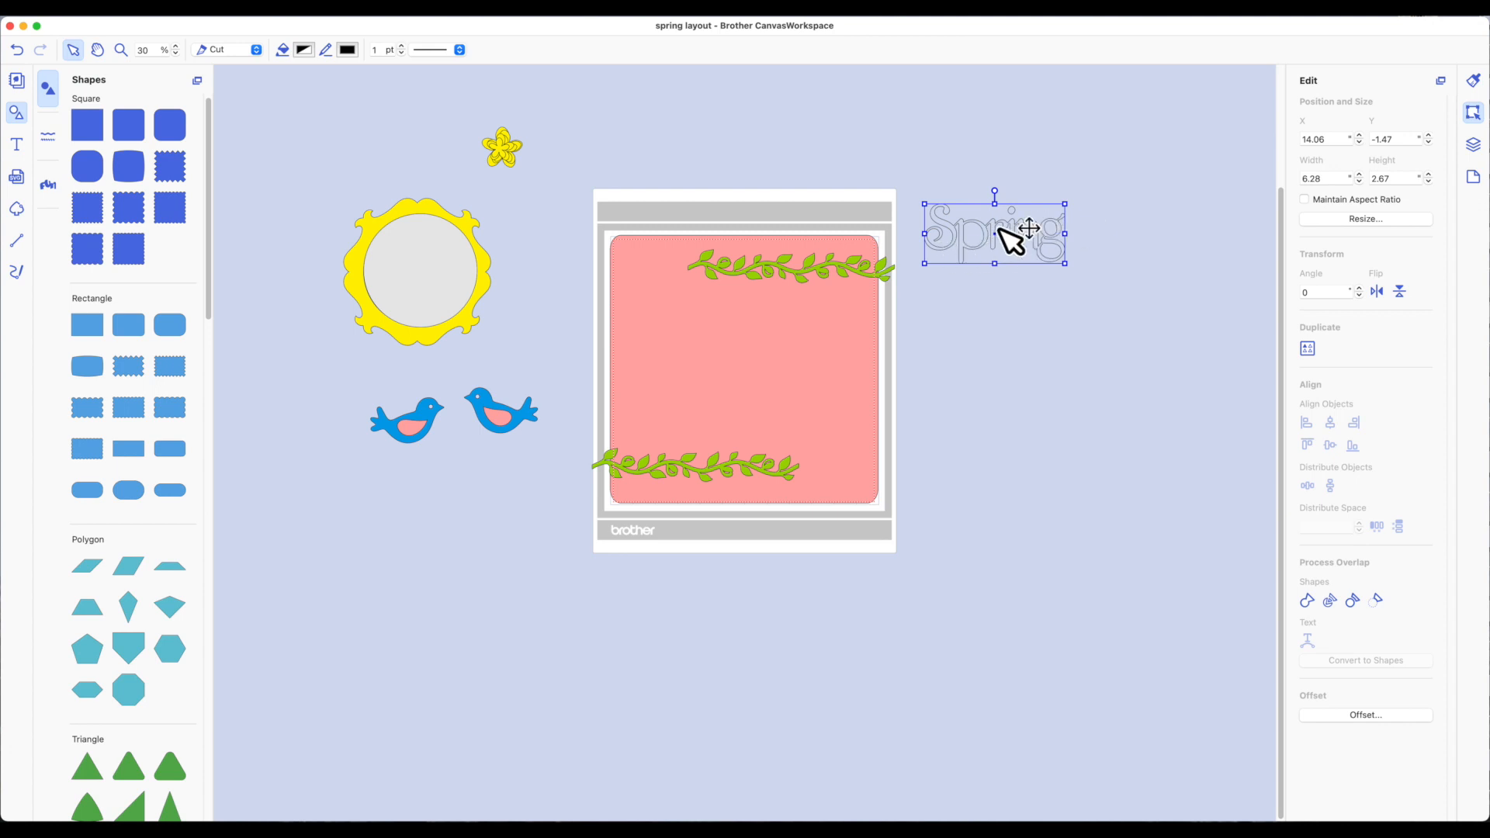
pyautogui.click(259, 51)
pyautogui.click(245, 67)
pyautogui.click(1138, 287)
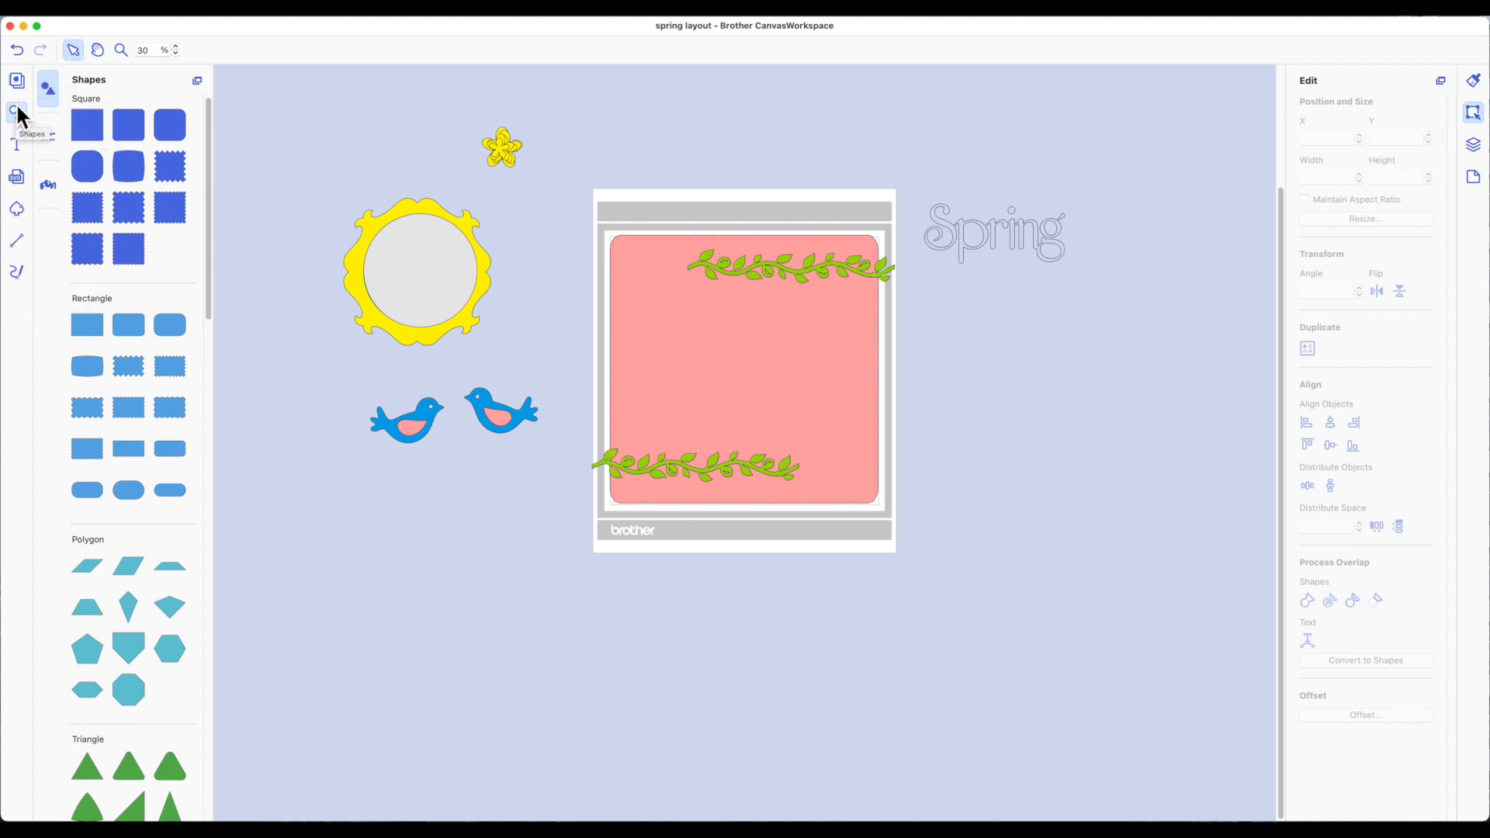
# - Add a plain square and stretch it into a rectangle about 7.24 by 3.16 surrounding the "Spring" title
pyautogui.click(86, 124)
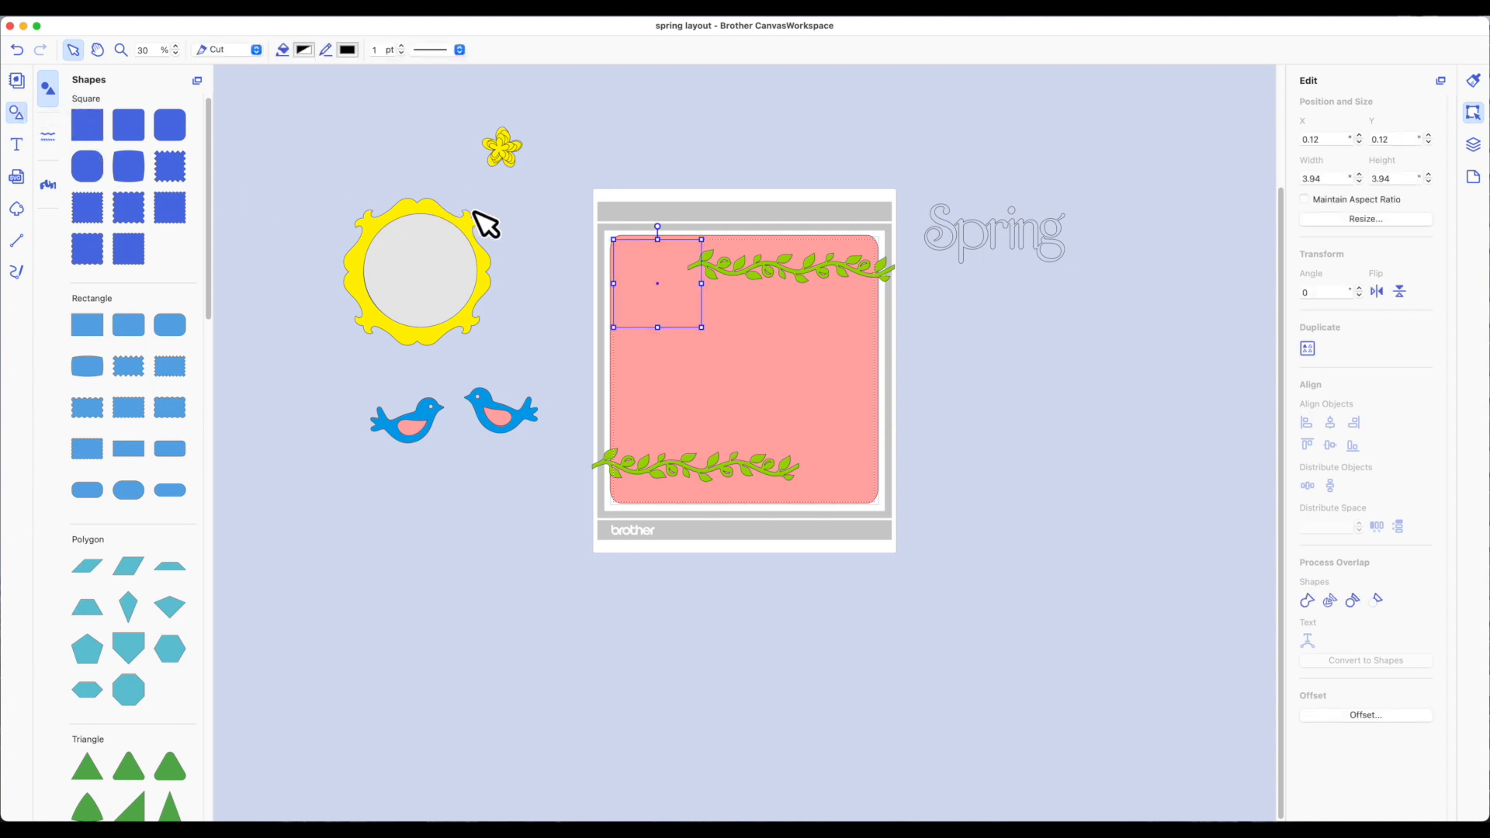
pyautogui.moveTo(672, 292); pyautogui.dragTo(1080, 238)
pyautogui.moveTo(997, 280); pyautogui.dragTo(996, 264)
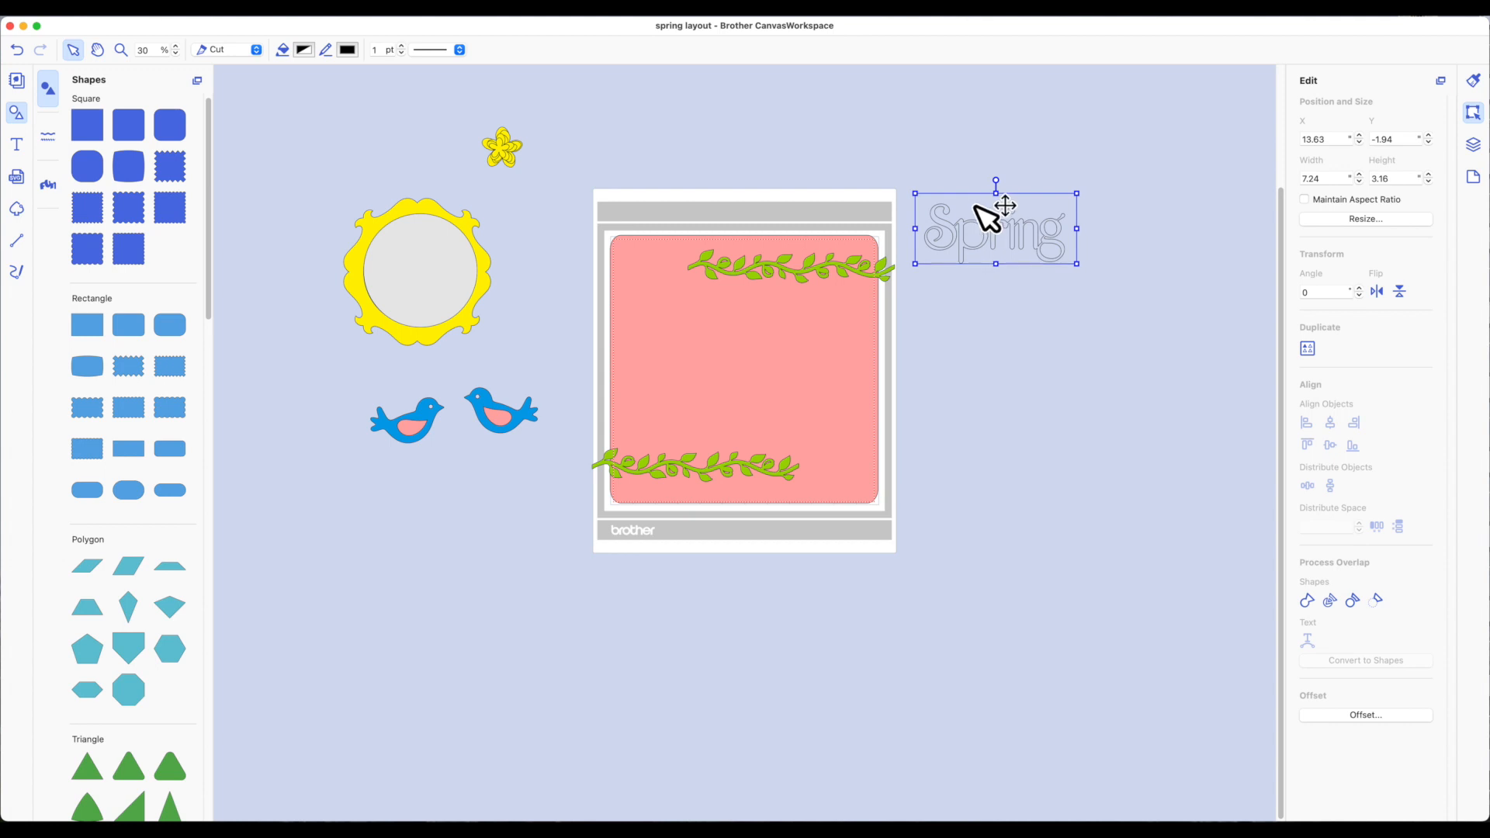
pyautogui.moveTo(1004, 204); pyautogui.dragTo(1004, 209)
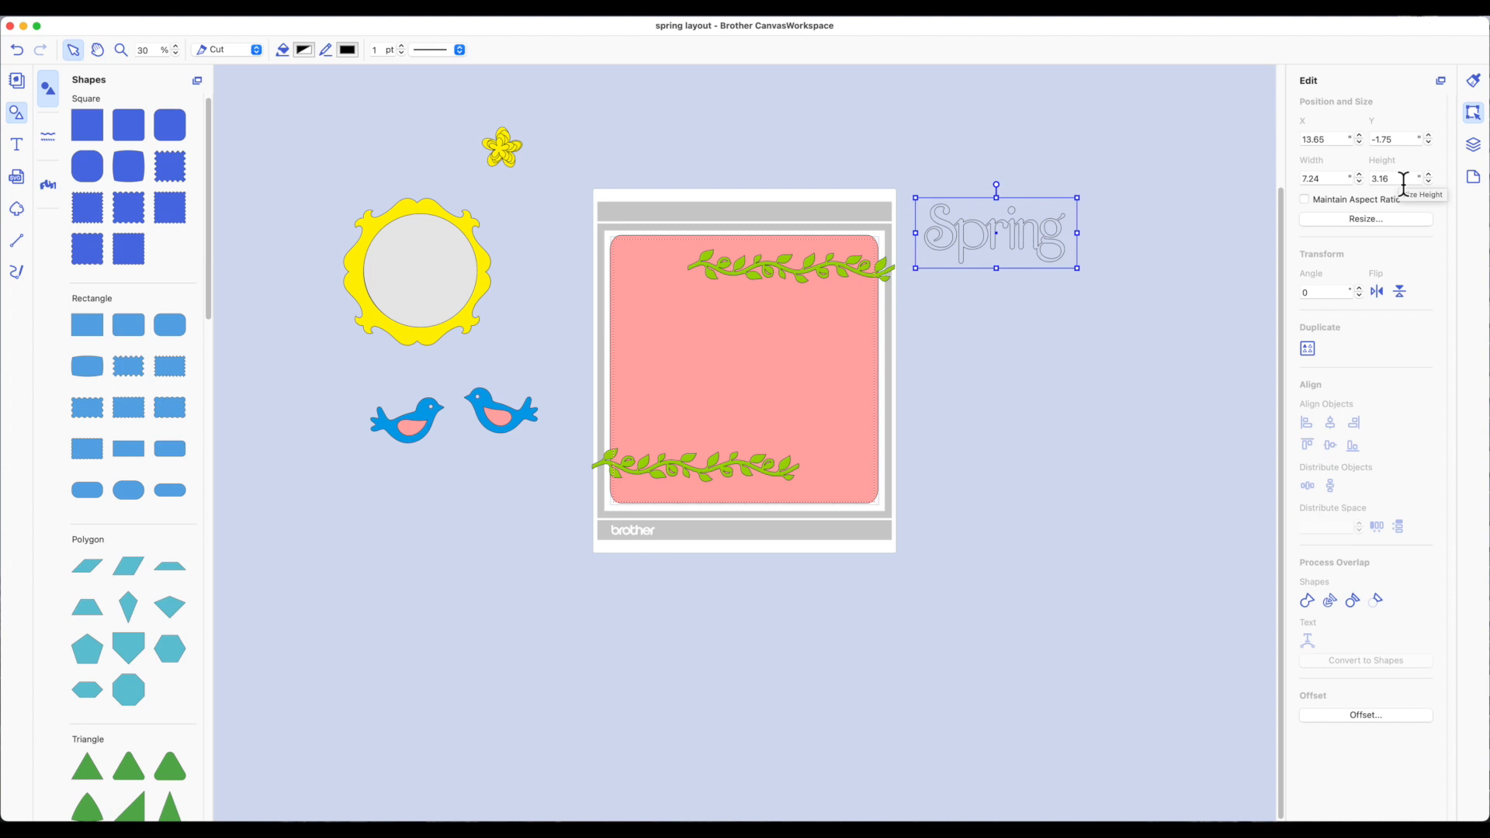
# - Set the rectangle around the "Spring" title to 7.25 wide and 3.25 high
pyautogui.click(1323, 178)
pyautogui.write('7')
pyautogui.press('Return')
pyautogui.doubleClick(1417, 184)
pyautogui.write('3.25')
pyautogui.press('Return')
# - Fill the rectangle around the "Spring" title with White
pyautogui.click(304, 51)
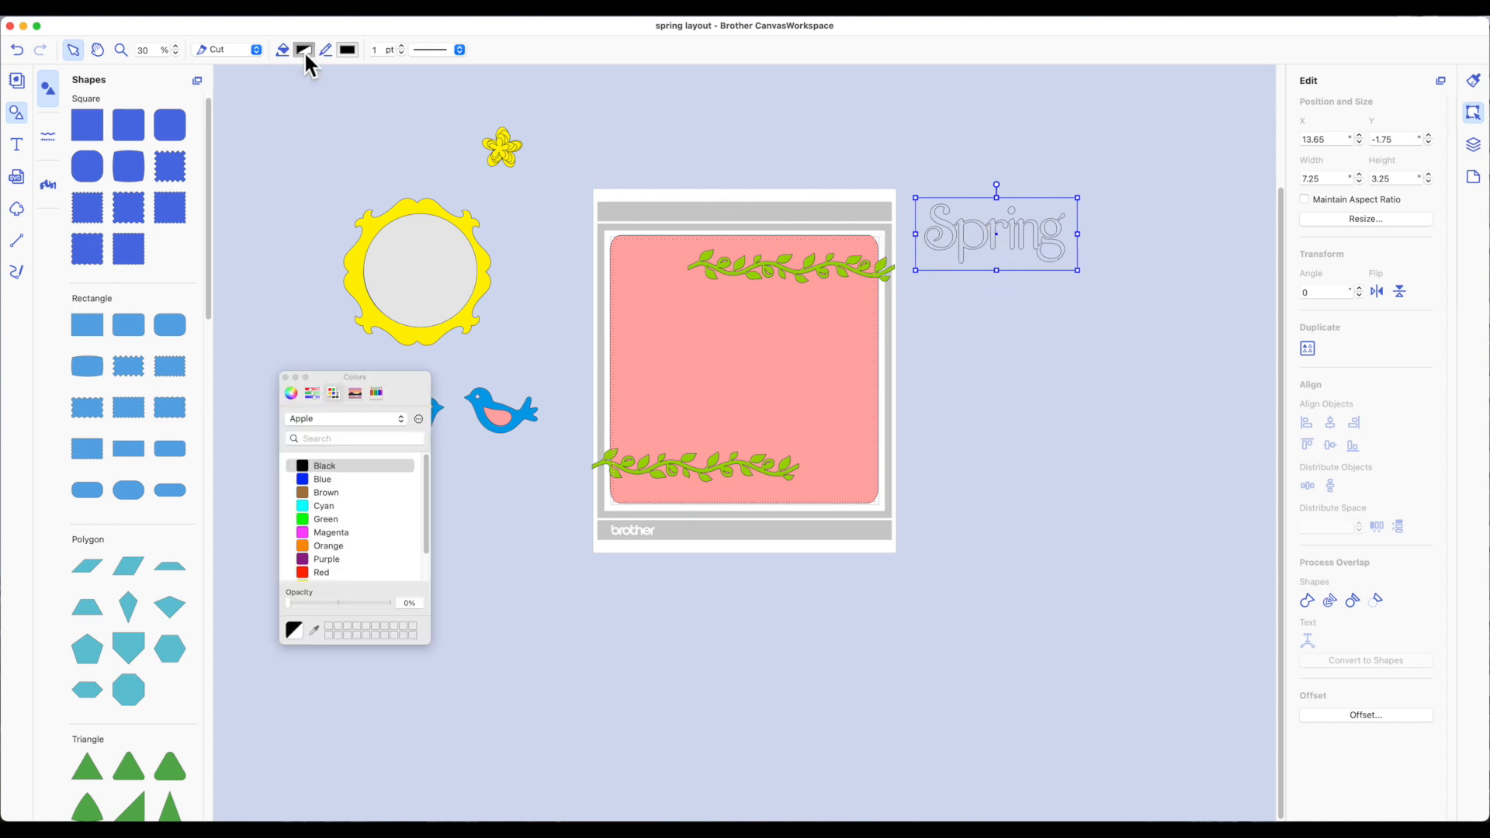
pyautogui.scroll(-2, 314, 551)
pyautogui.click(313, 568)
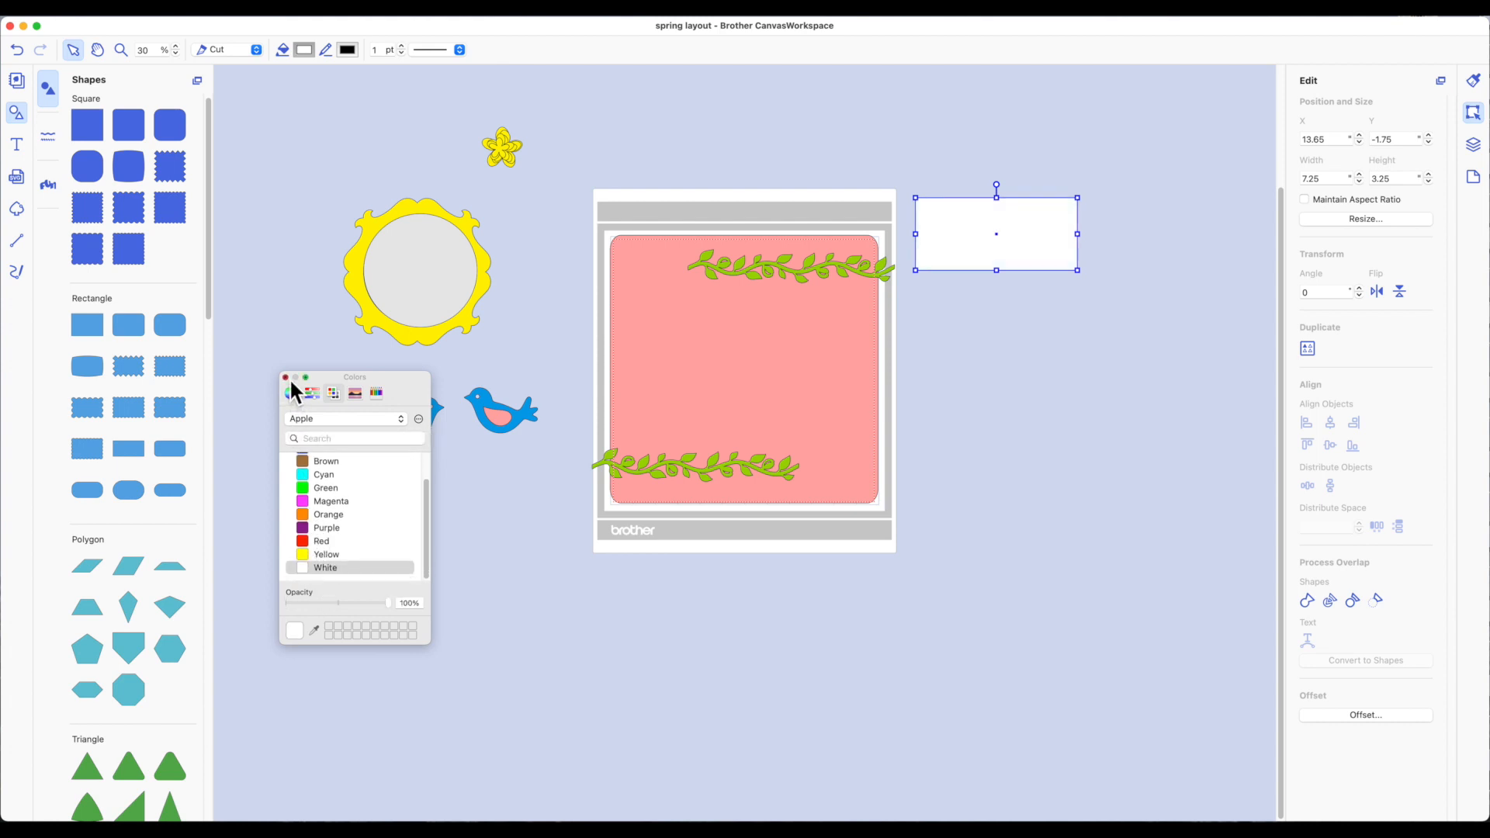
pyautogui.click(286, 378)
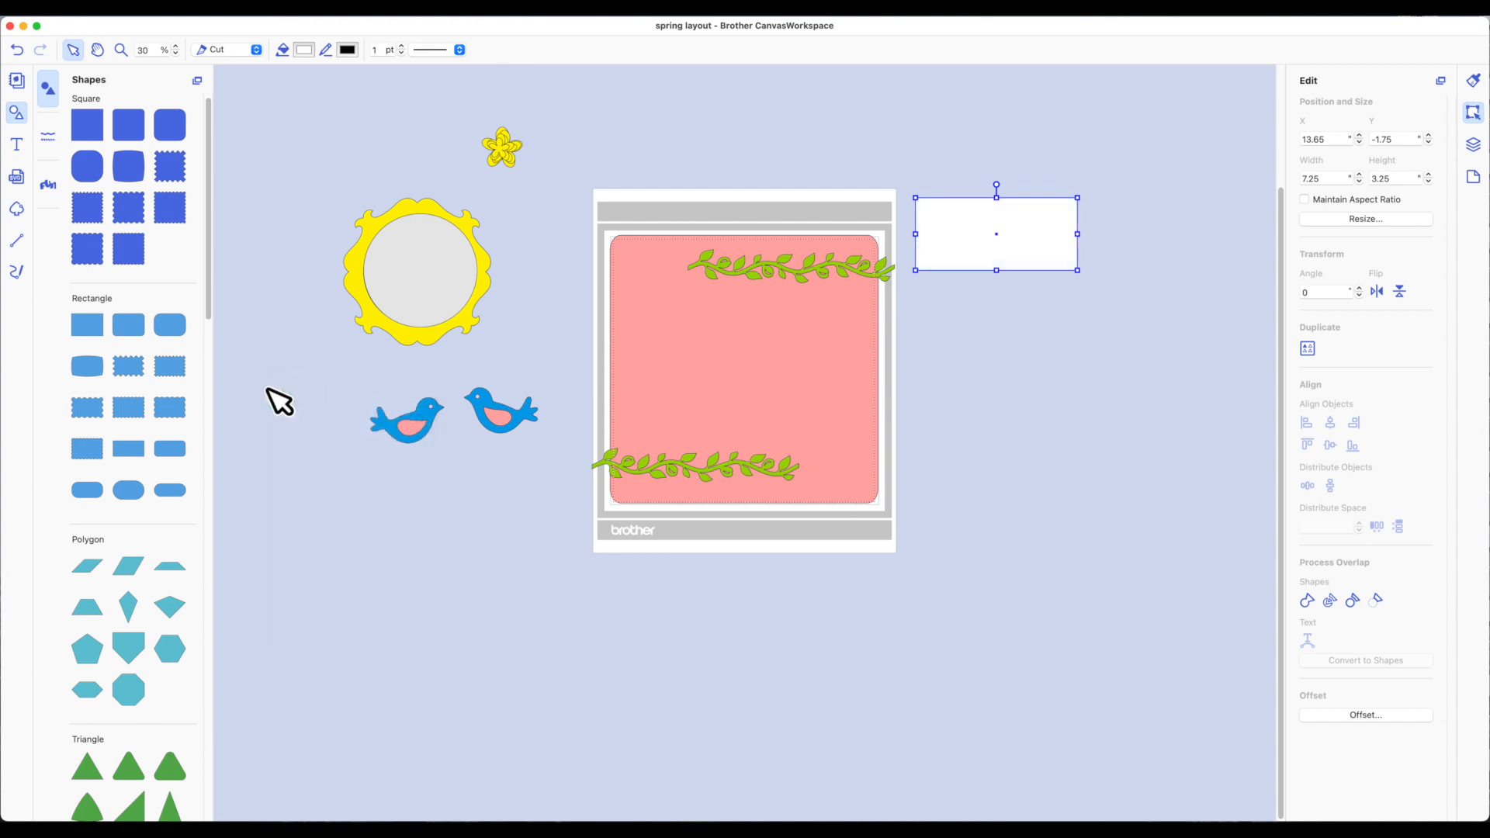
# - Send the white rectangle to the back, behind the "Spring" title
pyautogui.rightClick(1031, 237)
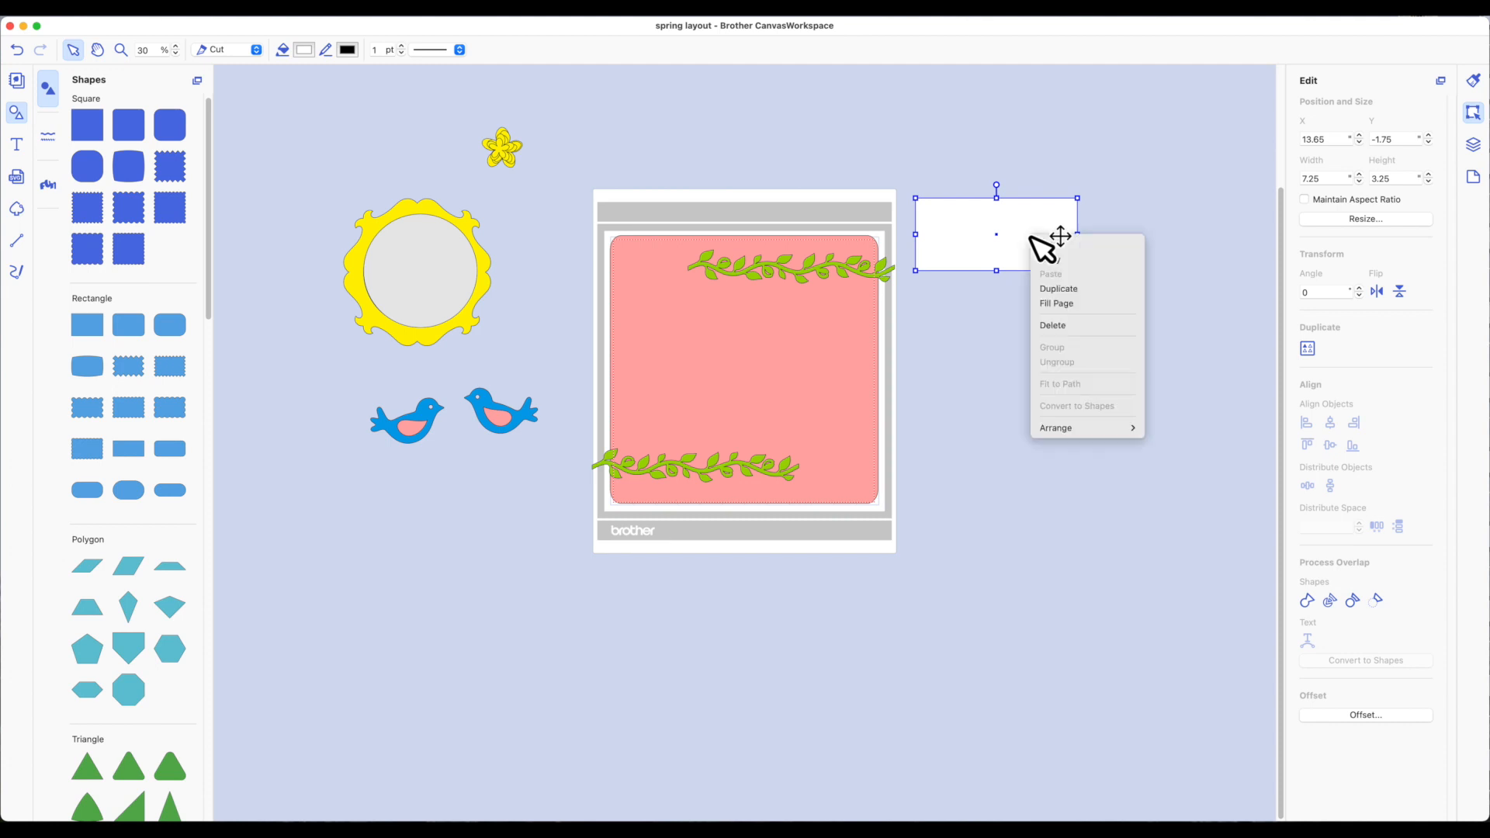
pyautogui.moveTo(1096, 427)
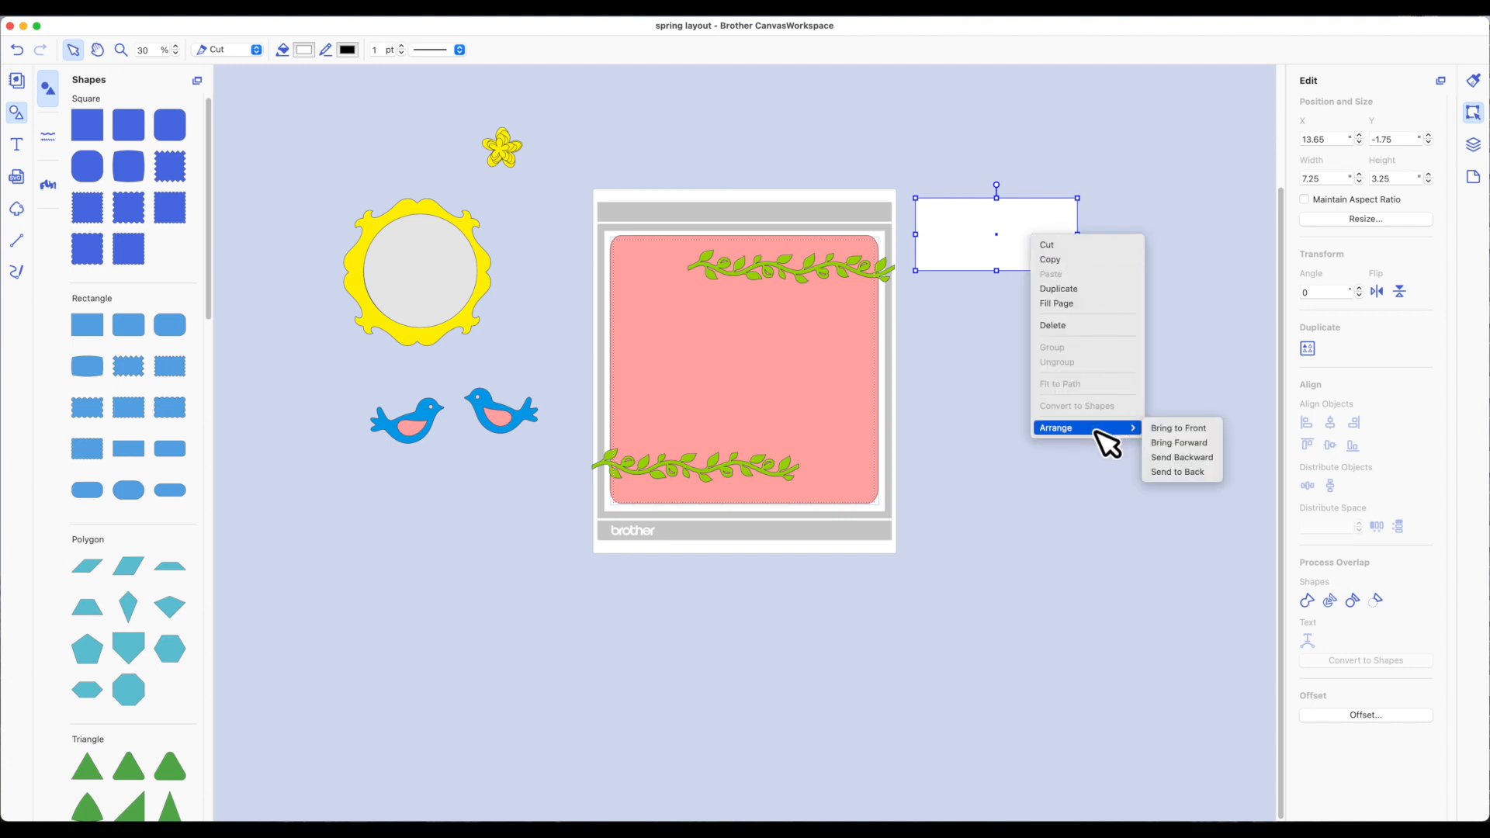
pyautogui.click(1177, 472)
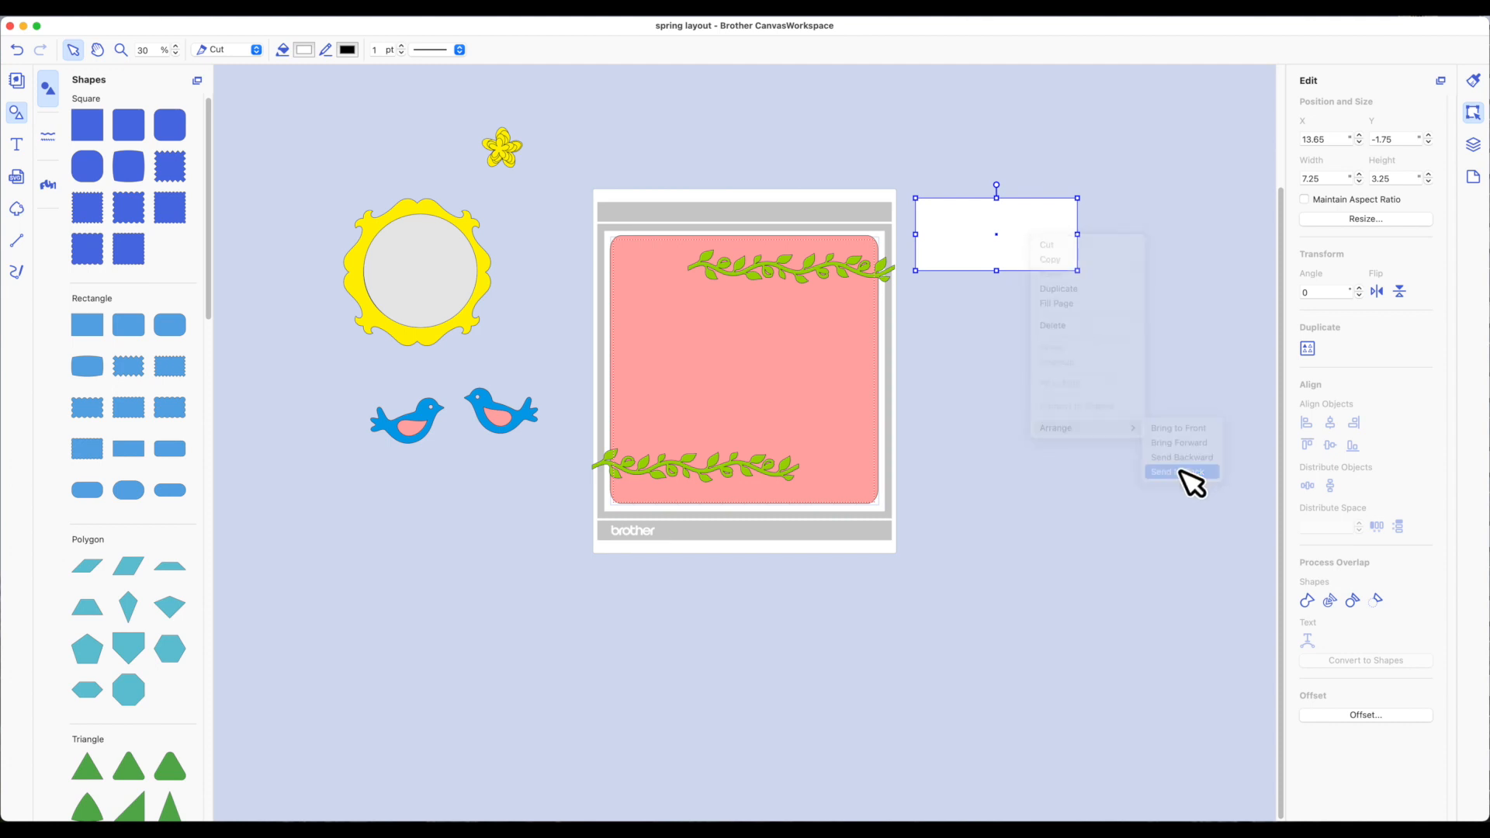
# - Duplicate the white rectangle and place the copy in the empty area below the "Spring" title
pyautogui.rightClick(931, 264)
pyautogui.click(943, 309)
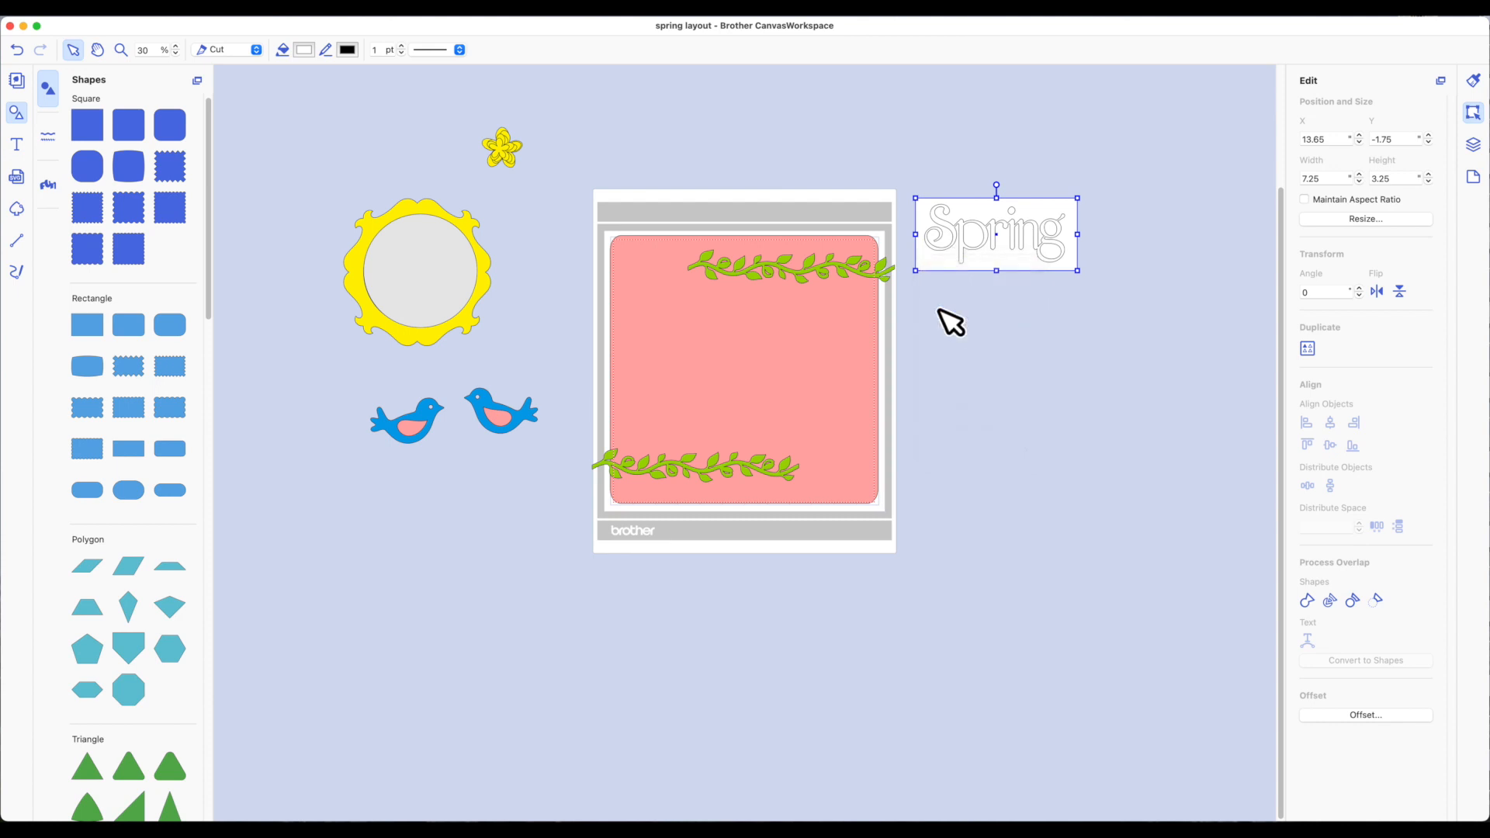
pyautogui.moveTo(985, 249); pyautogui.dragTo(995, 364)
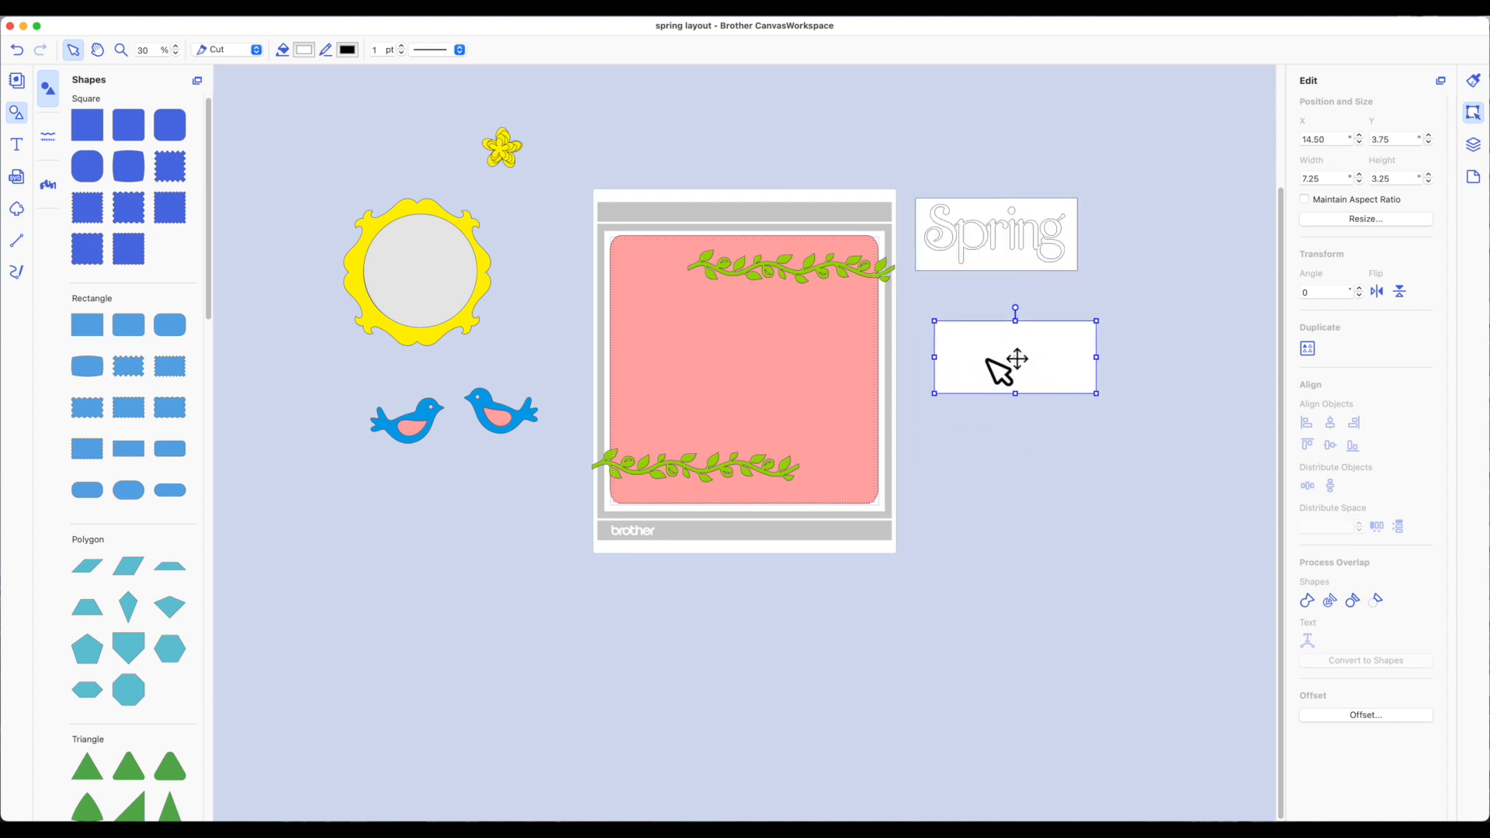
# - Fill the duplicated rectangle with Yellow and move it closer beneath the "Spring" title
pyautogui.click(304, 50)
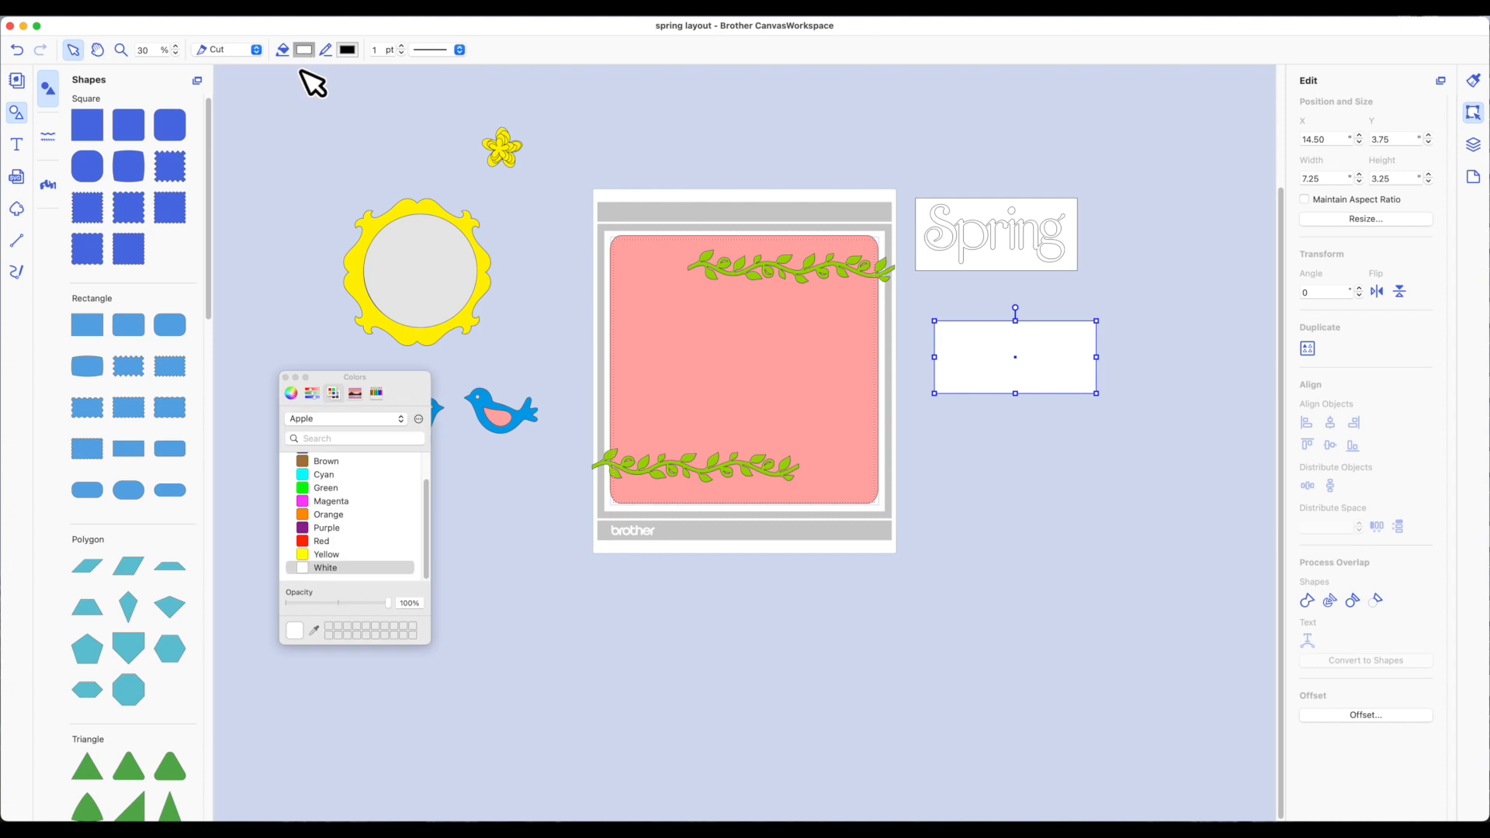
pyautogui.click(322, 552)
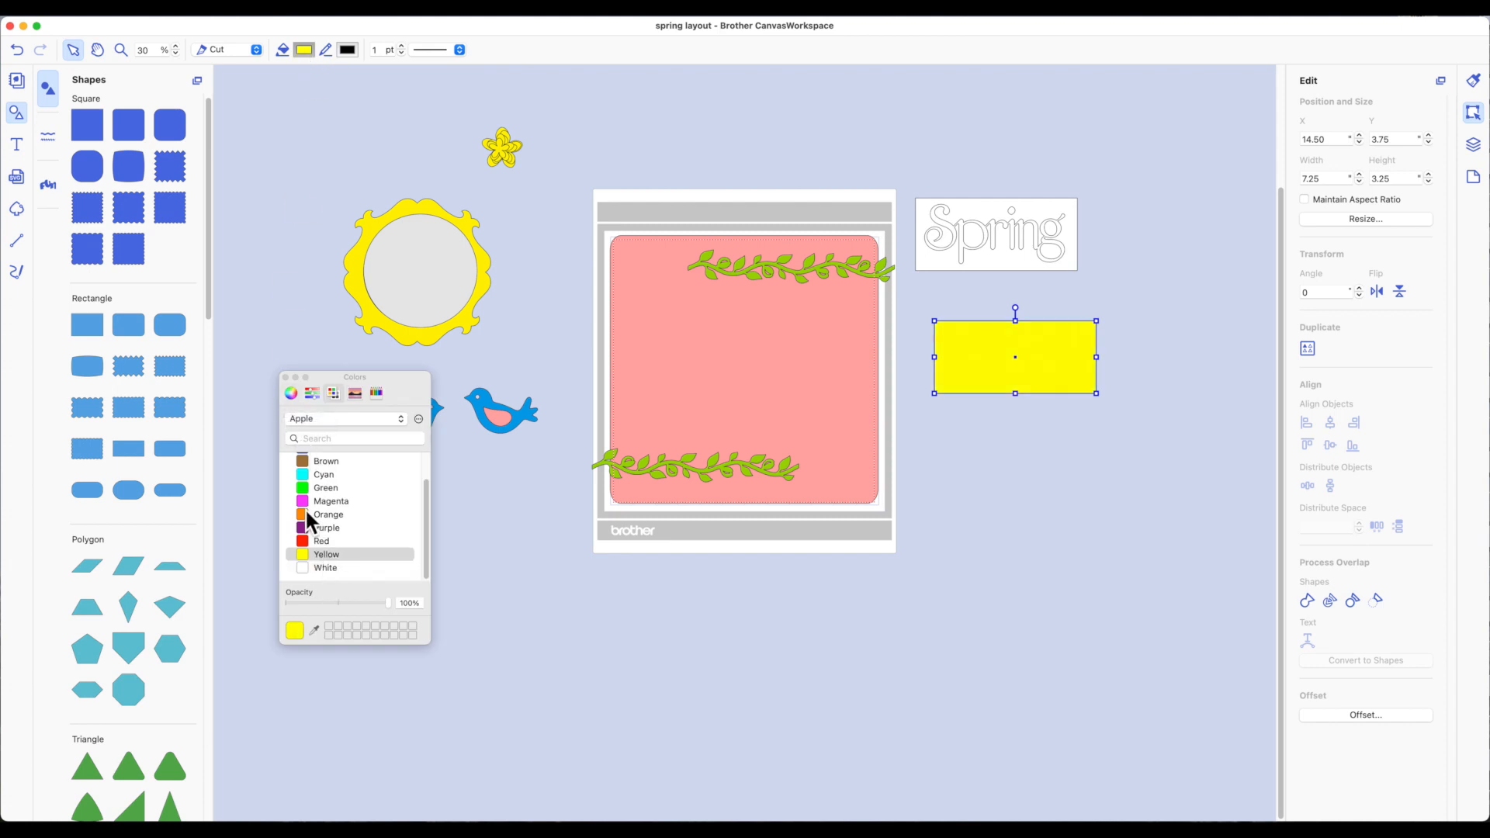
pyautogui.click(285, 377)
pyautogui.moveTo(970, 379); pyautogui.dragTo(952, 346)
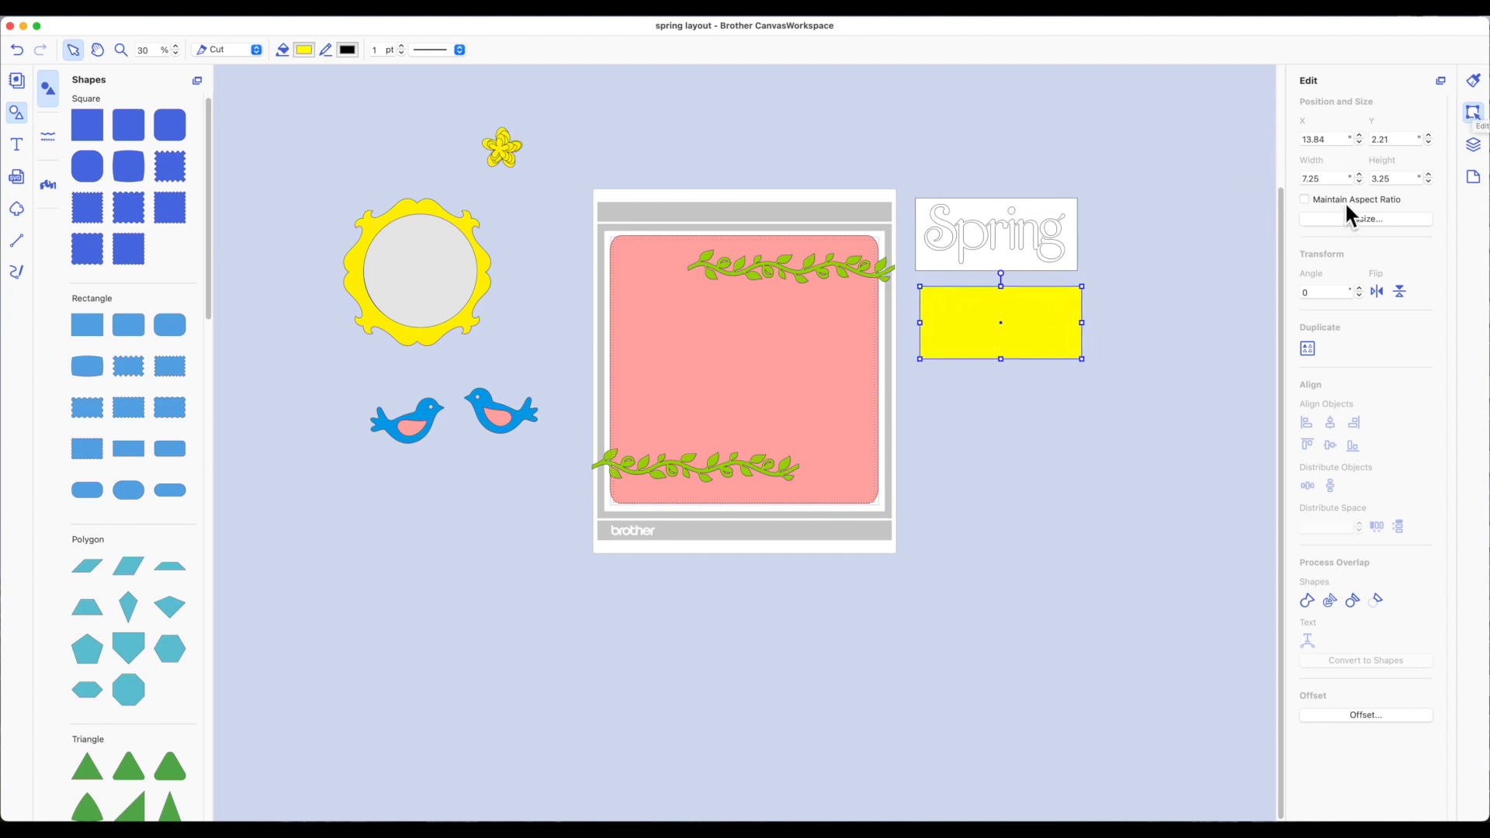
# - Set the yellow rectangle to 7.5 wide and 3.5 high
pyautogui.click(1333, 180)
pyautogui.write('7.5')
pyautogui.press('Return')
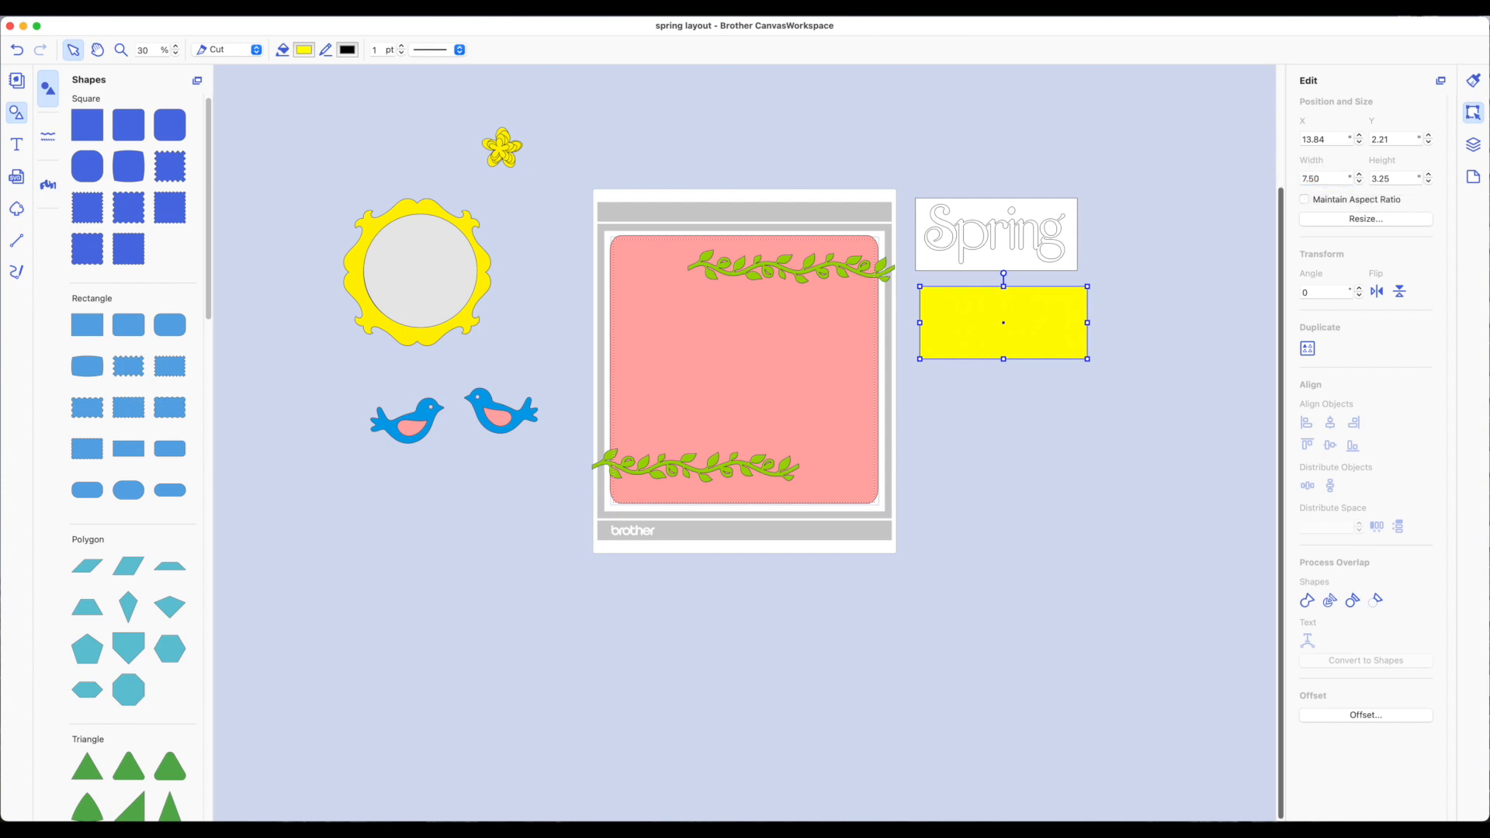
pyautogui.click(1374, 184)
pyautogui.write('3.5')
pyautogui.press('Return')
# - Move the yellow rectangle over the "Spring" title and send it to the back as a border
pyautogui.moveTo(1056, 346); pyautogui.dragTo(1024, 240)
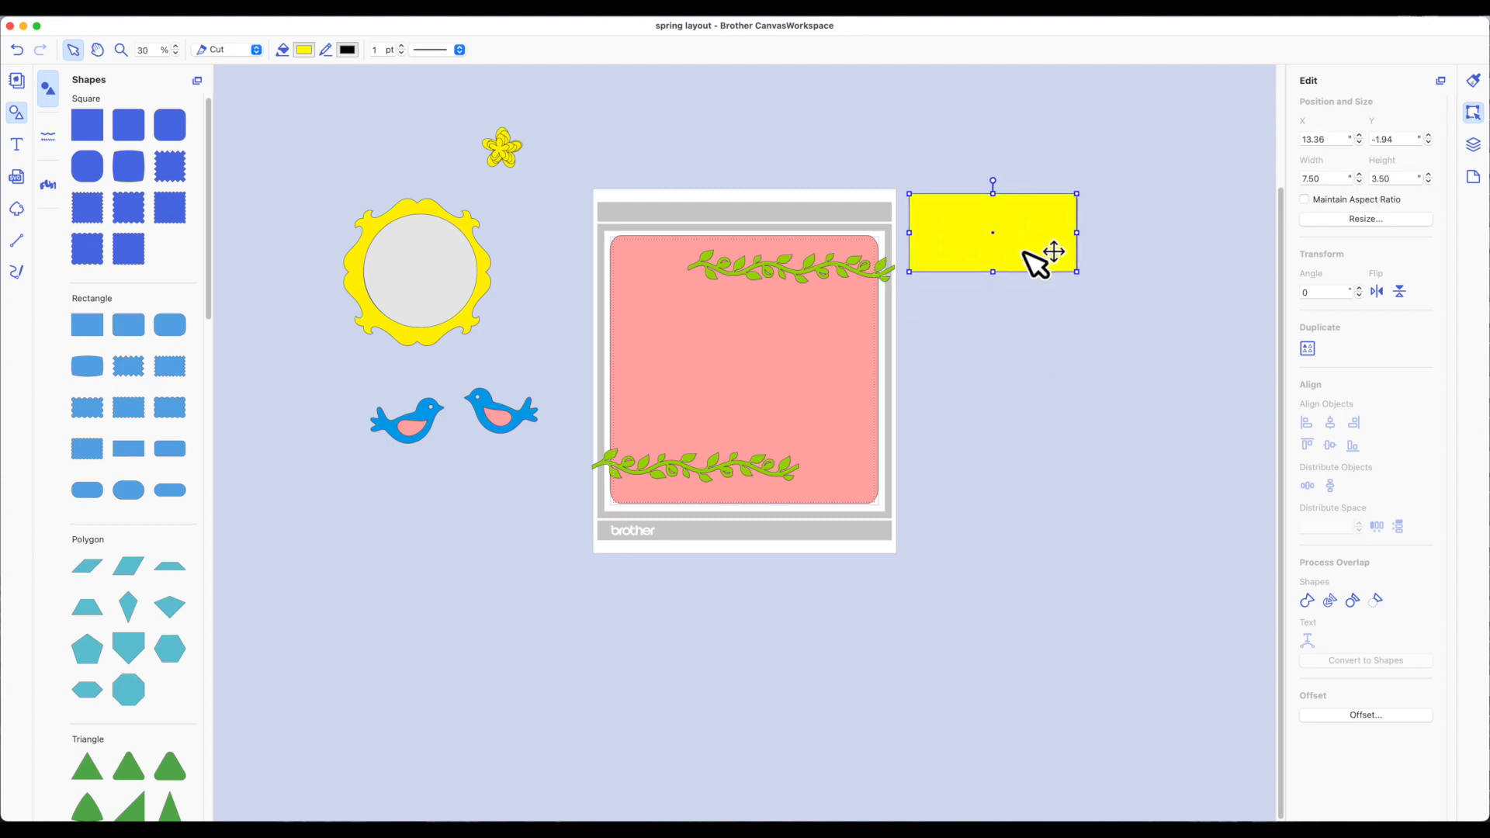
pyautogui.rightClick(1025, 250)
pyautogui.moveTo(1071, 443)
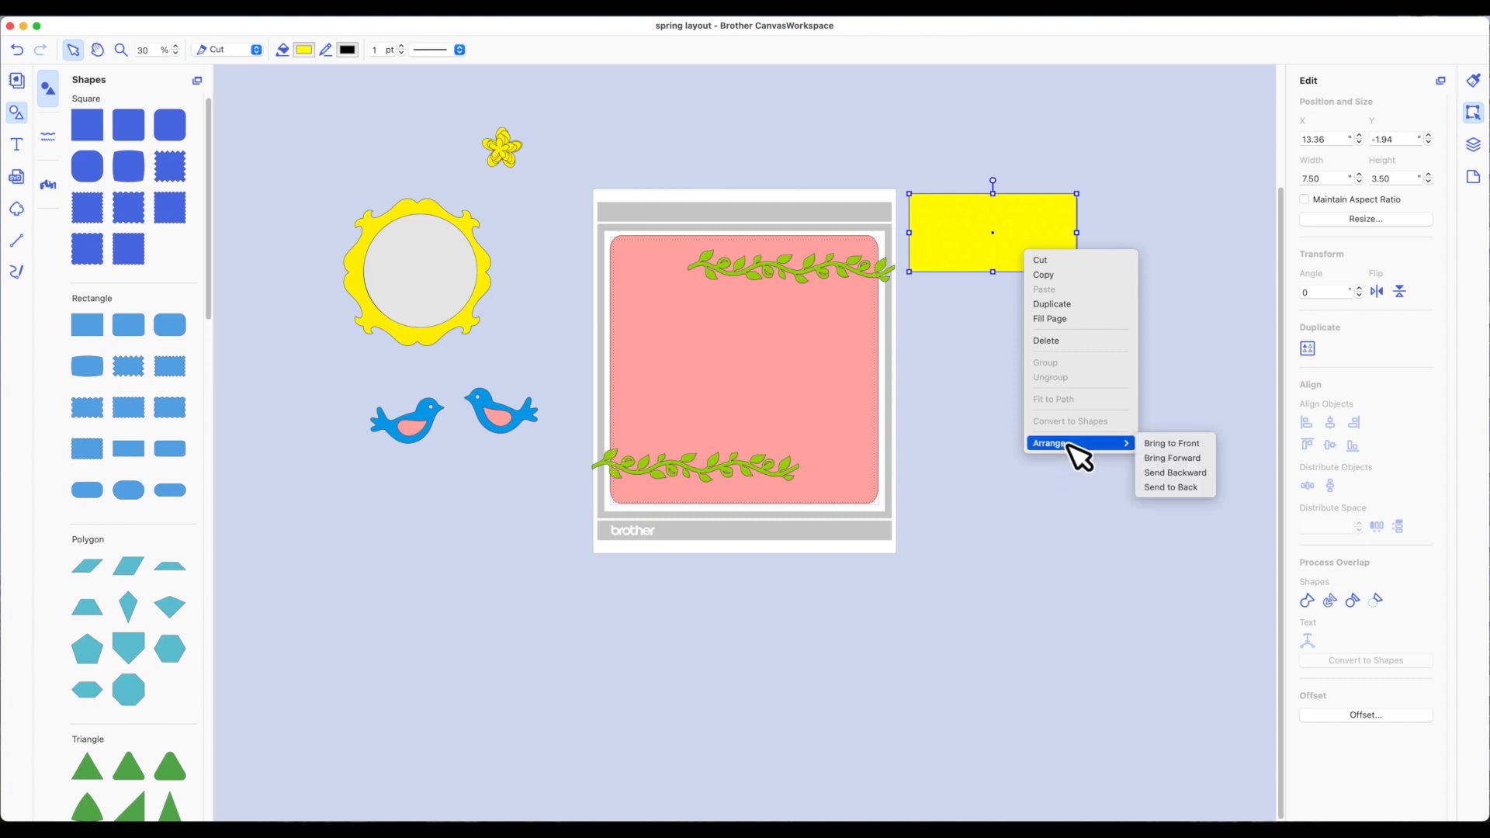
pyautogui.click(1173, 488)
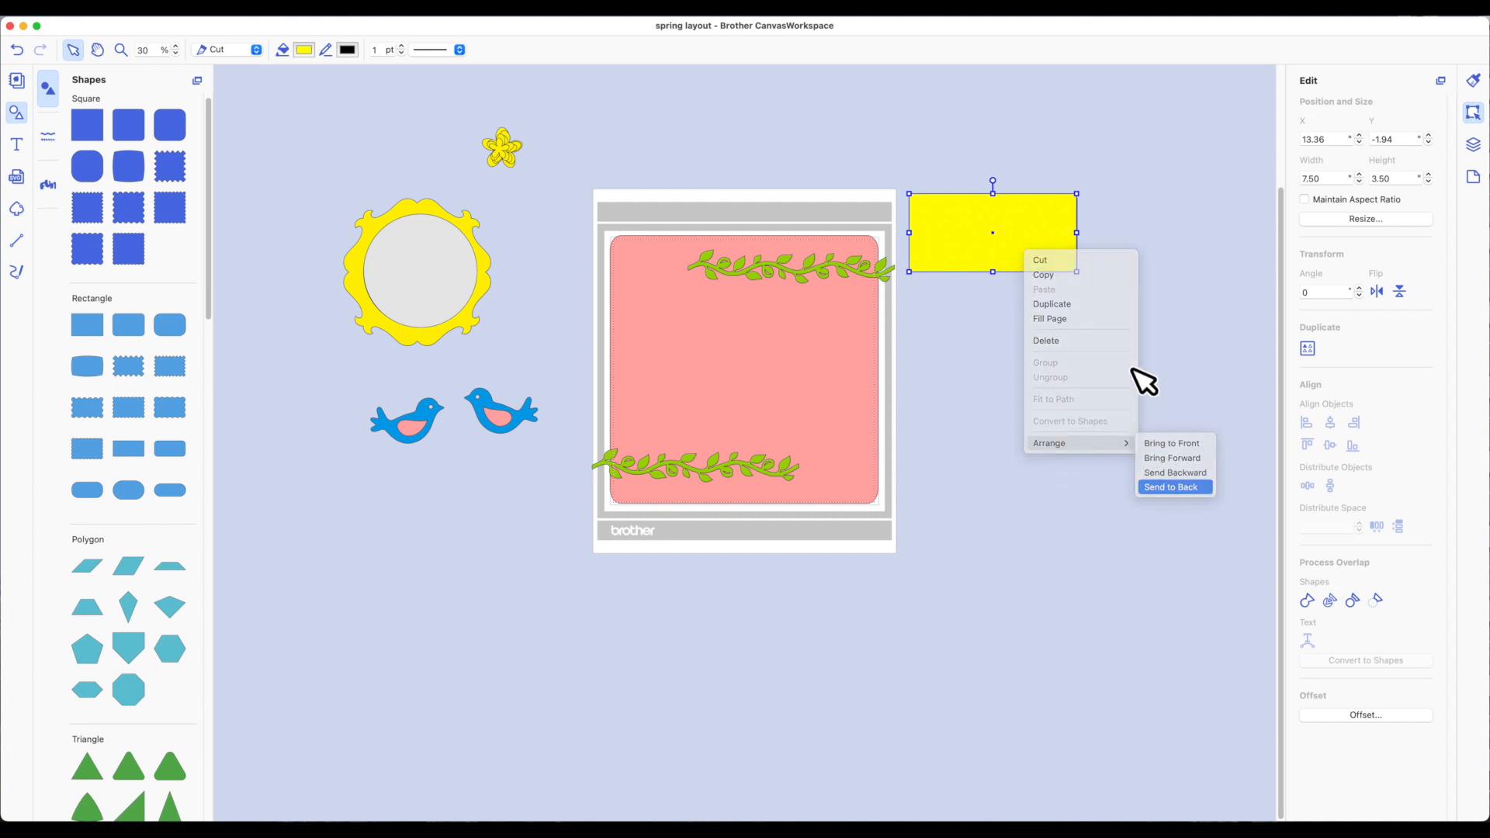
pyautogui.click(1204, 333)
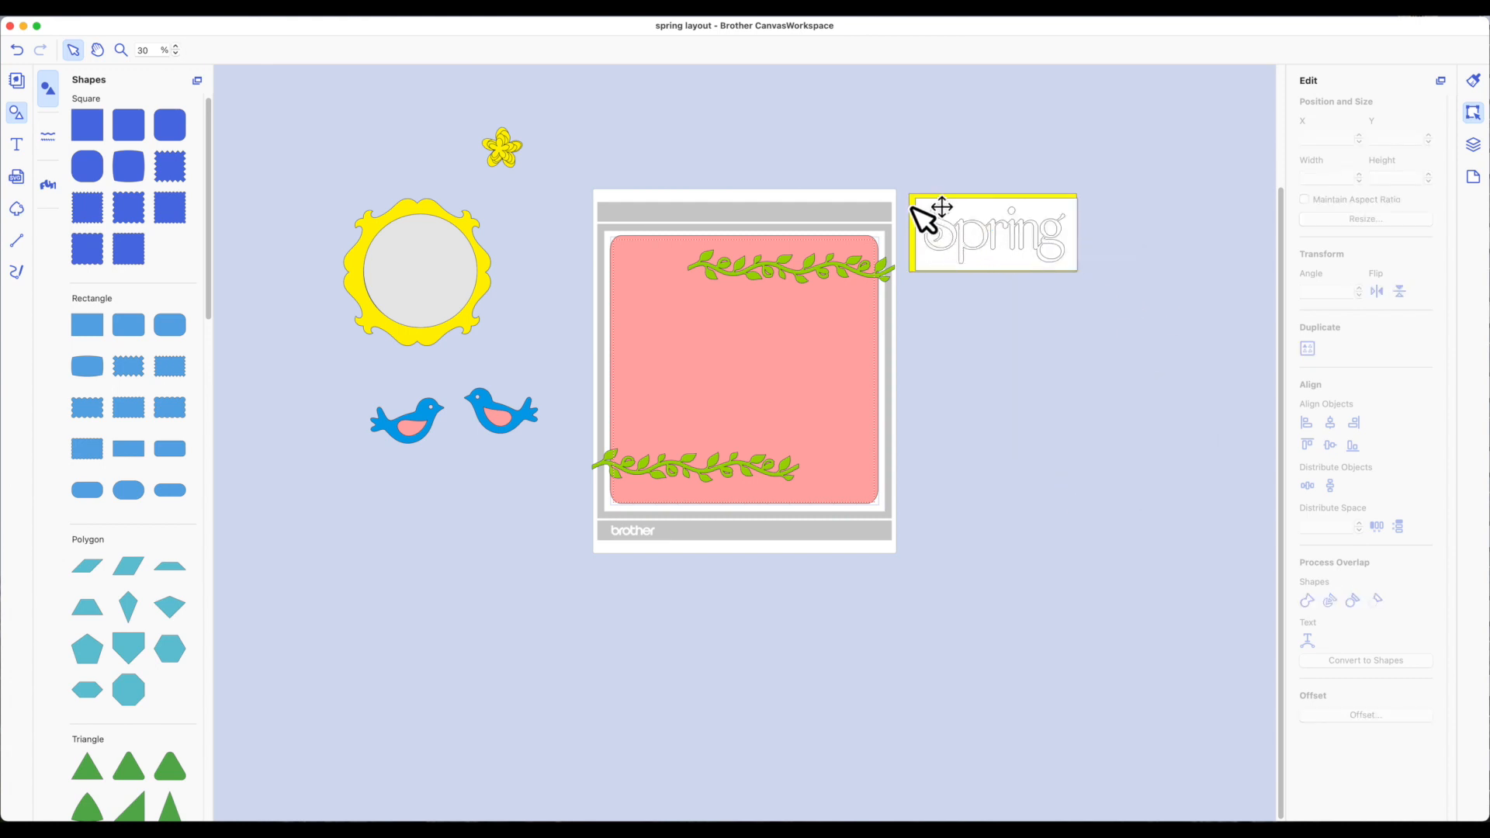
# - Align the "Spring" title and its white and yellow rectangles on their horizontal centers
pyautogui.moveTo(1093, 289); pyautogui.dragTo(903, 182)
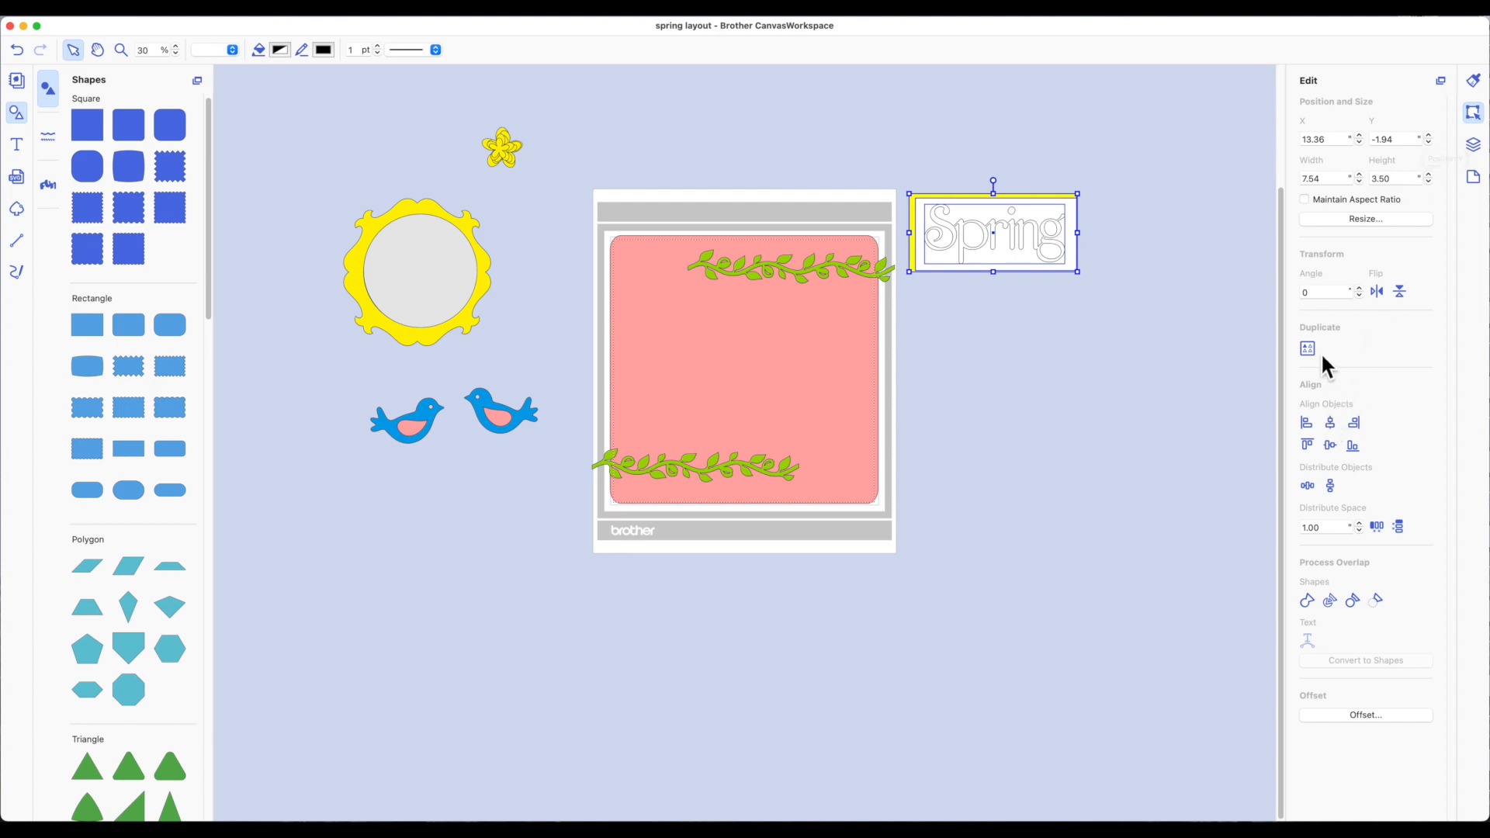
pyautogui.click(1331, 423)
pyautogui.click(1168, 278)
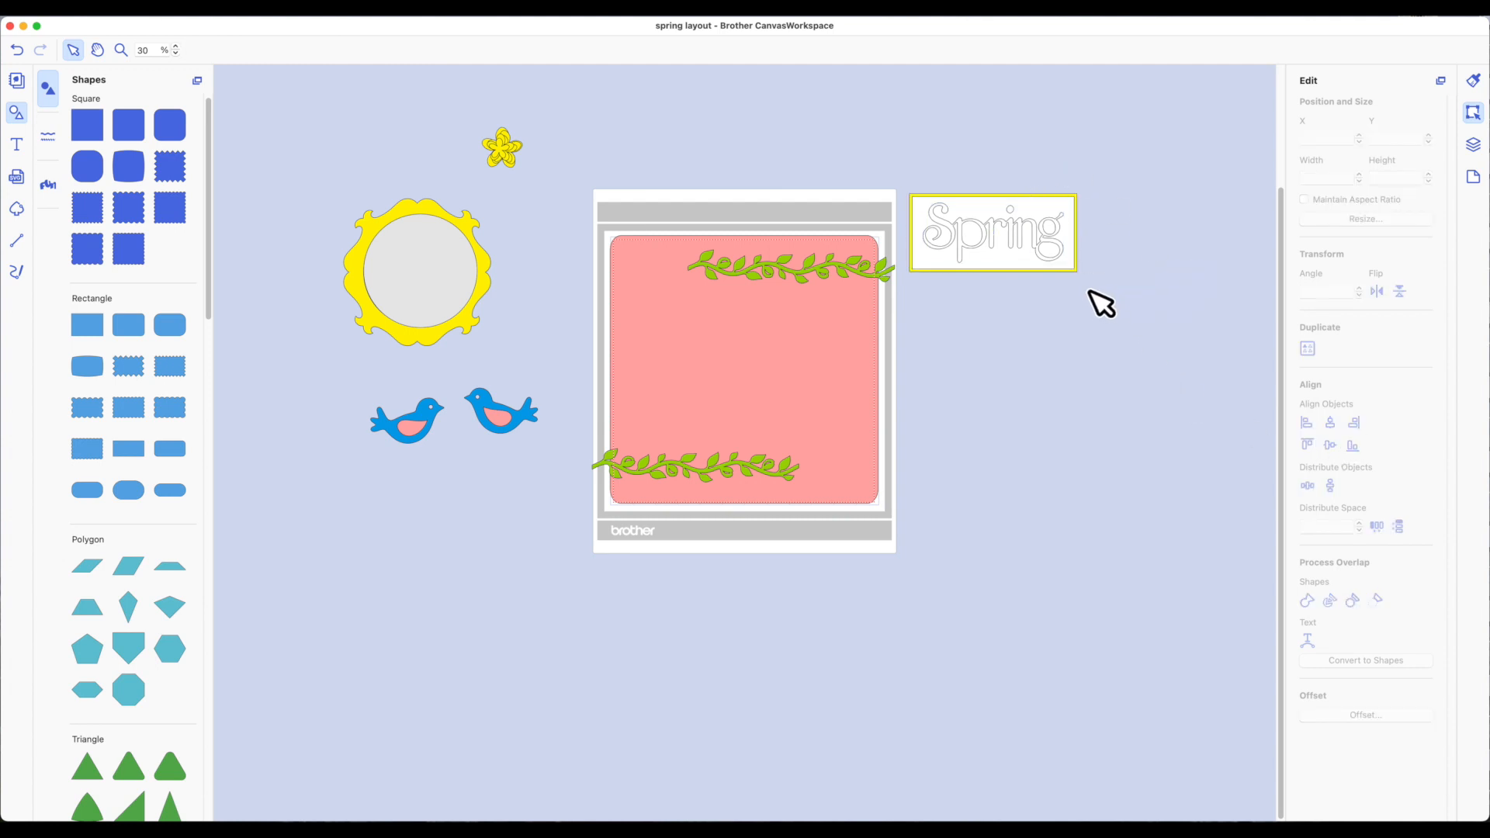
# - Group the "Spring" title with its two rectangles and move the group slightly away from the mat
pyautogui.click(1037, 255)
pyautogui.rightClick(982, 225)
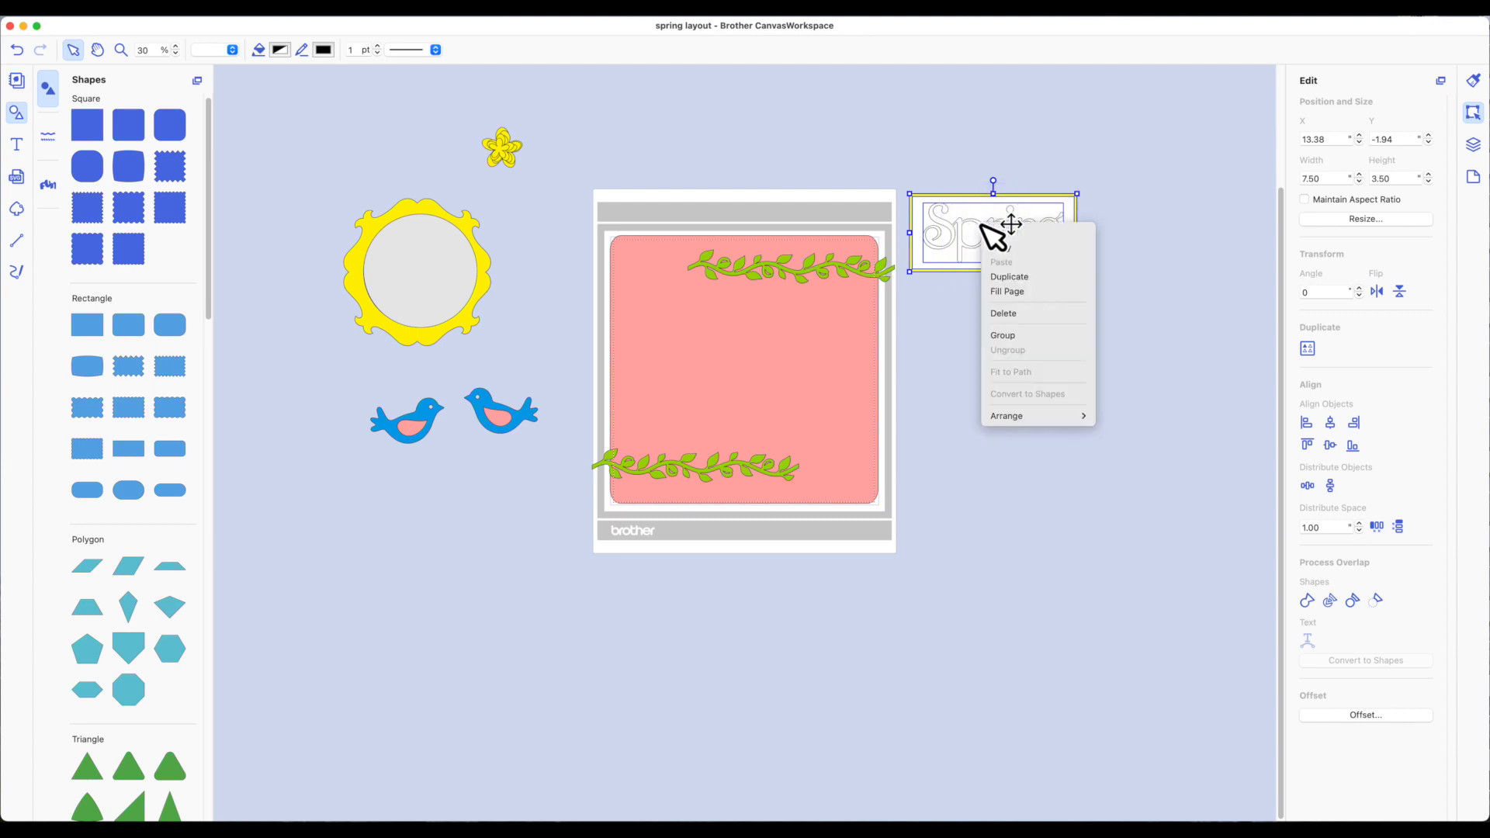
pyautogui.click(1021, 335)
pyautogui.moveTo(984, 258); pyautogui.dragTo(1017, 252)
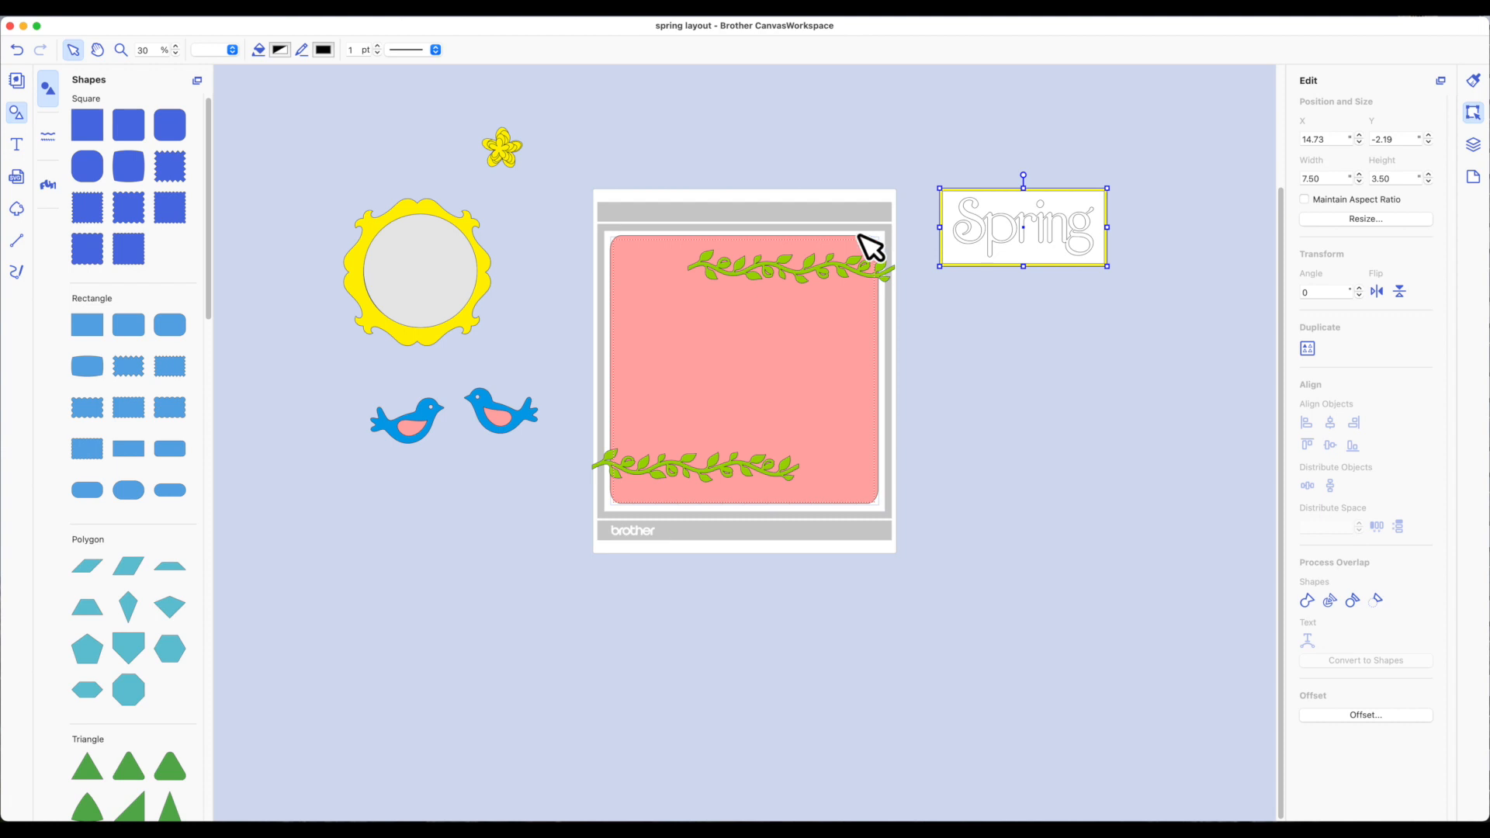
# - Move one bird below the "Spring" title, the other to the mat's upper-left corner, and the yellow frame down beside the mat
pyautogui.moveTo(426, 436); pyautogui.dragTo(623, 419)
pyautogui.moveTo(894, 420); pyautogui.dragTo(989, 399)
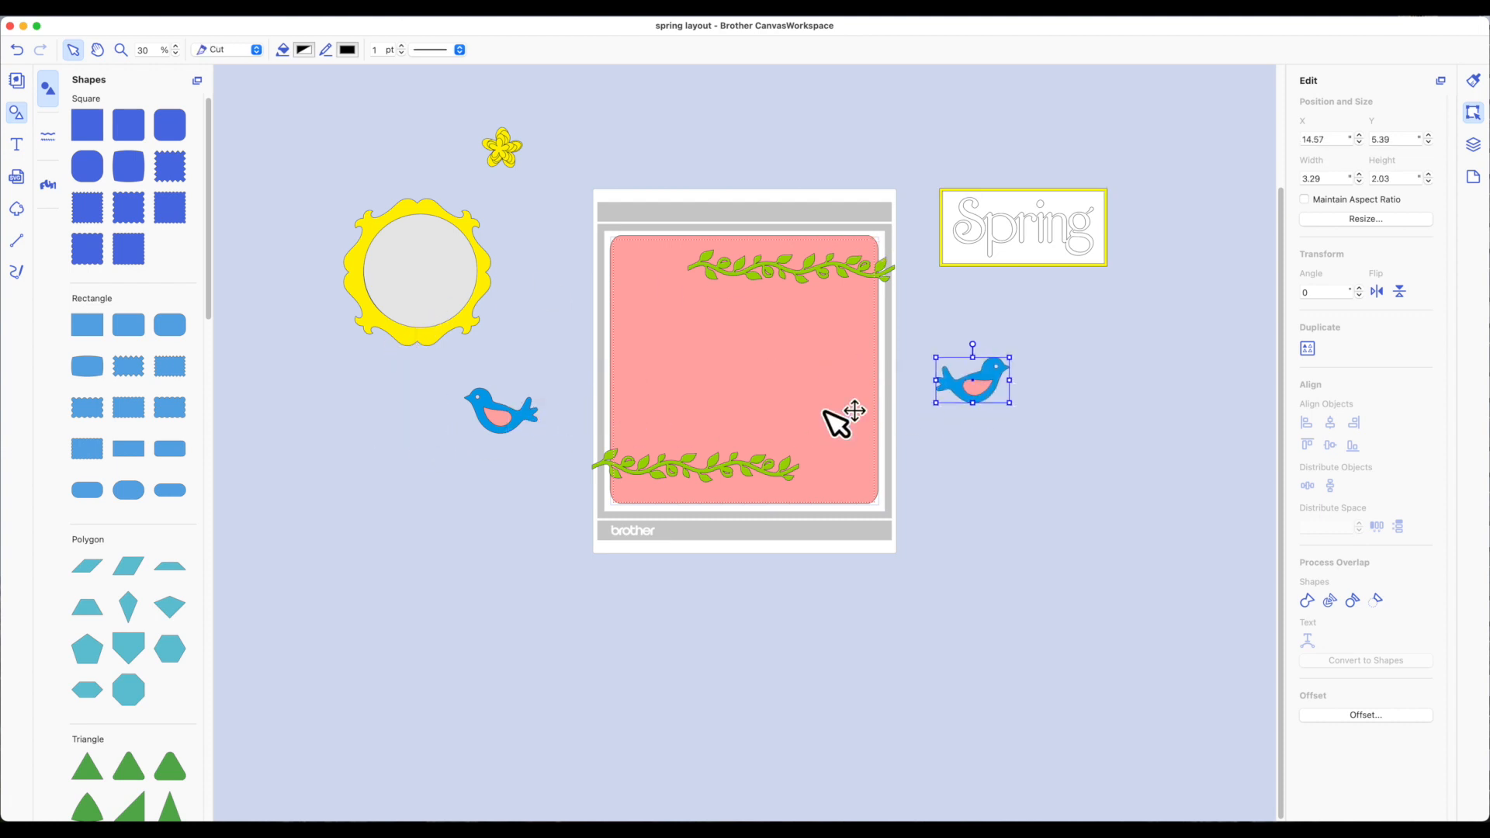
pyautogui.moveTo(515, 416); pyautogui.dragTo(647, 218)
pyautogui.moveTo(459, 243); pyautogui.dragTo(513, 354)
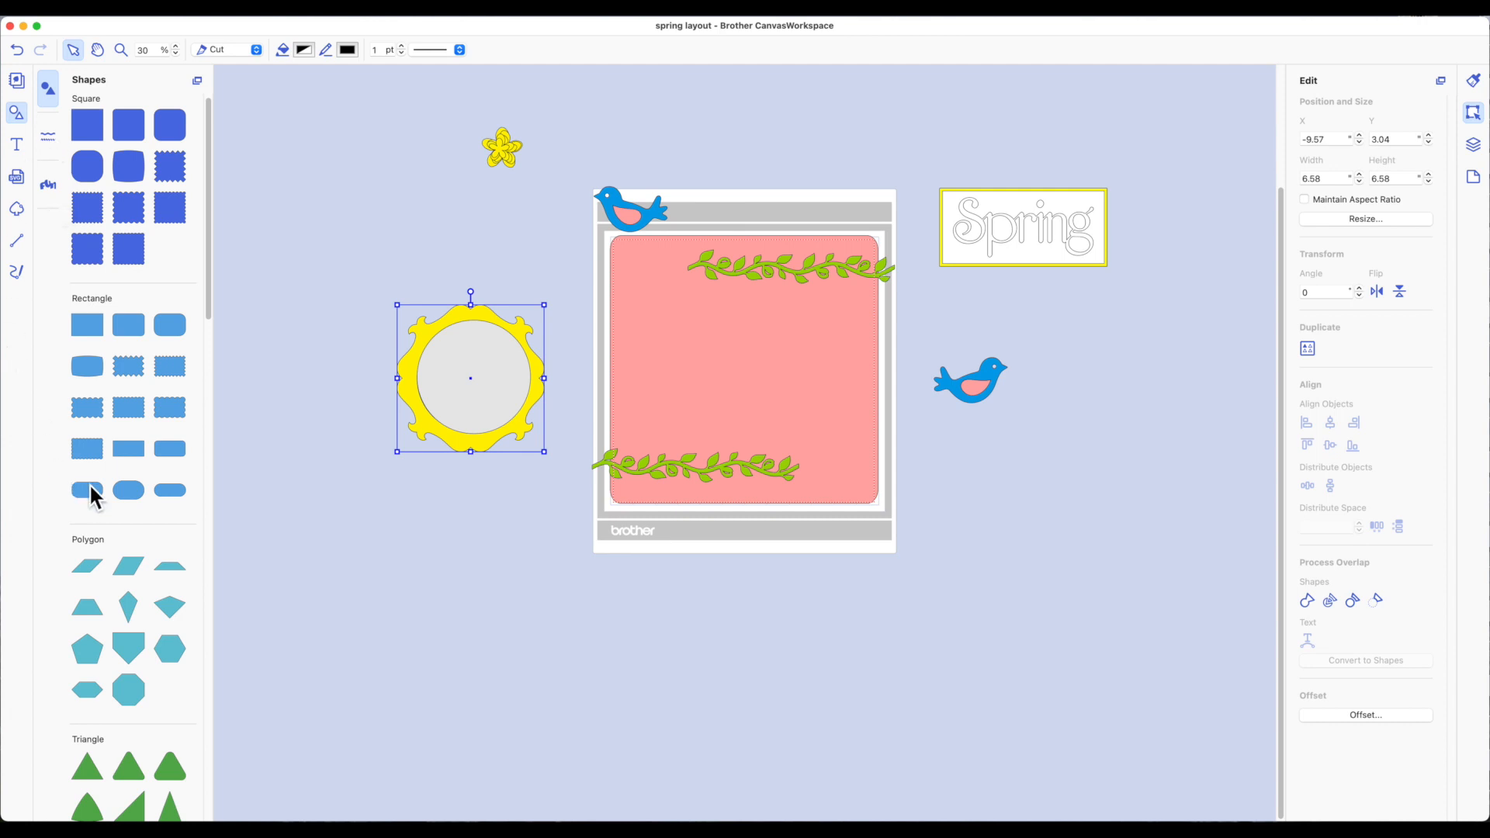
# - Add a plain circle and place it beside the yellow frame, on the side away from the mat
pyautogui.scroll(-6, 93, 497)
pyautogui.click(90, 673)
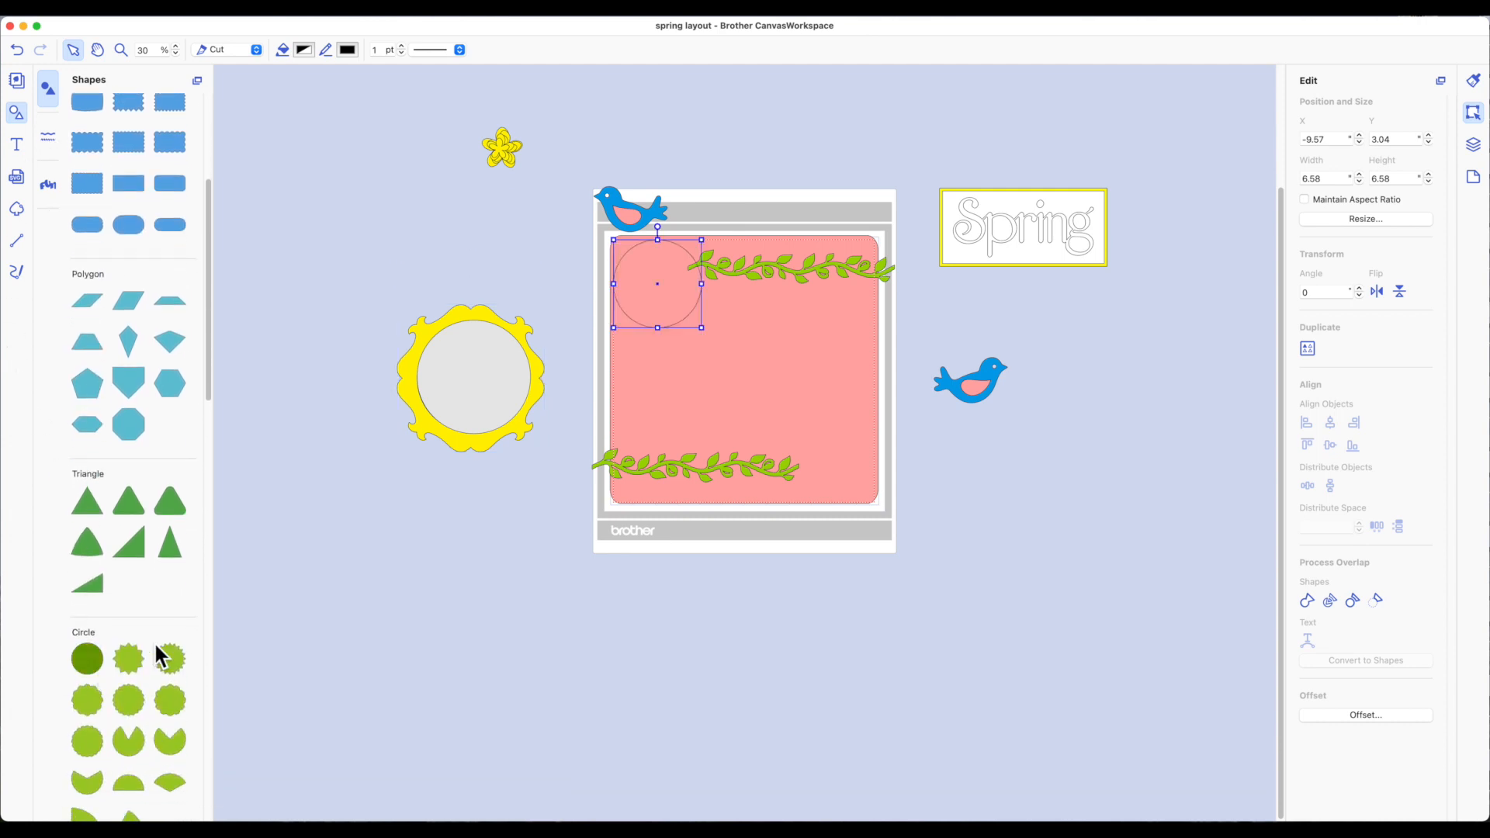
pyautogui.moveTo(662, 292); pyautogui.dragTo(316, 382)
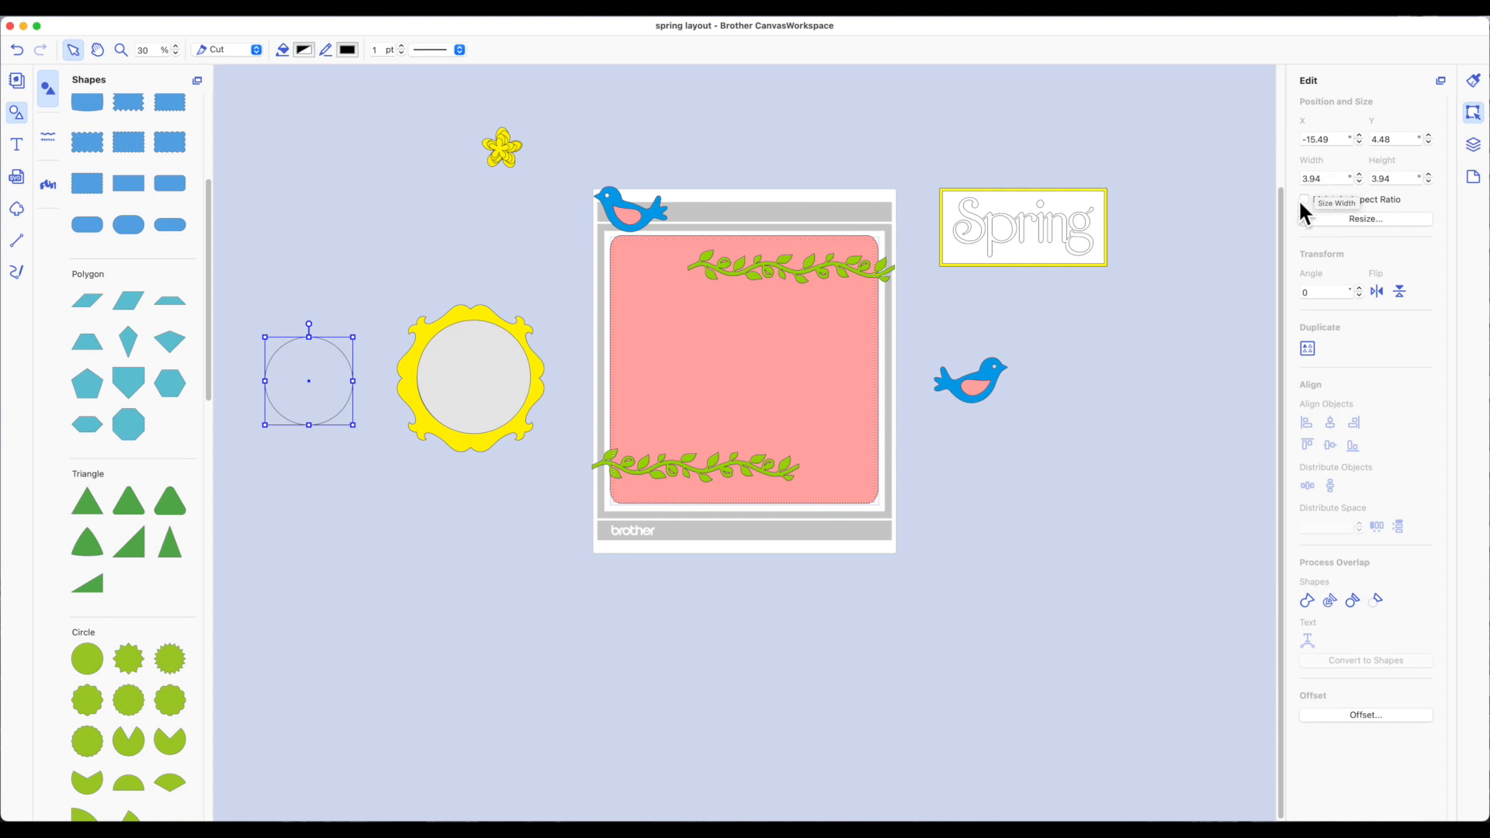
# - Set the circle to 4 wide and 5 high to form an oval
pyautogui.moveTo(1351, 179); pyautogui.dragTo(1293, 189)
pyautogui.press('Return')
pyautogui.click(1389, 180)
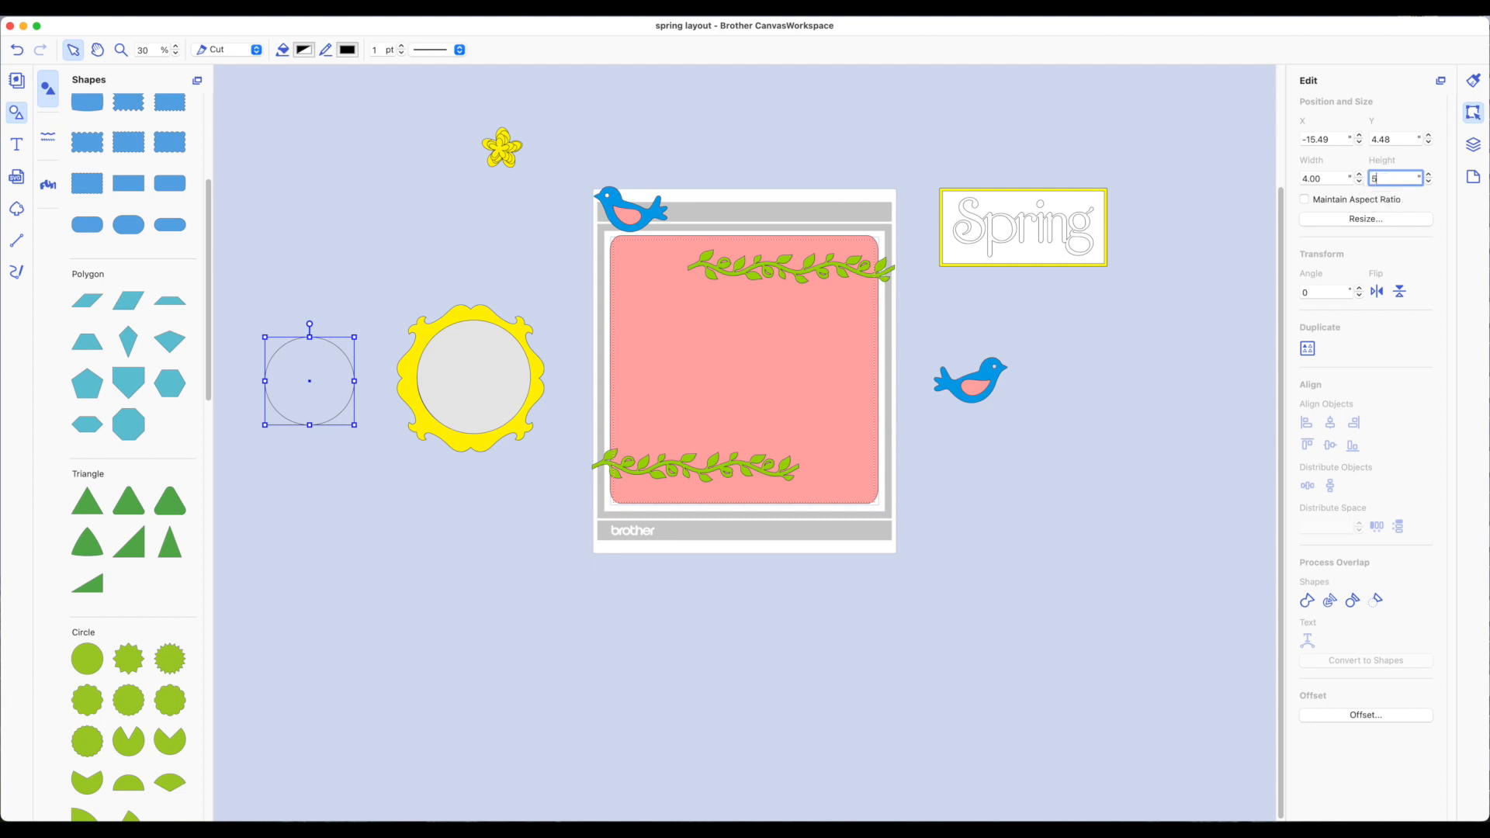
pyautogui.press('Return')
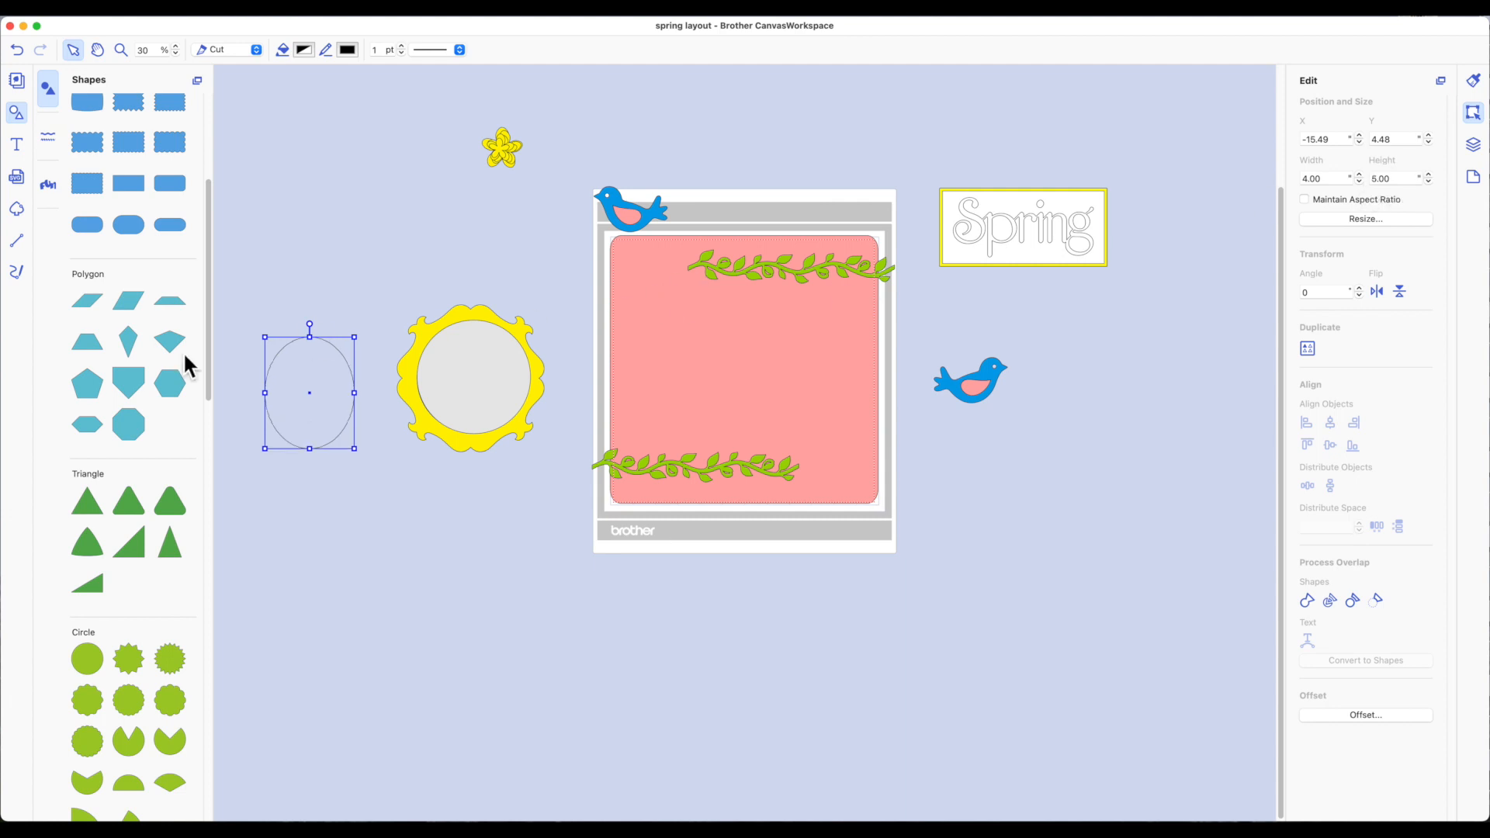
# - Fill the oval with Brown
pyautogui.click(303, 50)
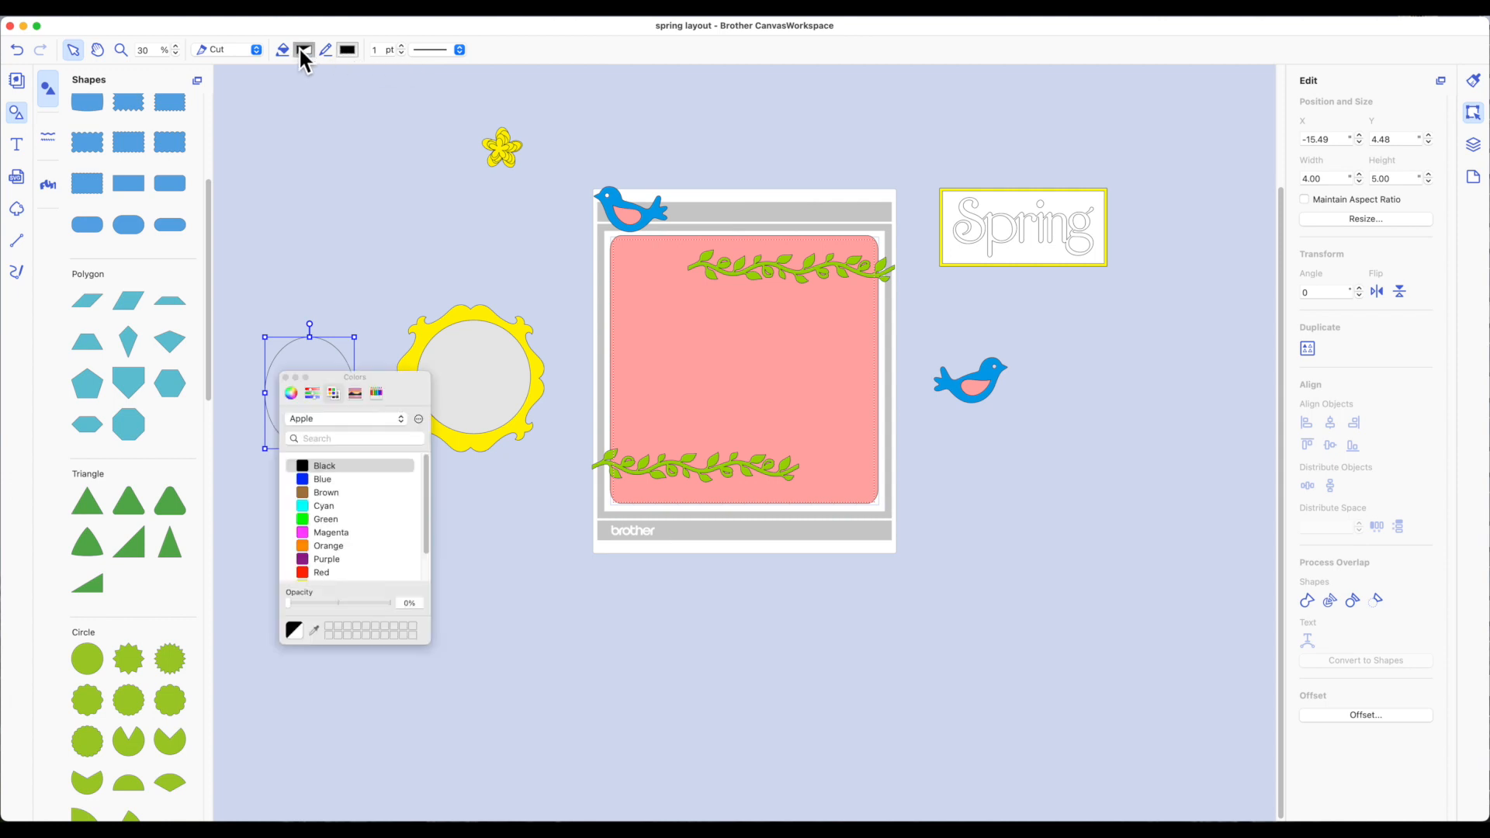
pyautogui.click(321, 492)
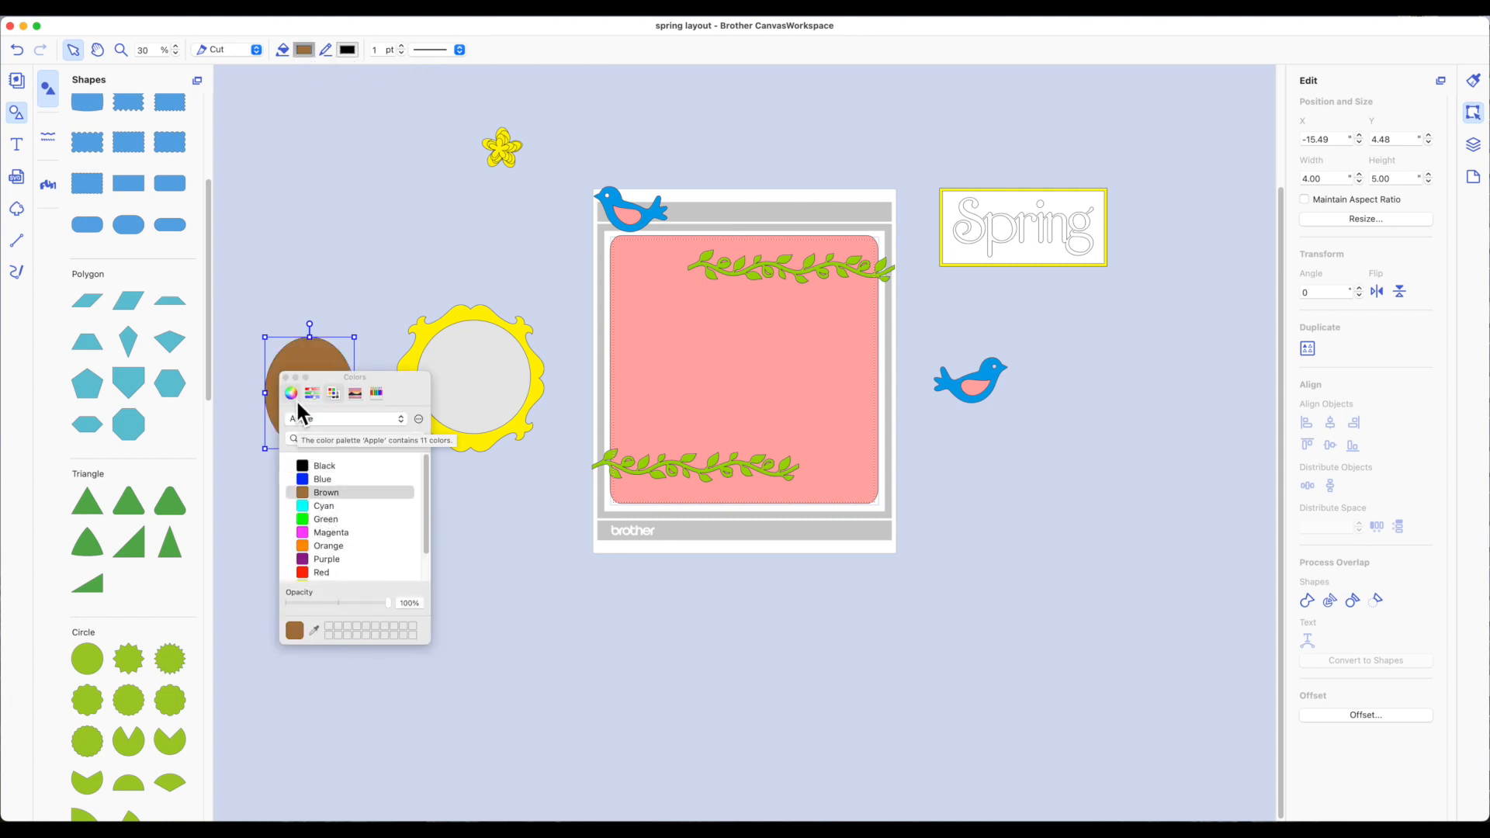
pyautogui.click(285, 374)
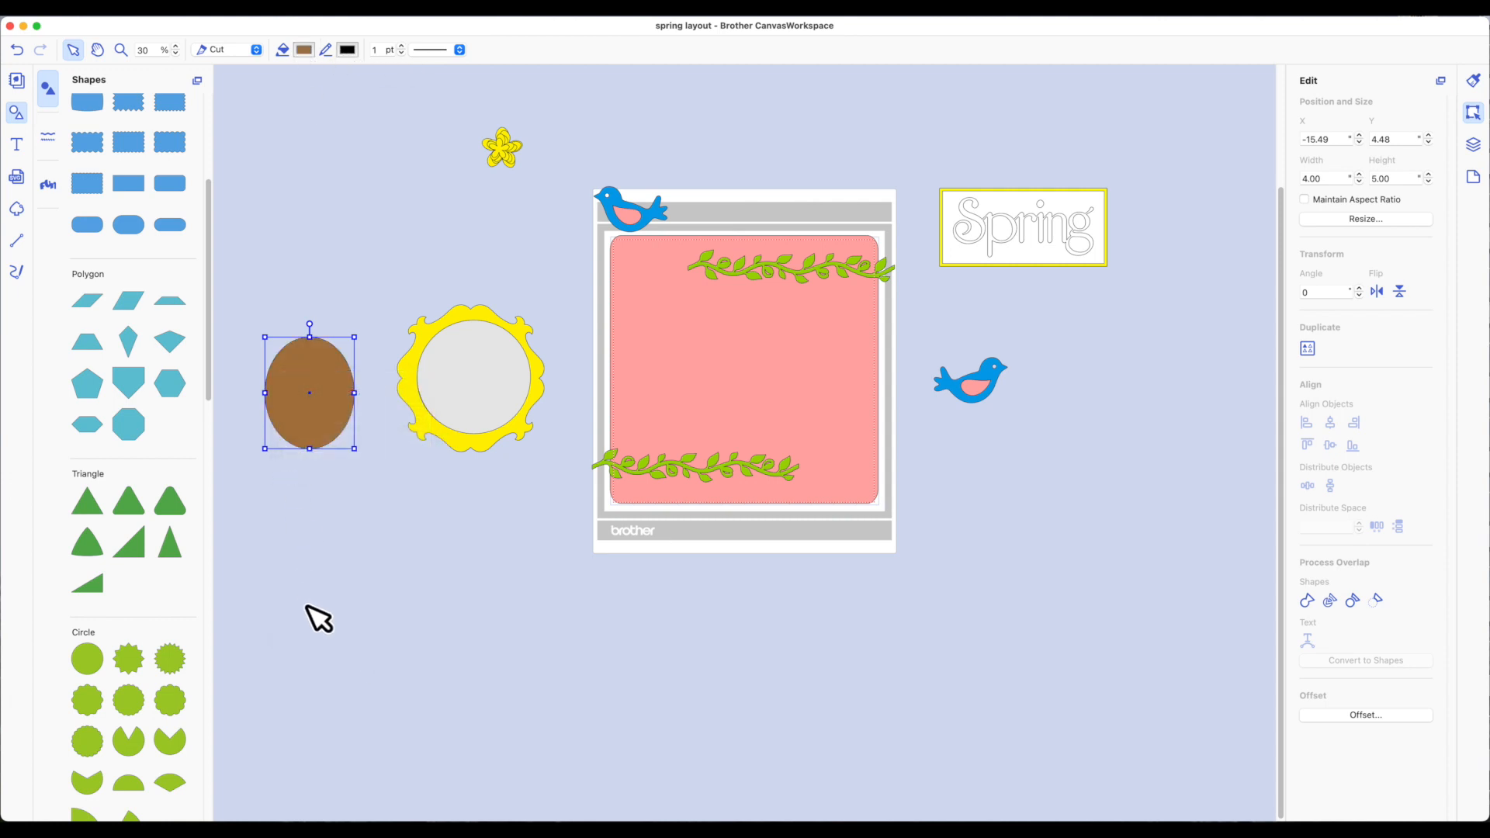
# - Place the brown oval over the frame's opening and shrink the frame around it to about 4.76 by 6.38
pyautogui.doubleClick(315, 430)
pyautogui.click(332, 512)
pyautogui.moveTo(326, 426); pyautogui.dragTo(462, 406)
pyautogui.keyDown('shift'); pyautogui.click(543, 384); pyautogui.keyUp('shift')
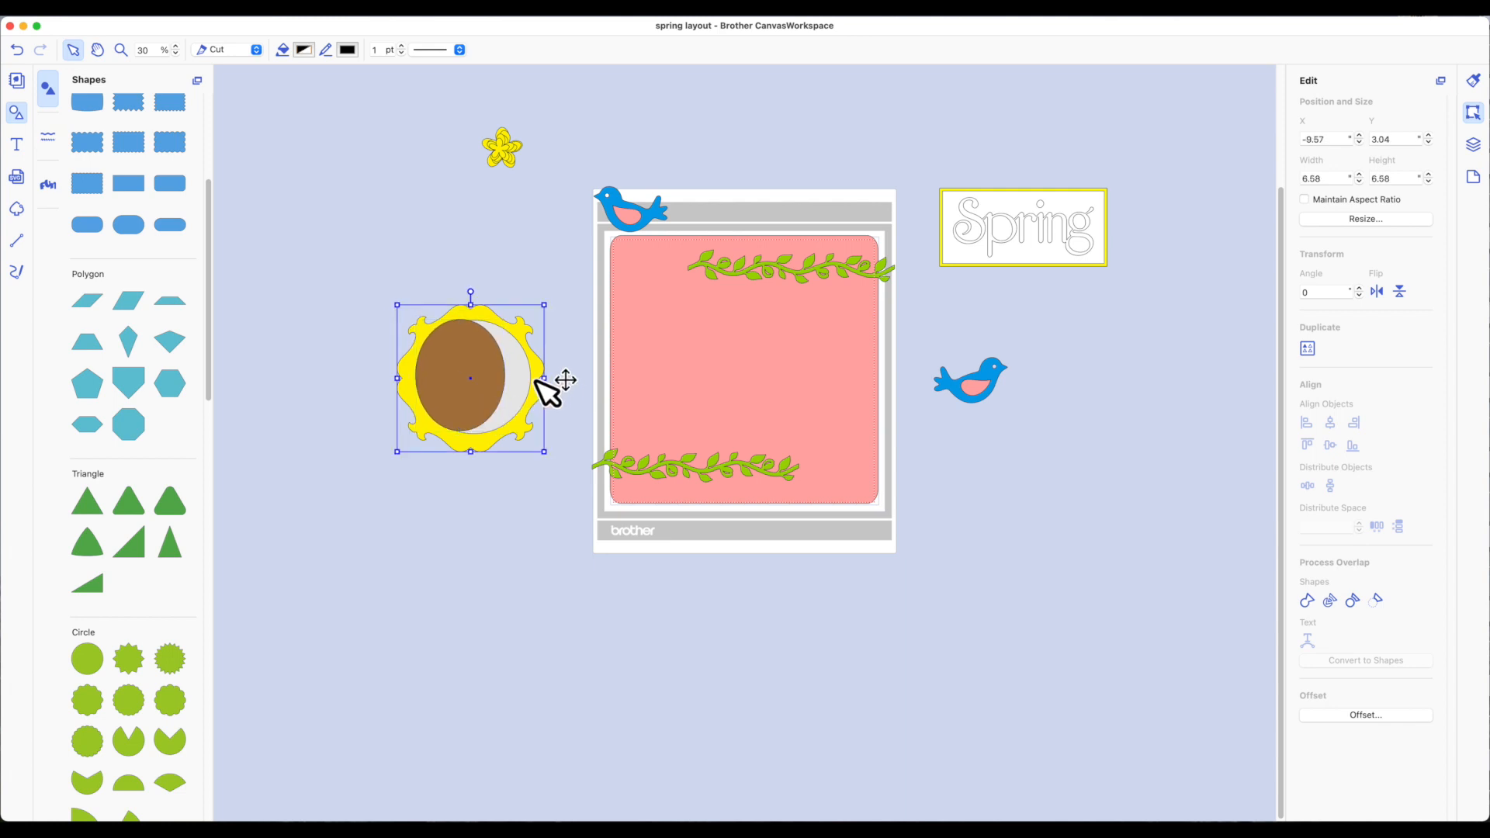
pyautogui.moveTo(543, 378); pyautogui.dragTo(454, 379)
pyautogui.click(453, 447)
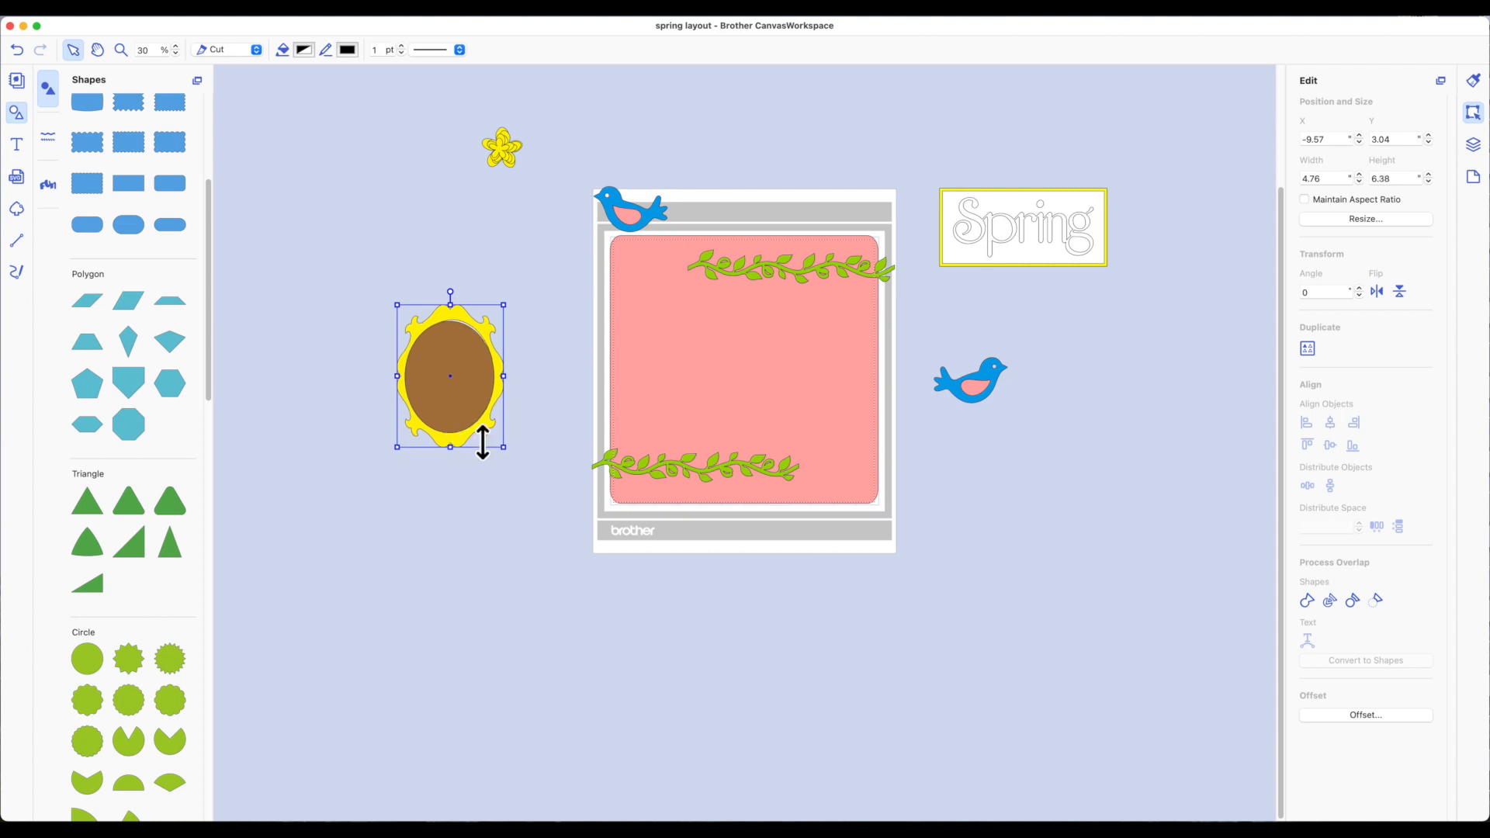
# - Nudge the brown oval up inside the frame and shorten the frame to about 6.11 high
pyautogui.click(472, 397)
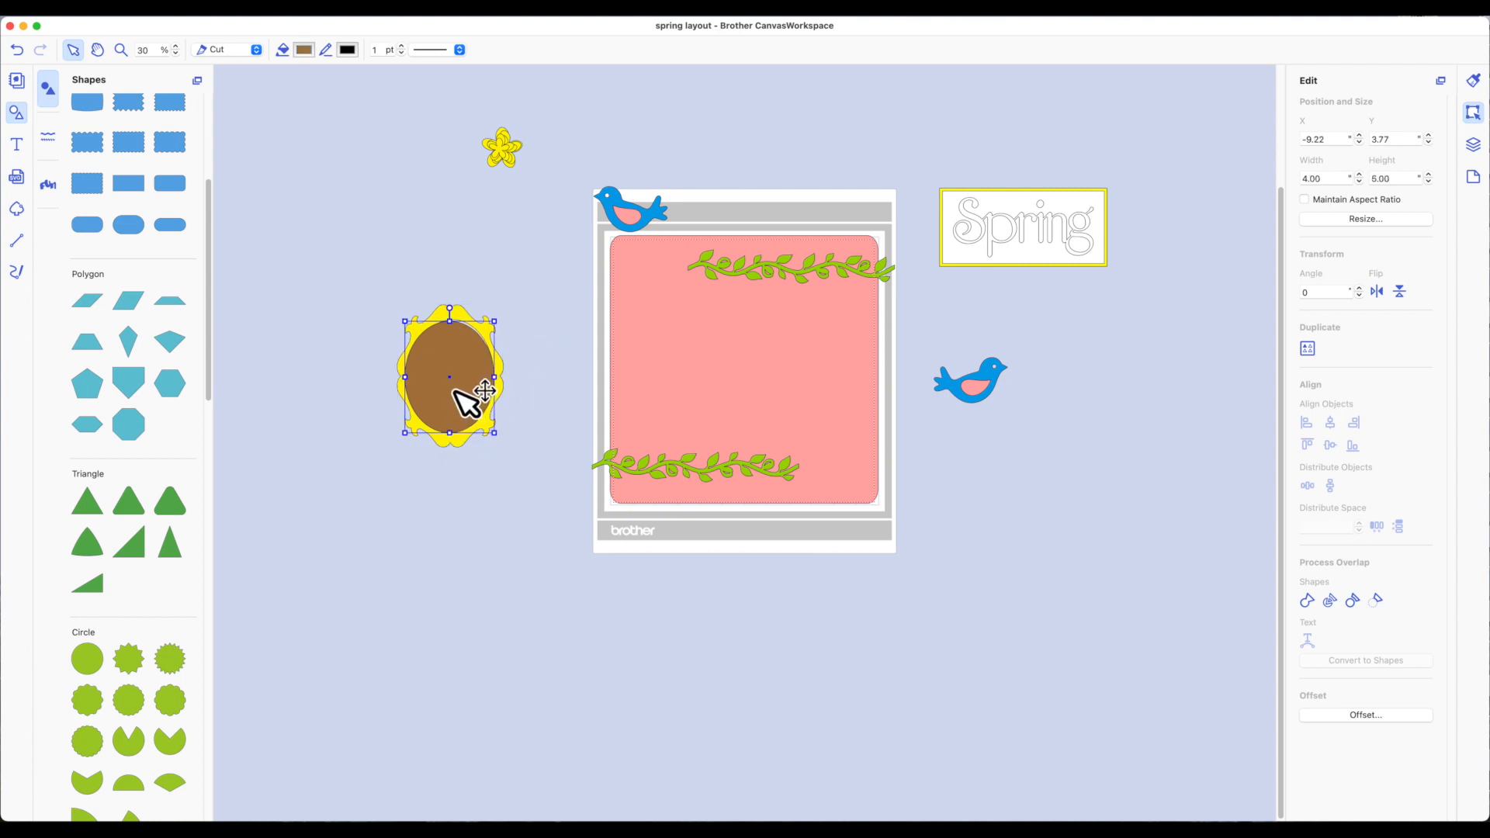
pyautogui.moveTo(455, 387); pyautogui.dragTo(456, 387)
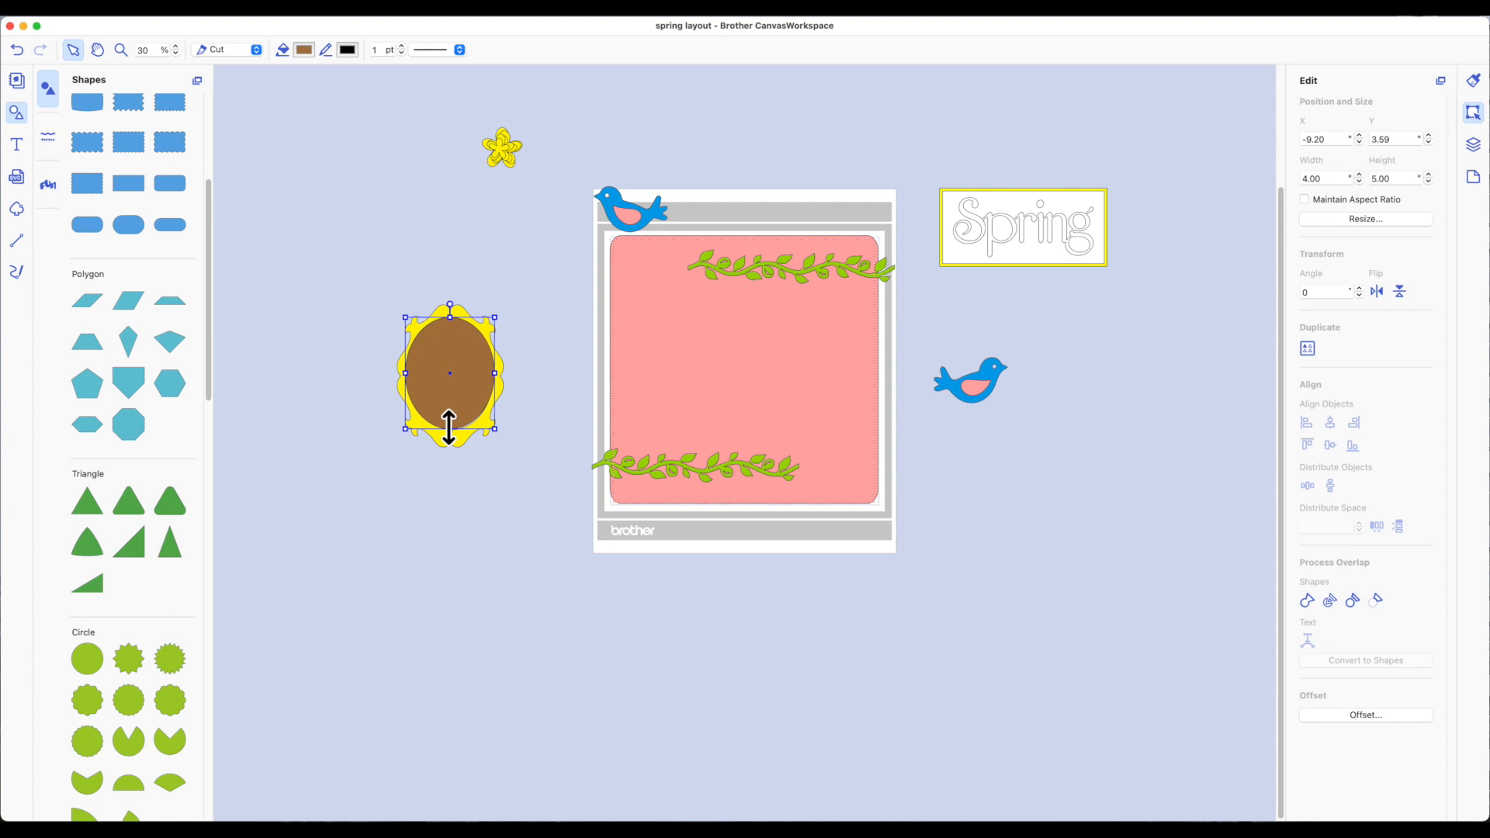
pyautogui.click(452, 439)
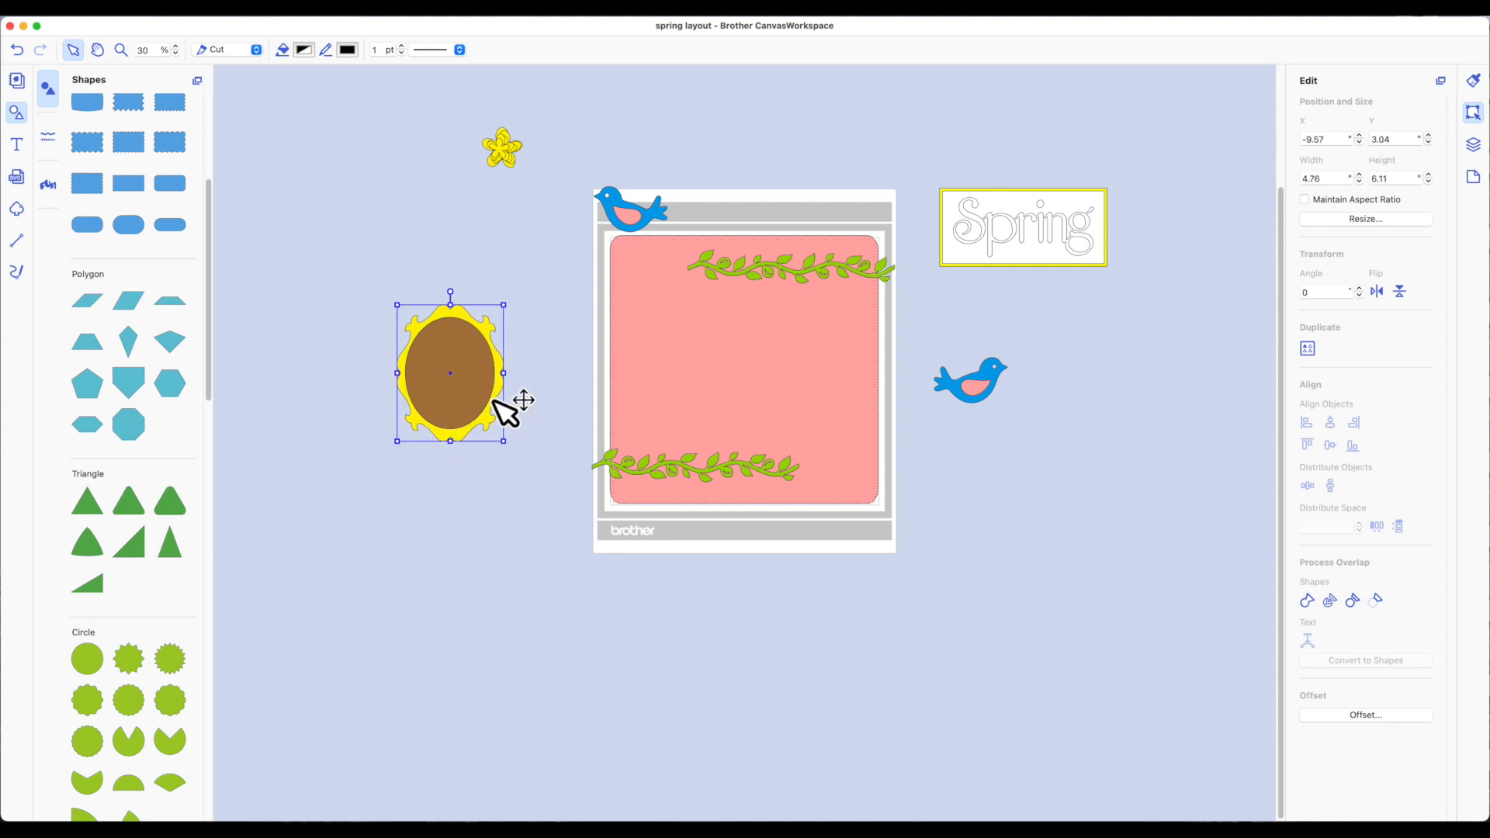
# - Move the brown oval out of the frame and delete it
pyautogui.click(572, 386)
pyautogui.moveTo(468, 385); pyautogui.dragTo(487, 533)
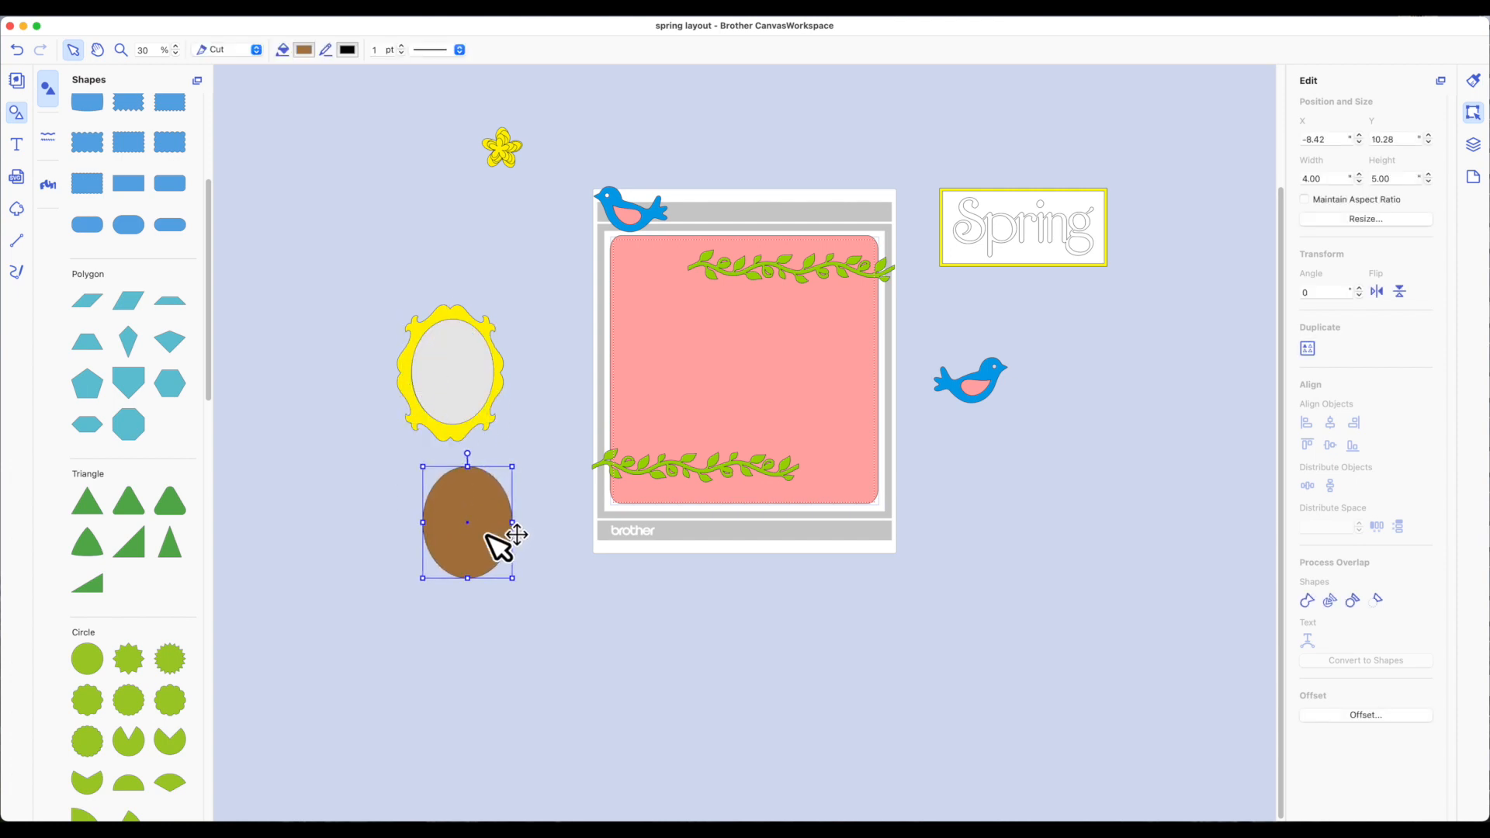
pyautogui.press('Delete')
# - Place the "Spring" title group in the mat's upper-left area and the yellow oval frame in its lower-right area
pyautogui.click(469, 388)
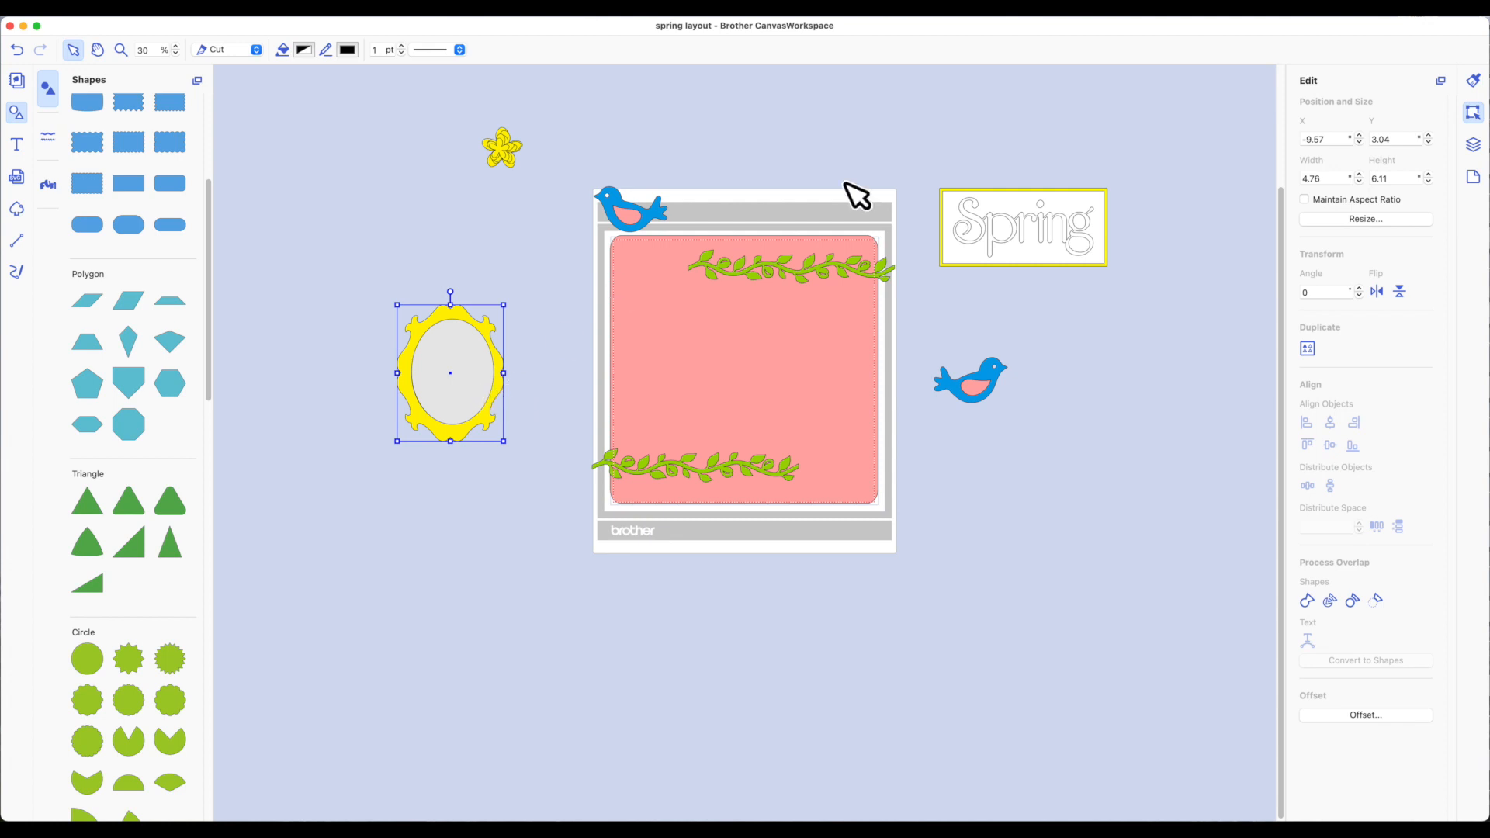
pyautogui.moveTo(1055, 210); pyautogui.dragTo(727, 270)
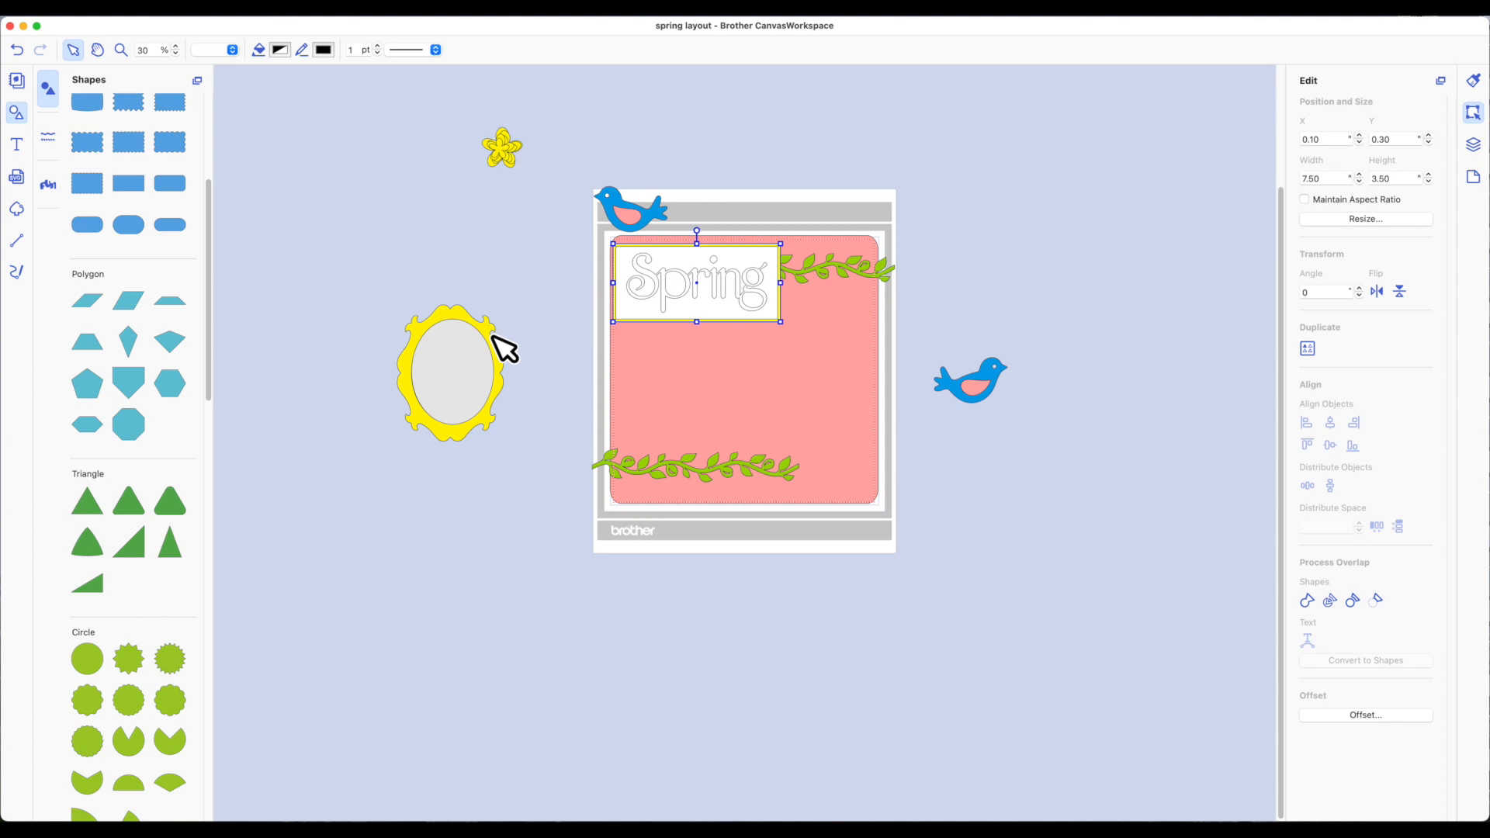
pyautogui.moveTo(488, 339); pyautogui.dragTo(849, 380)
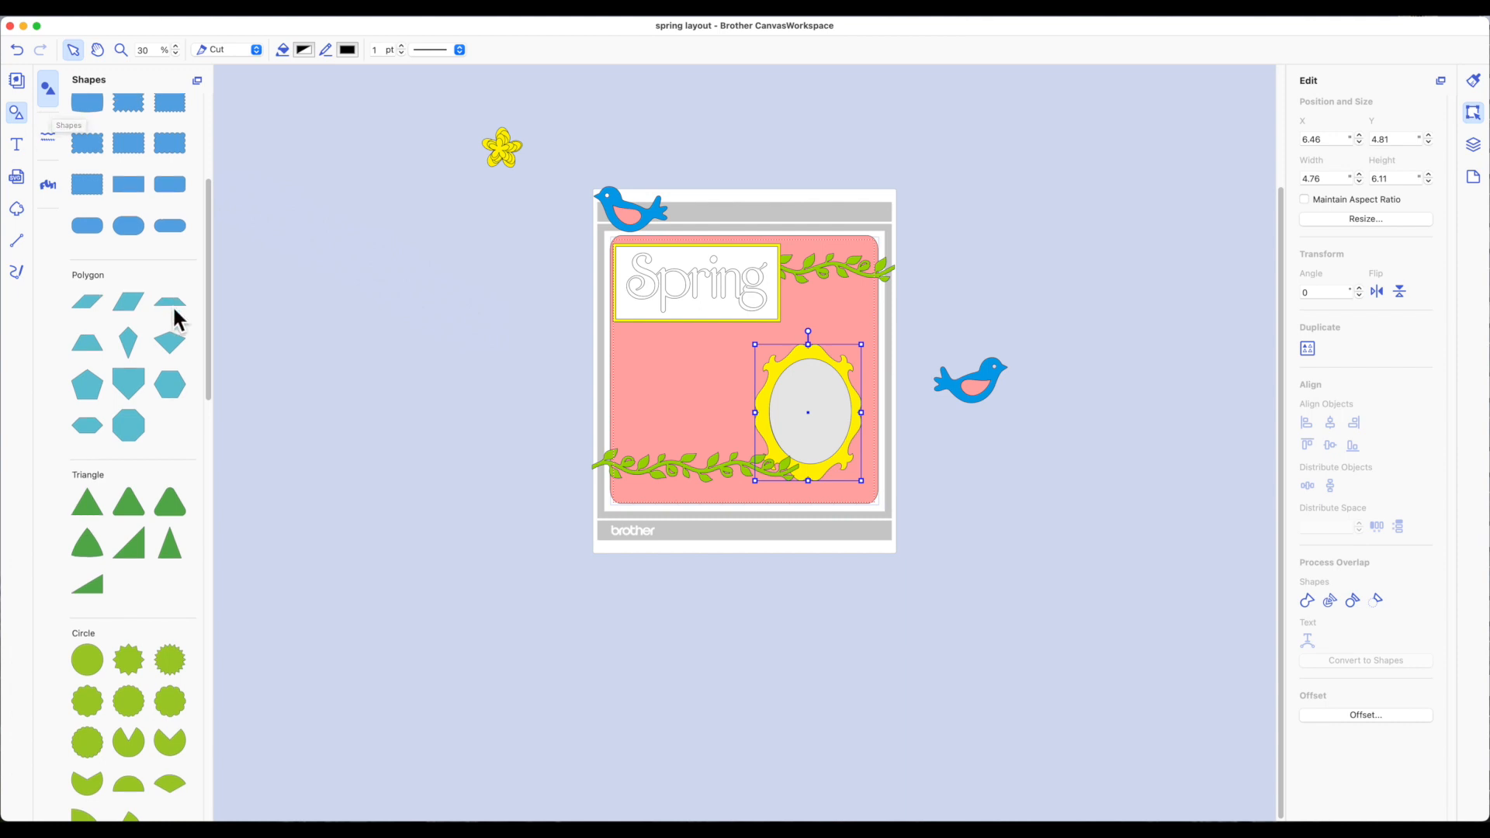
# - Add a plain square beside the mat and set its size to 3.5 by 3.5
pyautogui.scroll(5, 99, 130)
pyautogui.click(87, 135)
pyautogui.moveTo(667, 286); pyautogui.dragTo(523, 289)
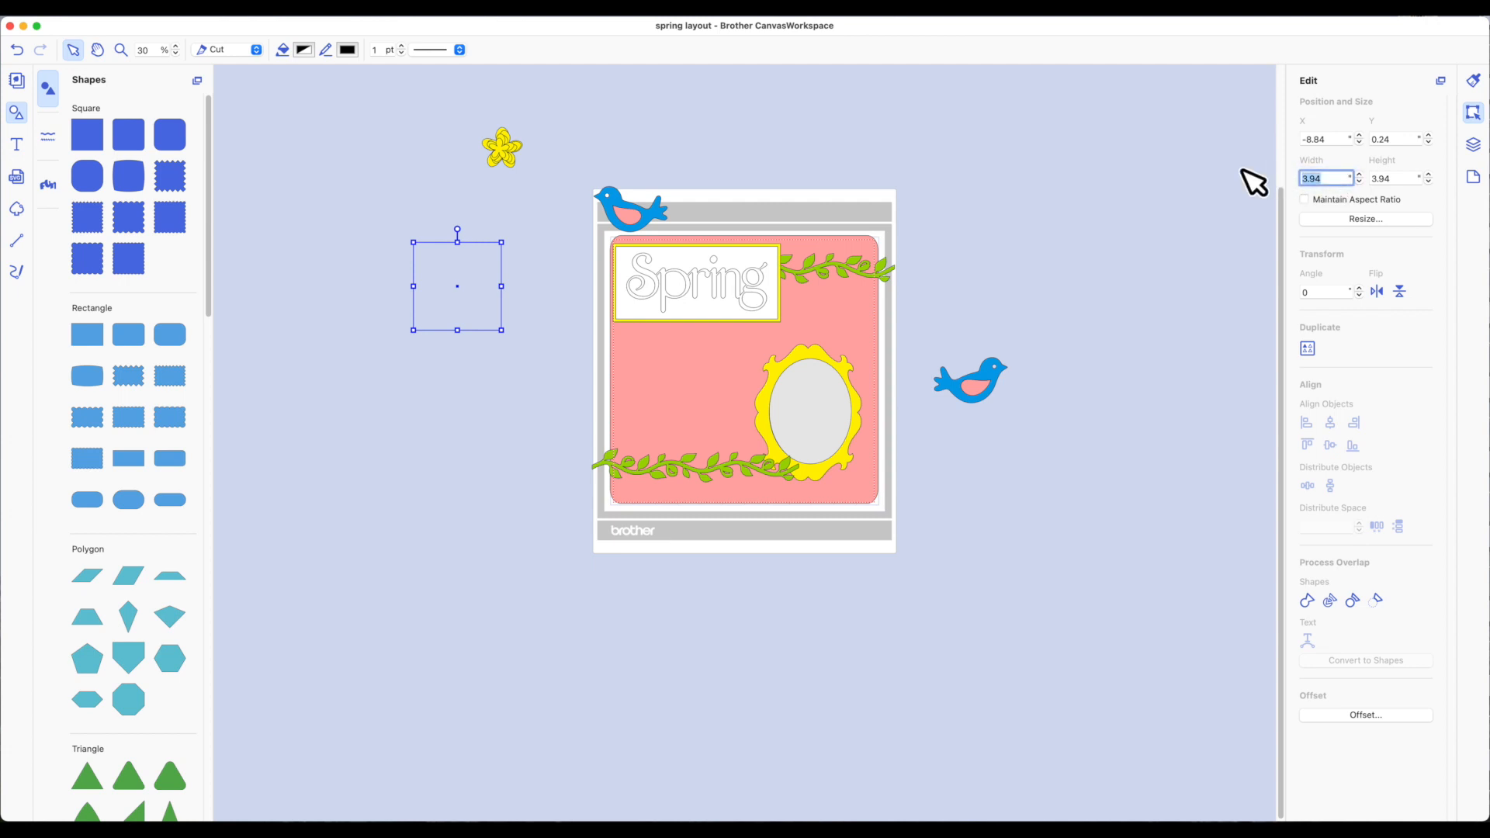
pyautogui.press('Return')
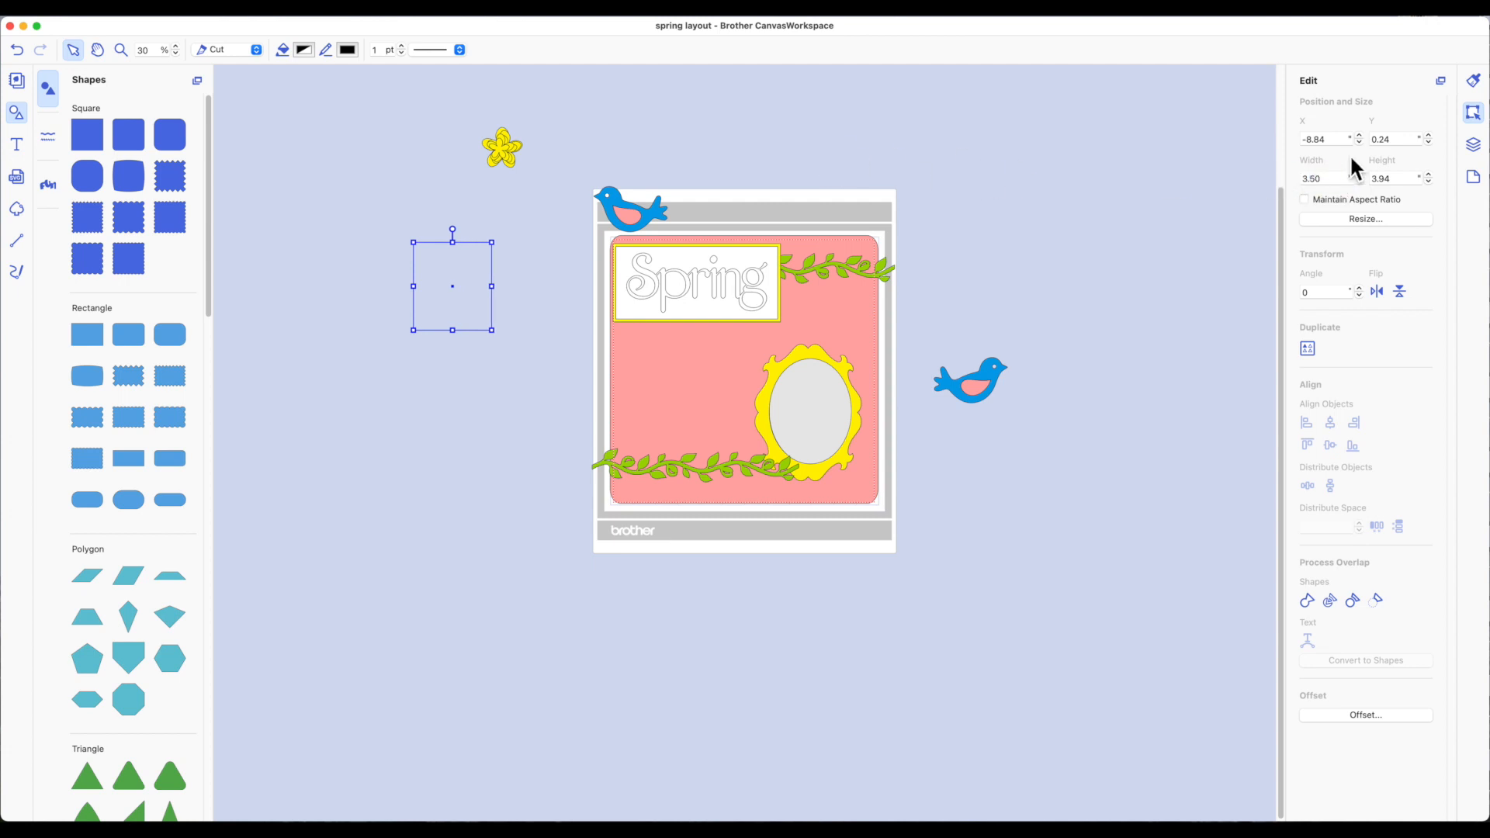
pyautogui.click(1399, 180)
pyautogui.write('3.5')
pyautogui.press('Return')
# - Fill the 3.5 by 3.5 square with yellow
pyautogui.click(304, 51)
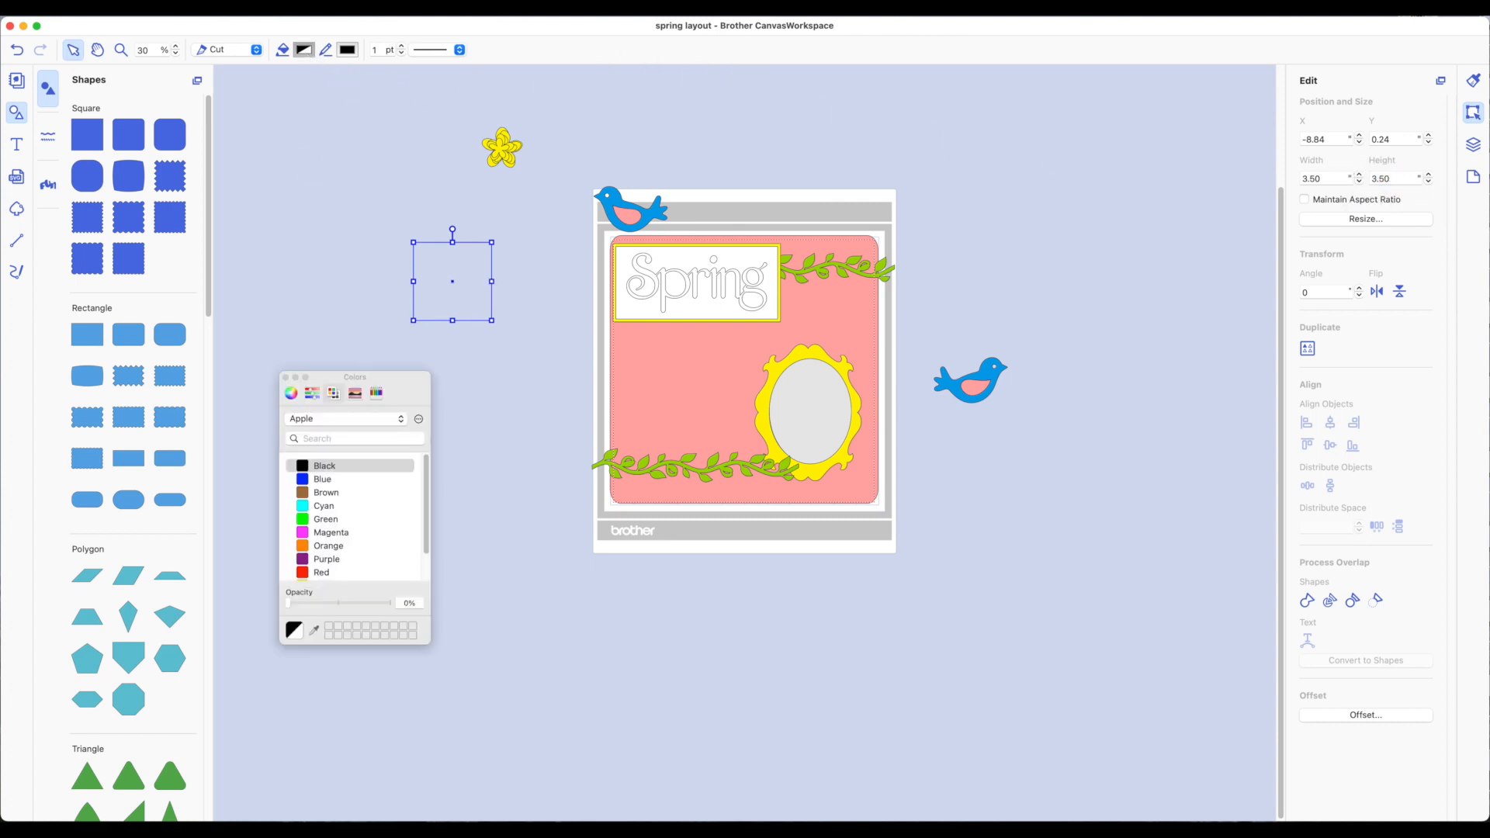
pyautogui.scroll(-1, 319, 543)
pyautogui.click(310, 571)
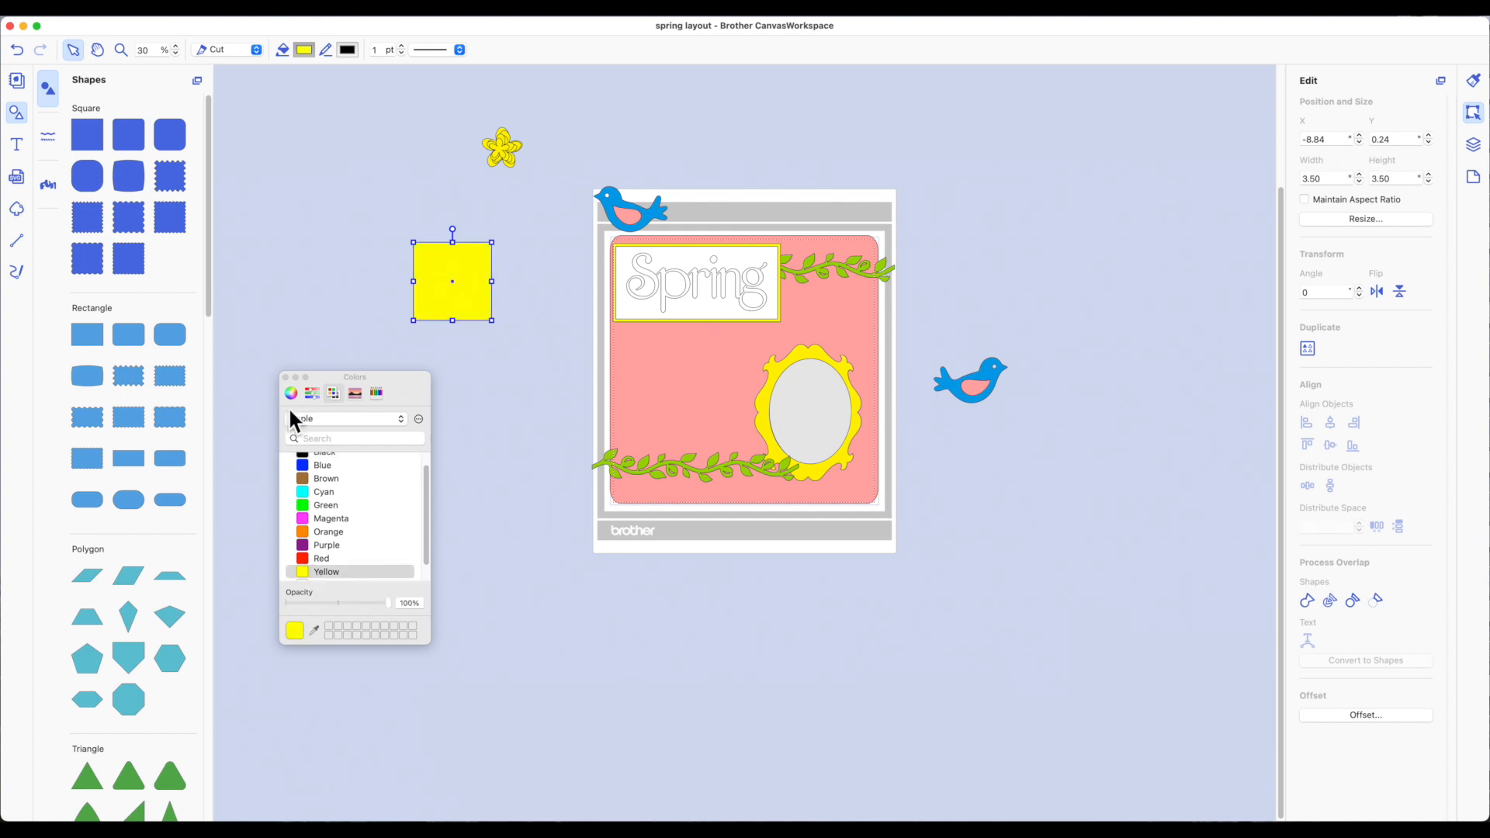
pyautogui.click(285, 377)
# - Duplicate the yellow square, move the copy below the original and fill it with white
pyautogui.rightClick(436, 288)
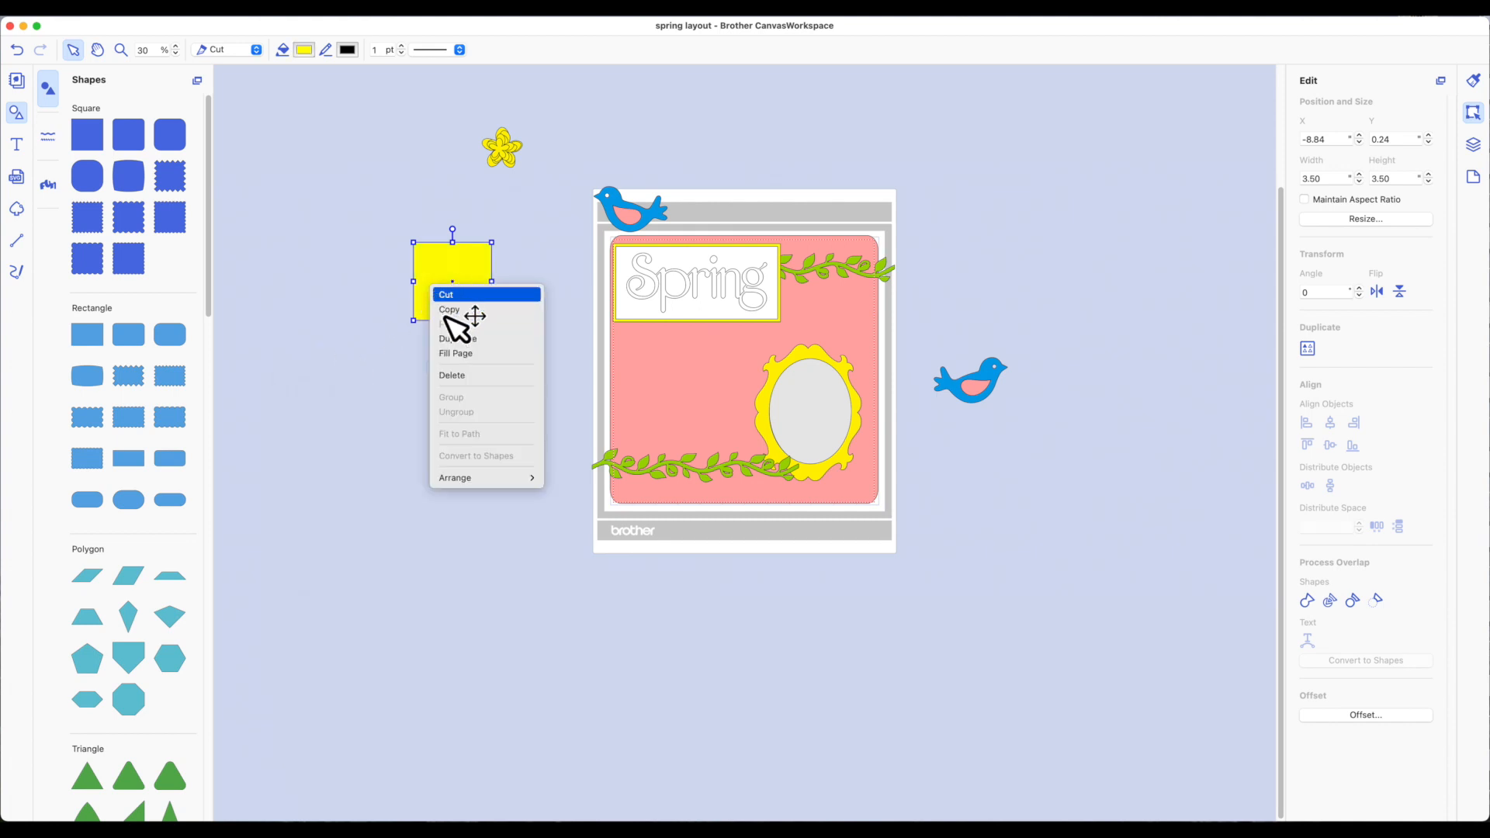
pyautogui.click(454, 339)
pyautogui.moveTo(472, 298); pyautogui.dragTo(466, 395)
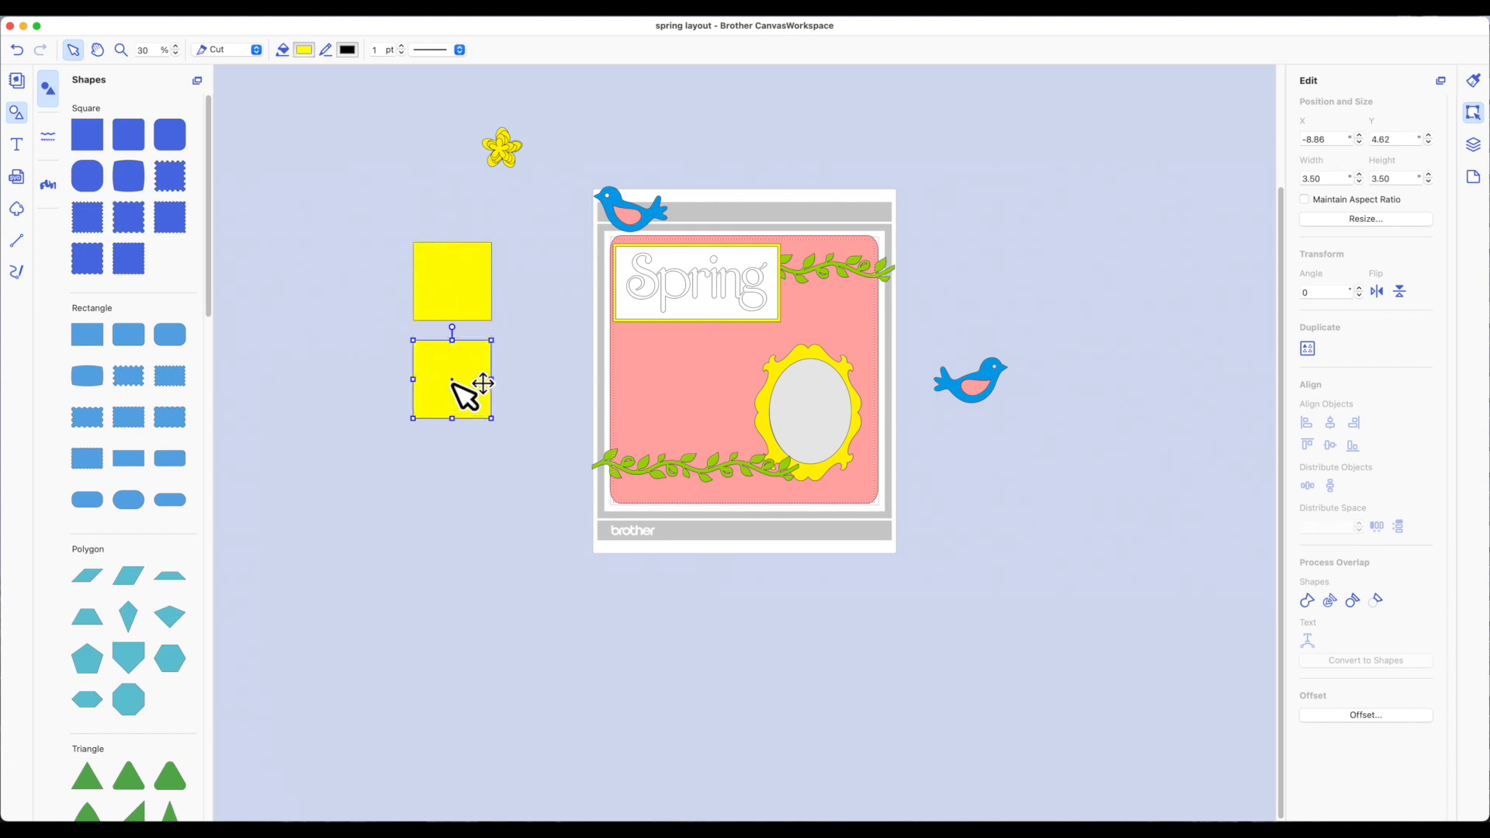
pyautogui.click(303, 50)
pyautogui.scroll(-2, 349, 506)
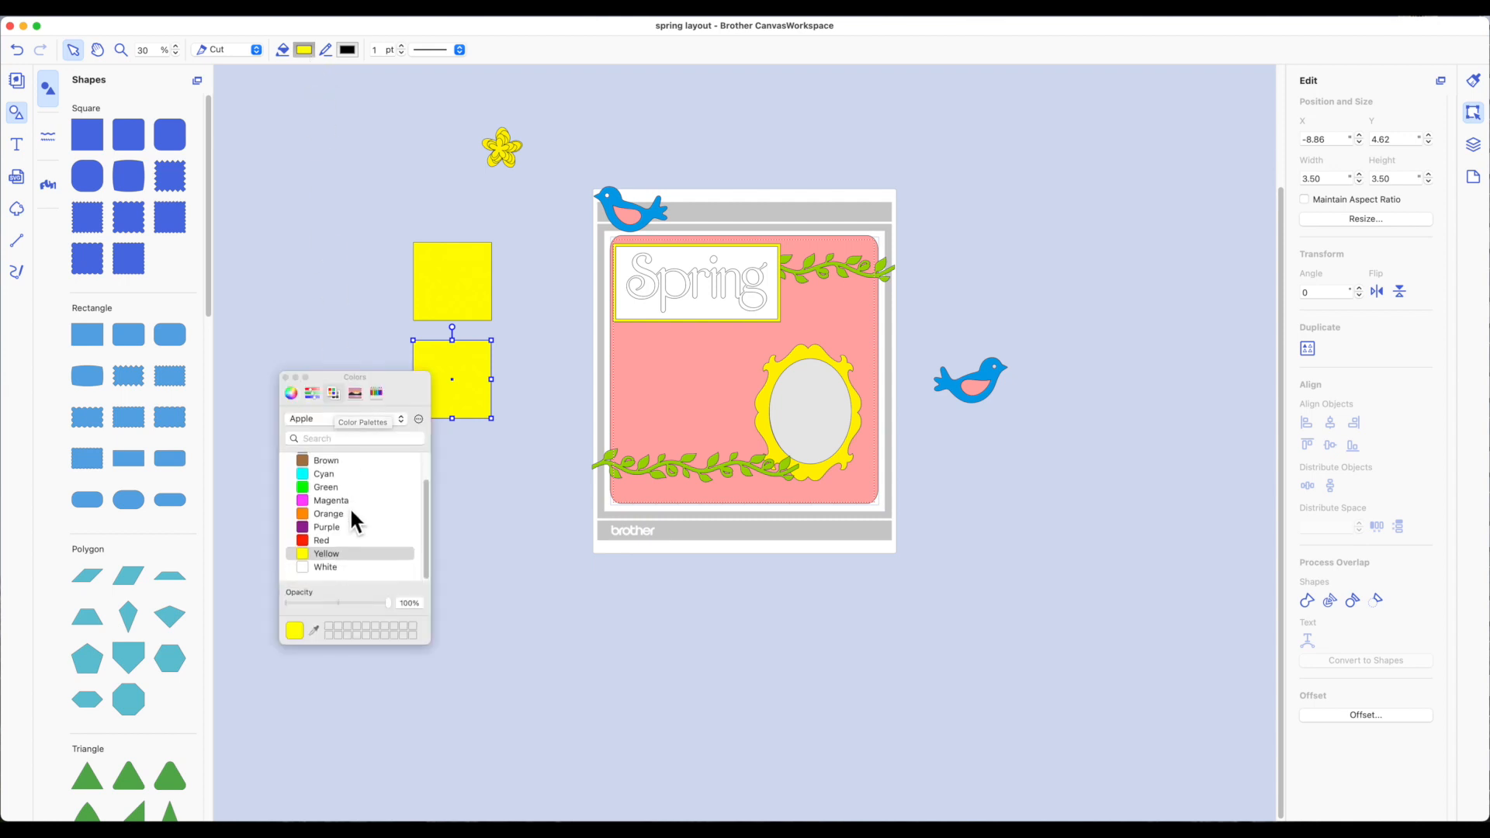
pyautogui.click(310, 568)
pyautogui.click(285, 377)
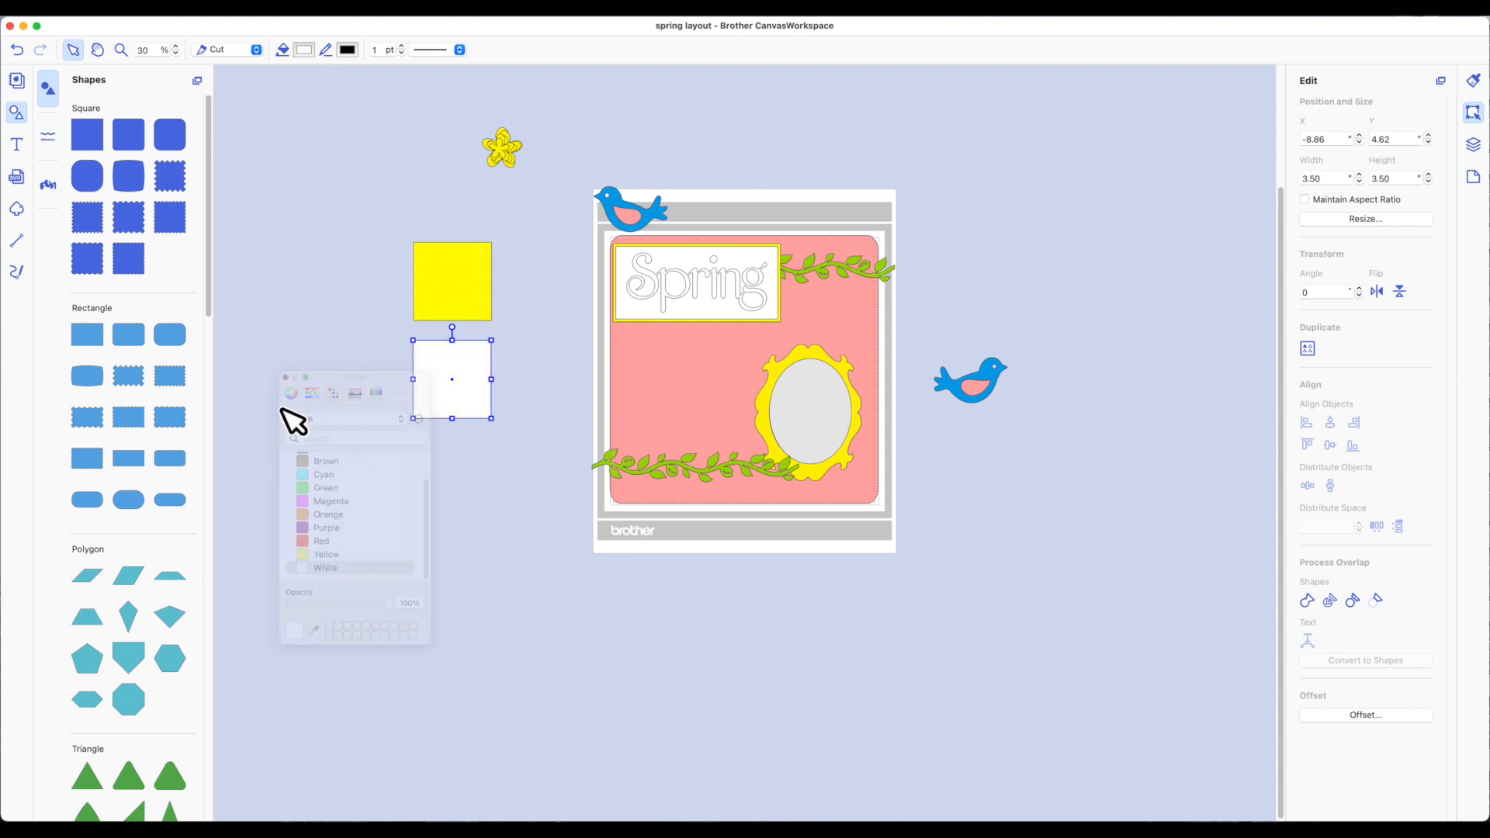
# - Set the white square's size to 3.25 by 3.25 and center it over the yellow square
pyautogui.click(1325, 182)
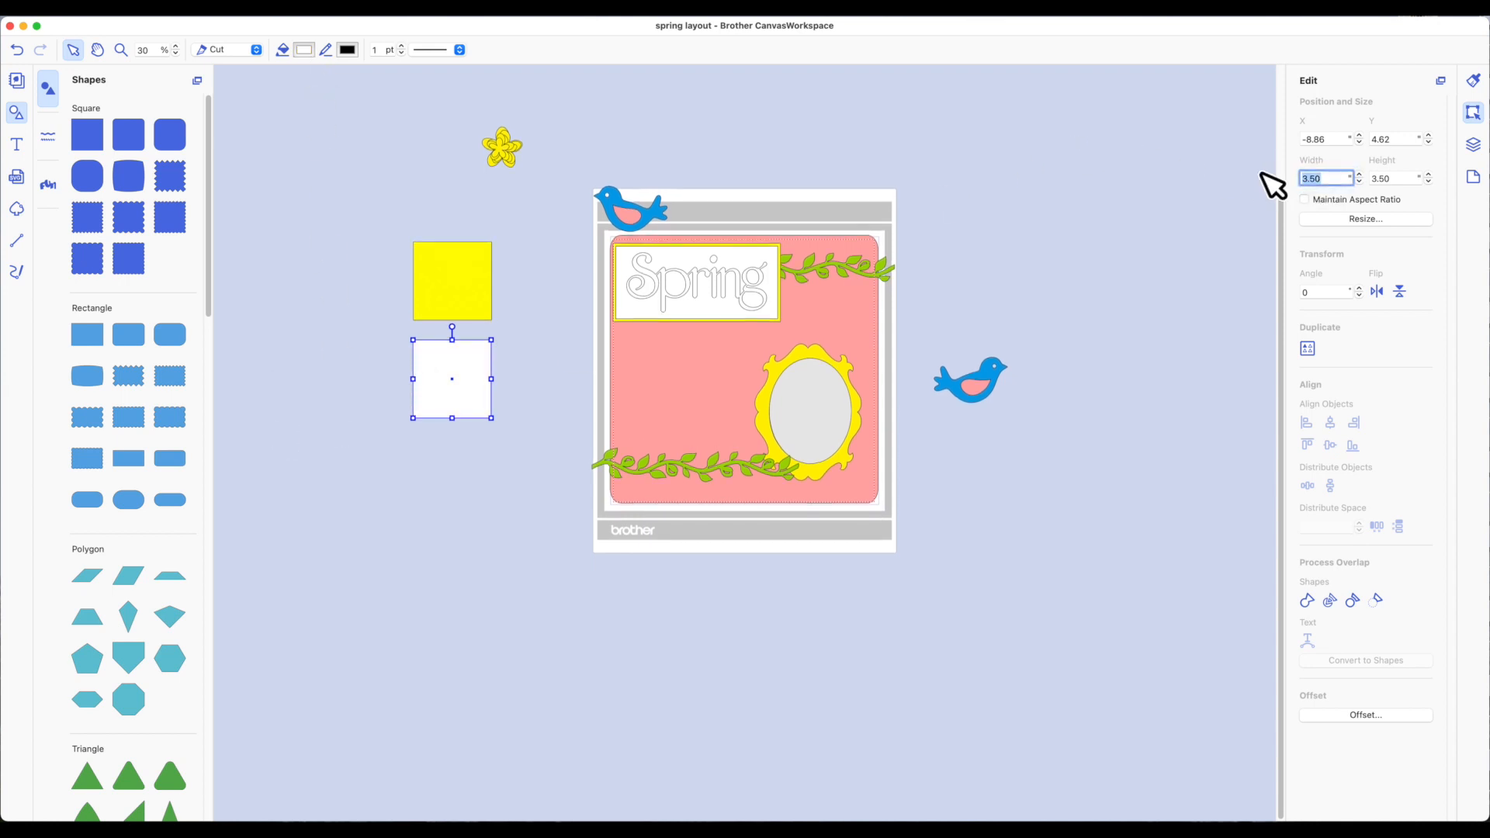
pyautogui.press('Return')
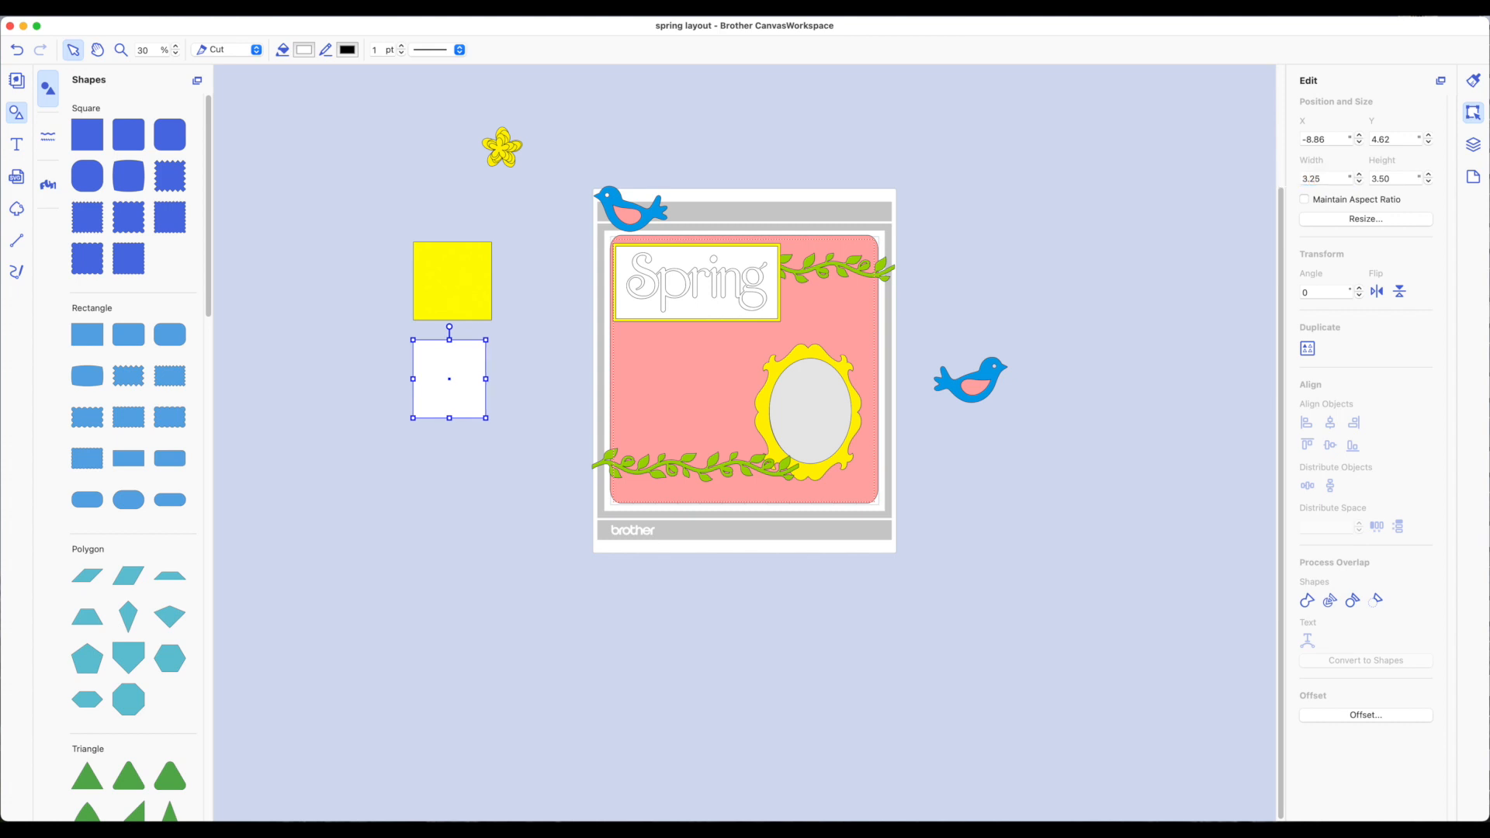
pyautogui.click(1382, 180)
pyautogui.press('Return')
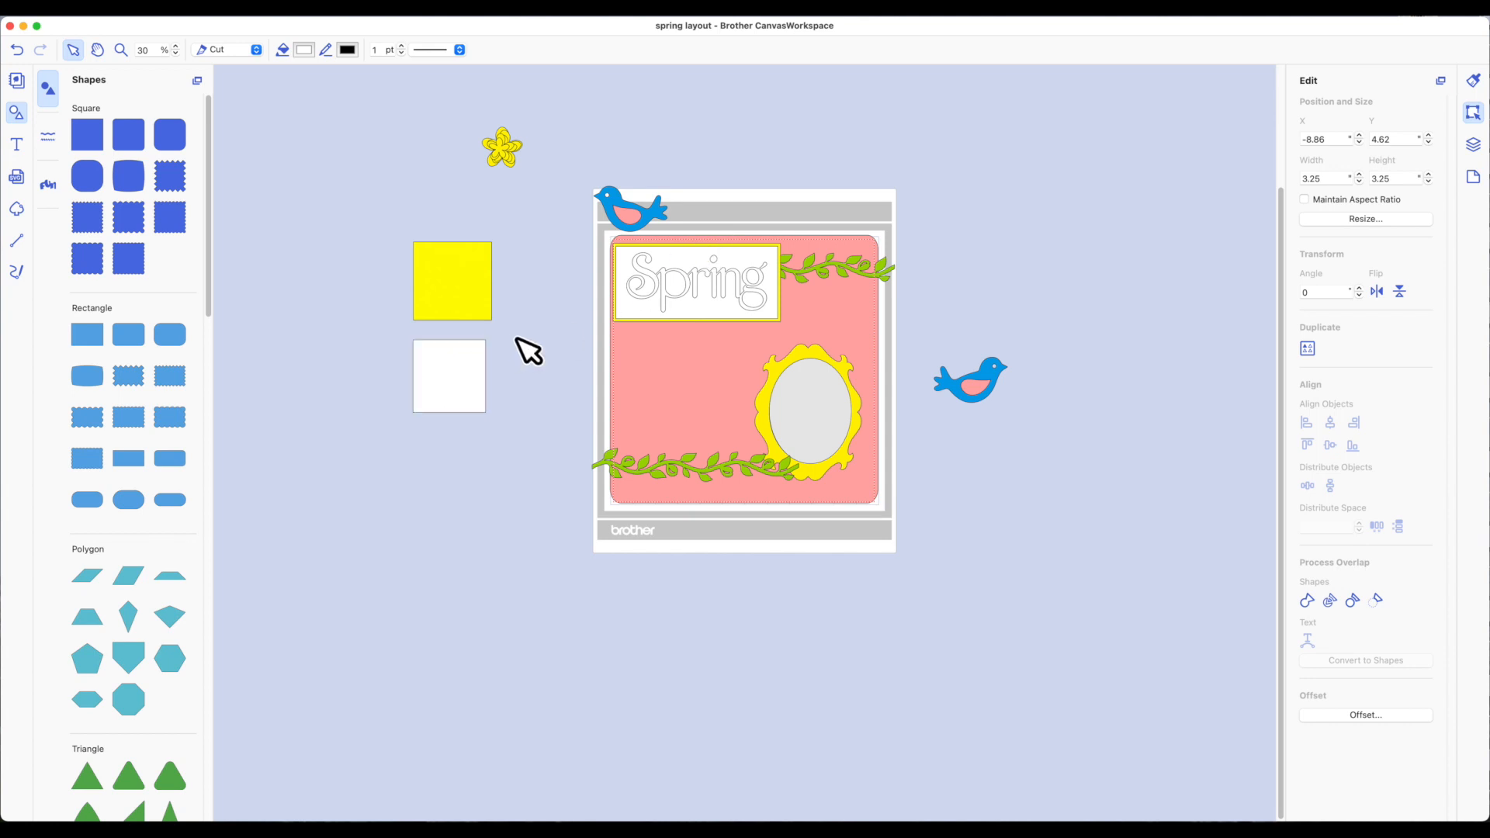
pyautogui.moveTo(466, 367); pyautogui.dragTo(482, 285)
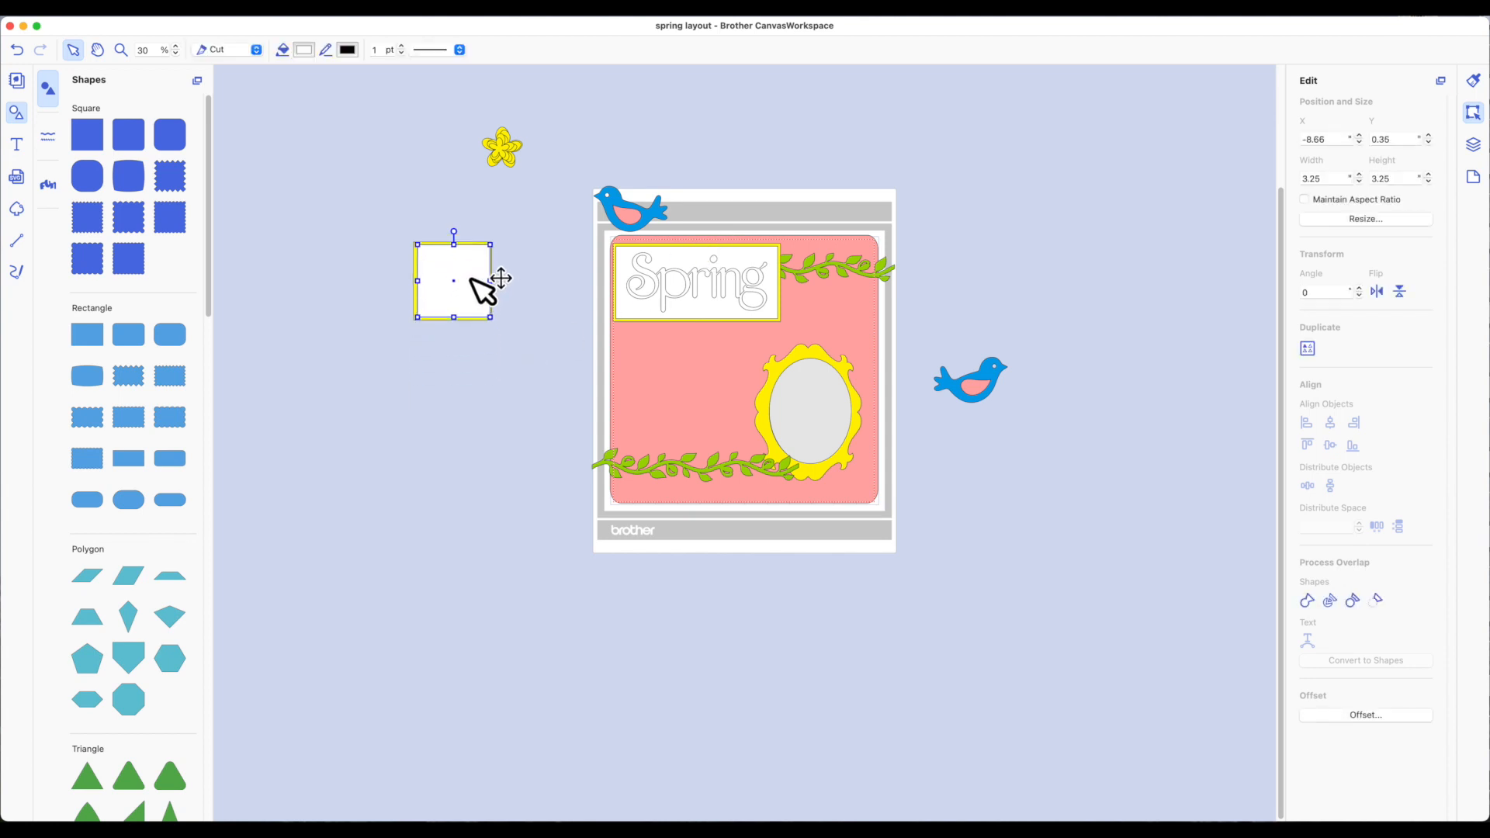
# - Group the white and yellow squares and place the group on the mat just left of the oval frame
pyautogui.moveTo(380, 226); pyautogui.dragTo(521, 285)
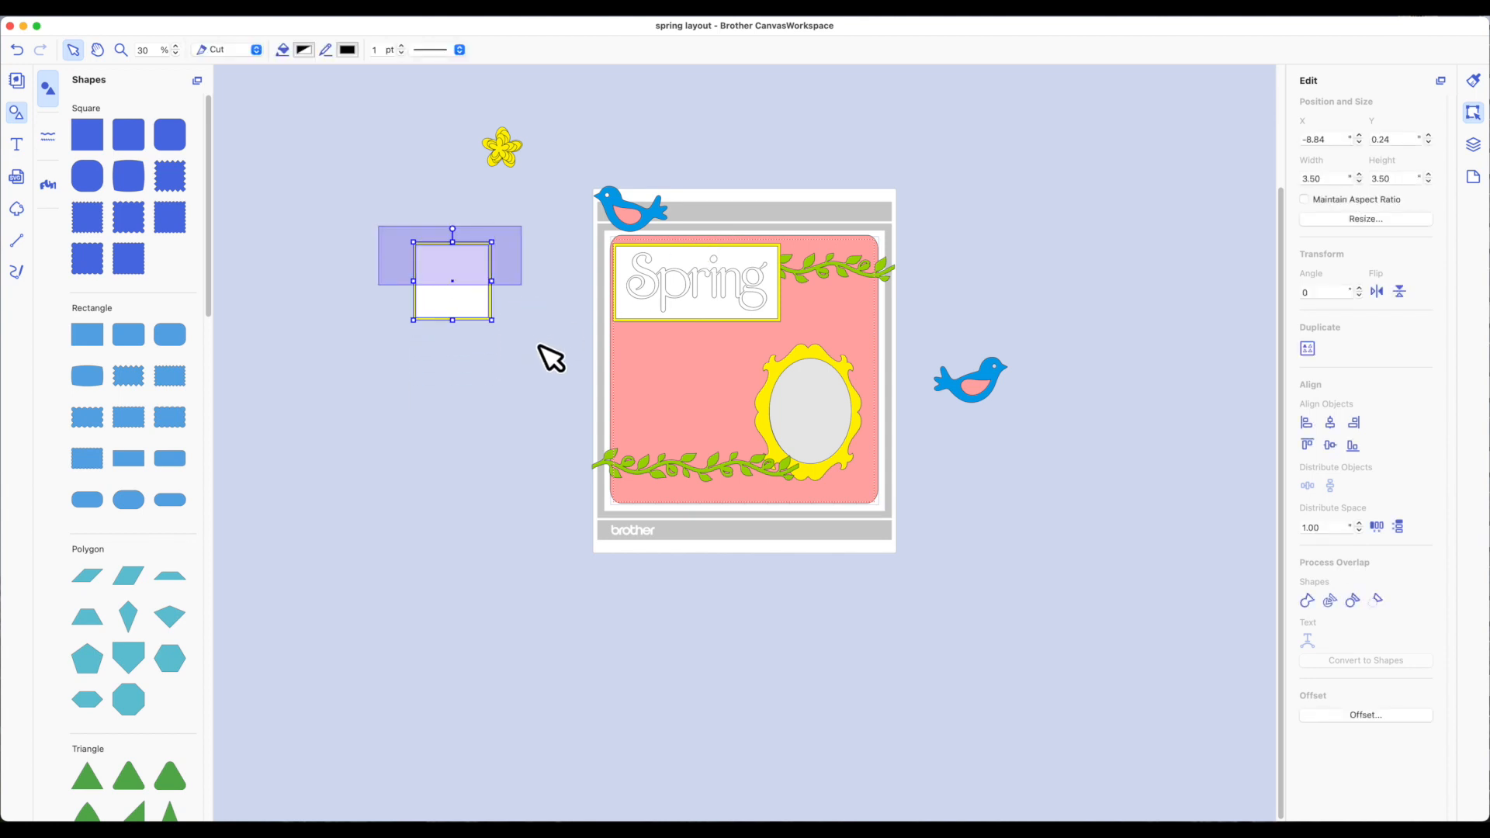
pyautogui.rightClick(464, 290)
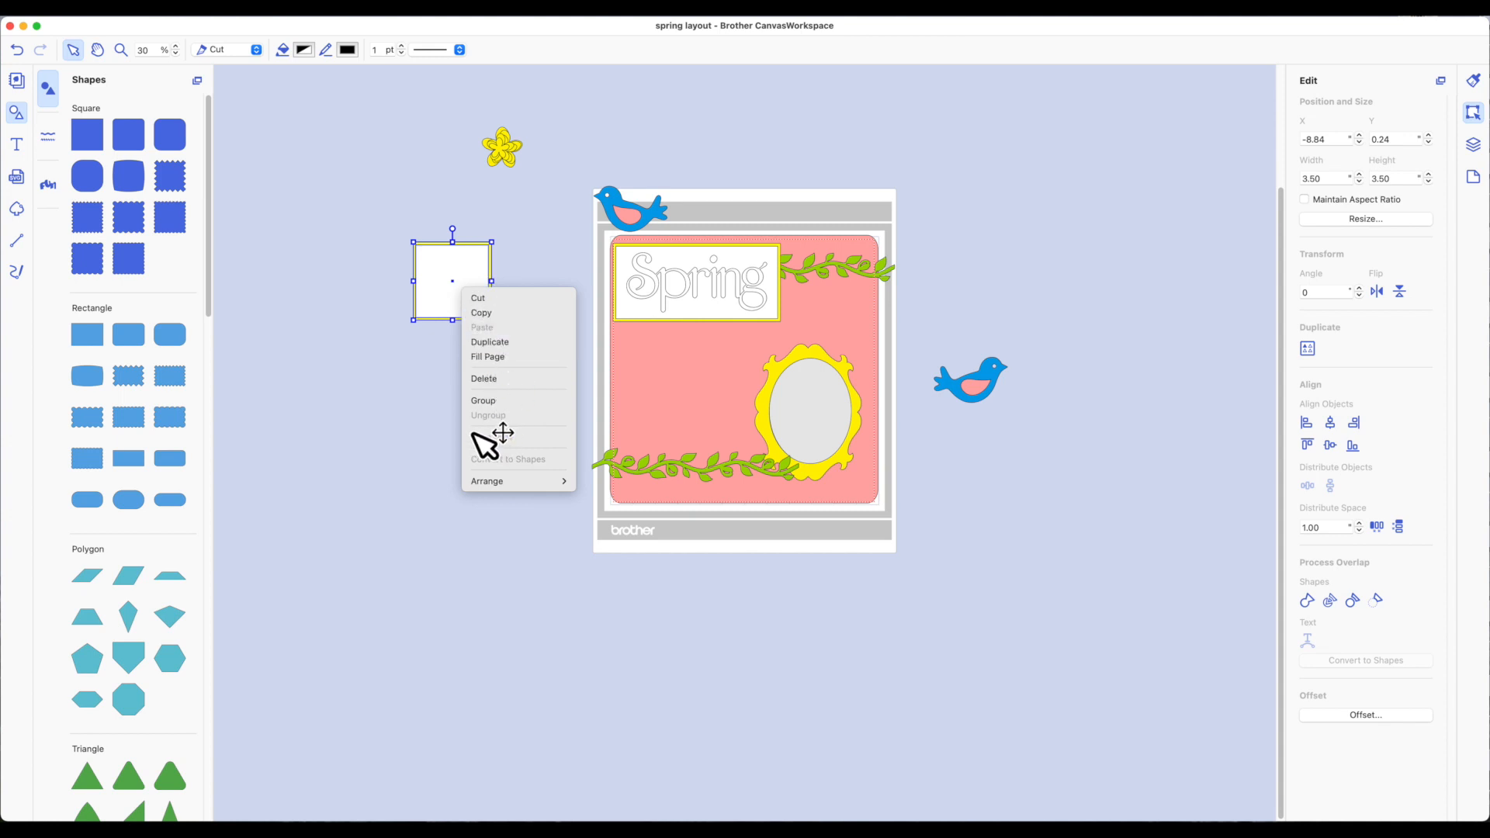
pyautogui.click(509, 401)
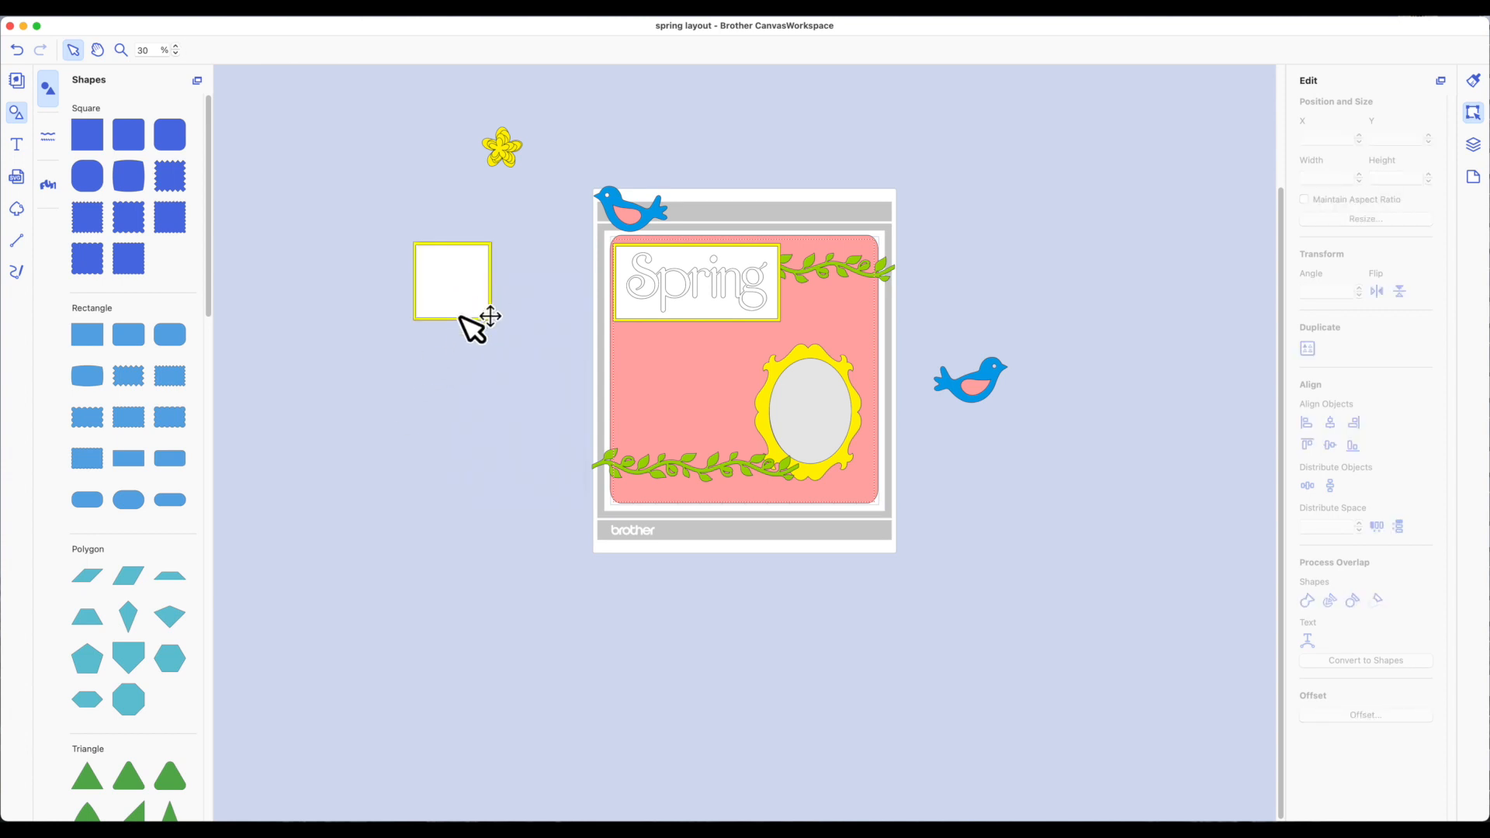
pyautogui.moveTo(458, 289); pyautogui.dragTo(701, 411)
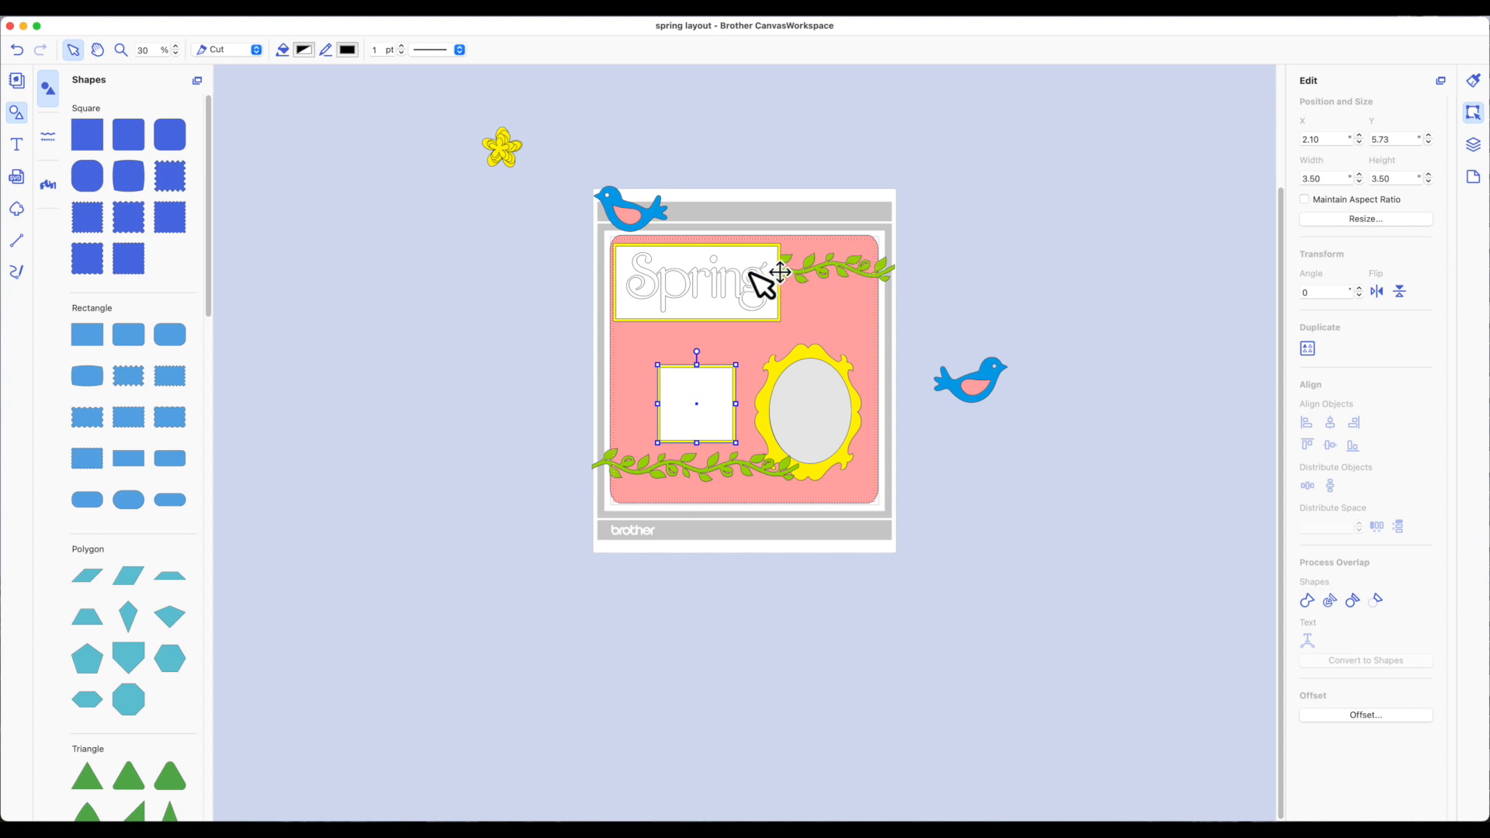
# - Shift the "Spring" title group right on the mat and set its width to 8 with the aspect ratio maintained
pyautogui.moveTo(719, 284)
pyautogui.mouseDown()
pyautogui.moveTo(758, 290)
pyautogui.moveTo(762, 276)
pyautogui.moveTo(725, 299)
pyautogui.mouseUp()
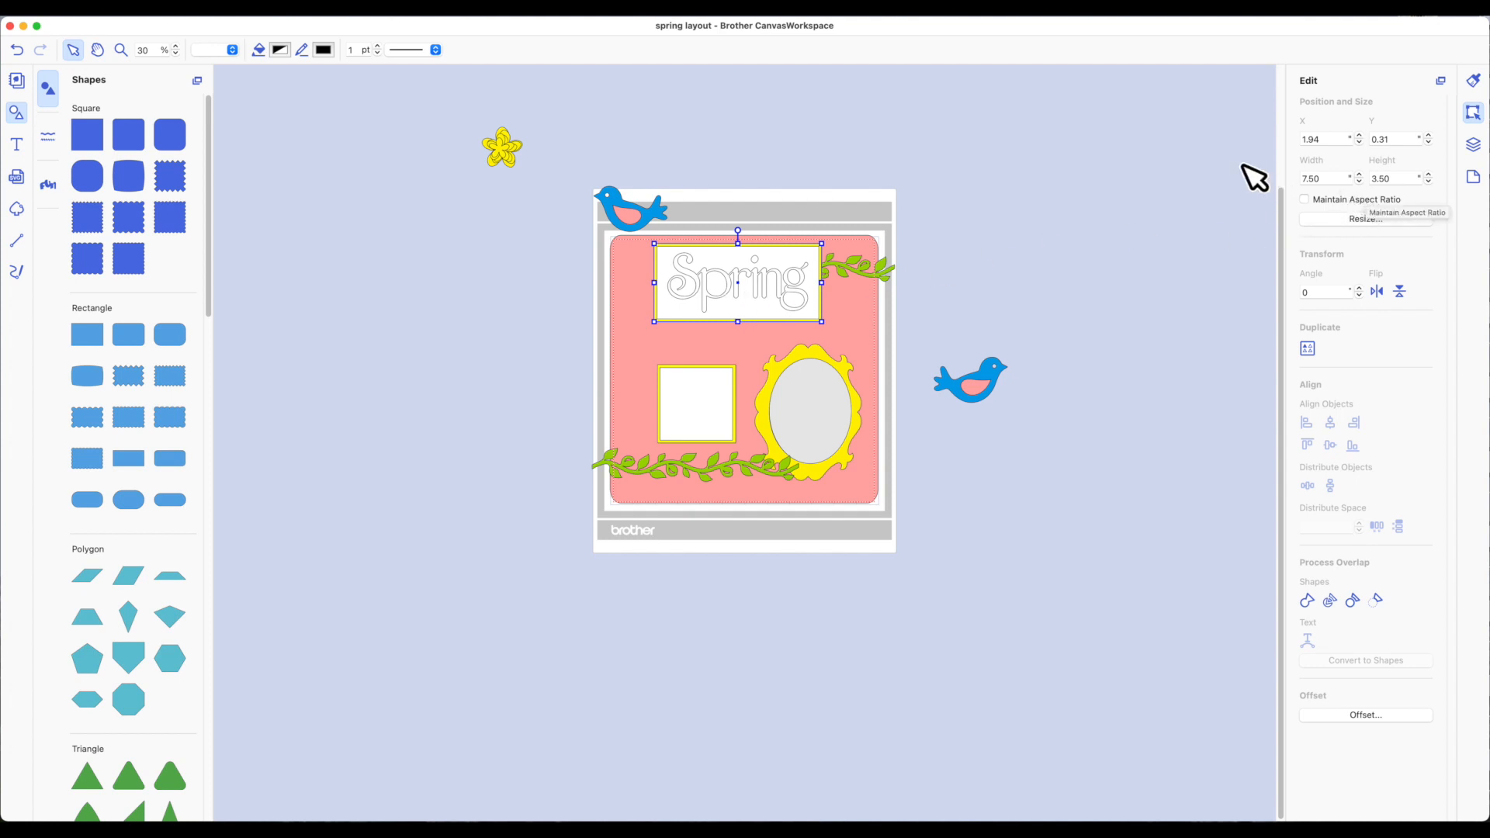
pyautogui.click(1309, 198)
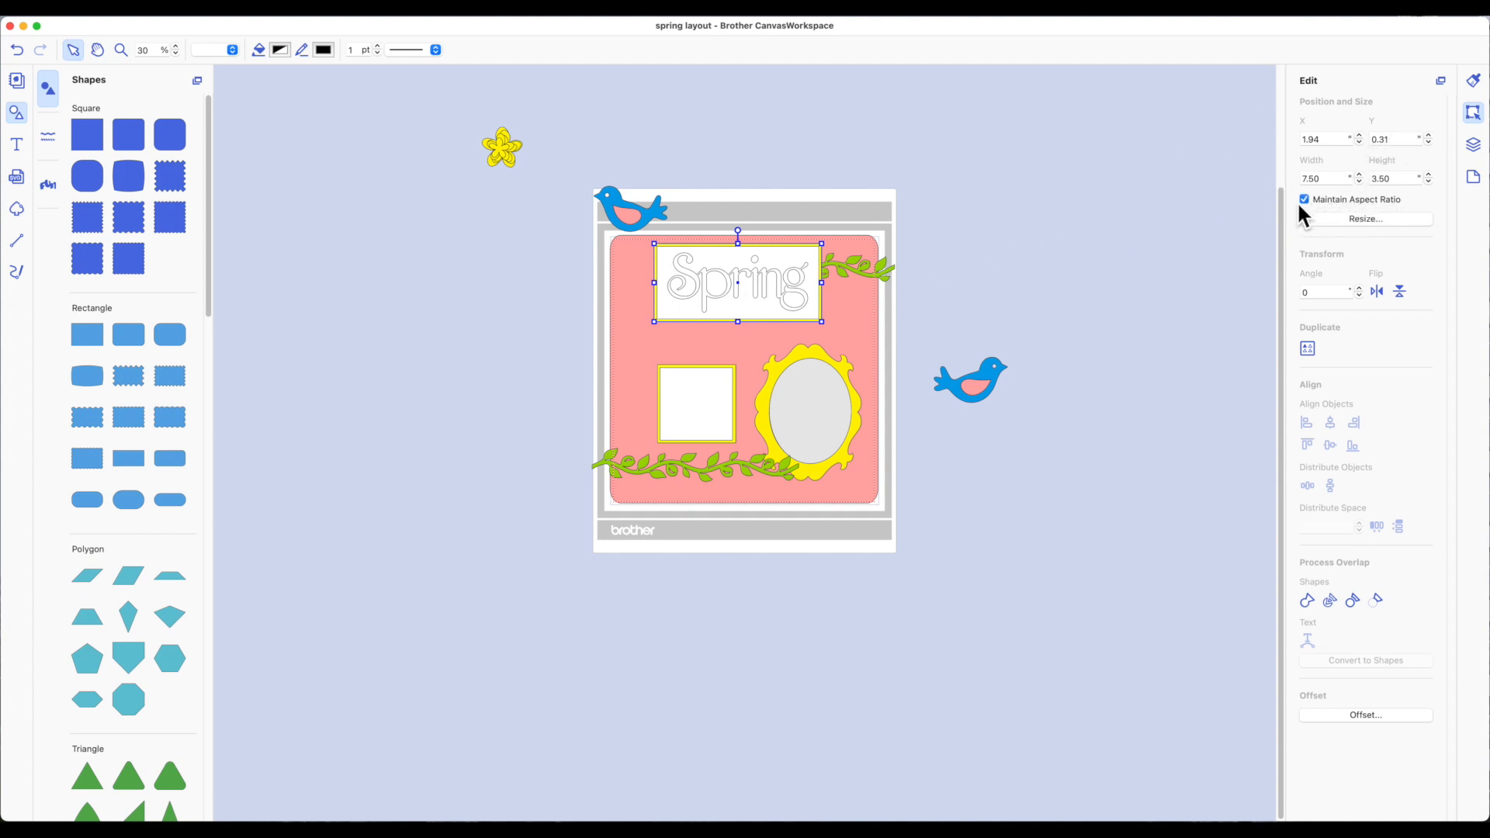
pyautogui.moveTo(1328, 179); pyautogui.dragTo(1268, 182)
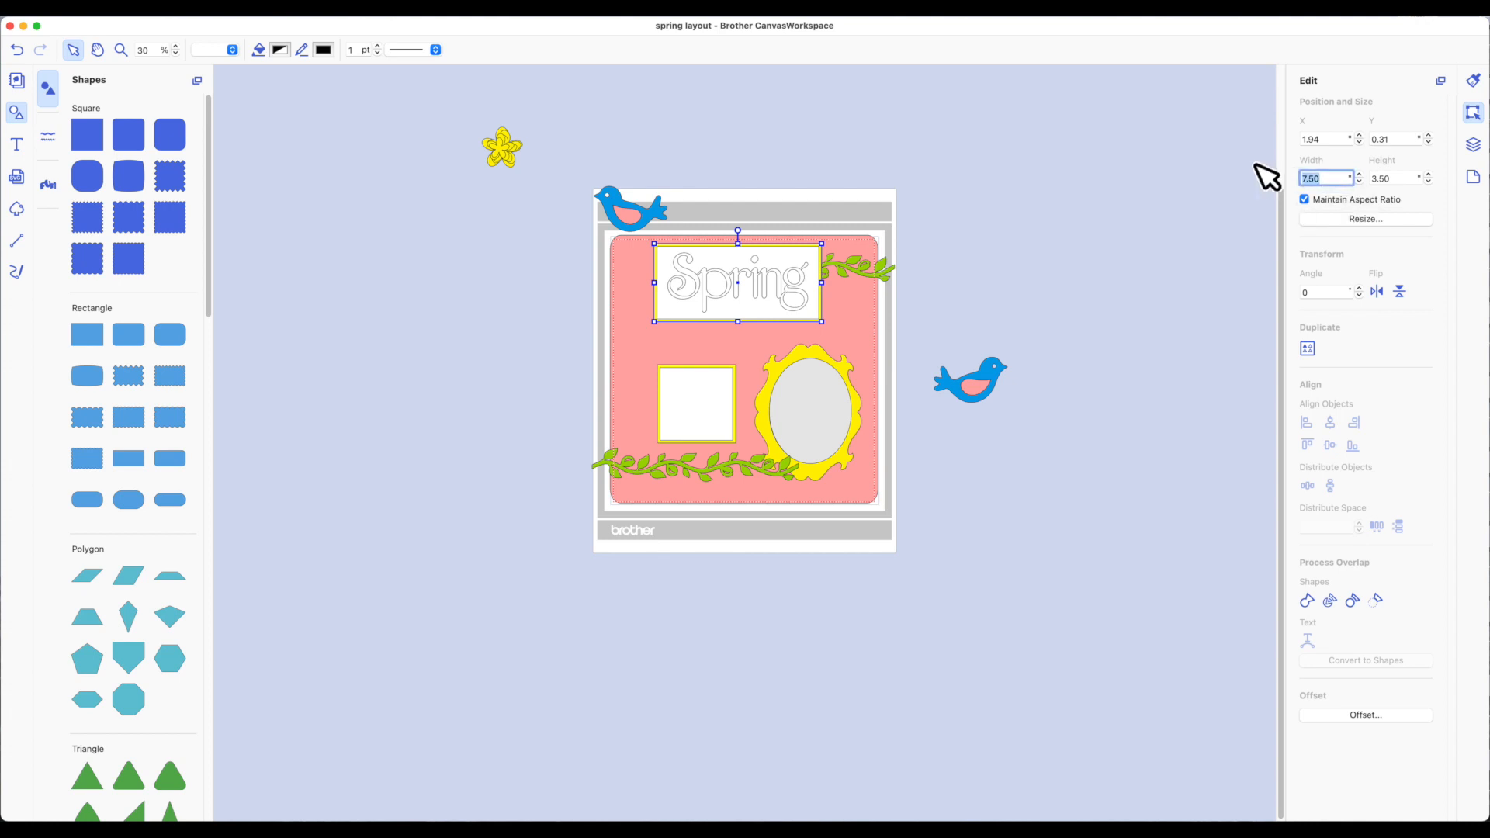
pyautogui.write('8')
pyautogui.press('Return')
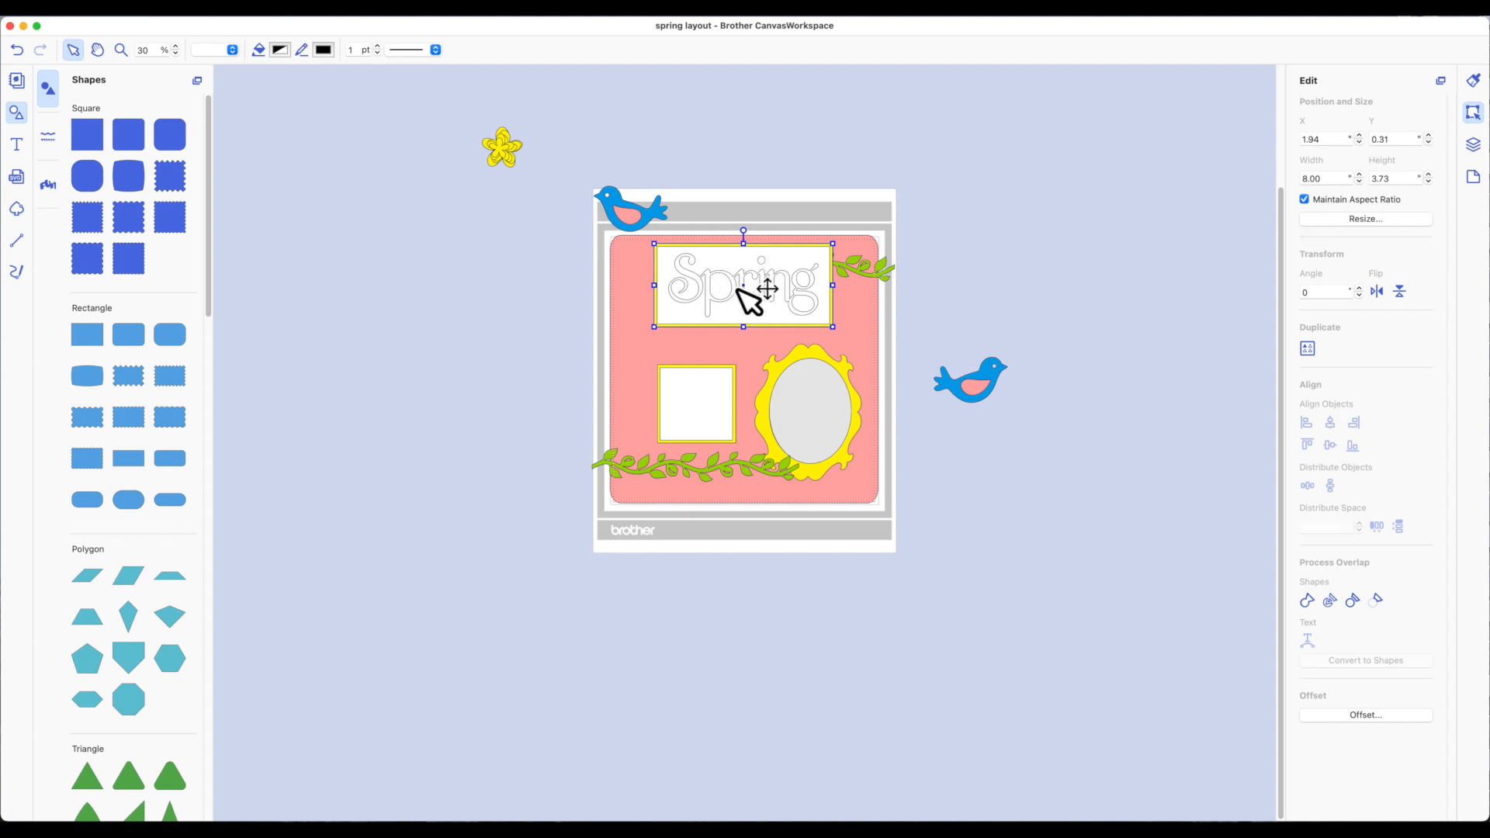
# - Turn off the aspect ratio lock, set the "Spring" title group's height to 3.25 and nudge it slightly
pyautogui.click(1307, 199)
pyautogui.click(1376, 180)
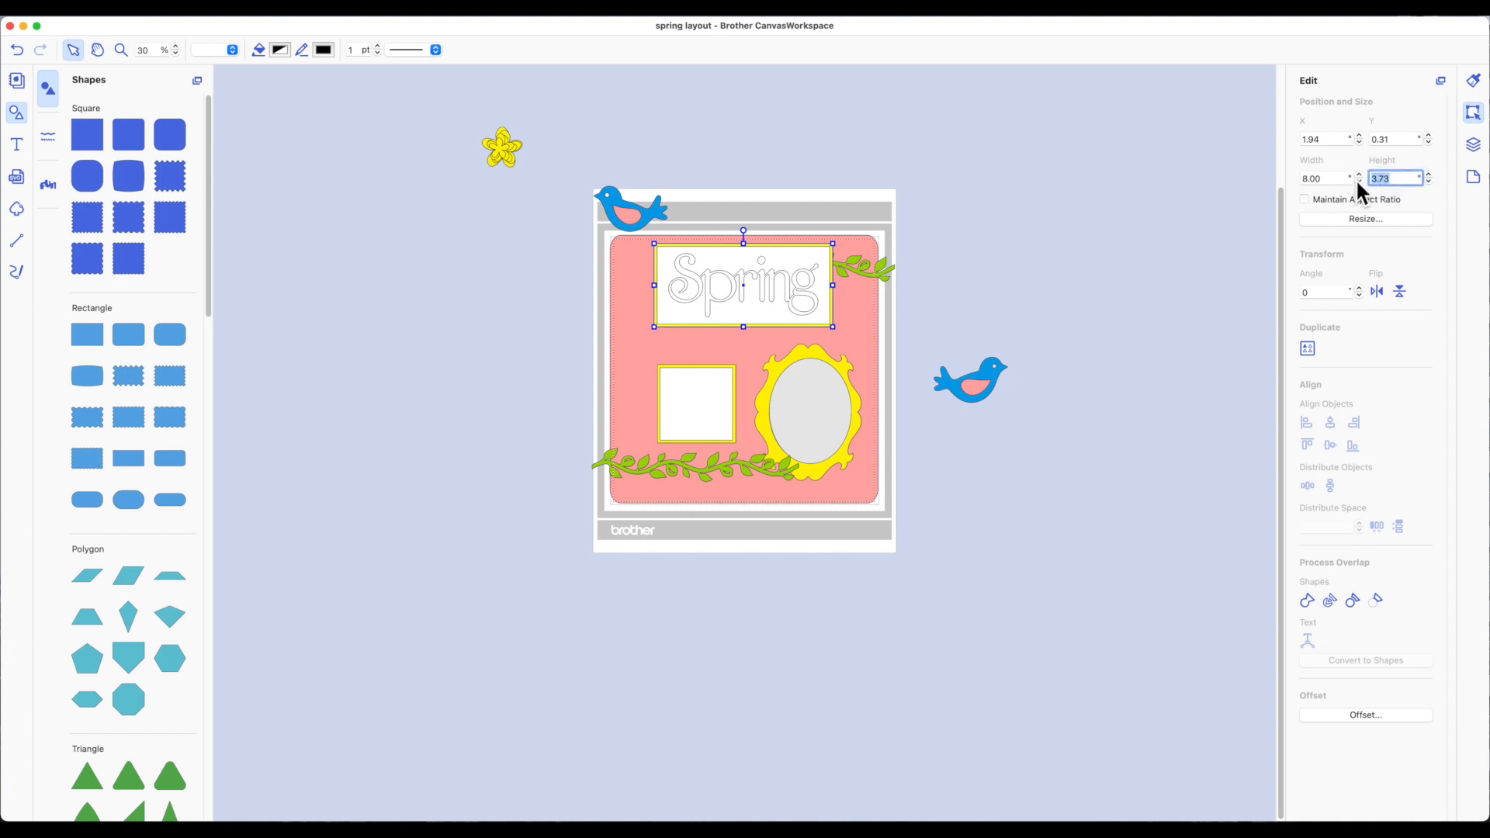
pyautogui.write('3.5')
pyautogui.press('Return')
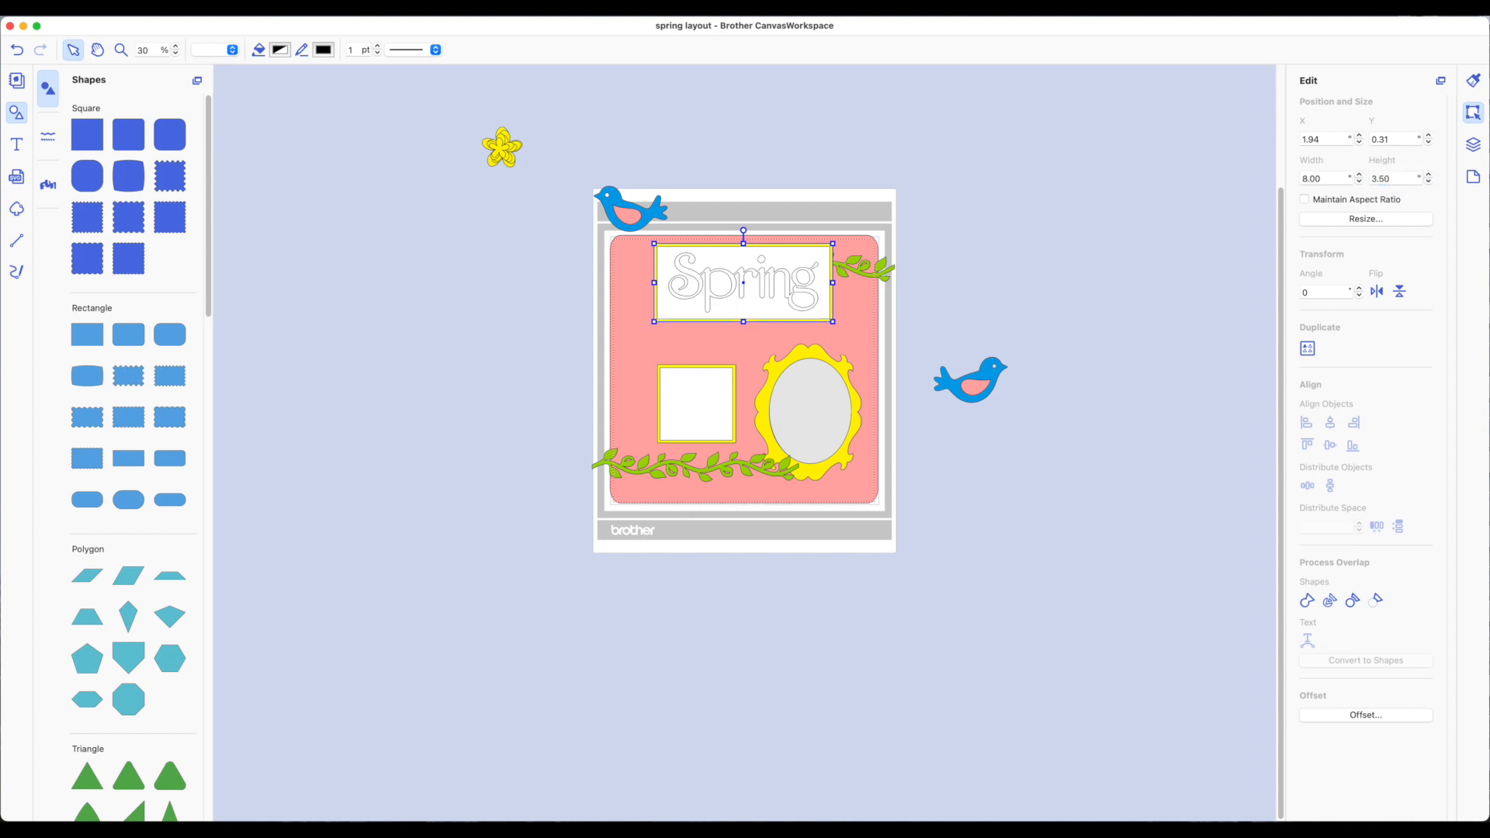
pyautogui.click(1397, 180)
pyautogui.write('3.25')
pyautogui.press('Return')
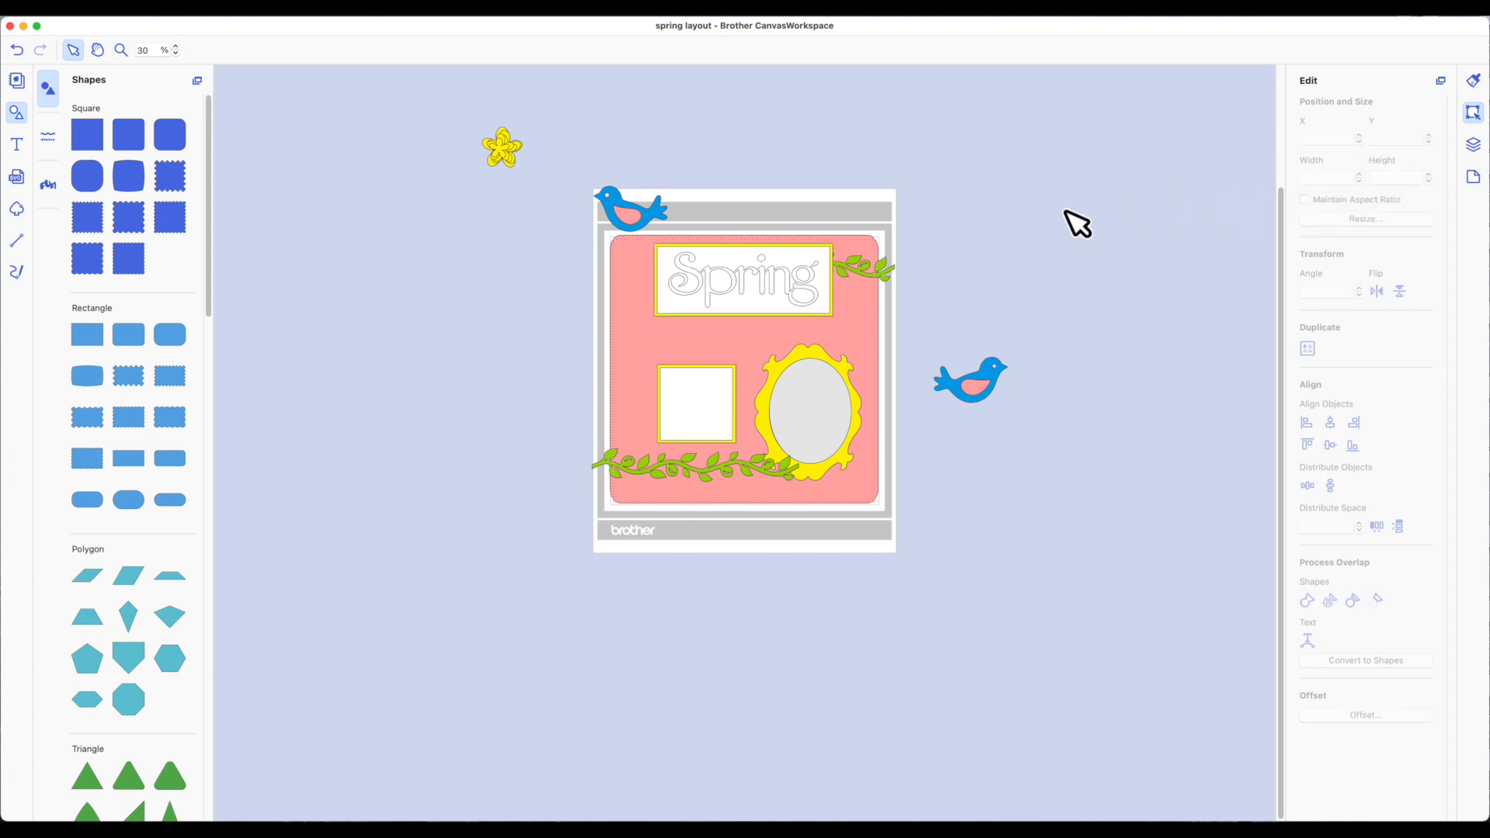
pyautogui.moveTo(784, 291); pyautogui.dragTo(783, 292)
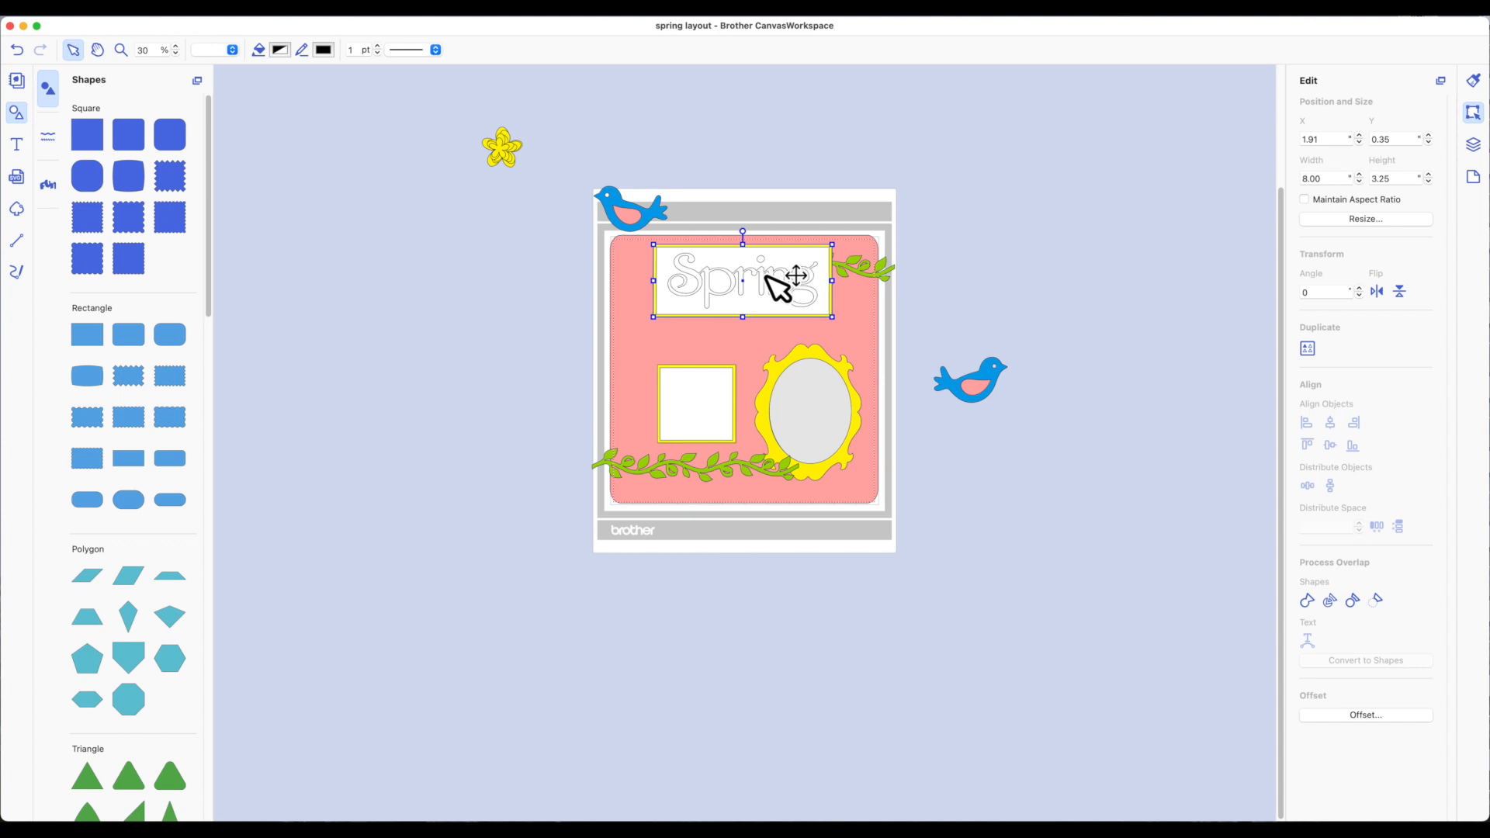
# - Bring the yellow oval frame to the front and position it over the lower vine's right end
pyautogui.click(811, 397)
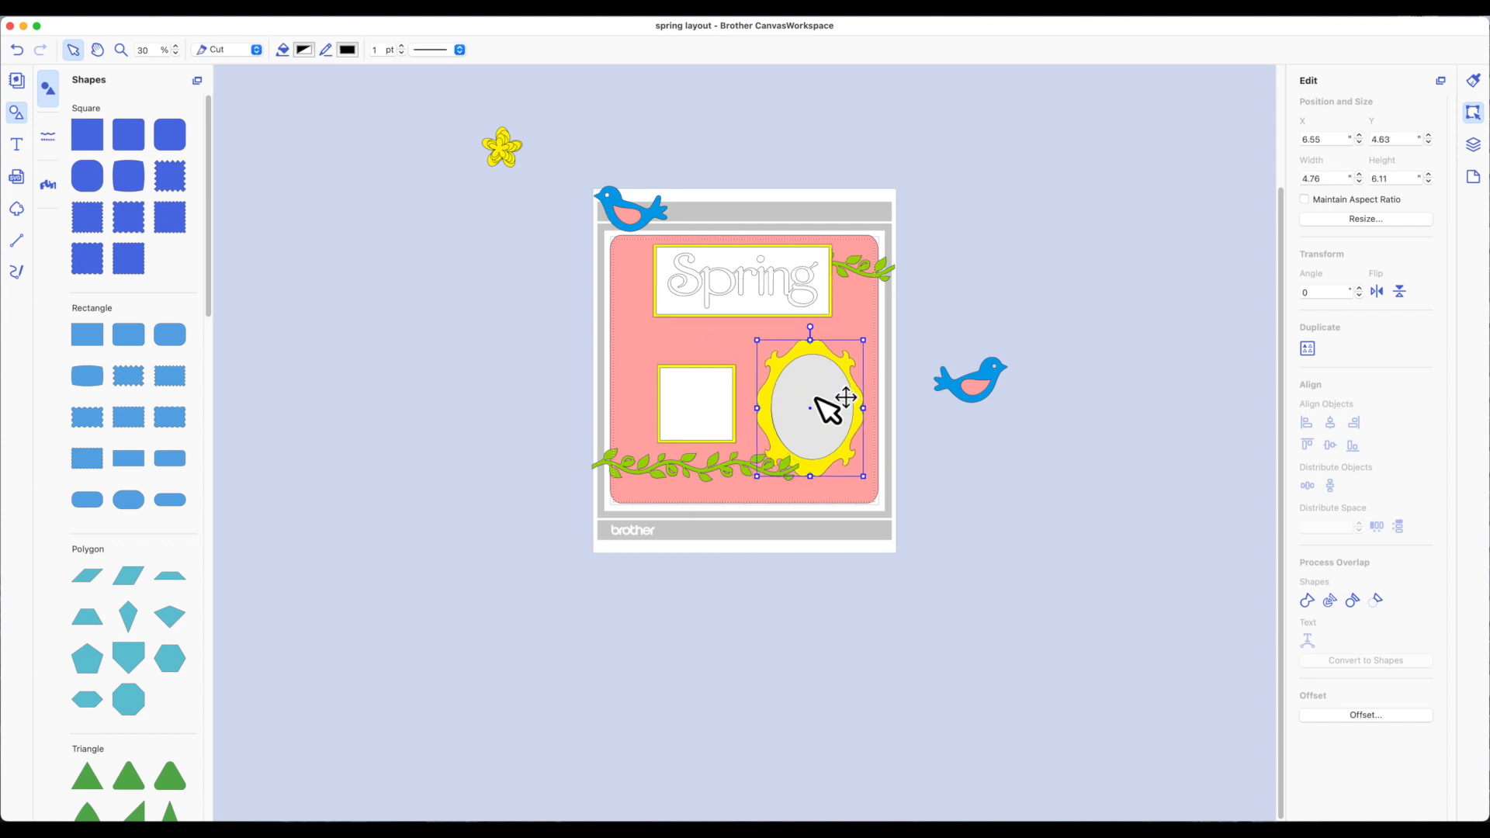
pyautogui.rightClick(809, 397)
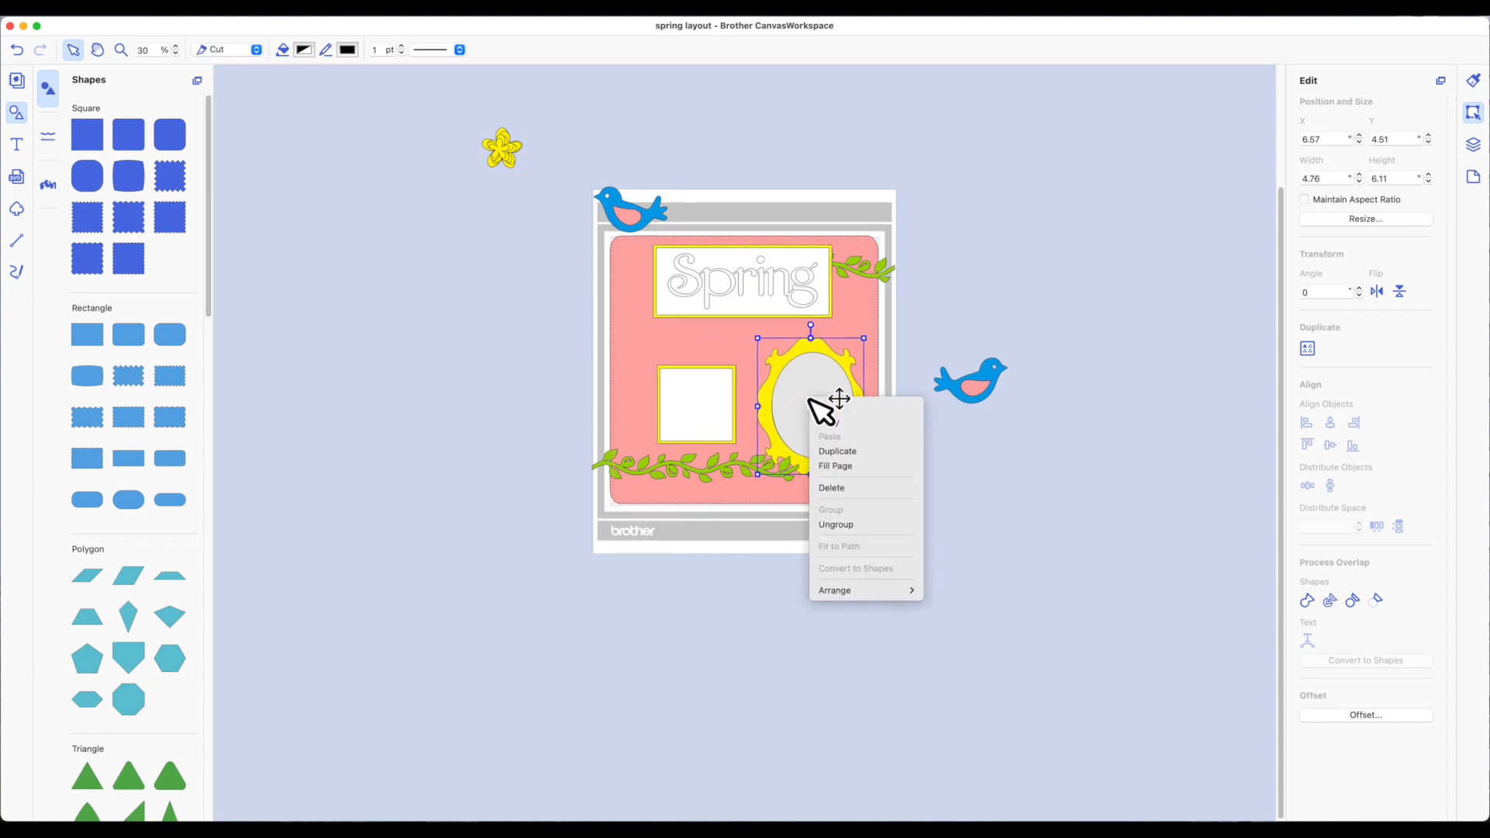
pyautogui.moveTo(882, 593)
pyautogui.click(957, 594)
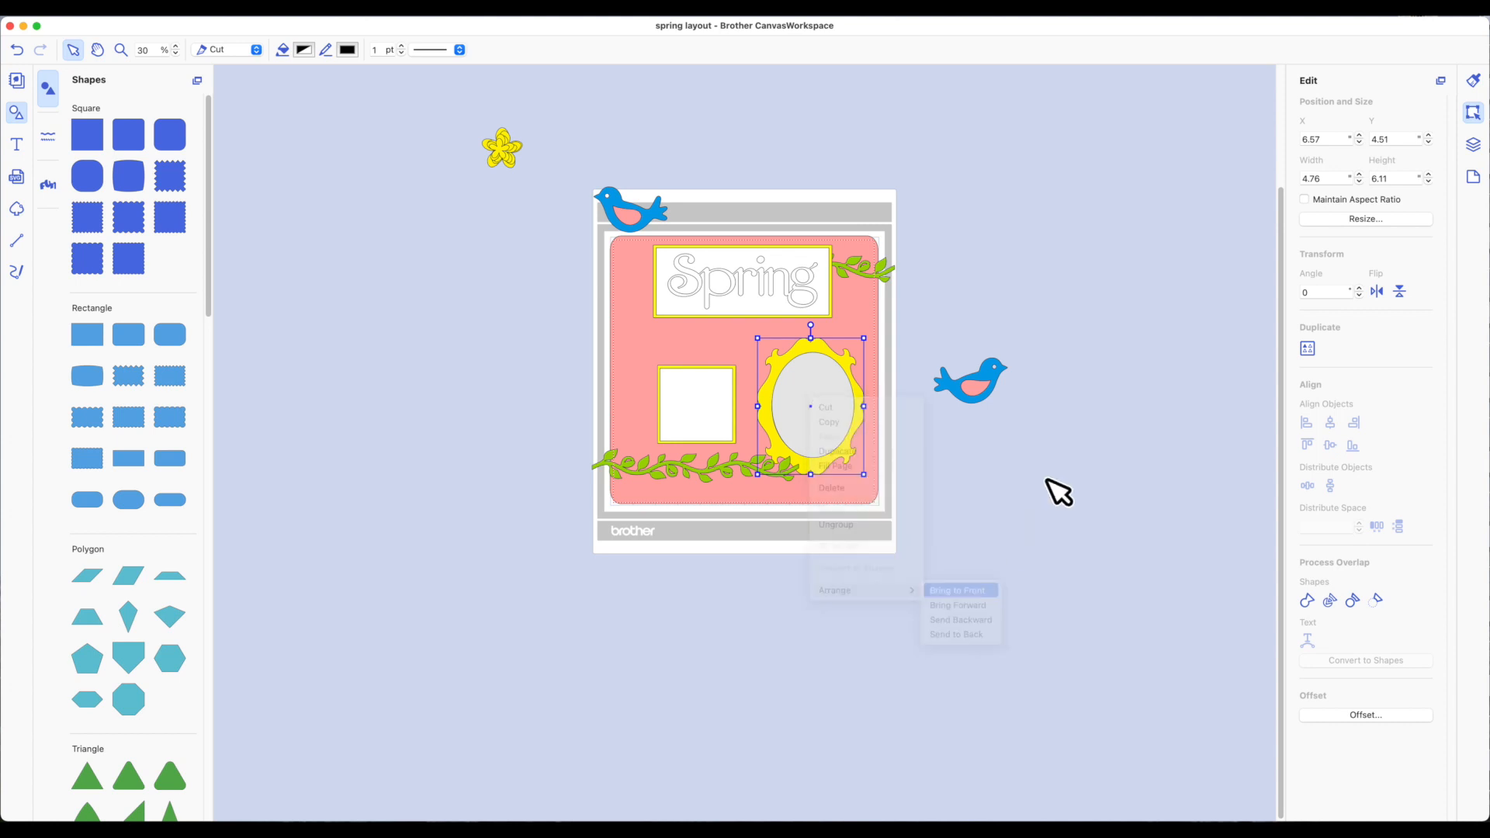
pyautogui.moveTo(813, 443); pyautogui.dragTo(815, 462)
# - Reposition the two vines behind the "Spring" title and oval frame, and nudge the oval frame up to about Y 5.04
pyautogui.moveTo(697, 468); pyautogui.dragTo(716, 466)
pyautogui.click(884, 281)
pyautogui.click(888, 270)
pyautogui.moveTo(899, 281); pyautogui.dragTo(680, 294)
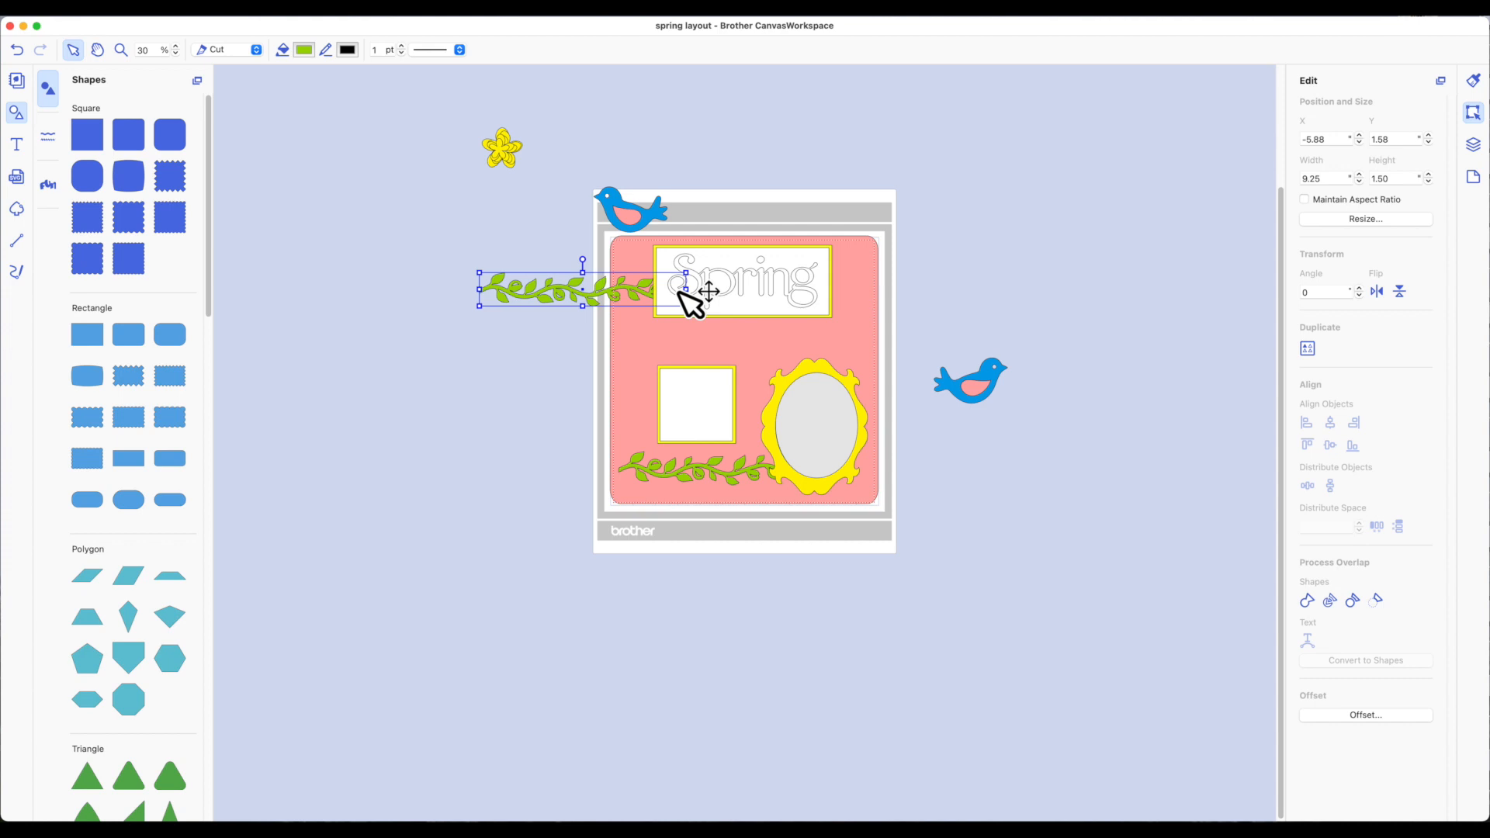
pyautogui.moveTo(566, 289); pyautogui.dragTo(710, 305)
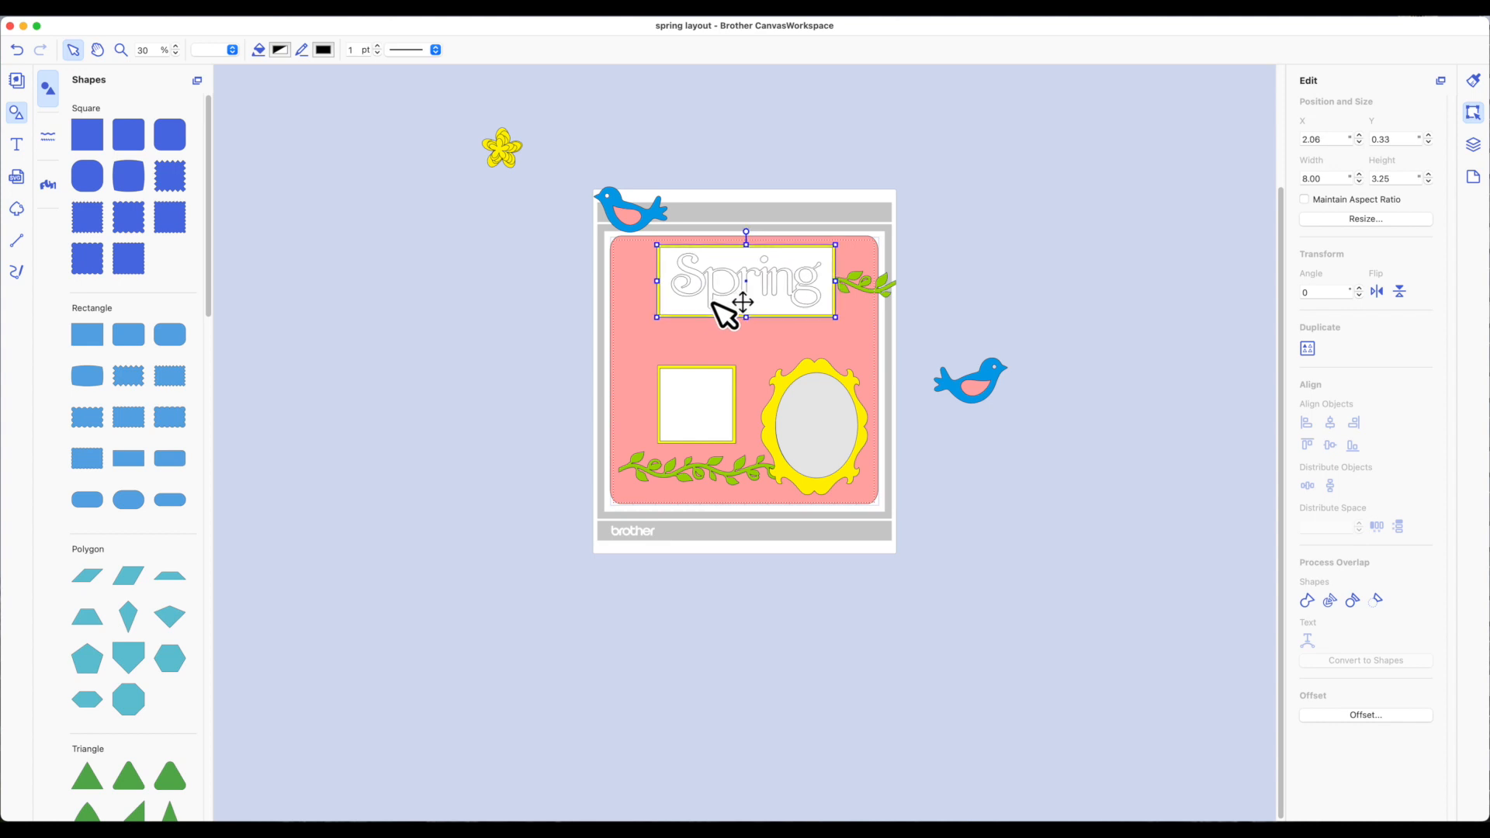
pyautogui.click(955, 283)
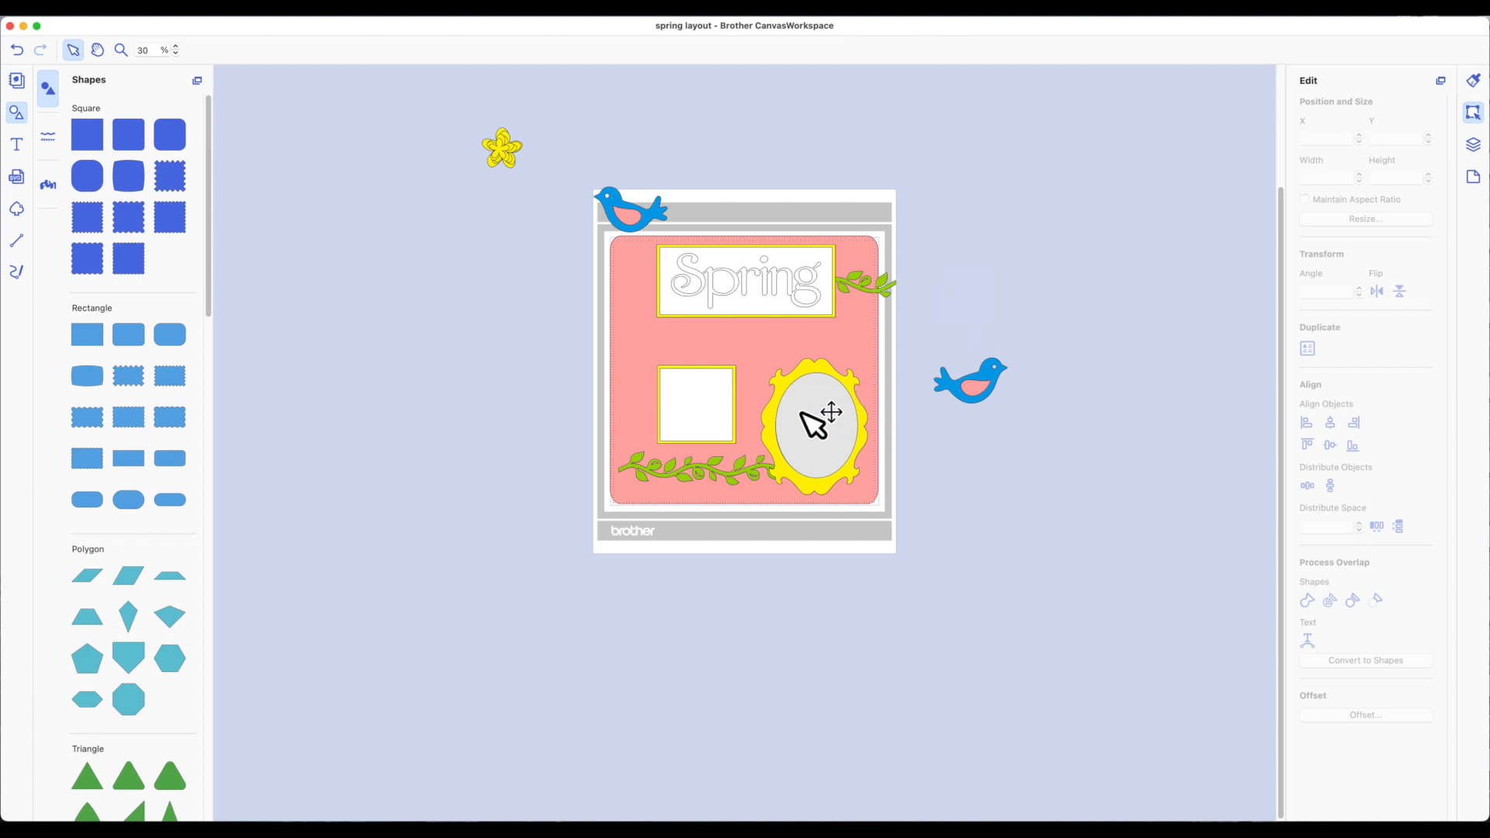
pyautogui.moveTo(852, 406); pyautogui.dragTo(849, 397)
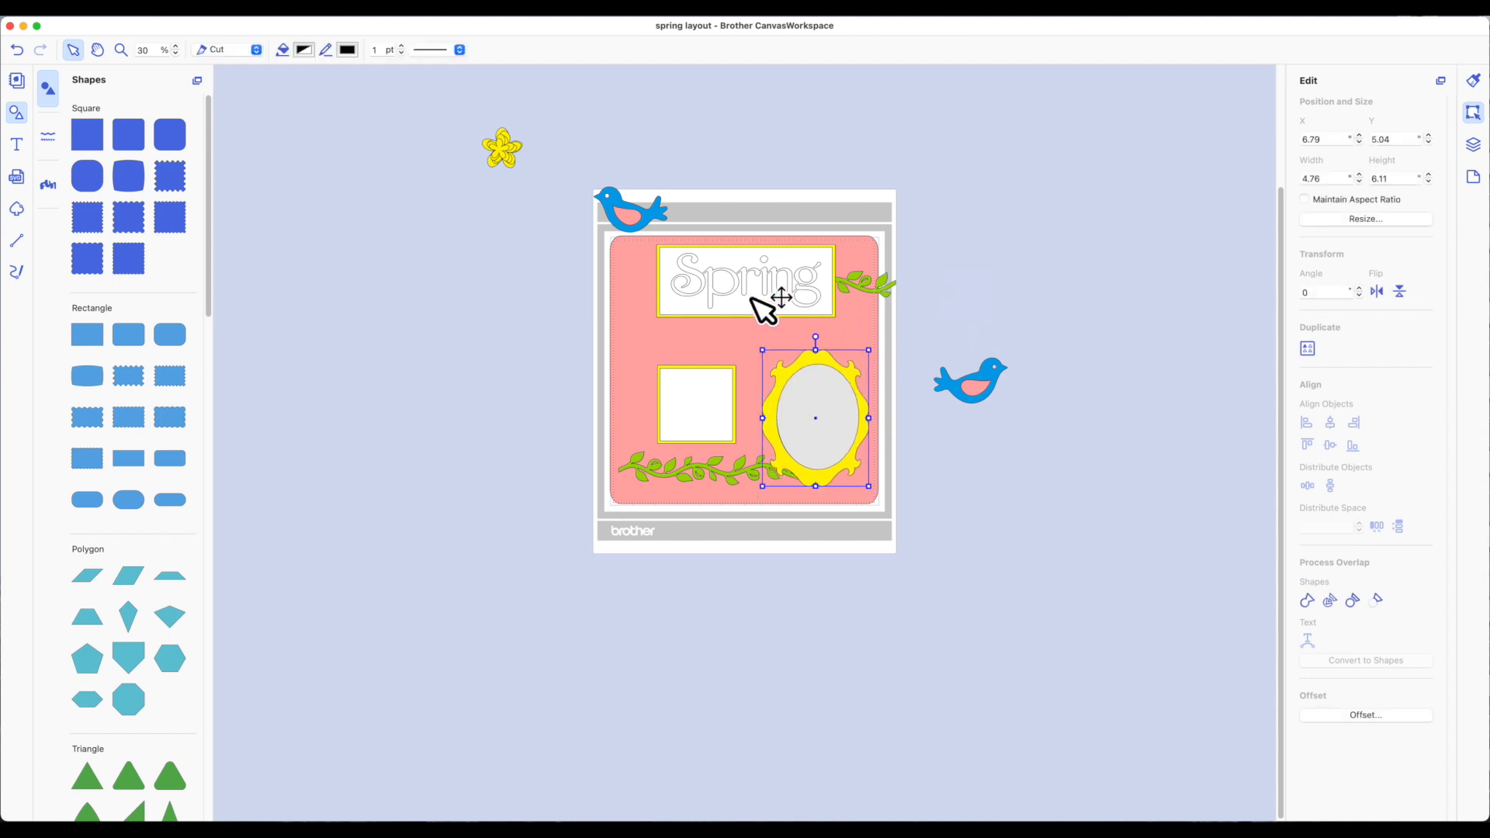
# - Move the blue bird from beside the mat onto the lower vine next to the oval frame and bring it to the front
pyautogui.click(986, 380)
pyautogui.moveTo(941, 385); pyautogui.dragTo(749, 458)
pyautogui.rightClick(749, 460)
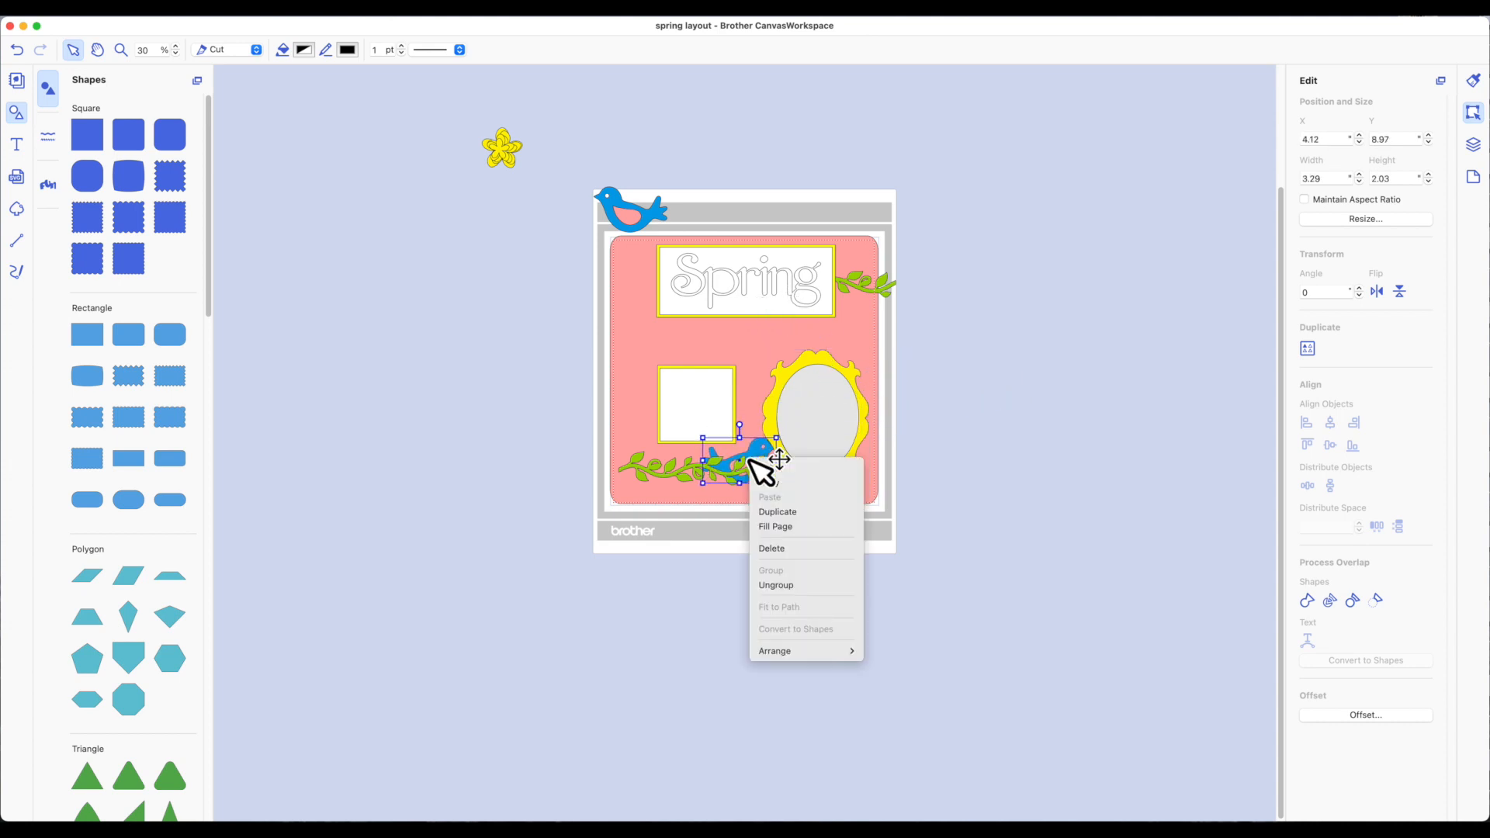
pyautogui.moveTo(776, 656)
pyautogui.click(900, 652)
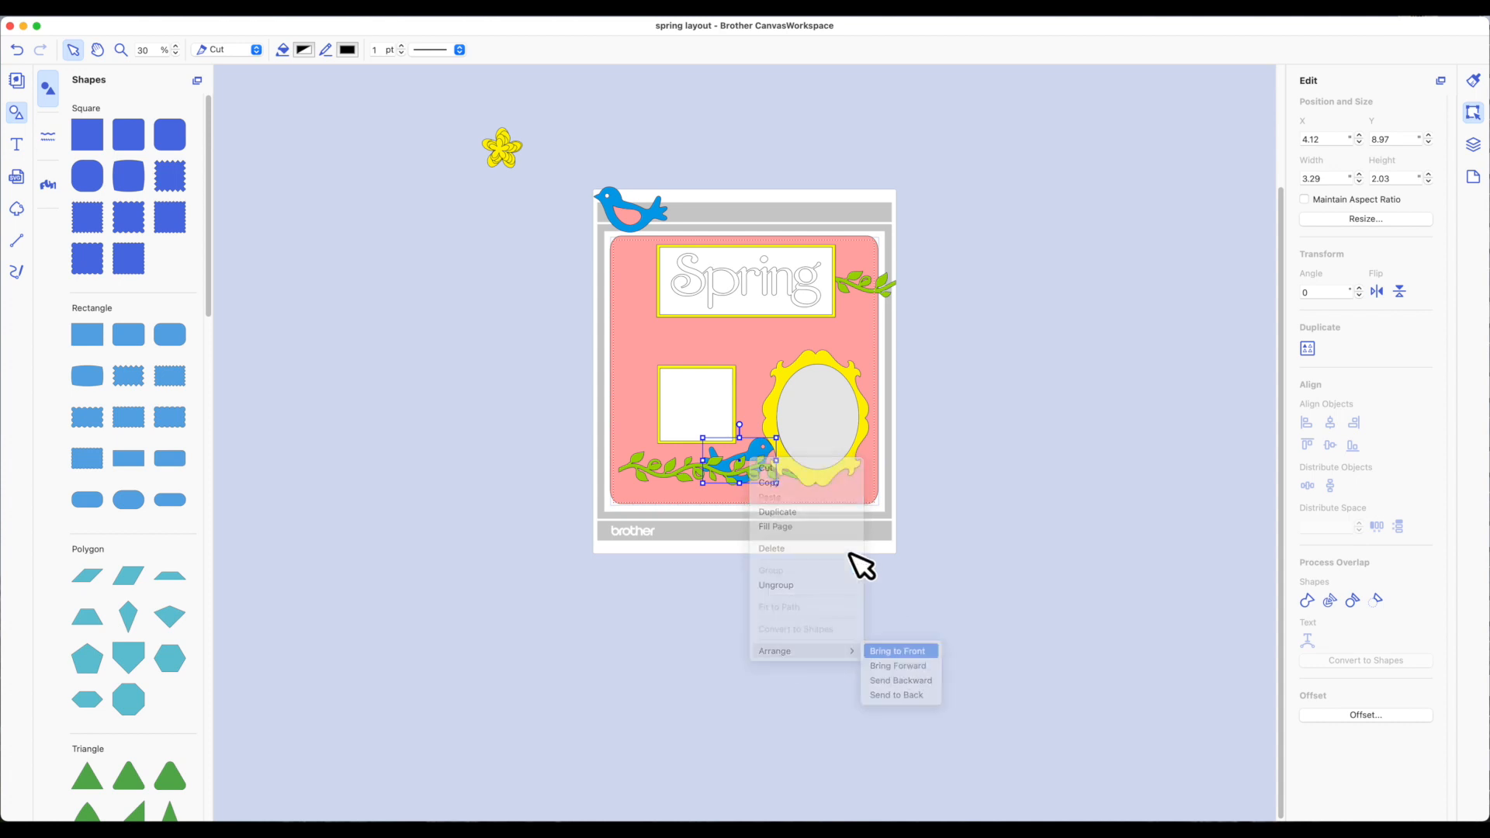
# - Shift the lower vine slightly down and right under the bird, to about X 0.67, Y 9.85
pyautogui.click(661, 471)
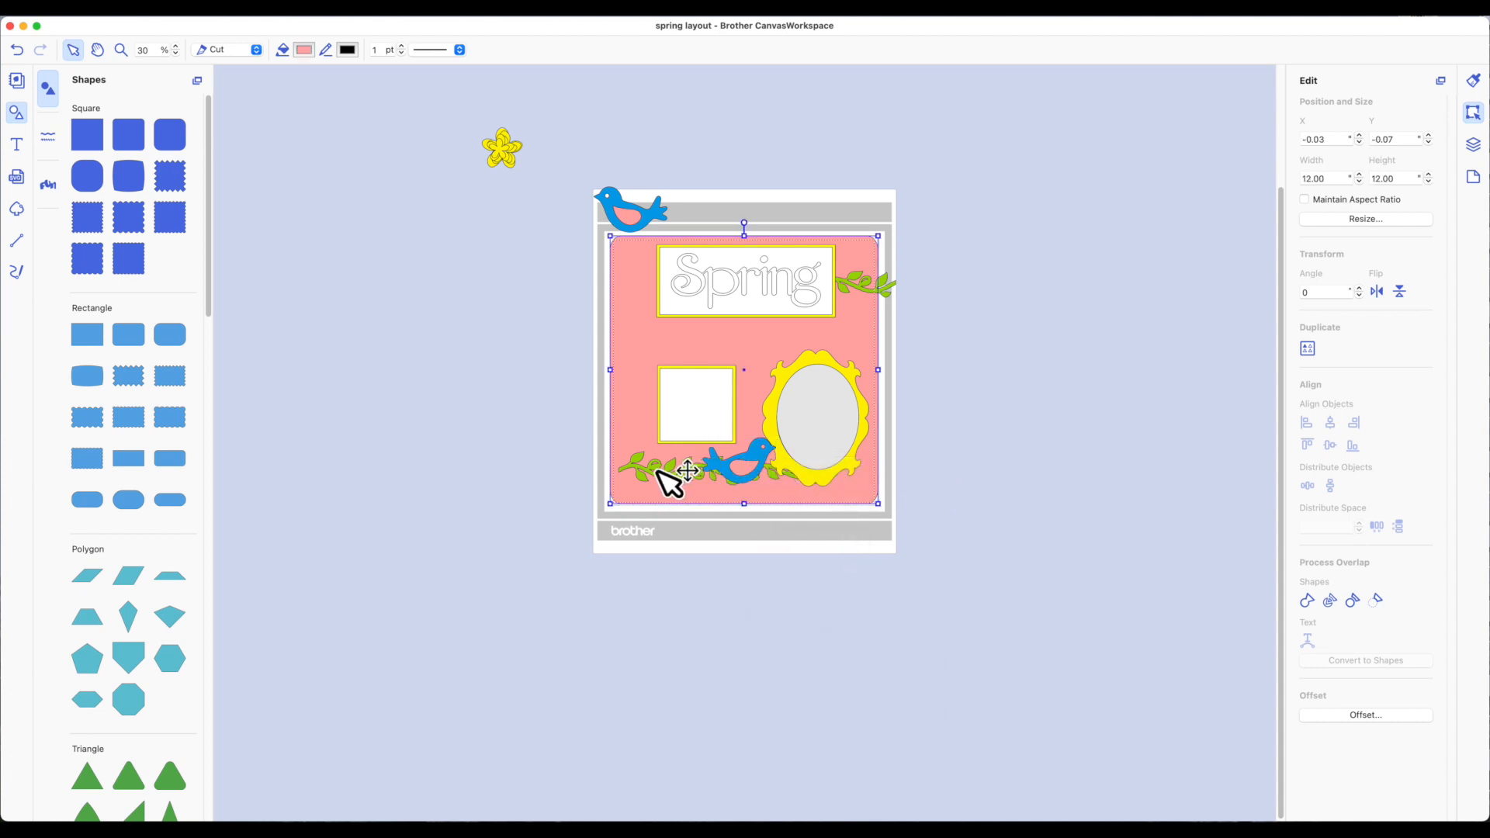
pyautogui.click(654, 484)
pyautogui.click(682, 481)
pyautogui.moveTo(712, 479); pyautogui.dragTo(718, 481)
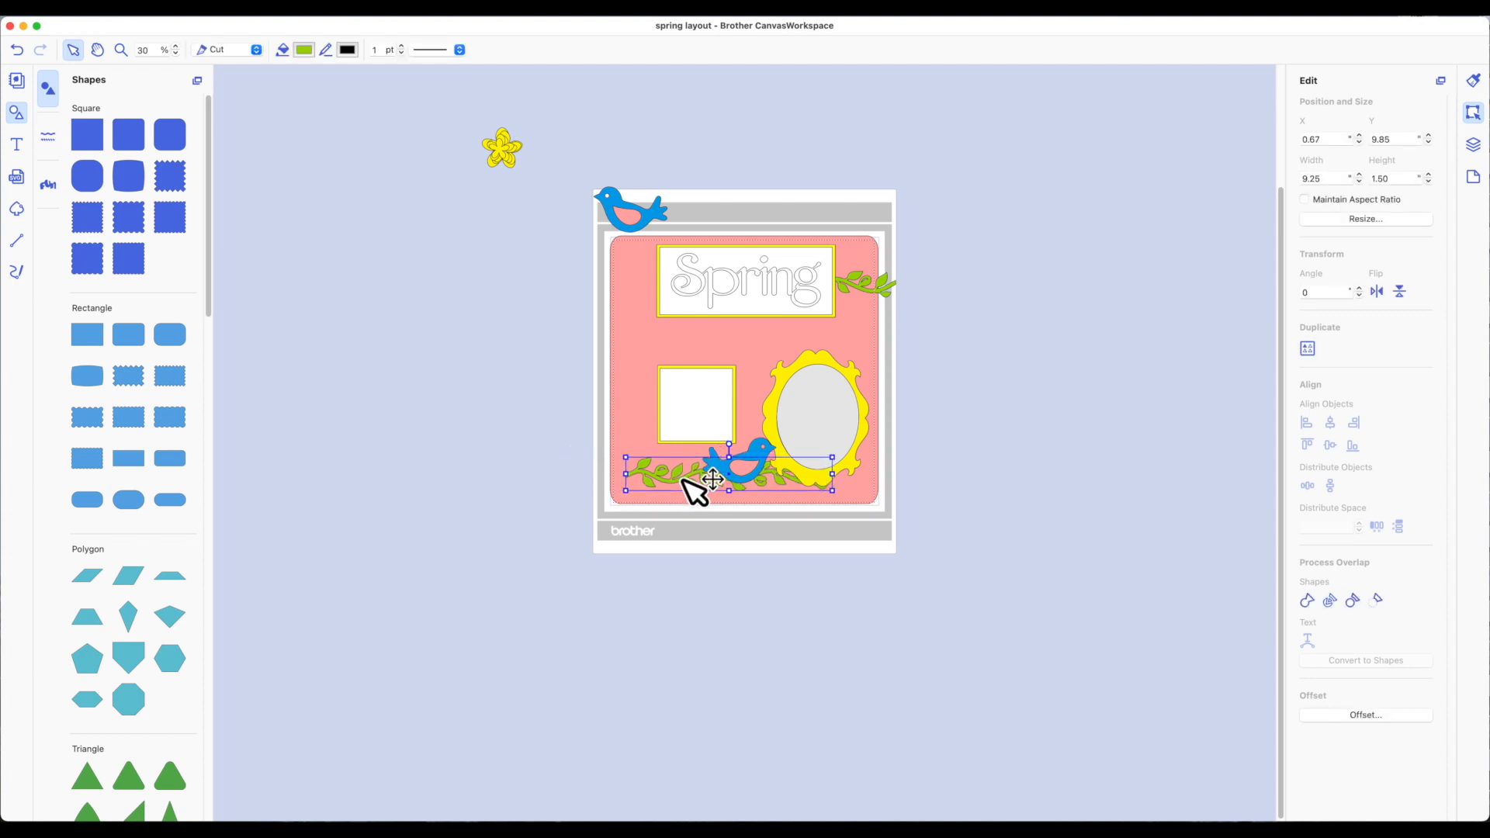
# - Nudge the large blue bird slightly right on the lower vine and shift the square photo mat up and left
pyautogui.click(993, 439)
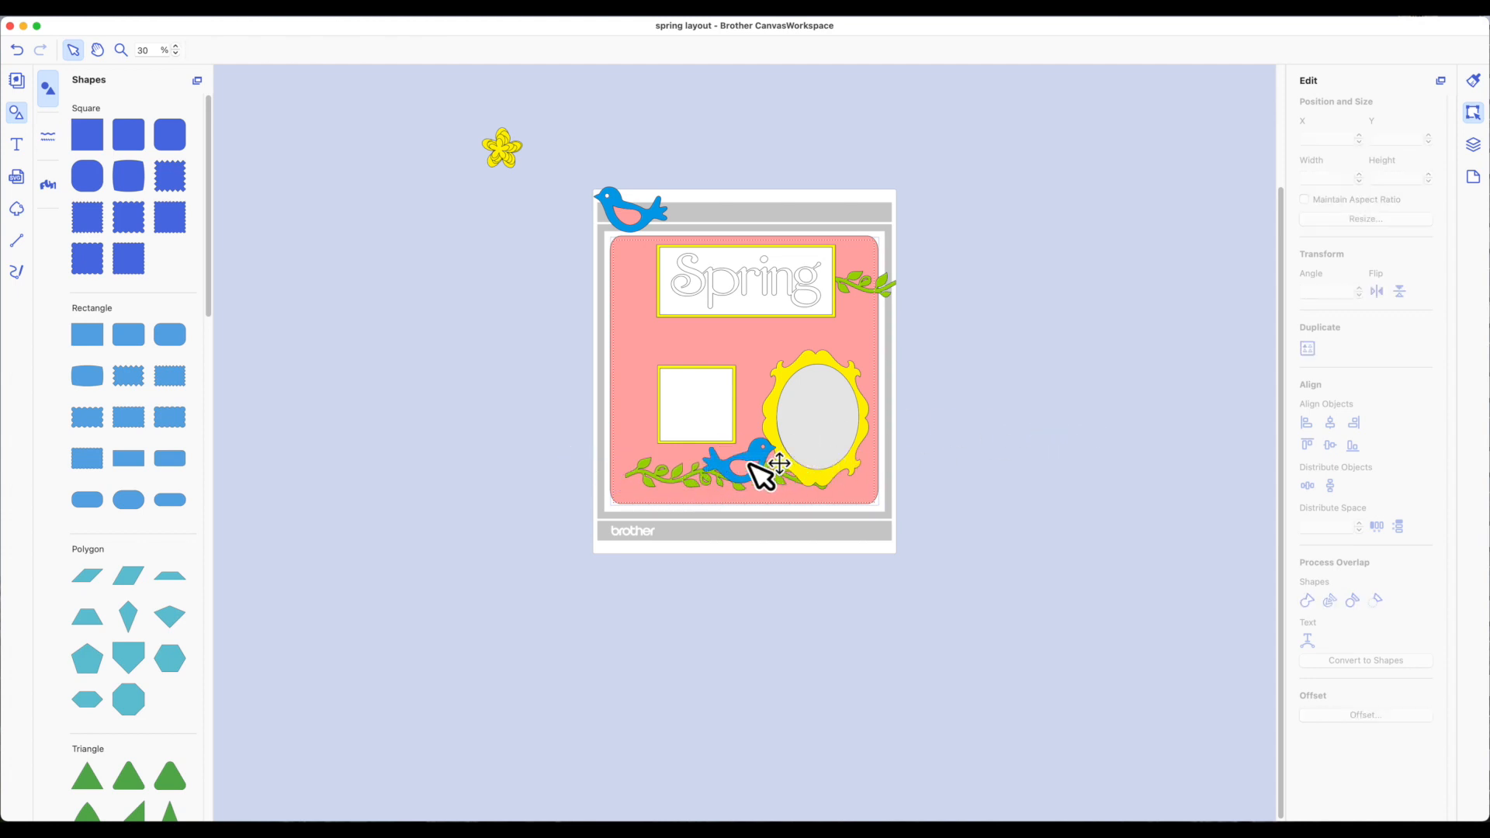
pyautogui.click(753, 464)
pyautogui.moveTo(753, 463); pyautogui.dragTo(764, 463)
pyautogui.click(702, 406)
pyautogui.moveTo(699, 404); pyautogui.dragTo(679, 397)
# - Move the small blue bird to the square photo mat's upper right corner, at about X 3.22, Y 4.31, and bring it to the front
pyautogui.click(638, 224)
pyautogui.moveTo(658, 249); pyautogui.dragTo(734, 355)
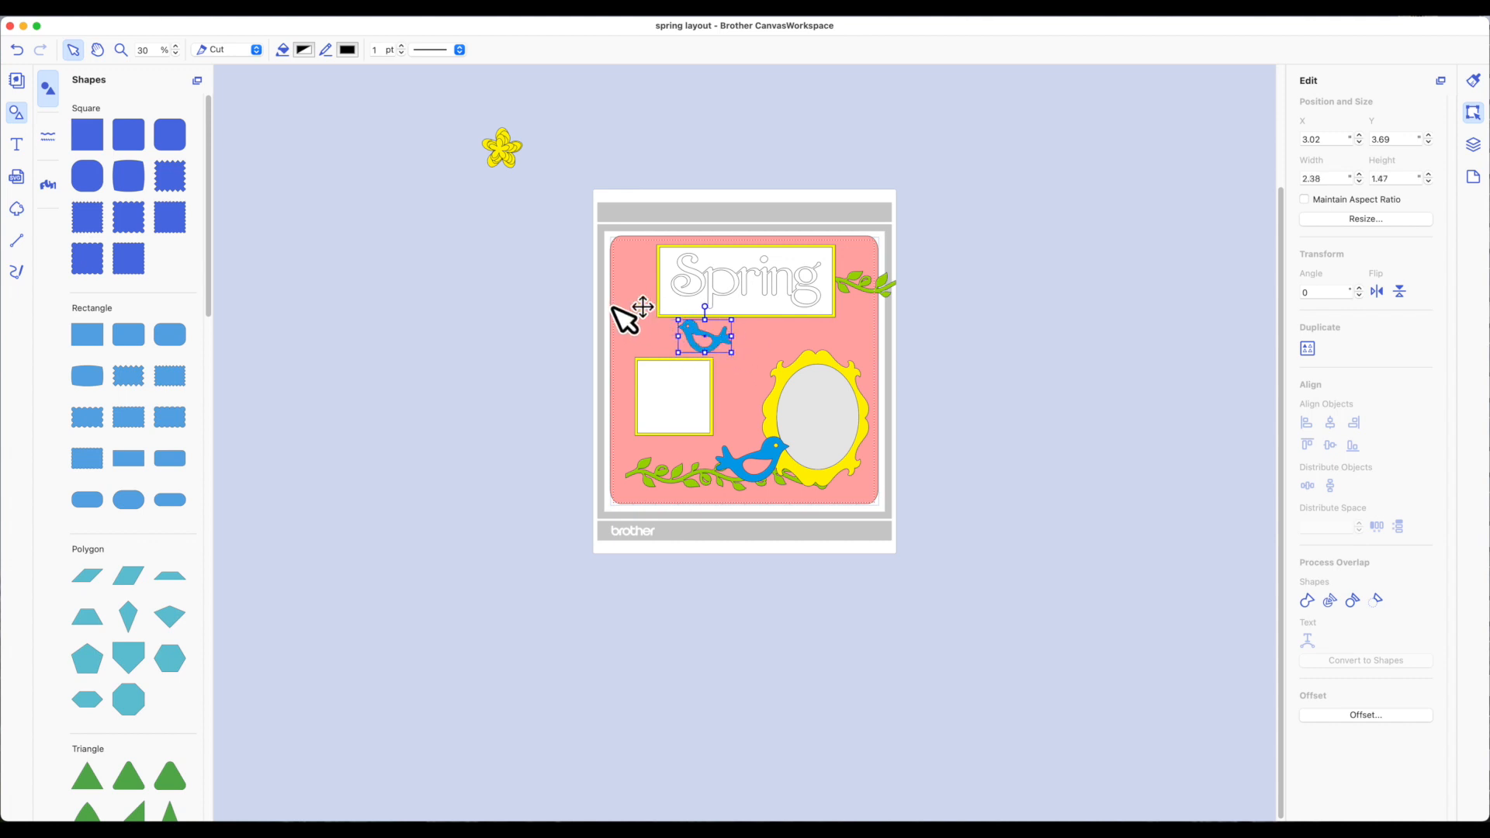
pyautogui.moveTo(712, 347); pyautogui.dragTo(717, 356)
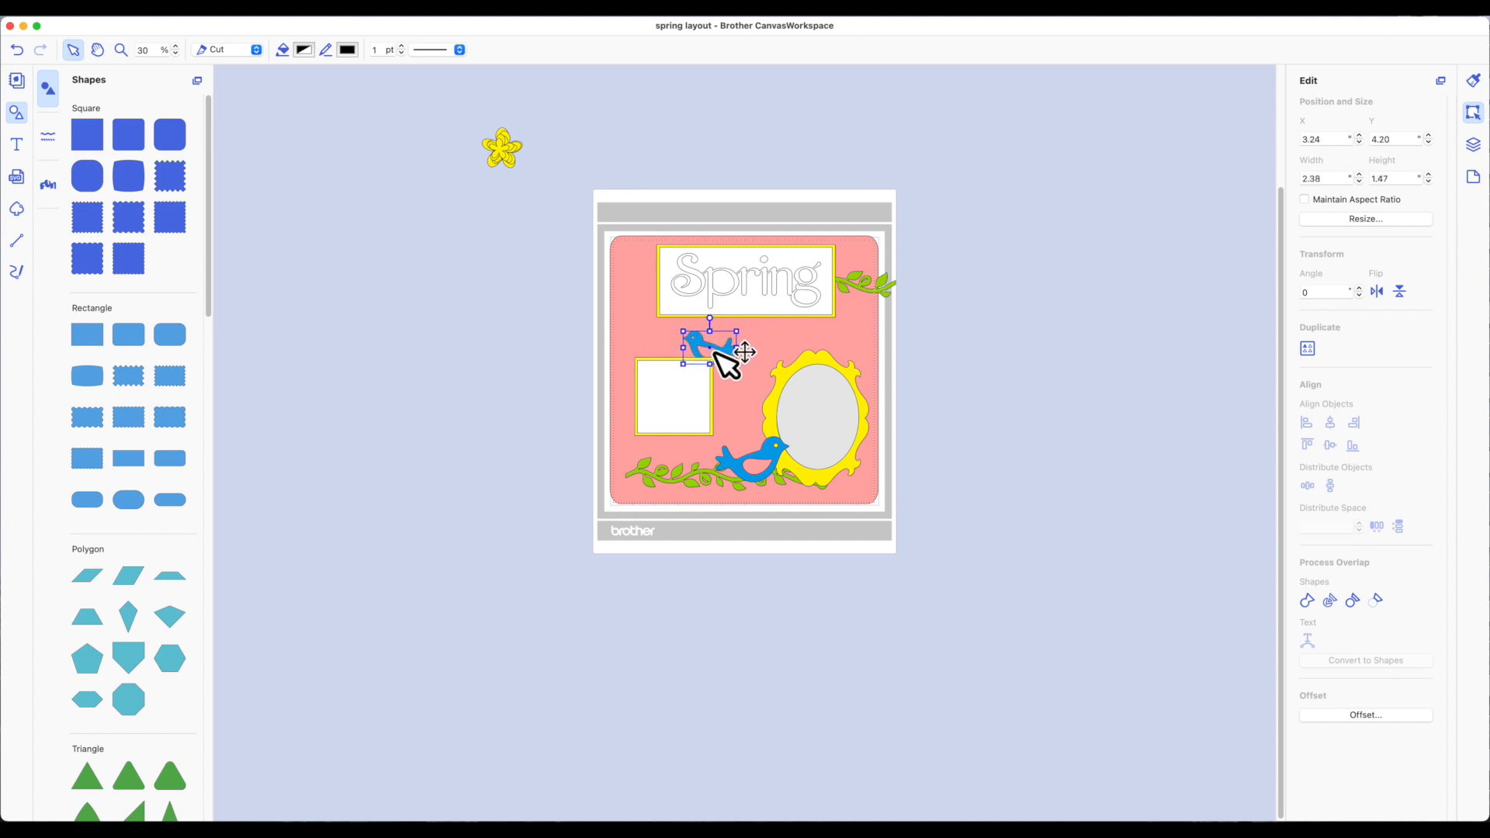
pyautogui.rightClick(716, 354)
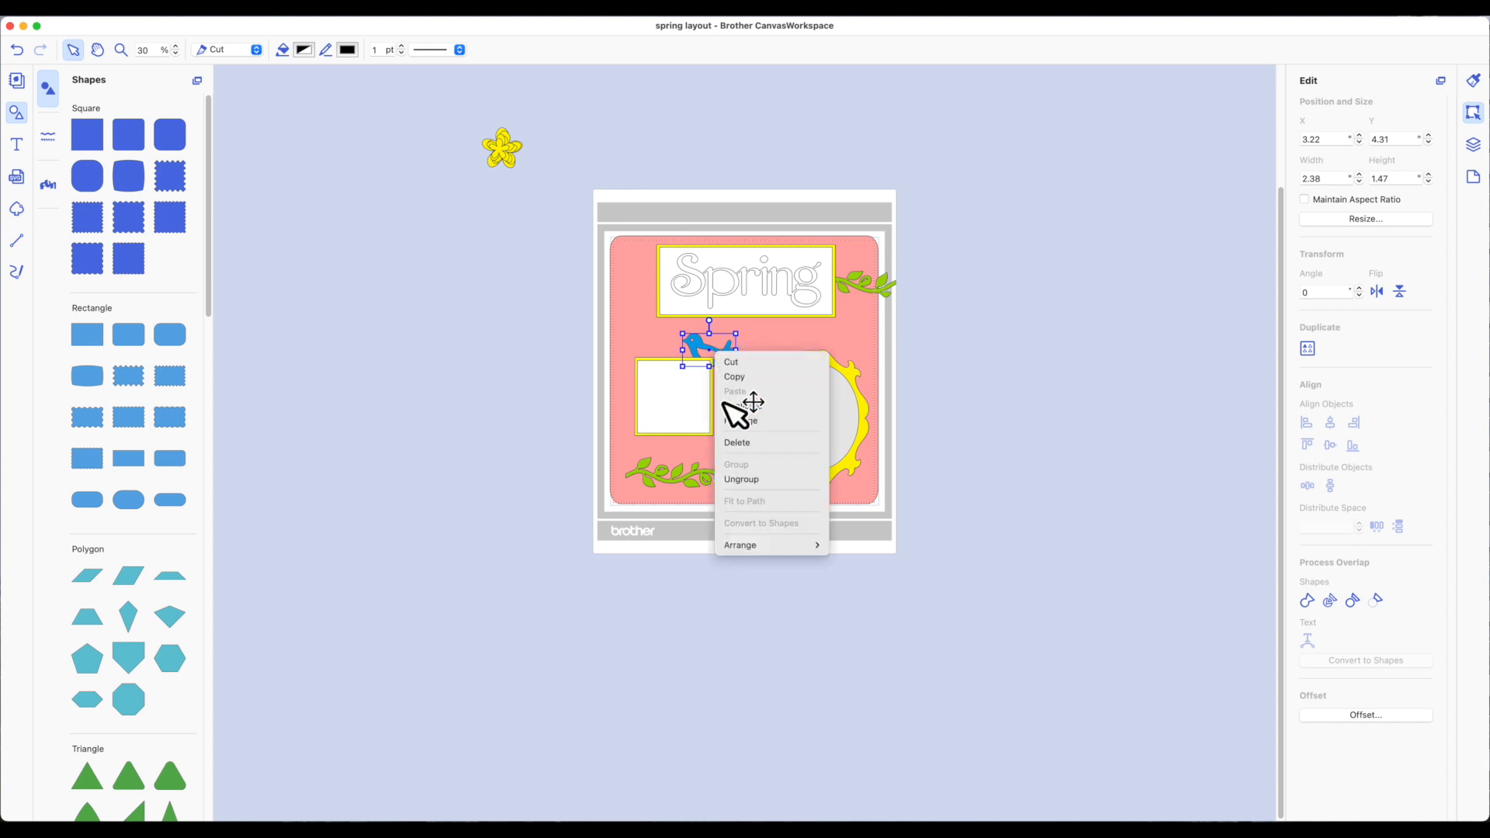
pyautogui.moveTo(805, 544)
pyautogui.click(860, 545)
pyautogui.click(997, 393)
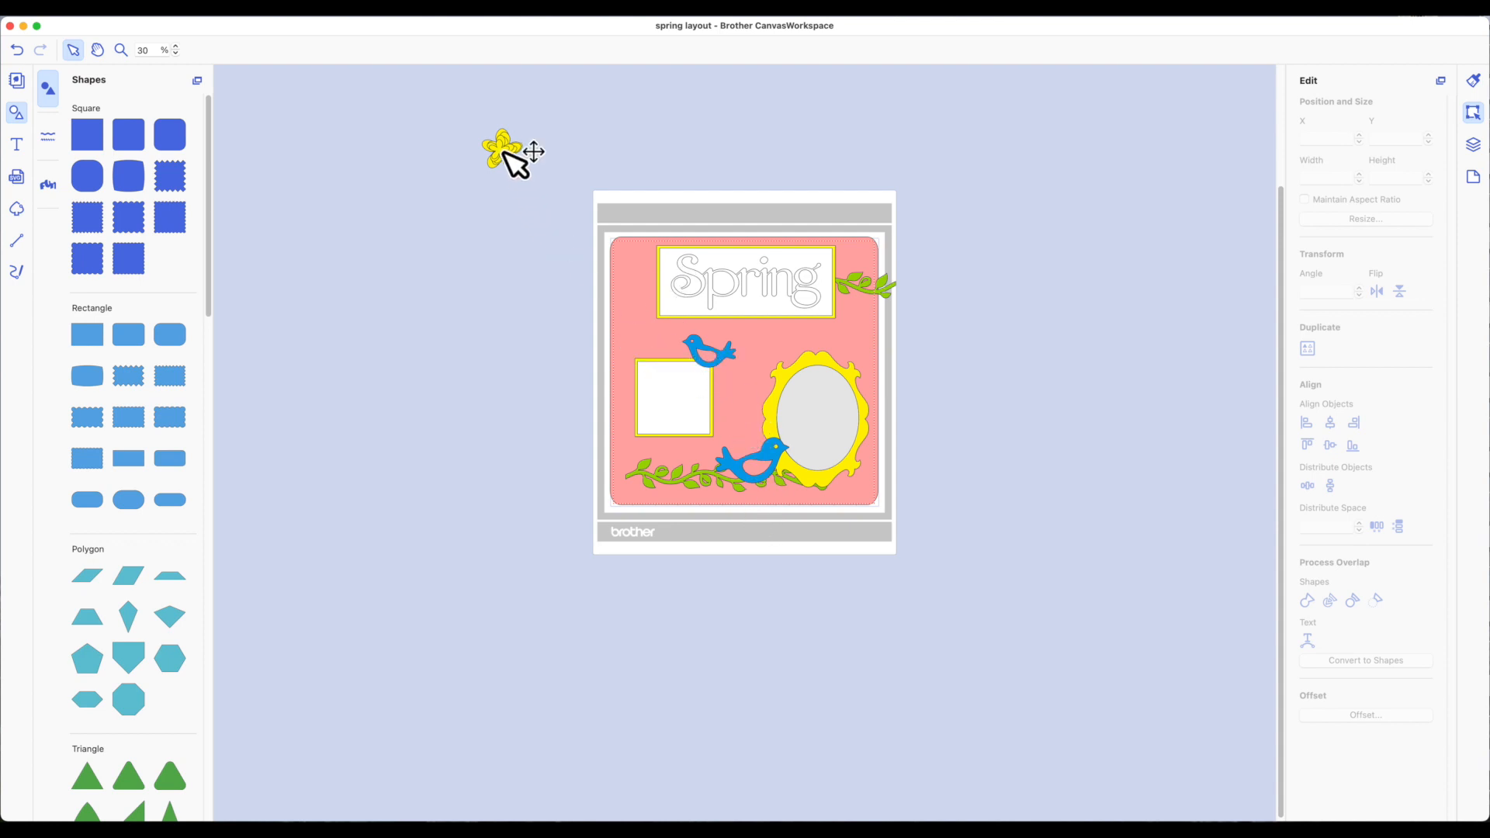
# - Recolor the yellow flower outside the mat with the blue sampled from the large bird
pyautogui.moveTo(505, 153); pyautogui.dragTo(512, 270)
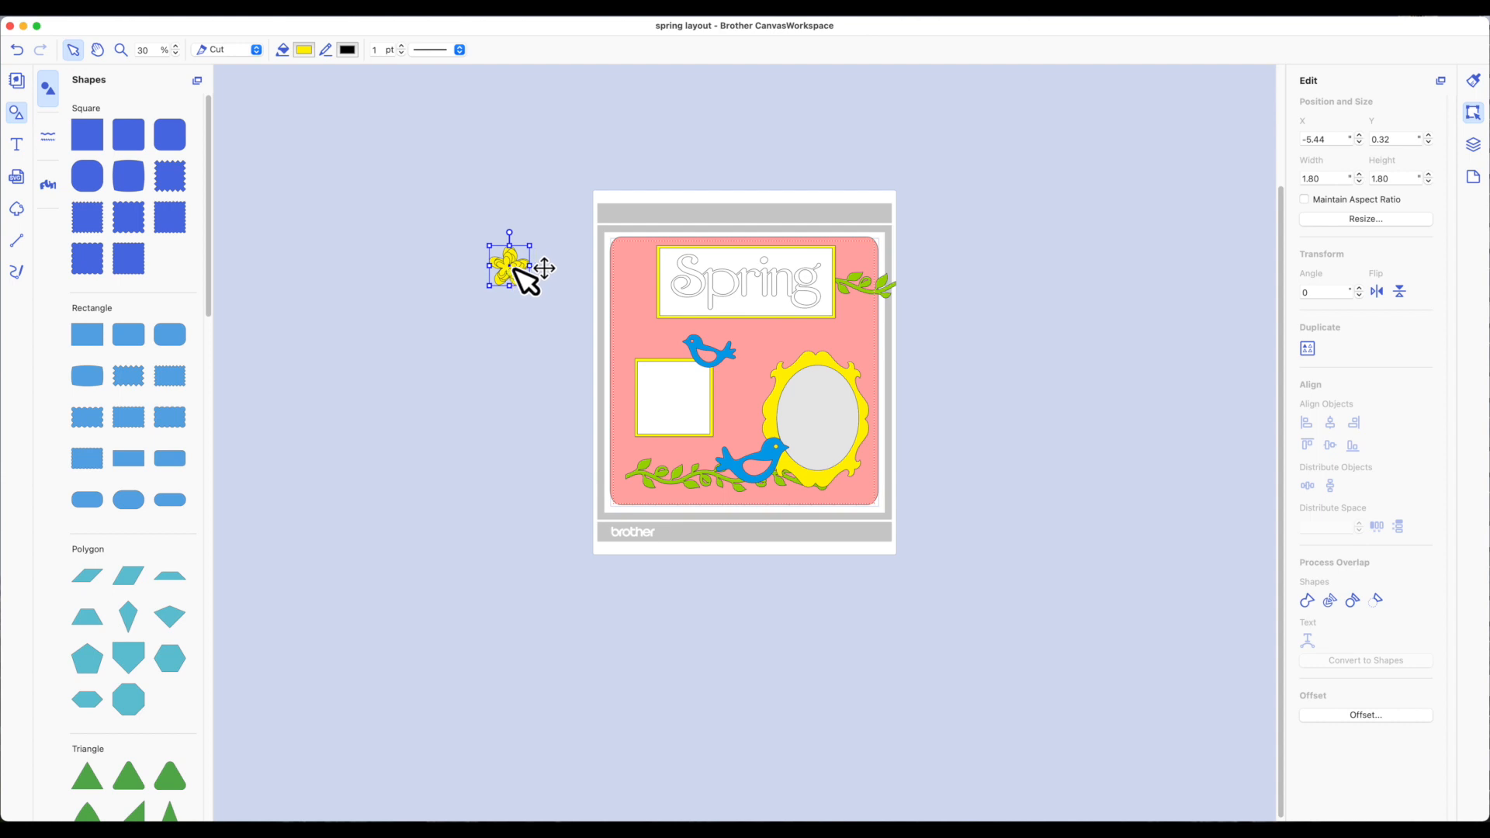
pyautogui.click(304, 50)
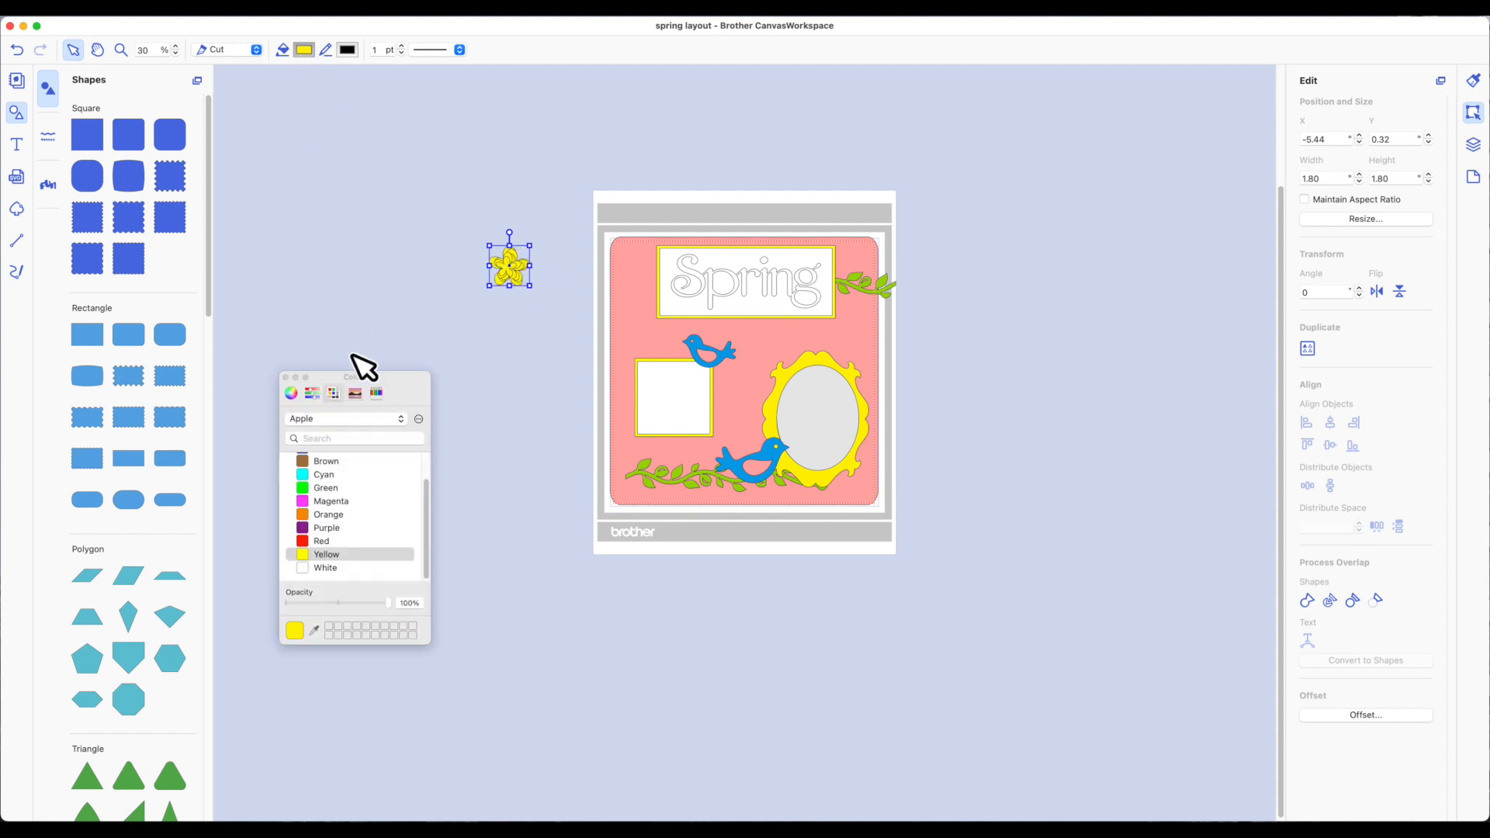
pyautogui.click(314, 630)
pyautogui.click(718, 467)
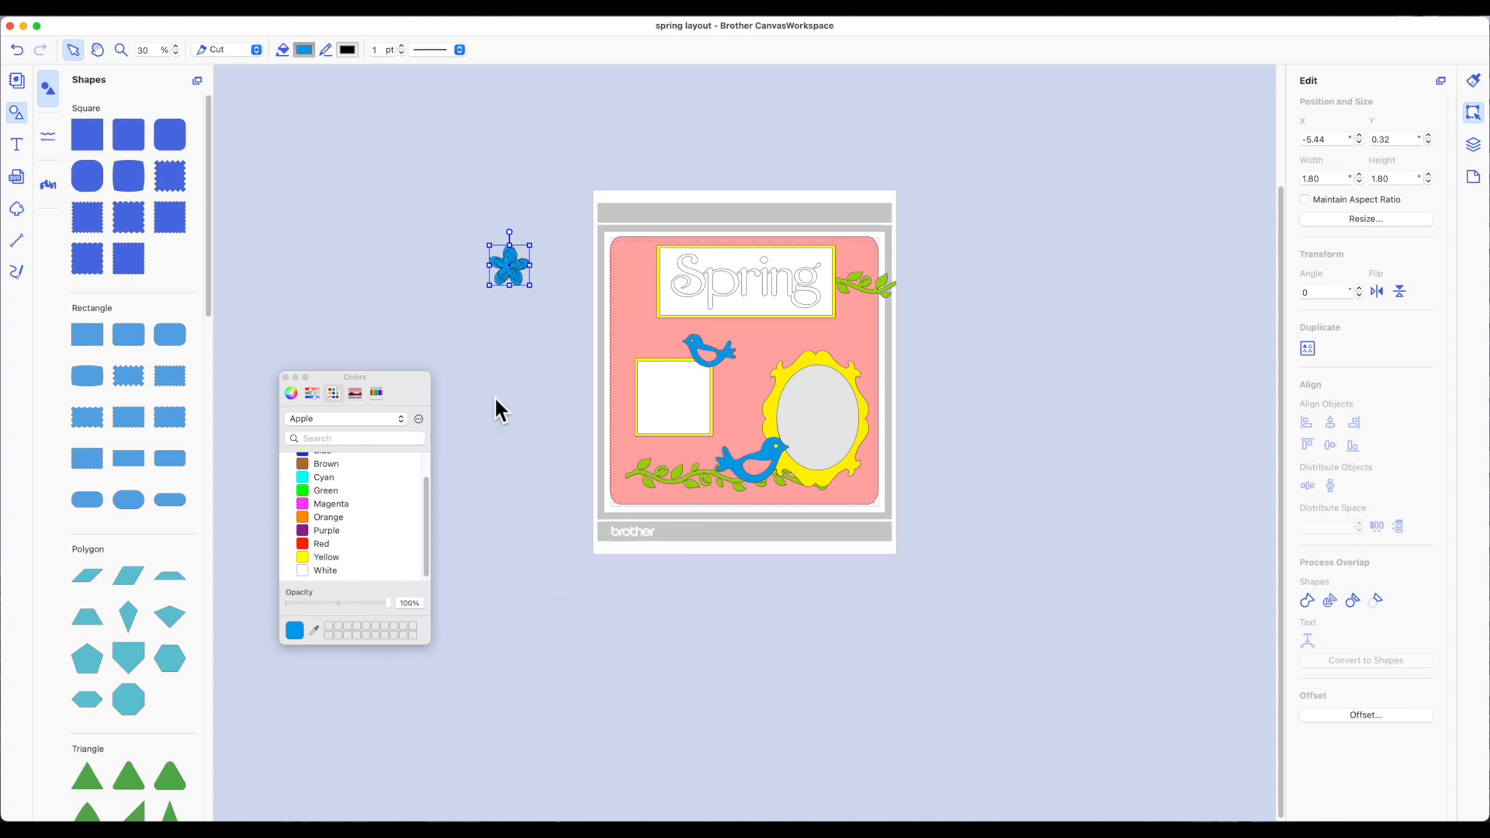
pyautogui.click(284, 377)
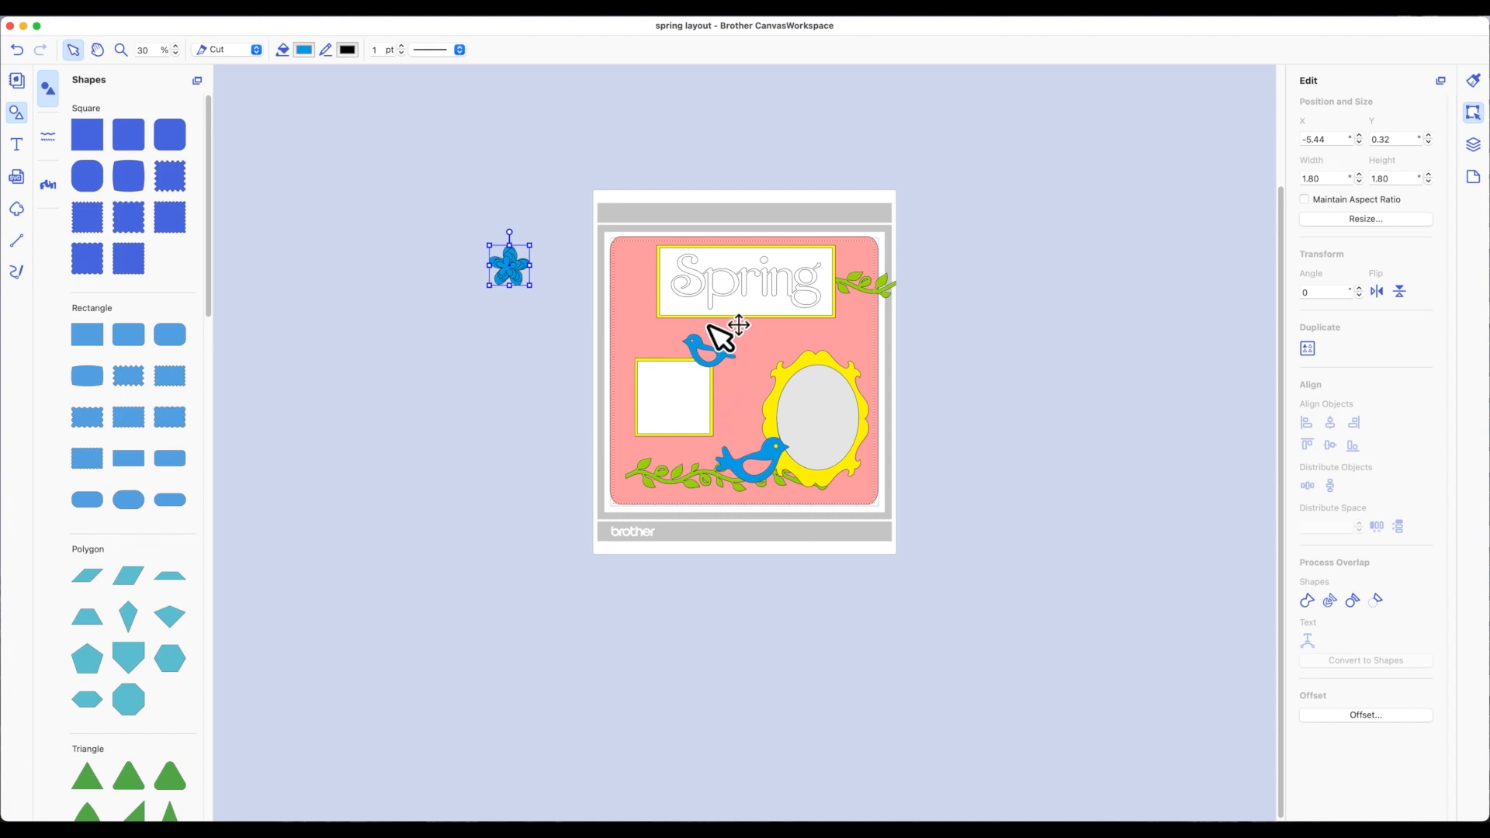
# - Shift the "Spring" title to about X 0.76, Y 0.39 and move the upper vine left and down to about X 2.24, Y 2.07
pyautogui.moveTo(717, 292); pyautogui.dragTo(688, 293)
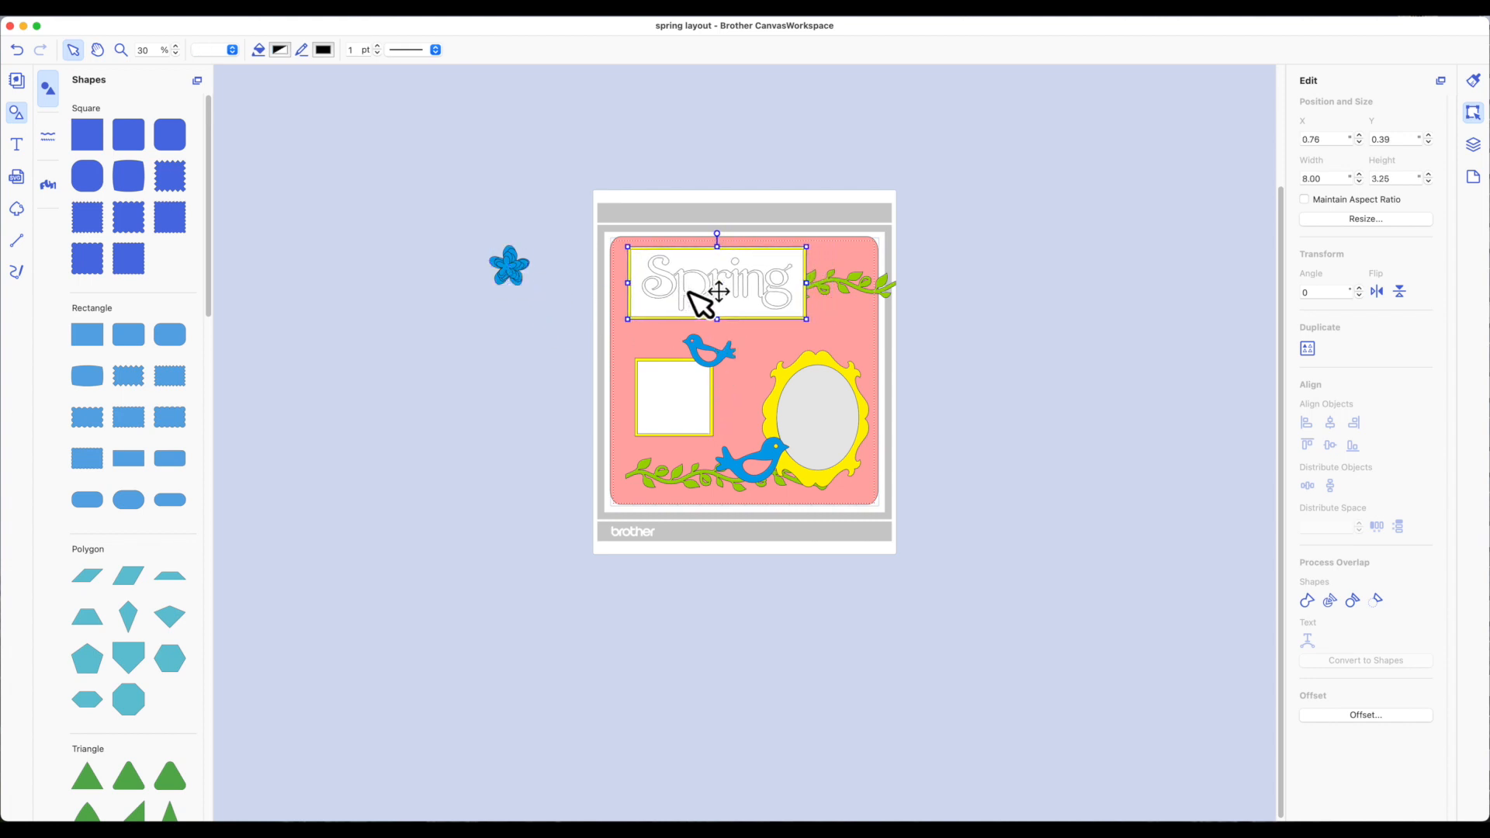
pyautogui.click(828, 301)
pyautogui.click(828, 301)
pyautogui.click(828, 301)
pyautogui.moveTo(827, 300); pyautogui.dragTo(819, 309)
# - Place the blue flower in the layout's upper right corner, just above the vine's right end
pyautogui.click(503, 270)
pyautogui.moveTo(503, 269); pyautogui.dragTo(845, 269)
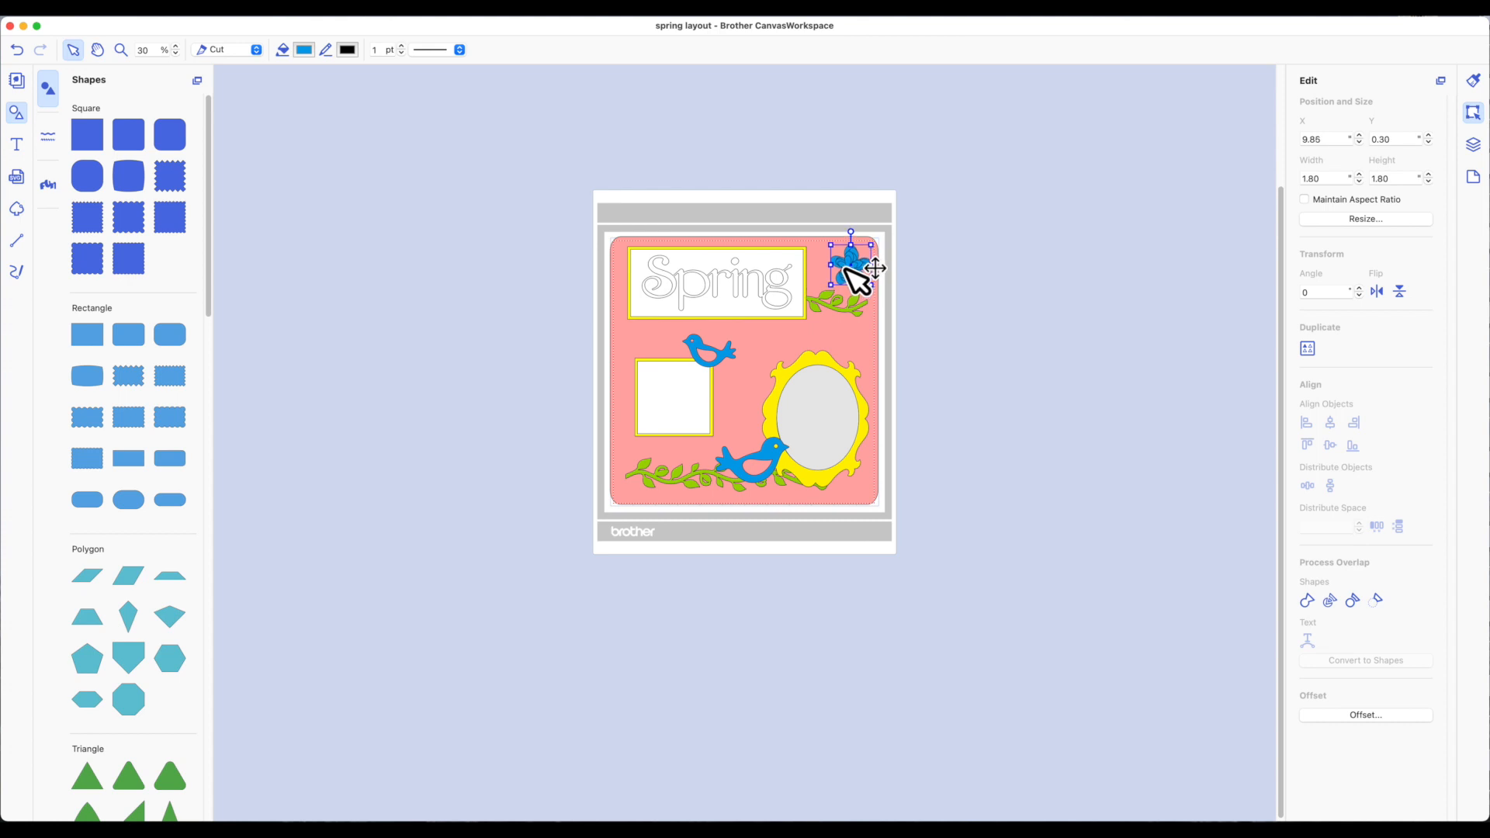
pyautogui.moveTo(850, 271); pyautogui.dragTo(846, 281)
pyautogui.click(902, 307)
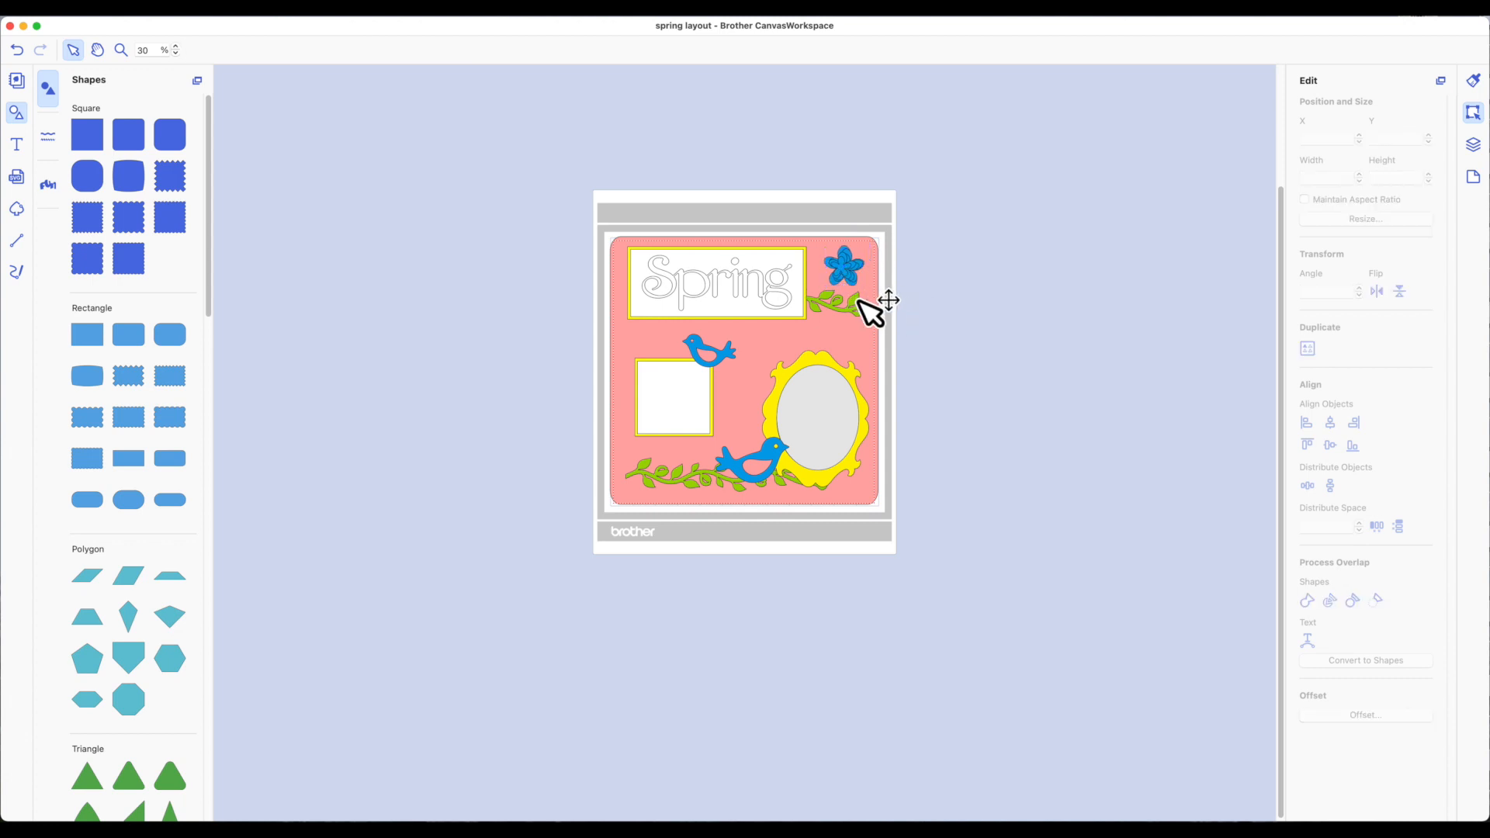
# - Delete the pink 12 by 12 background and the square photo mat with its yellow border
pyautogui.moveTo(860, 340); pyautogui.dragTo(937, 335)
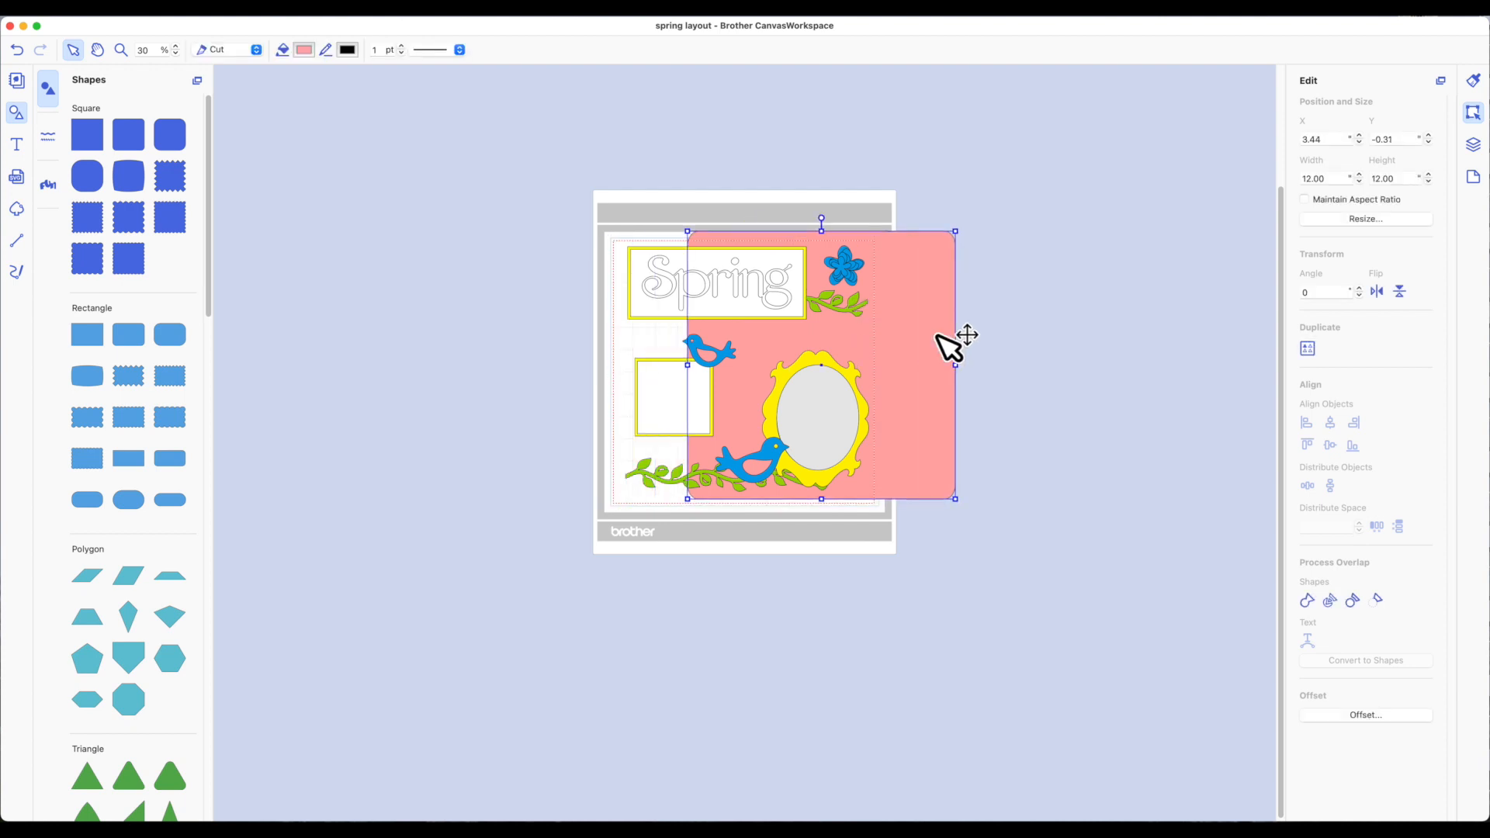
pyautogui.press('Delete')
pyautogui.moveTo(647, 388); pyautogui.dragTo(420, 321)
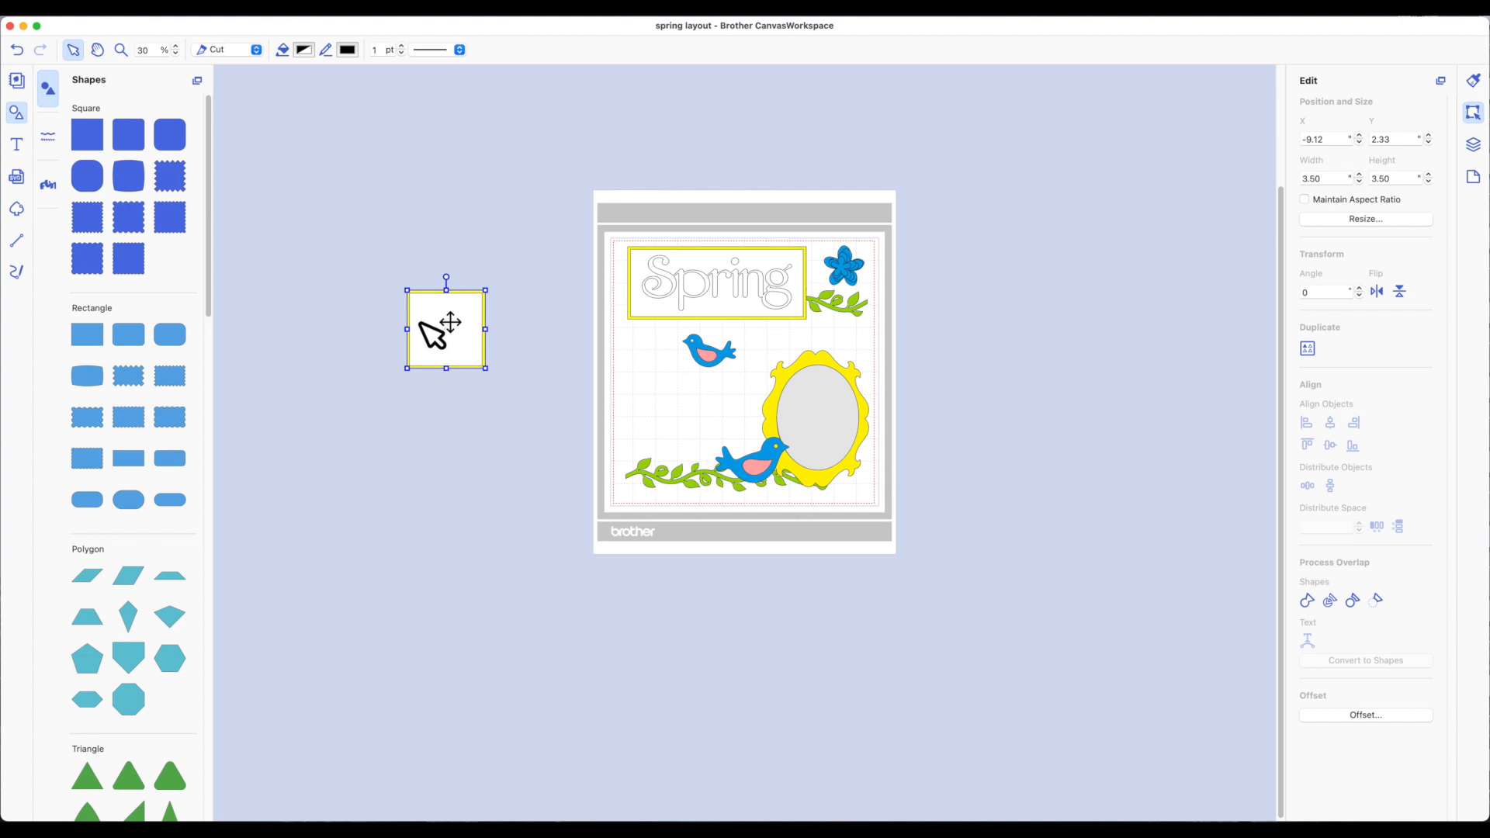
pyautogui.press('Delete')
# - Move the "Spring" title off the mat to the left, ungroup it and delete its yellow backing rectangle
pyautogui.moveTo(743, 301); pyautogui.dragTo(420, 218)
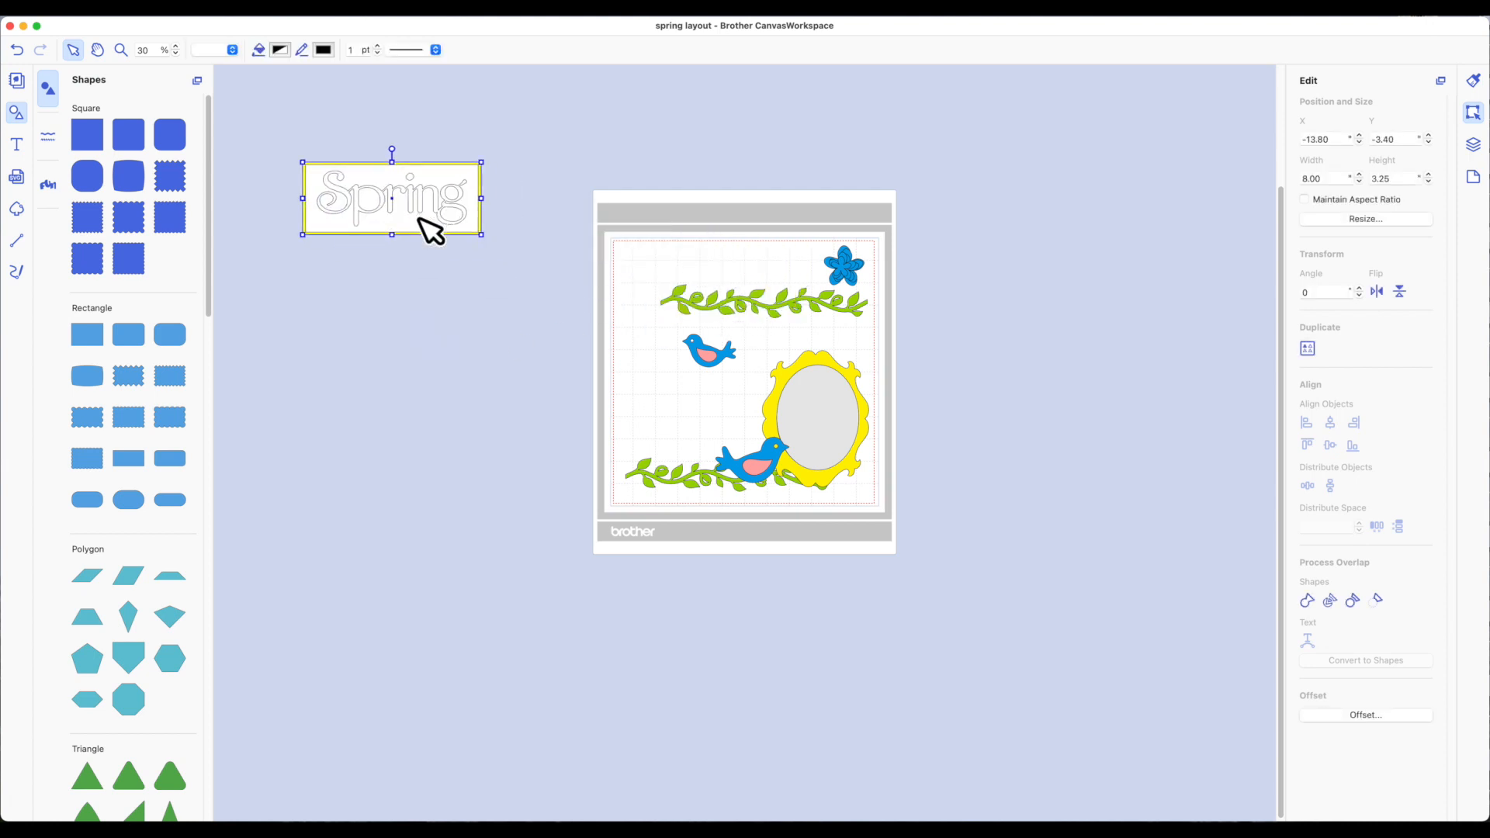
pyautogui.rightClick(430, 228)
pyautogui.click(448, 345)
pyautogui.click(482, 301)
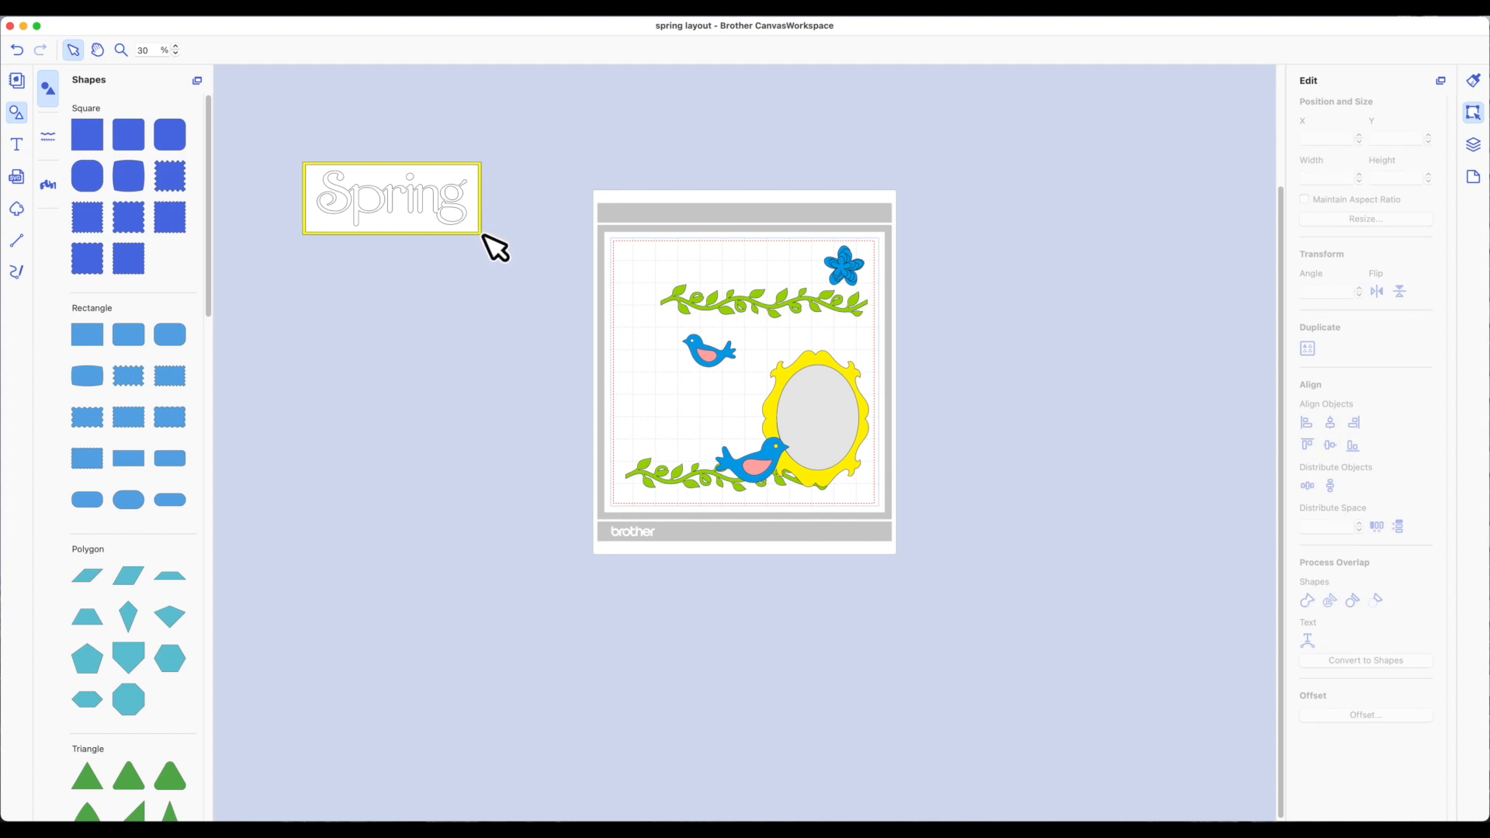
pyautogui.click(481, 233)
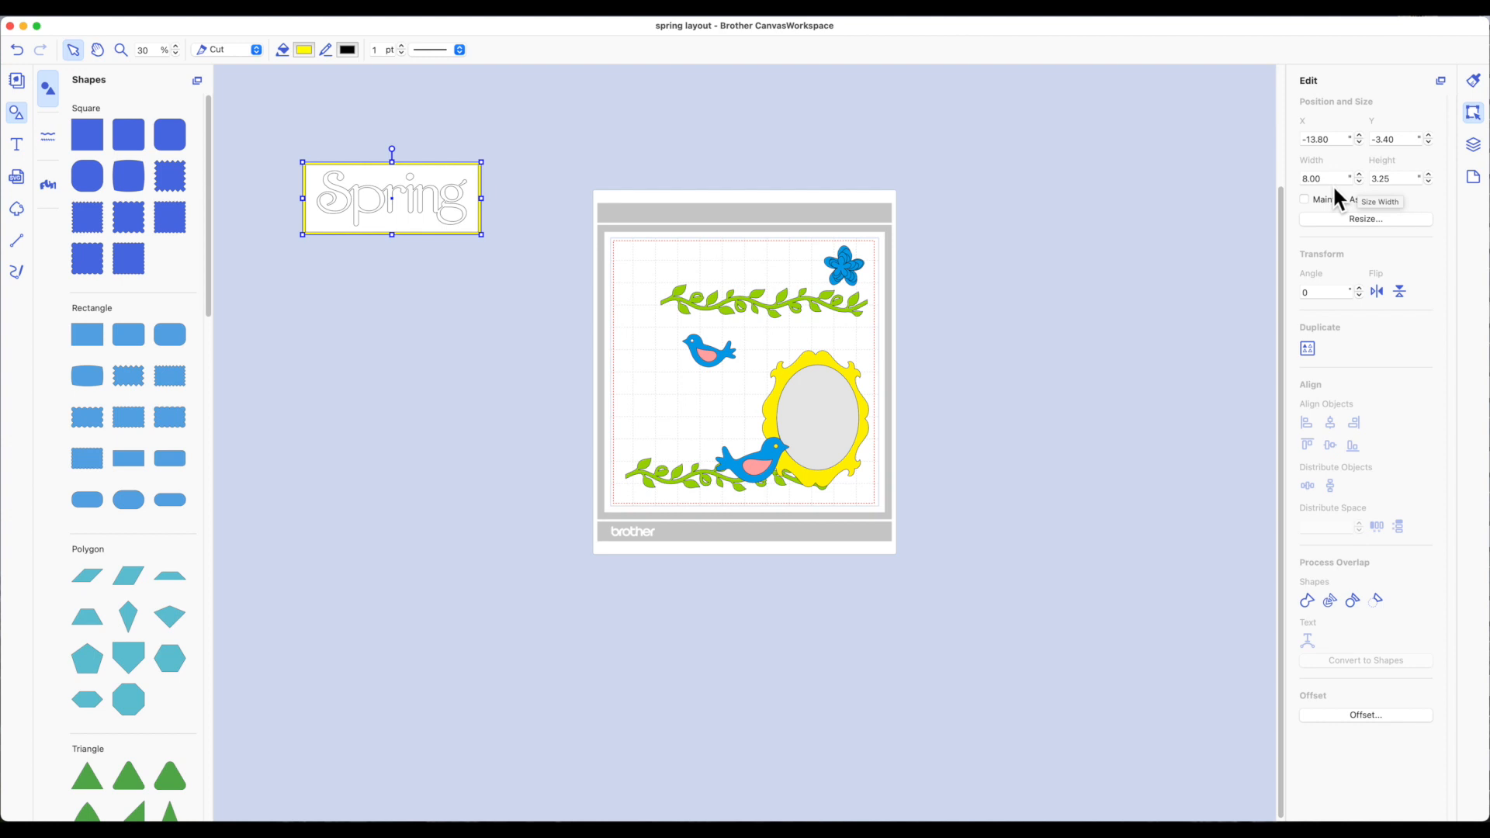
pyautogui.press('Escape')
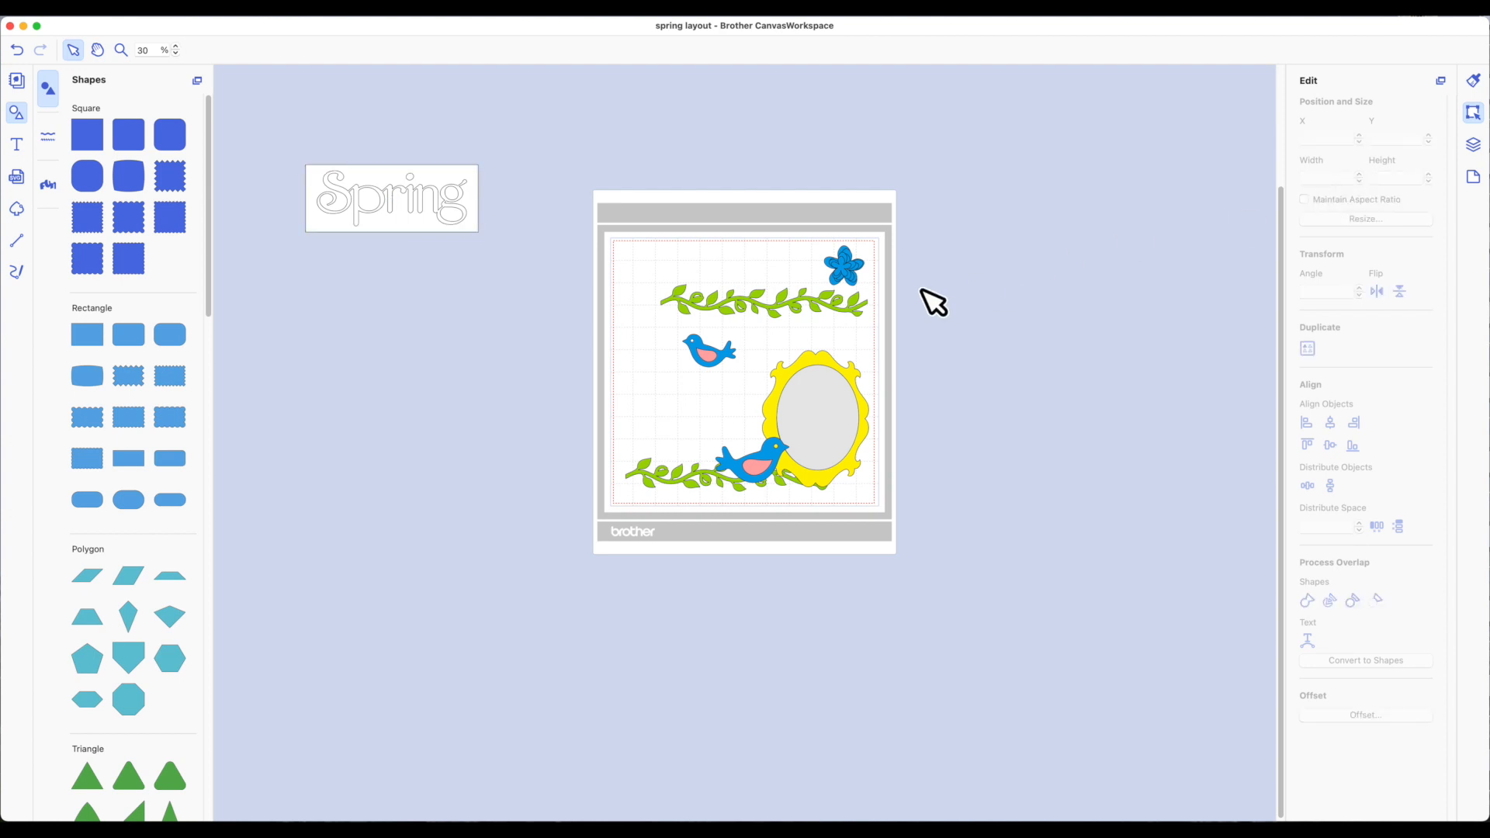
# - Move the oval frame off the mat, ungroup it and place the gray oval and yellow frame separately left of the mat
pyautogui.moveTo(768, 396); pyautogui.dragTo(984, 304)
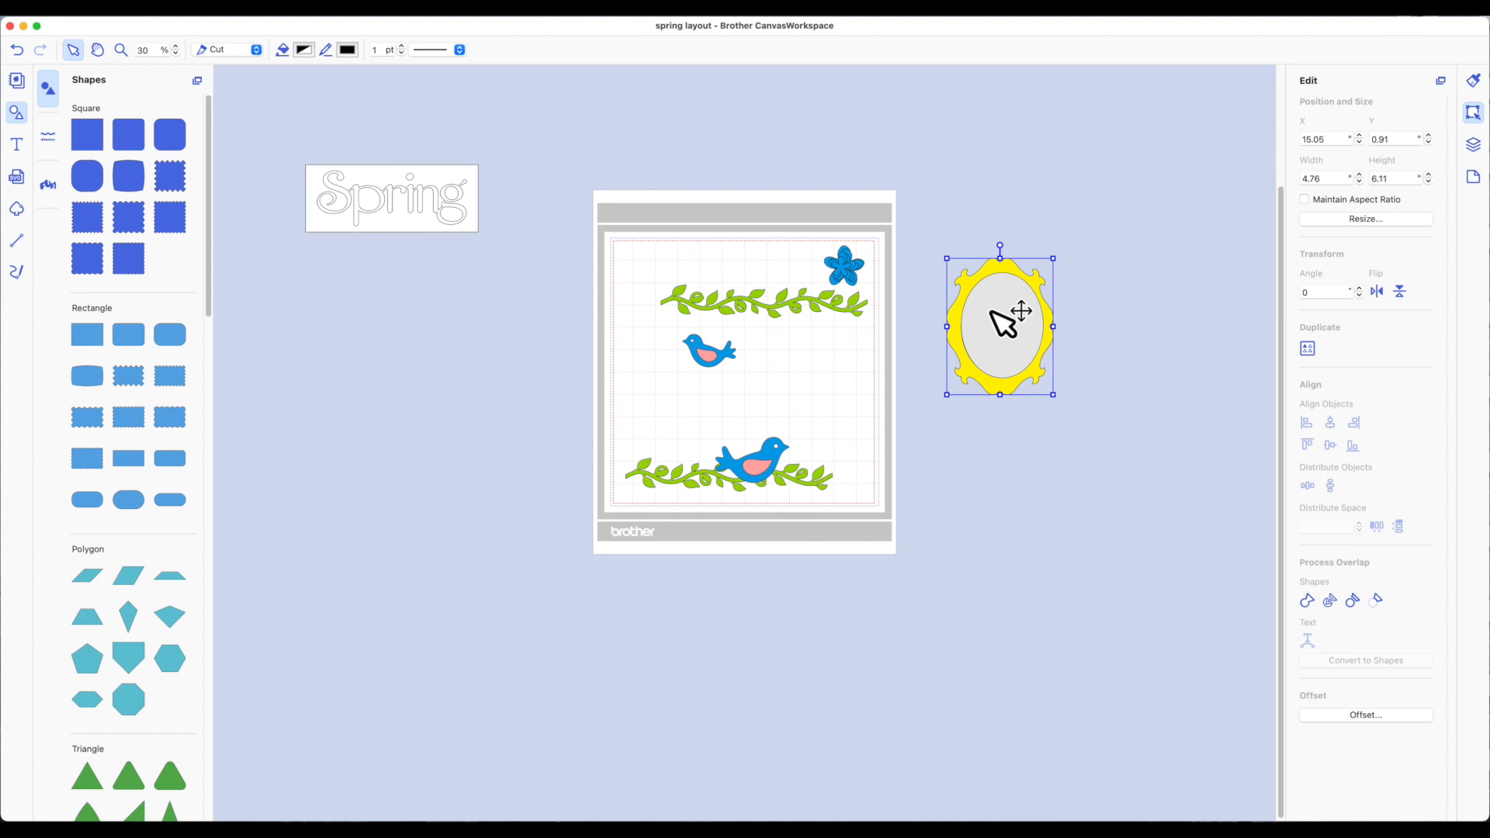
pyautogui.rightClick(992, 312)
pyautogui.click(1021, 437)
pyautogui.moveTo(1024, 357); pyautogui.dragTo(372, 310)
pyautogui.click(472, 427)
pyautogui.click(572, 319)
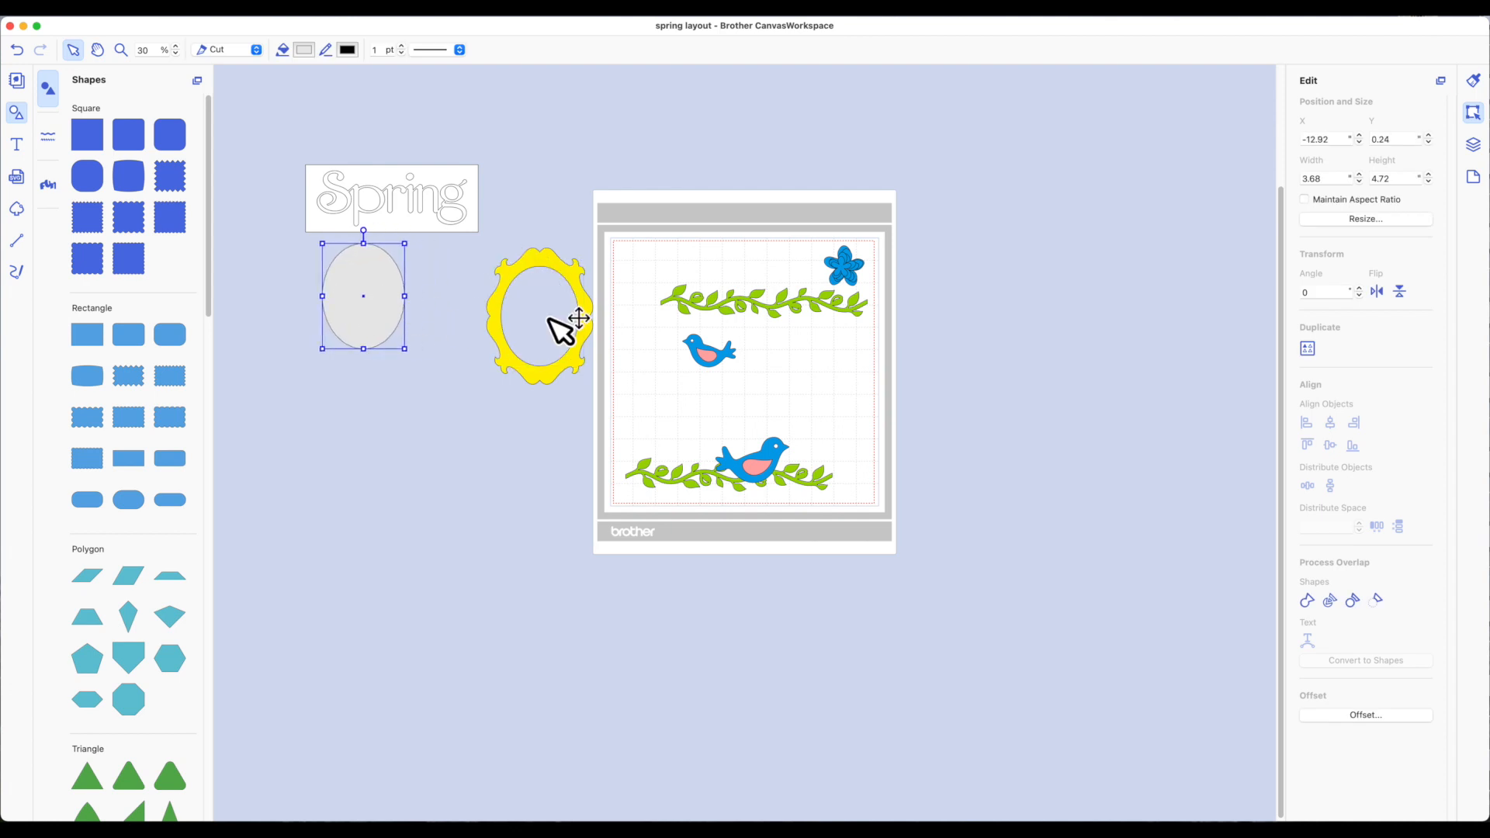
# - Move both green vines off the mat to its right side, one above the other
pyautogui.click(804, 307)
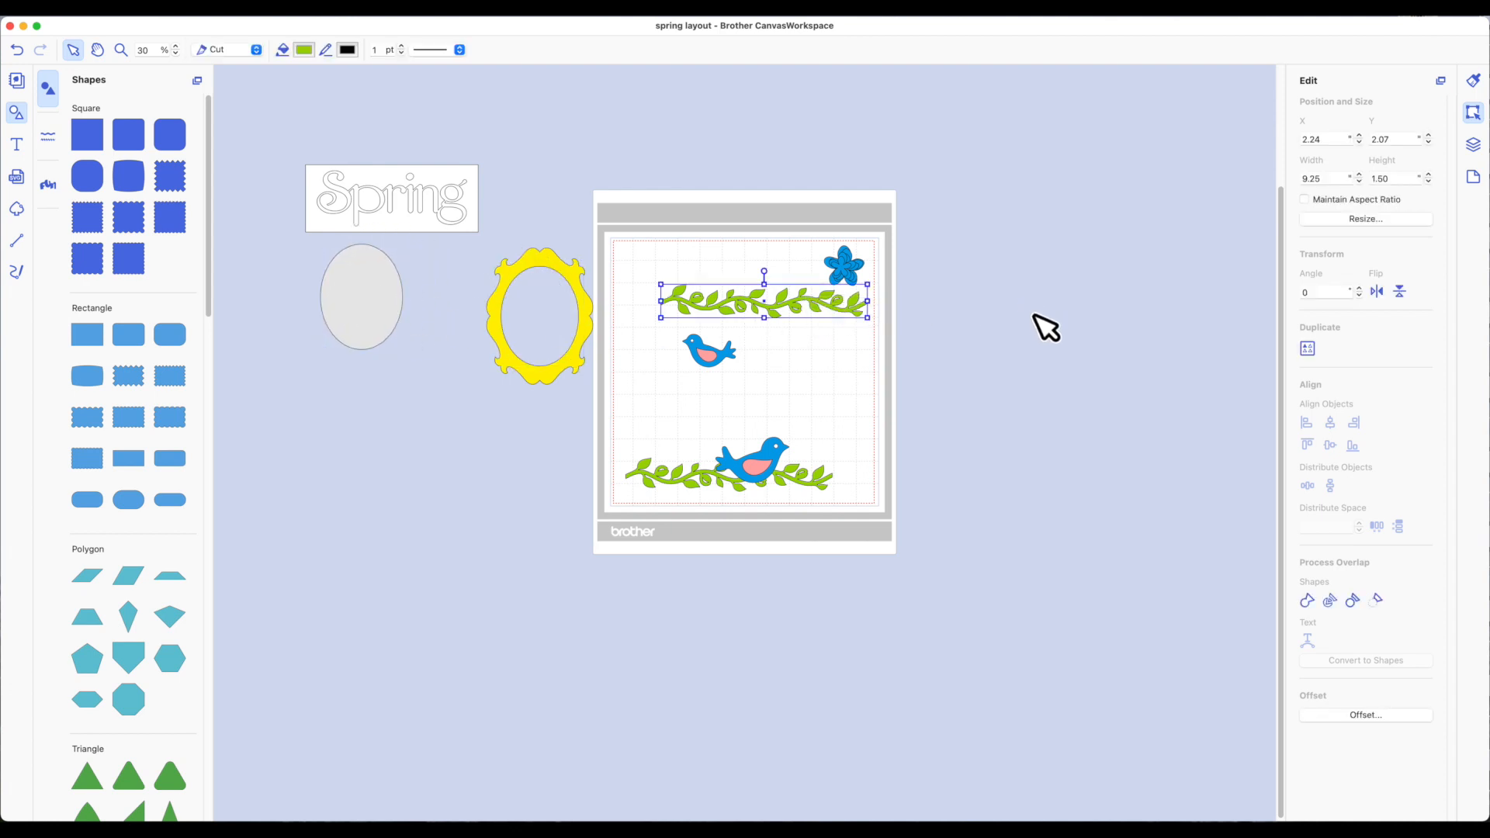
pyautogui.click(1049, 371)
pyautogui.click(784, 308)
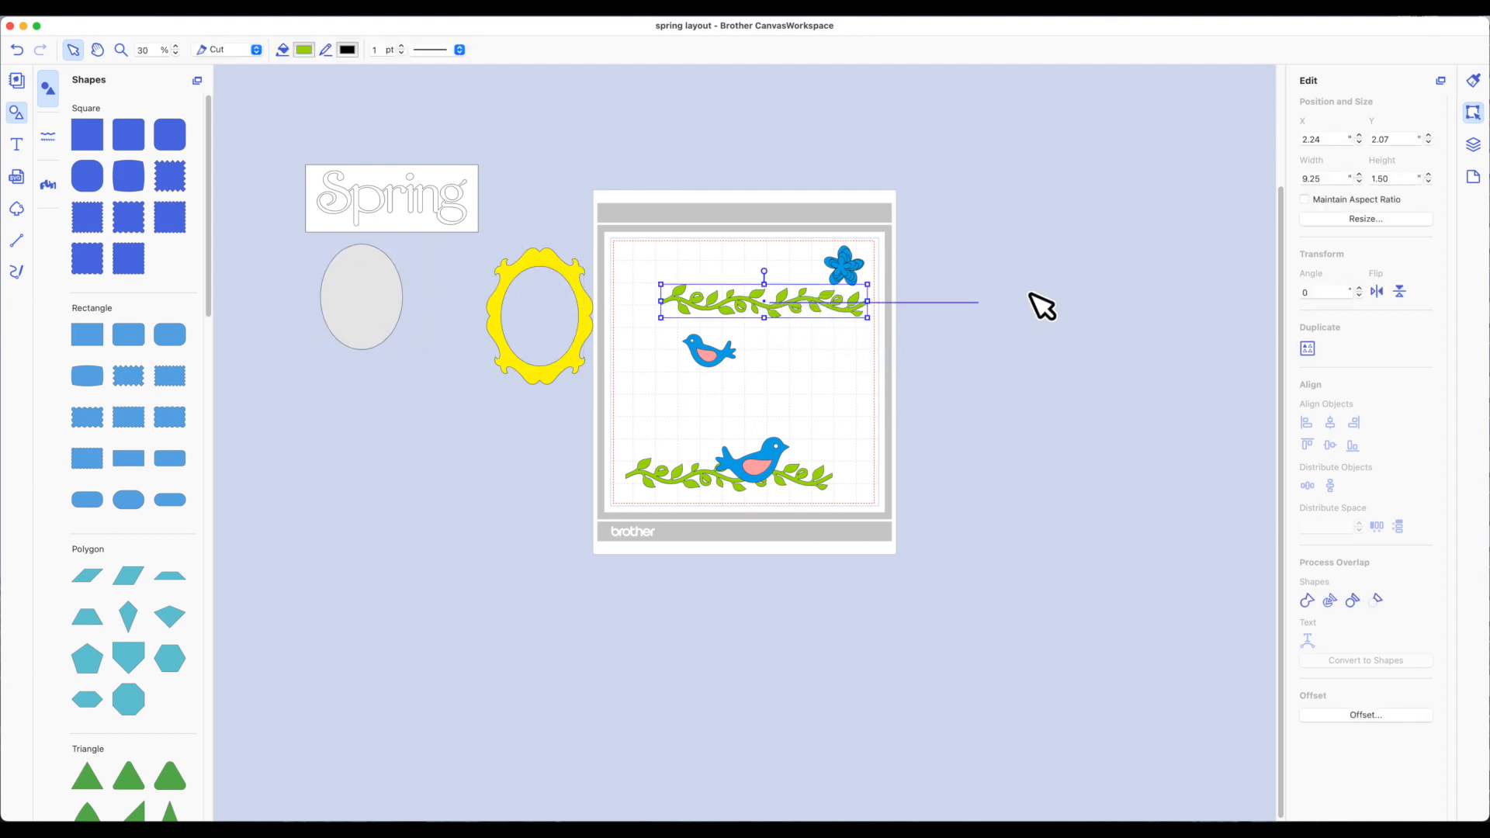
pyautogui.click(1051, 376)
pyautogui.moveTo(663, 481); pyautogui.dragTo(1003, 447)
pyautogui.click(768, 308)
pyautogui.click(797, 319)
pyautogui.moveTo(797, 319); pyautogui.dragTo(1018, 384)
pyautogui.click(888, 356)
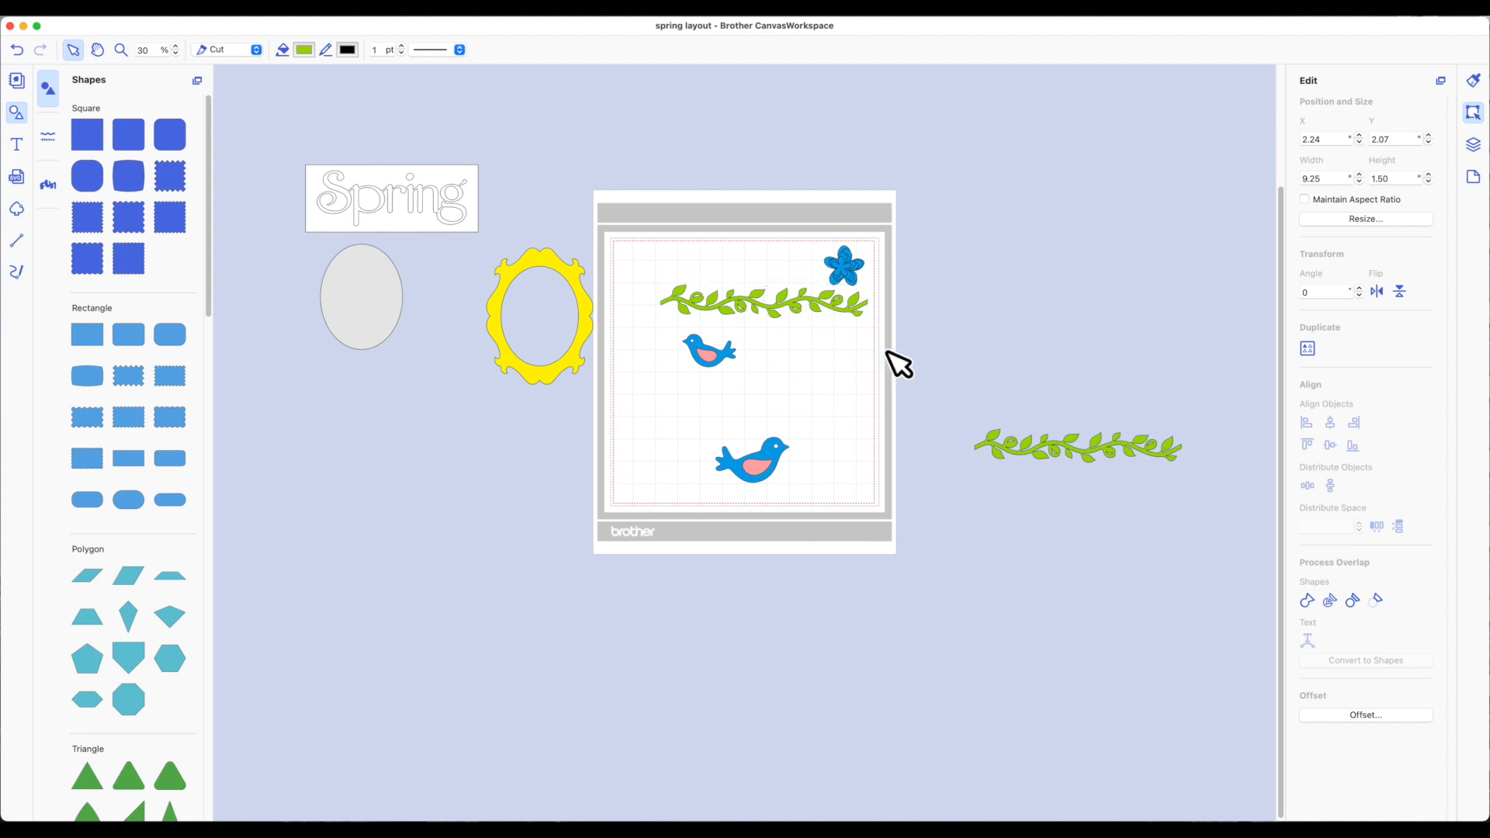
pyautogui.moveTo(838, 308); pyautogui.dragTo(1157, 407)
# - Group the two green vines beside the mat
pyautogui.click(1212, 591)
pyautogui.moveTo(1015, 387); pyautogui.dragTo(1234, 518)
pyautogui.rightClick(1137, 409)
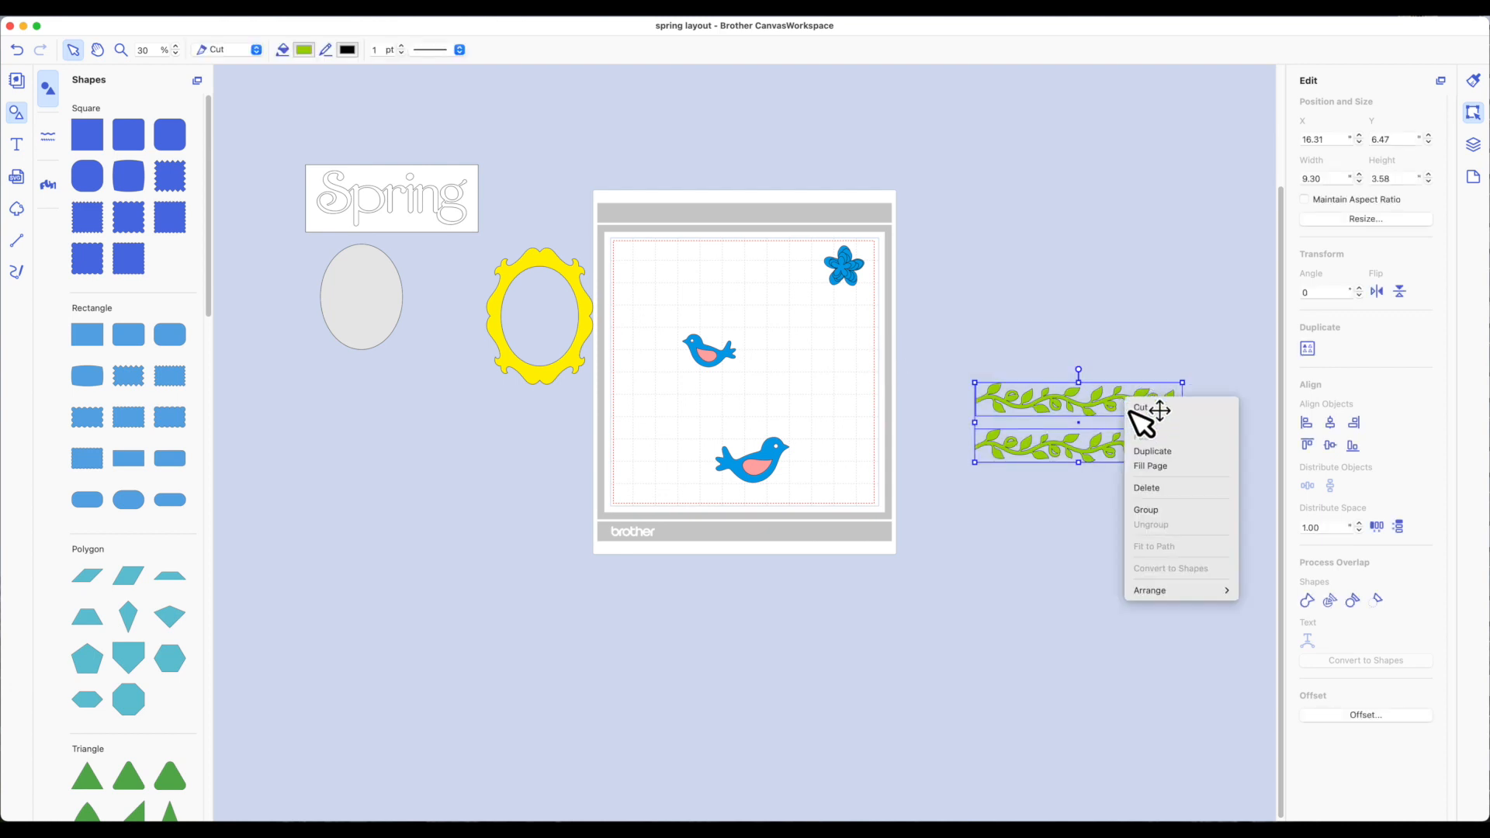
pyautogui.click(1154, 505)
# - Move both blue birds and the flower off the mat, placing them close together on its left side
pyautogui.moveTo(725, 360); pyautogui.dragTo(397, 470)
pyautogui.moveTo(749, 460); pyautogui.dragTo(440, 461)
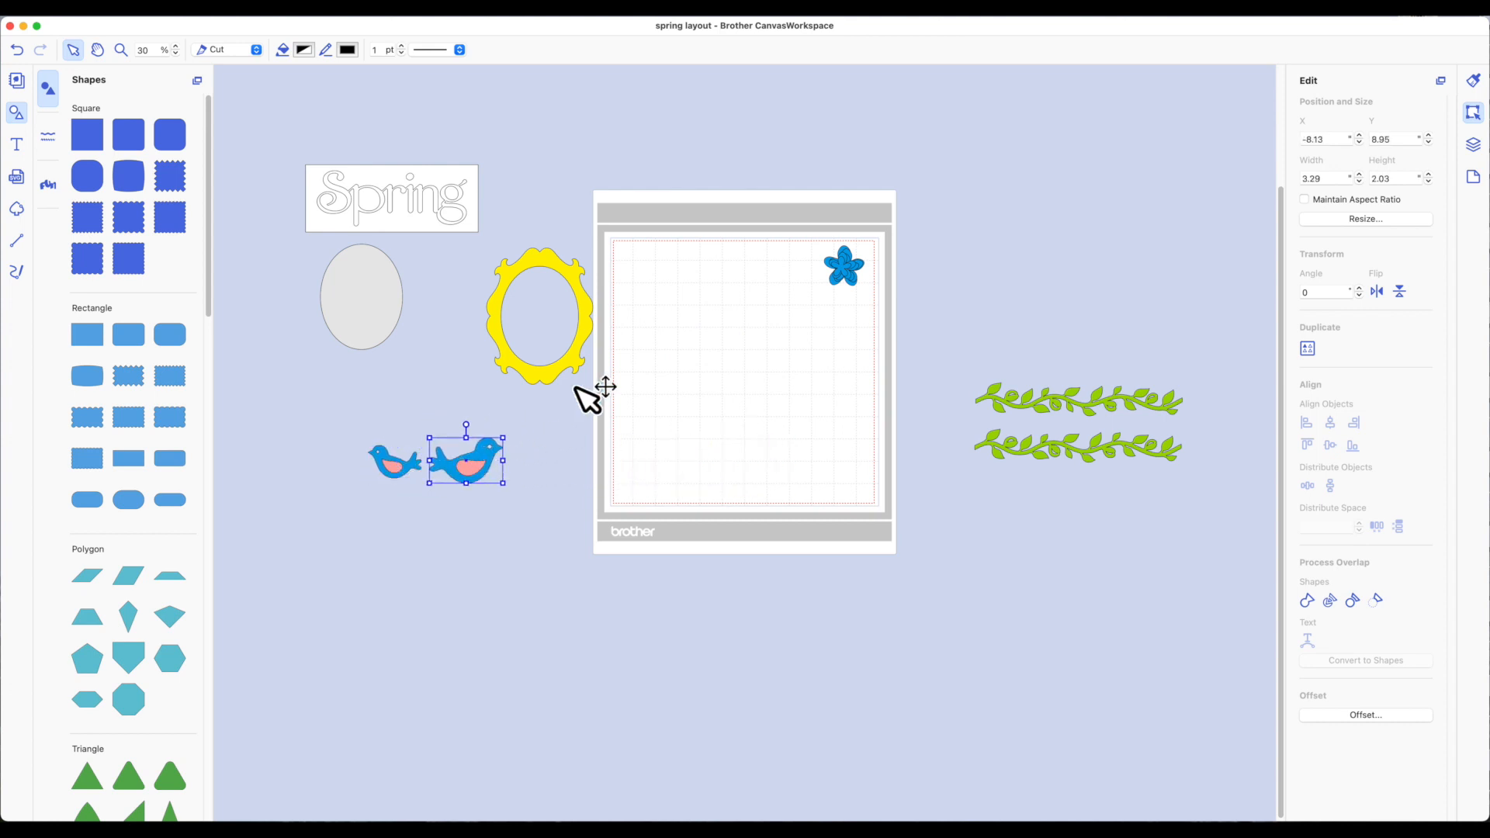
pyautogui.click(819, 270)
pyautogui.moveTo(819, 270); pyautogui.dragTo(417, 501)
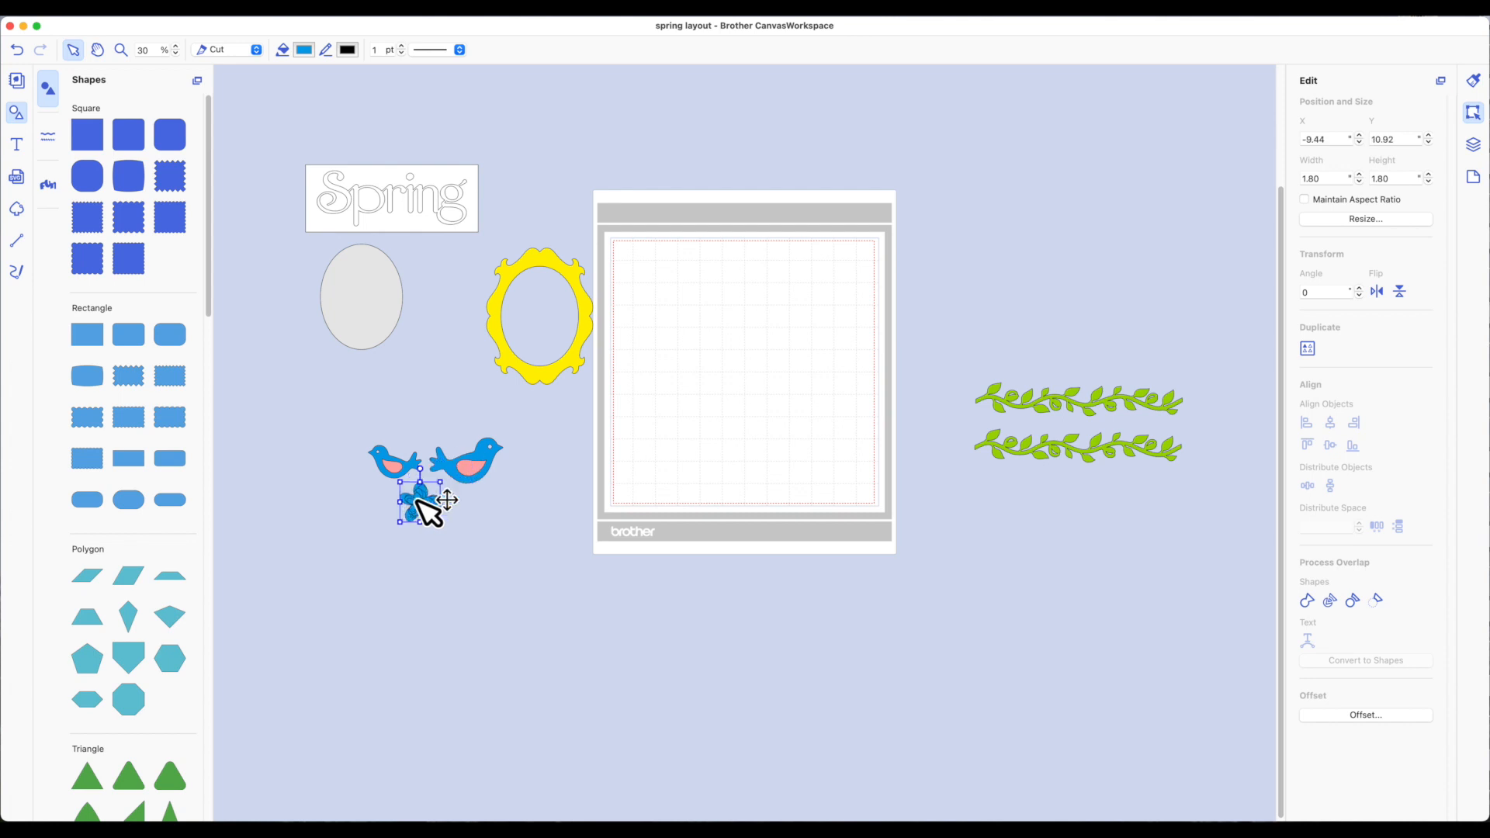
# - Ungroup the two birds and the flower into their separate pieces
pyautogui.moveTo(326, 423); pyautogui.dragTo(558, 547)
pyautogui.rightClick(481, 463)
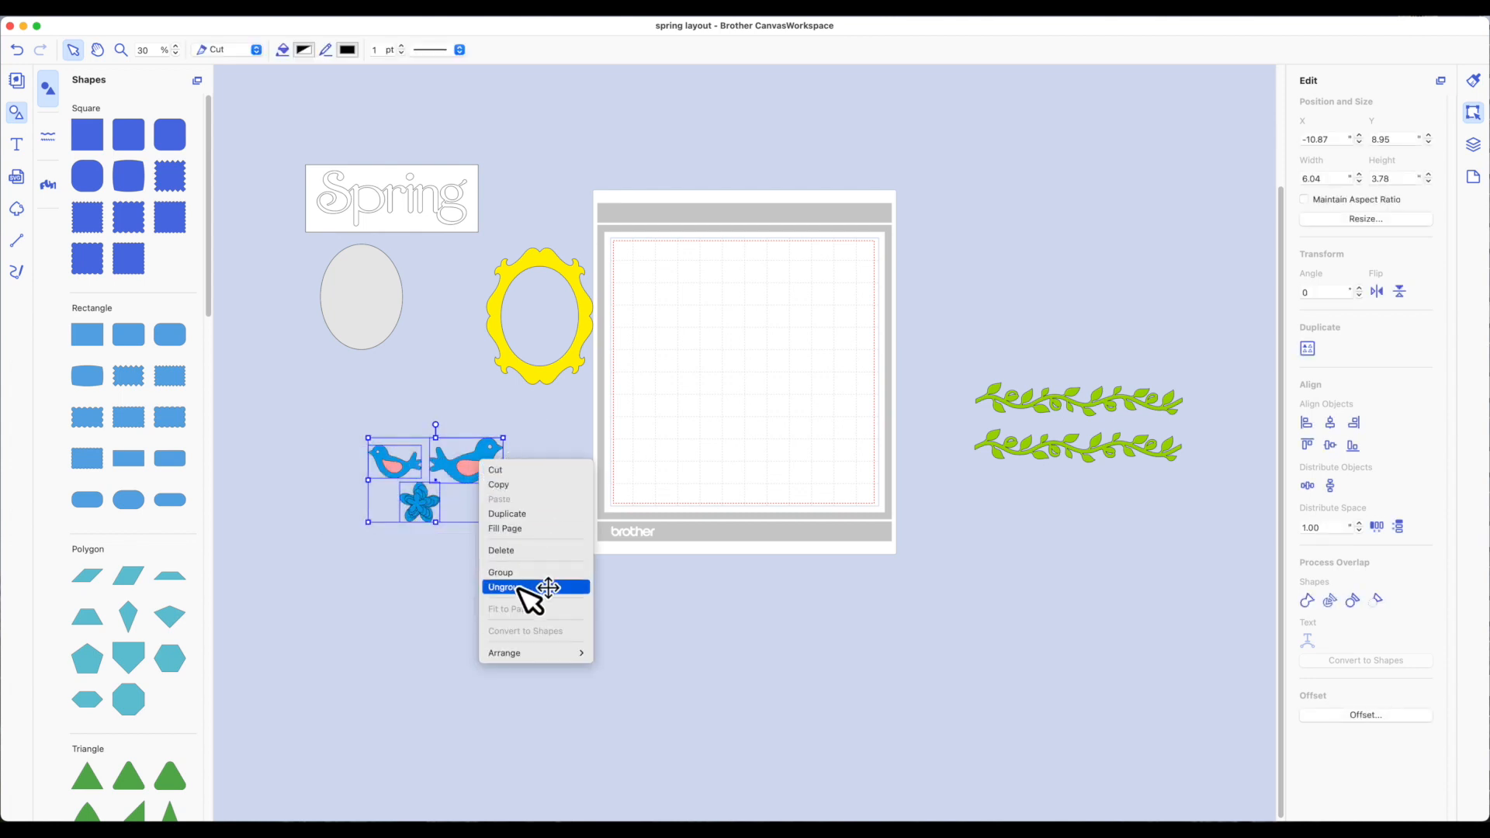
pyautogui.click(535, 587)
pyautogui.click(360, 435)
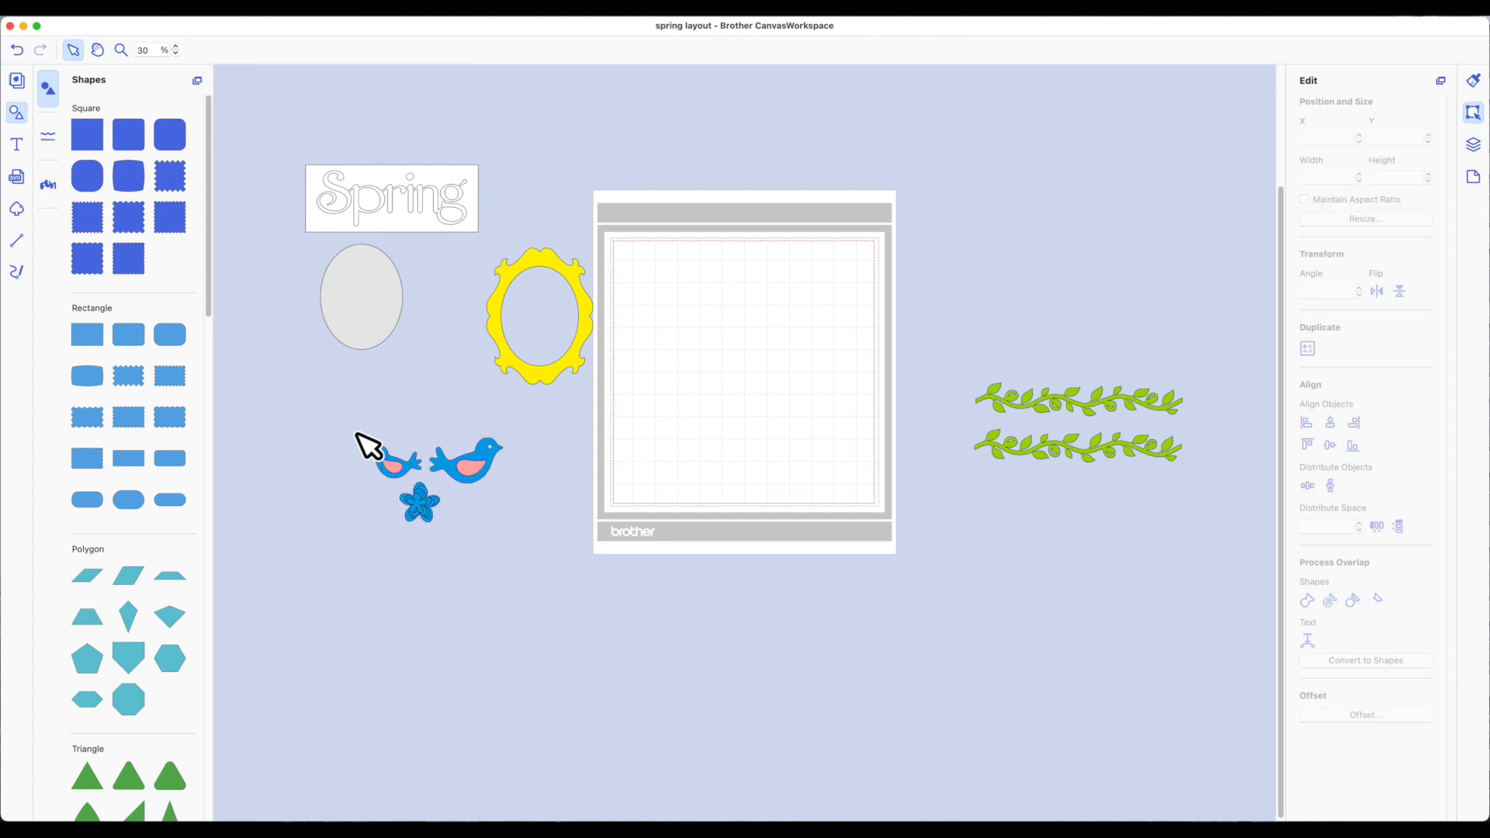
# - Pull the pink pieces out of both birds, place them together to the left and group them
pyautogui.click(400, 464)
pyautogui.moveTo(399, 464); pyautogui.dragTo(465, 476)
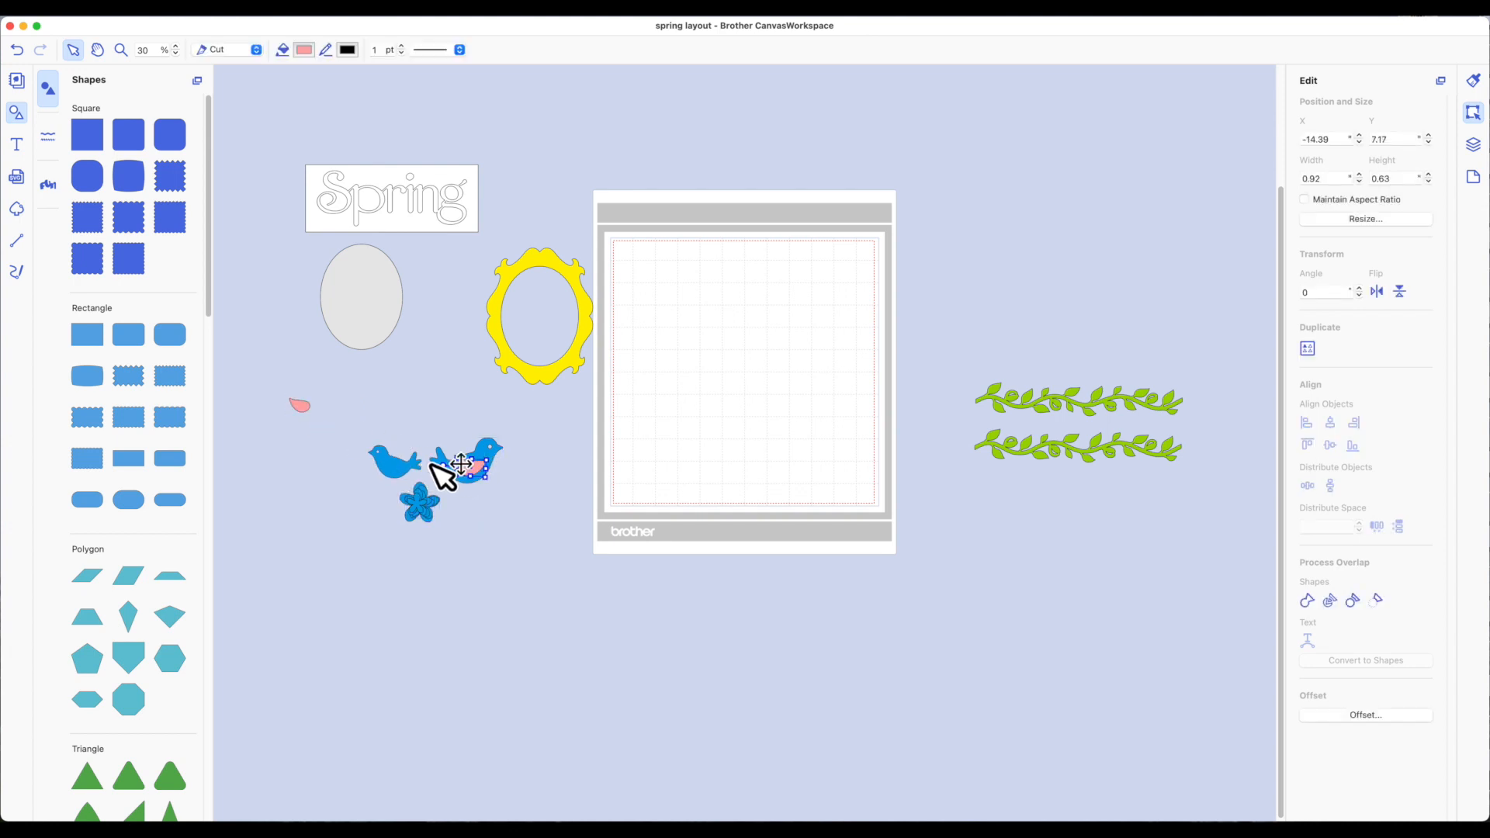
pyautogui.moveTo(316, 422)
pyautogui.mouseDown()
pyautogui.moveTo(292, 428)
pyautogui.moveTo(271, 402)
pyautogui.moveTo(342, 449)
pyautogui.moveTo(334, 441)
pyautogui.mouseUp()
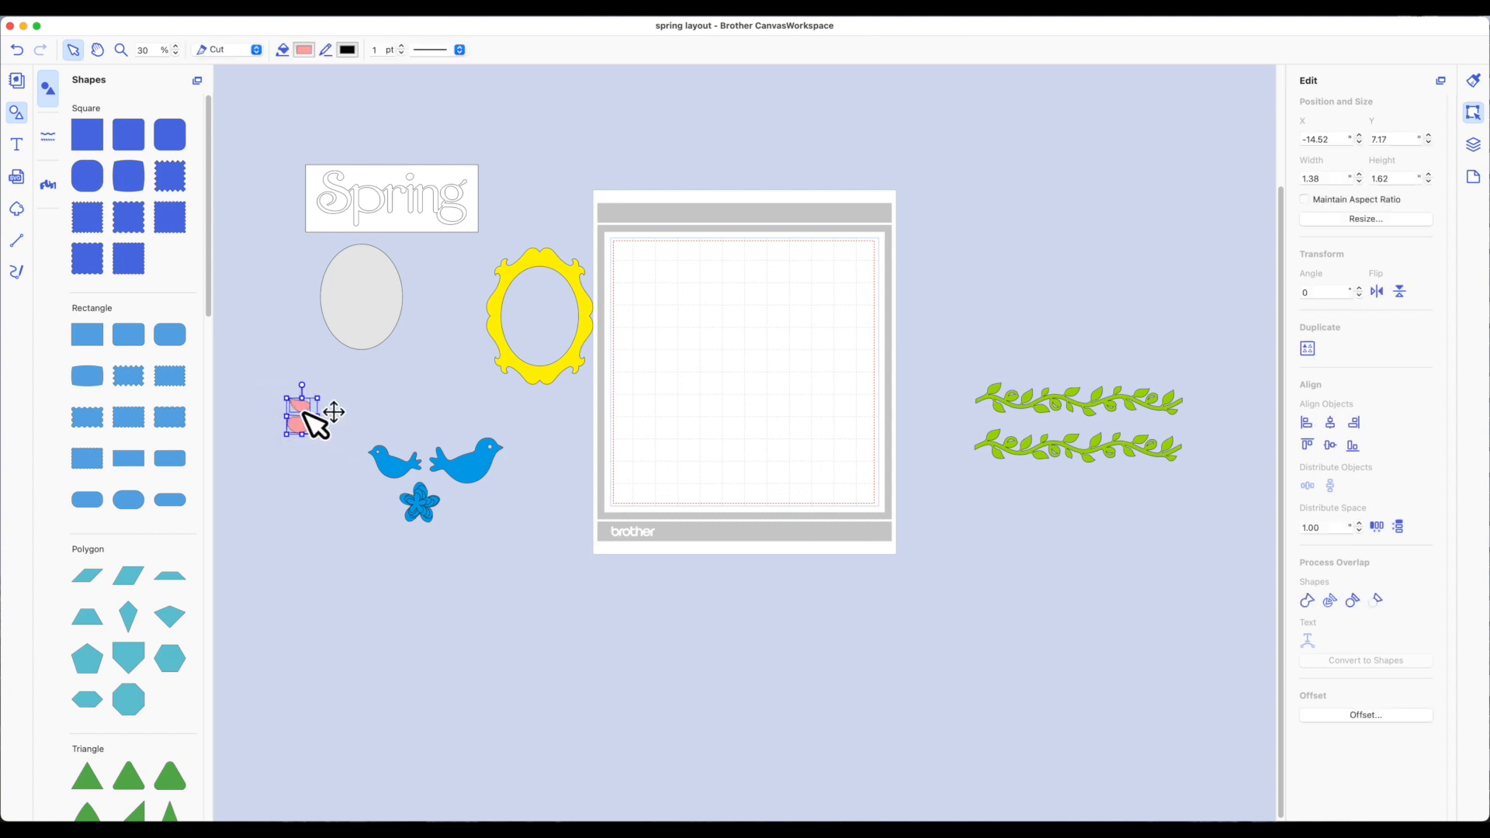
pyautogui.rightClick(314, 419)
pyautogui.click(361, 517)
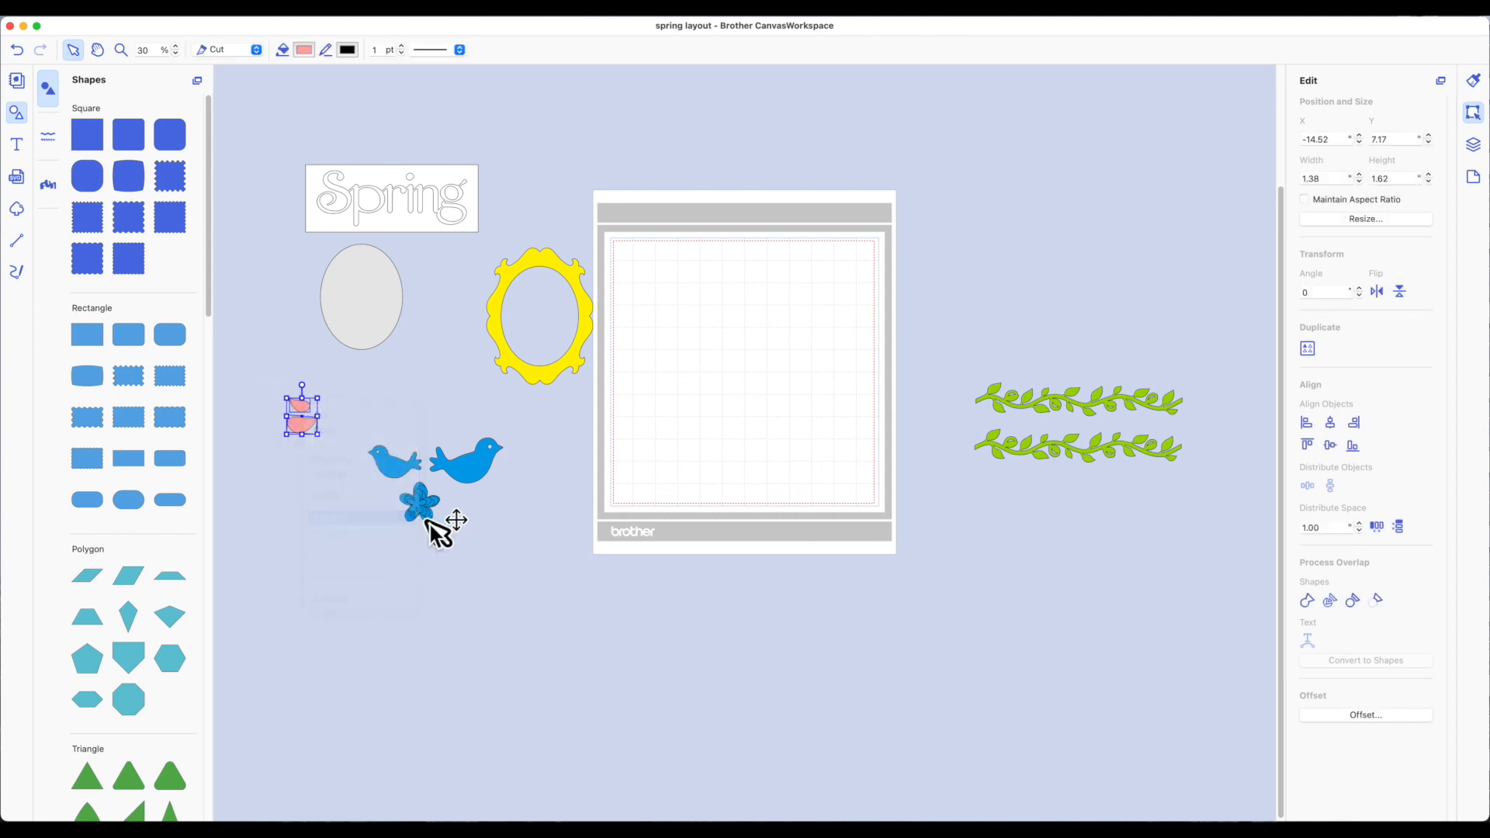
# - Spread the stacked blue flower layers apart above and below the birds so that none overlap
pyautogui.moveTo(421, 503); pyautogui.dragTo(465, 441)
pyautogui.moveTo(426, 509); pyautogui.dragTo(441, 436)
pyautogui.moveTo(426, 499); pyautogui.dragTo(393, 503)
pyautogui.click(458, 513)
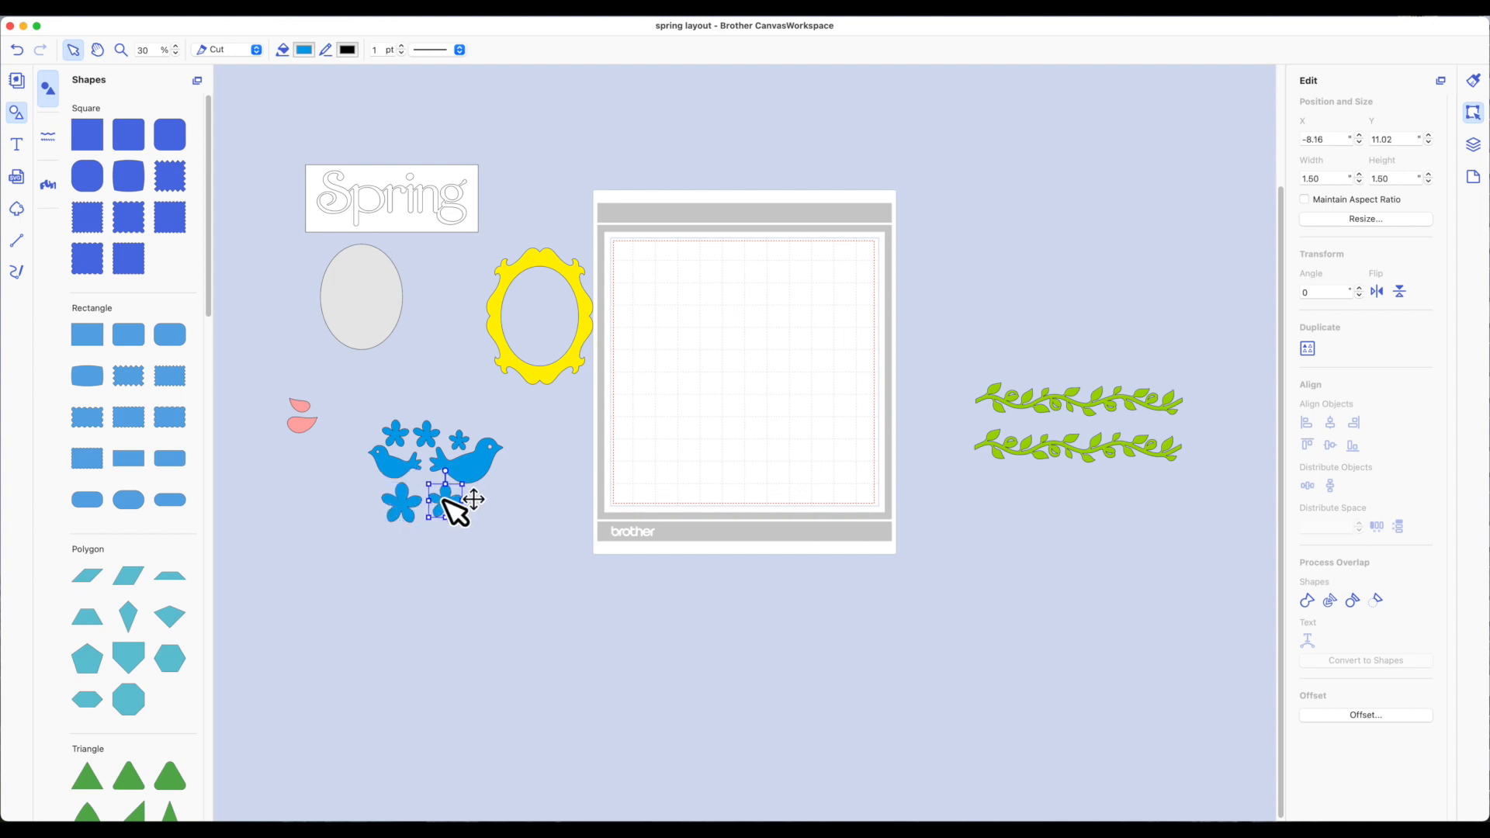
pyautogui.moveTo(404, 432); pyautogui.dragTo(407, 434)
pyautogui.click(431, 439)
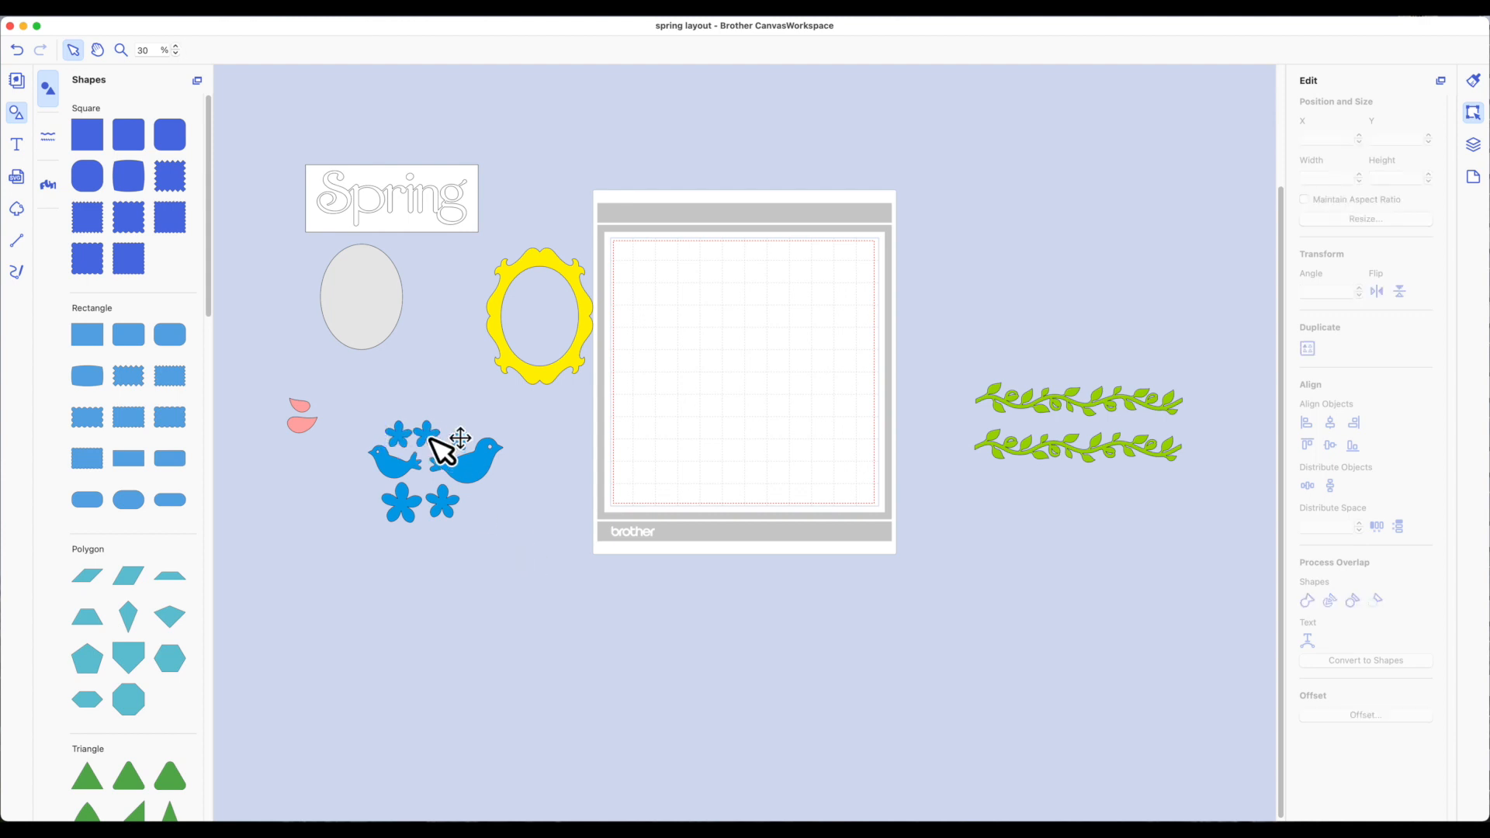
# - Group the two blue birds with all the blue flower layers
pyautogui.moveTo(525, 541); pyautogui.dragTo(375, 415)
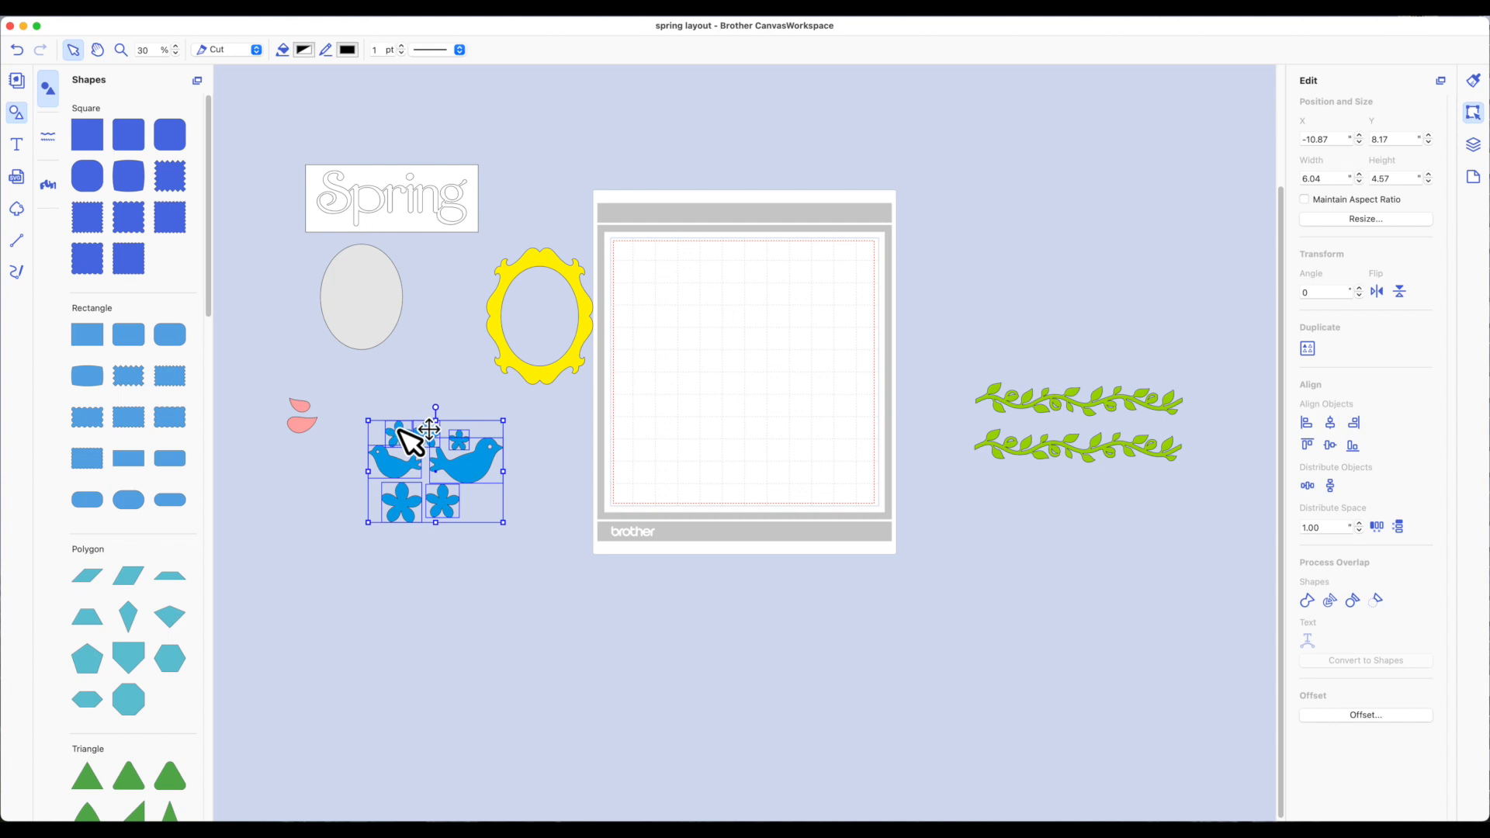
pyautogui.rightClick(399, 429)
pyautogui.click(548, 459)
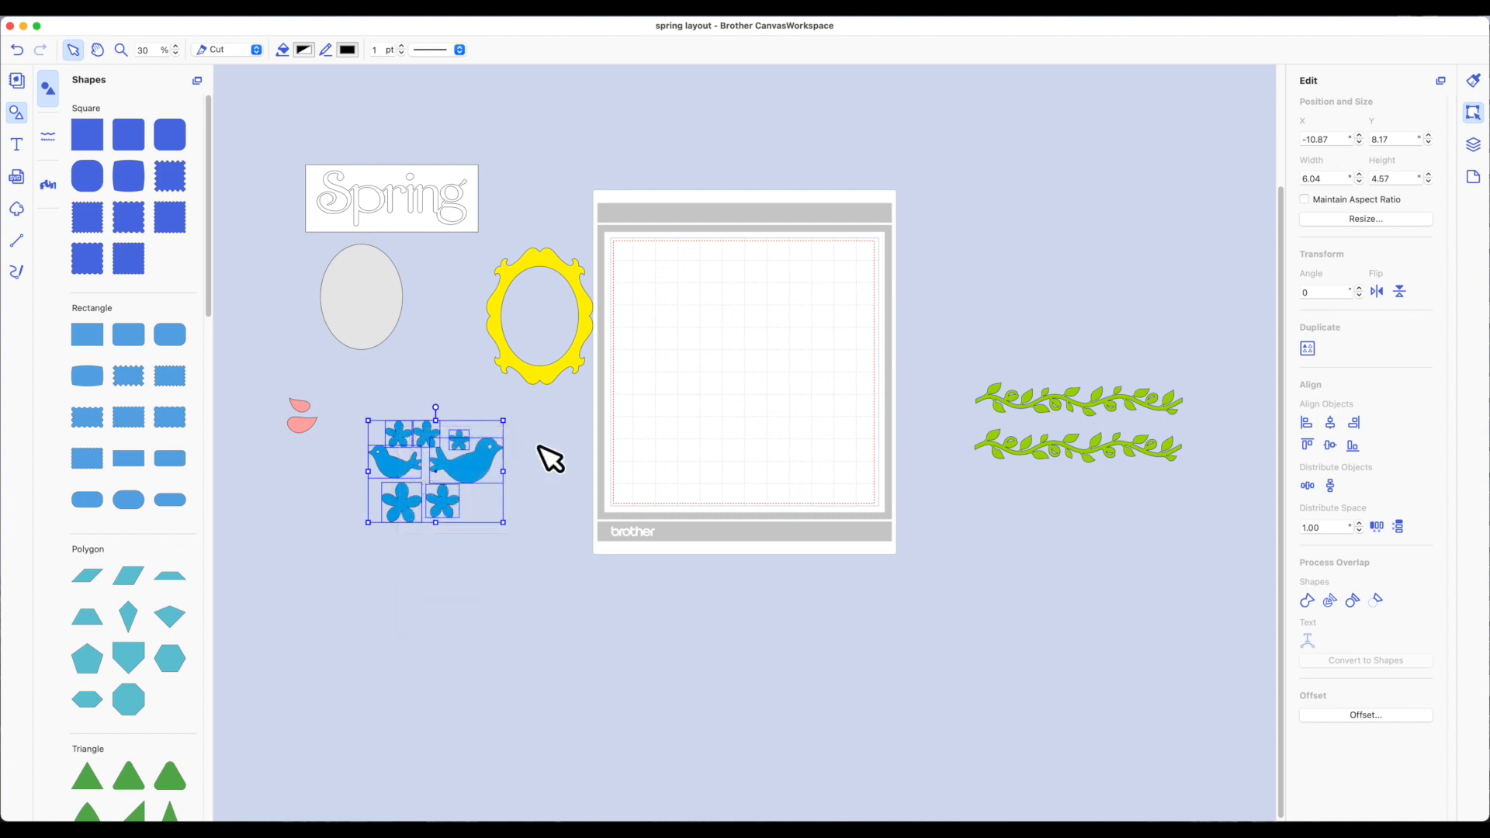
# - Move the yellow oval frame onto the cutting mat
pyautogui.click(553, 382)
pyautogui.moveTo(541, 371); pyautogui.dragTo(734, 408)
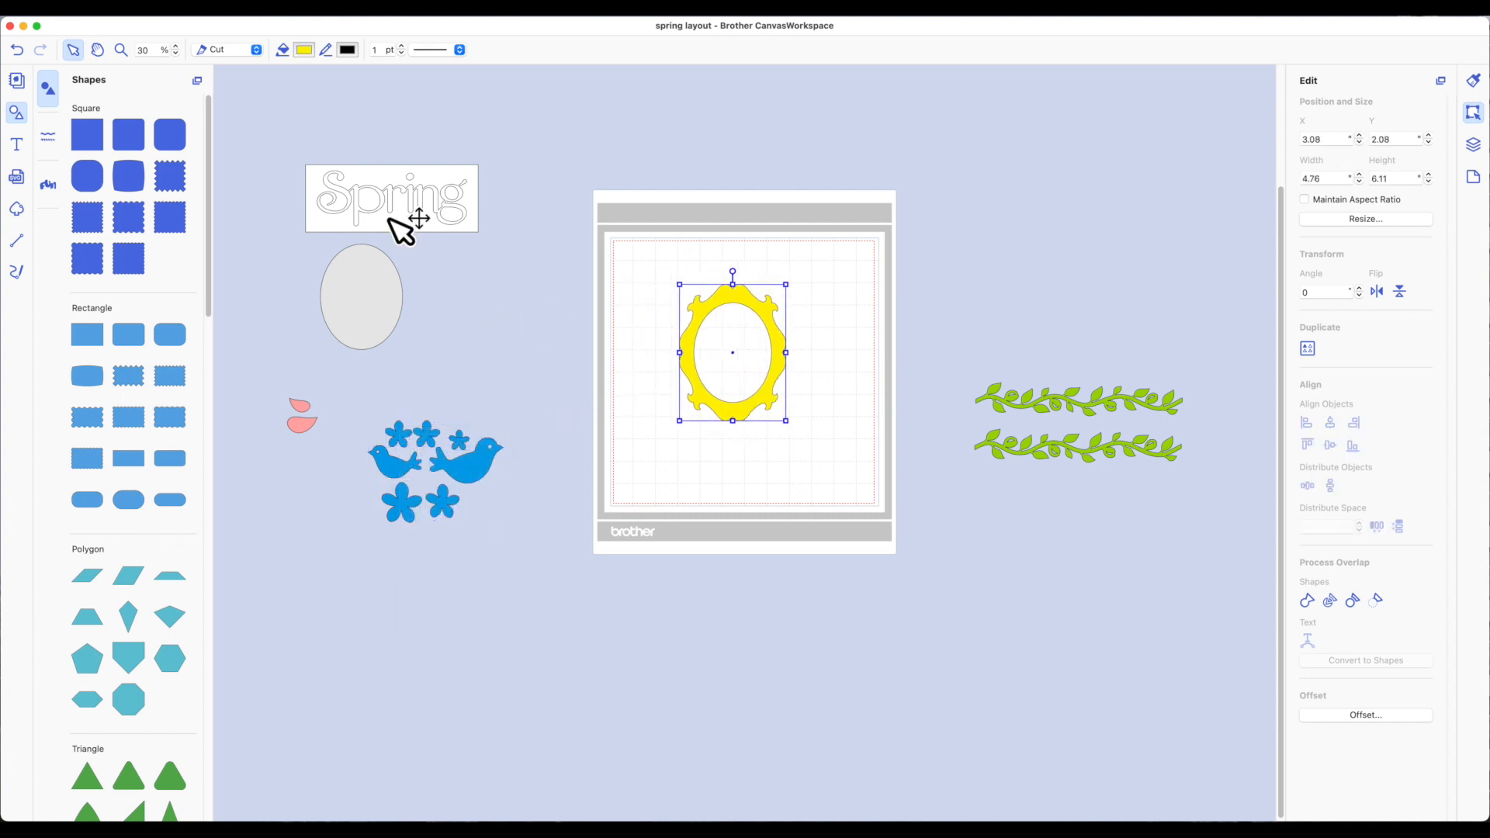
# - Try to export or transfer the layout as an FCM file with only the yellow frame on the mat
pyautogui.click(115, 9)
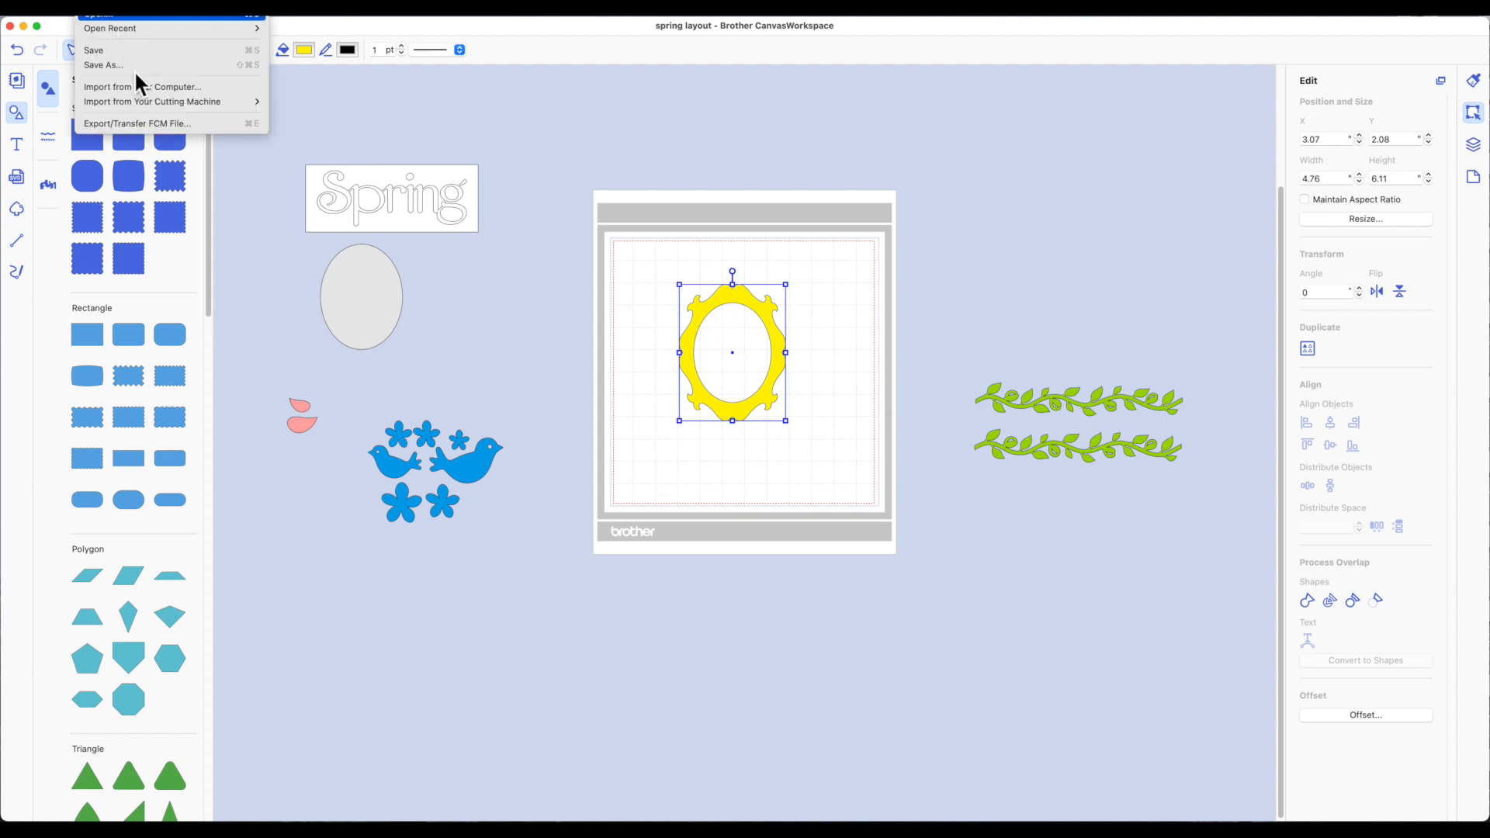
pyautogui.click(155, 118)
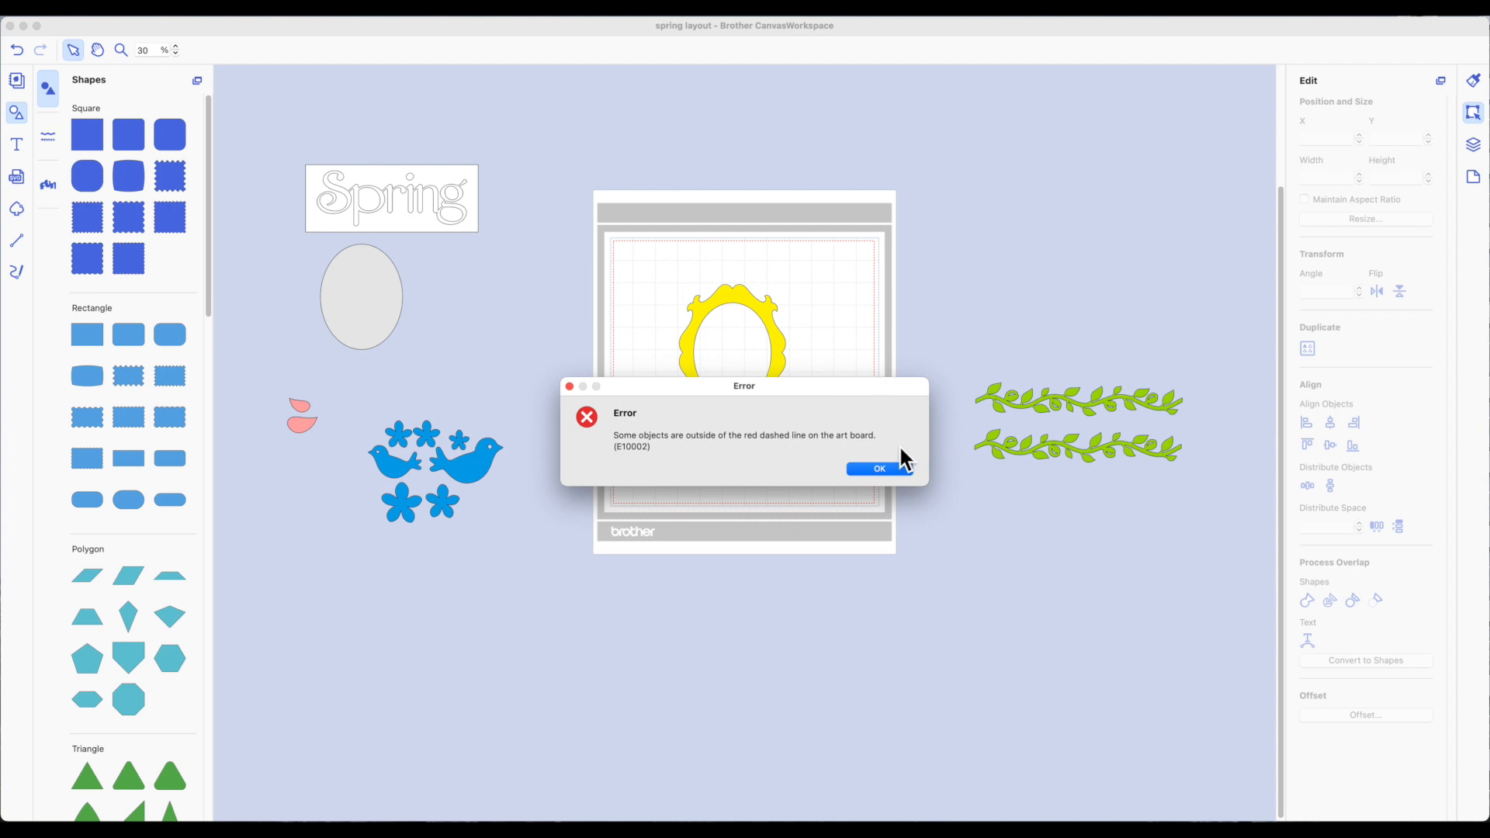
pyautogui.click(893, 469)
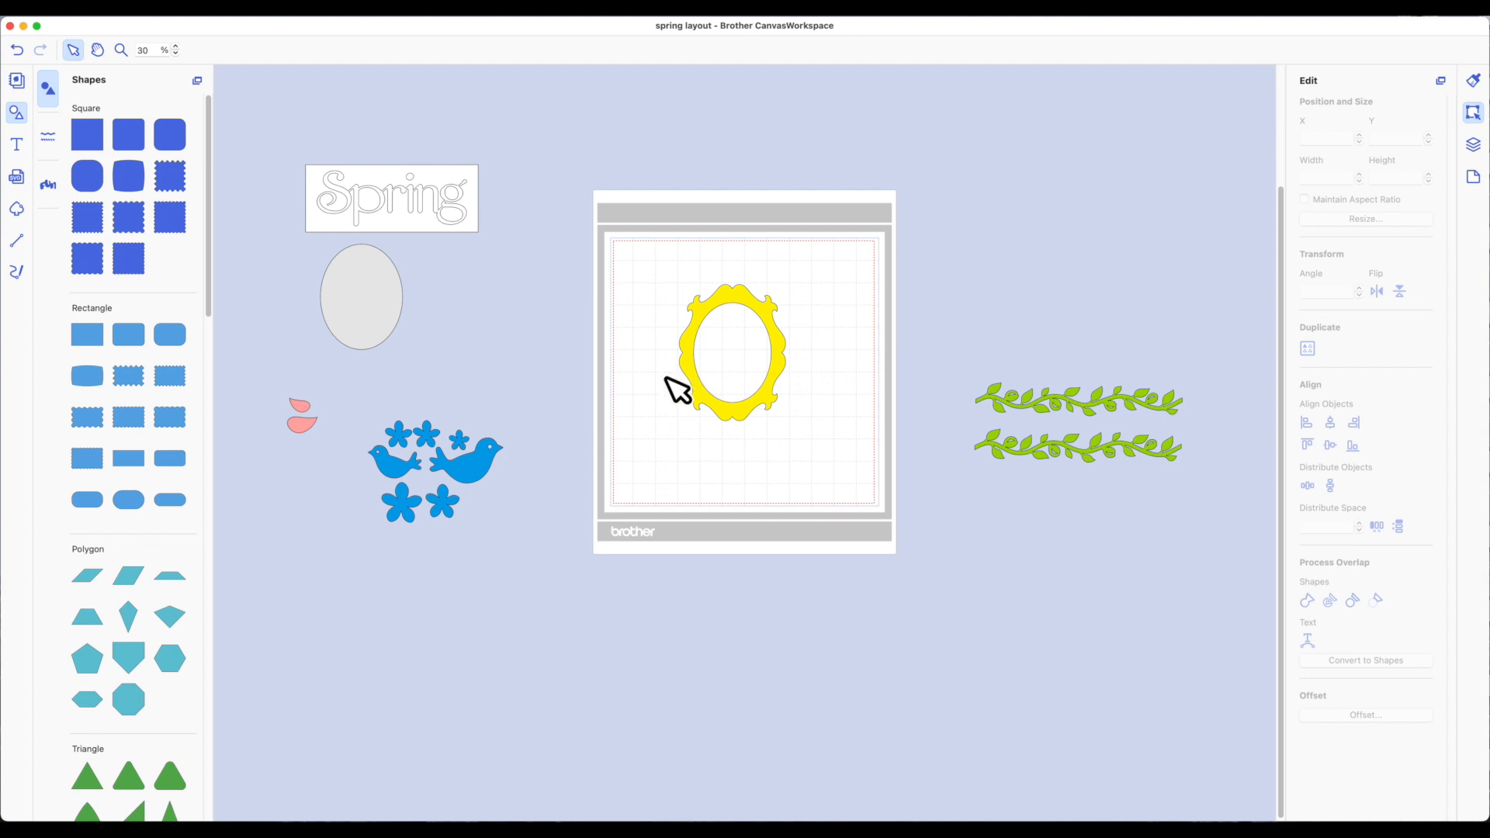
# - Hide the layers of the blue birds and flowers group, the green vines group and the pink pieces group
pyautogui.click(1473, 146)
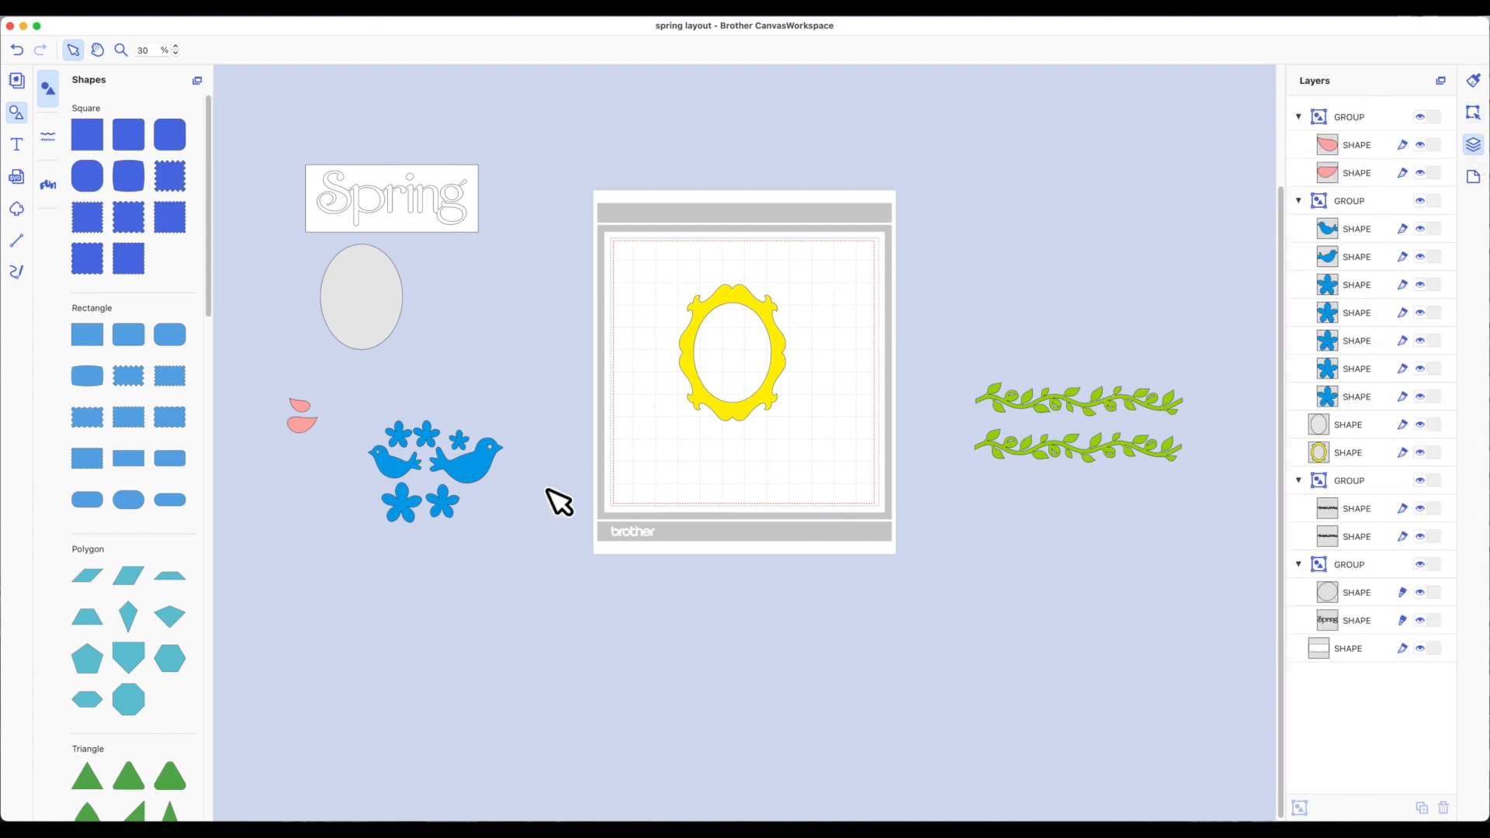
pyautogui.click(475, 468)
pyautogui.click(304, 417)
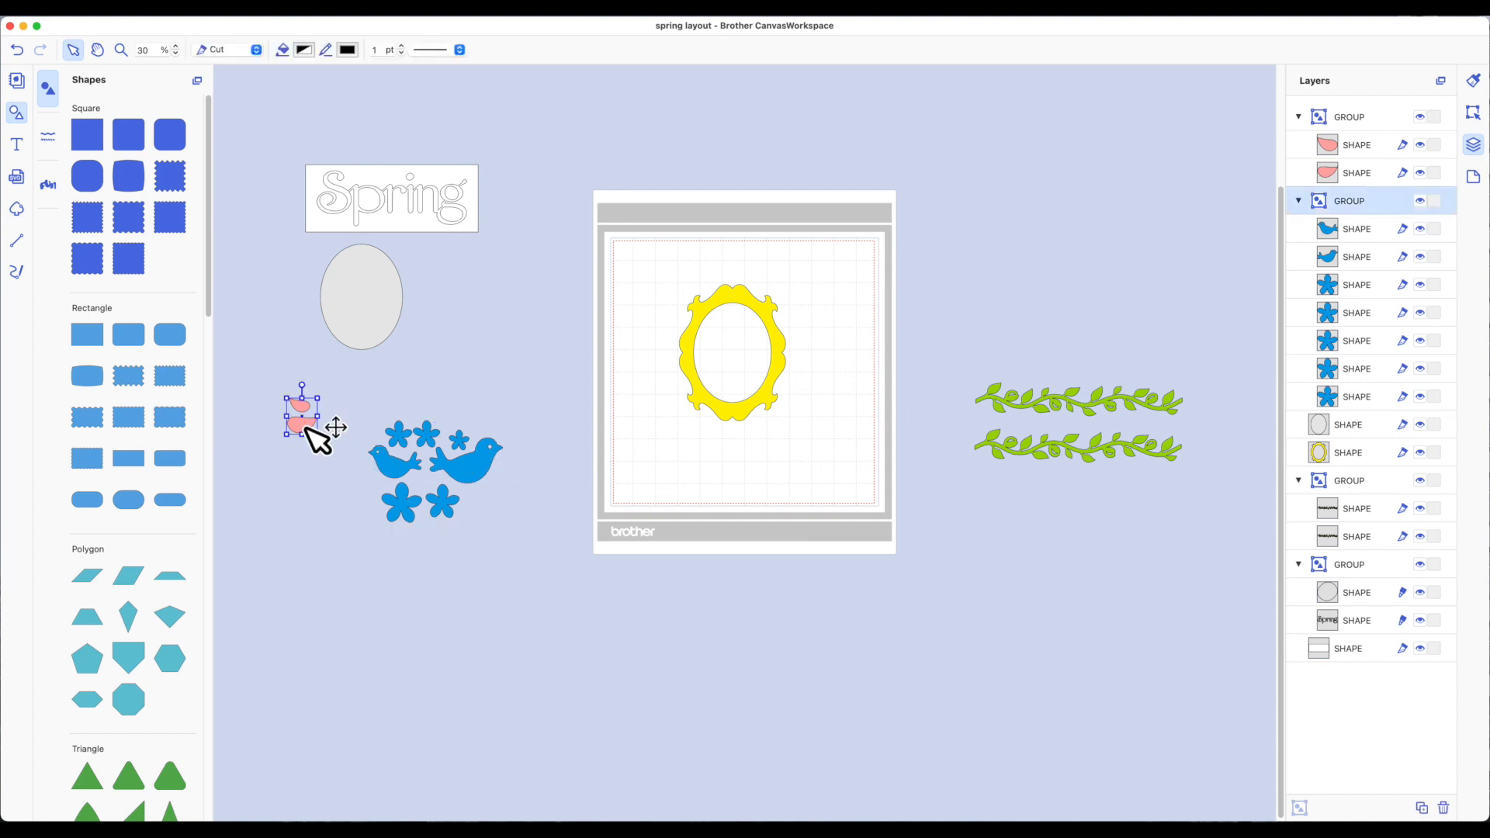
pyautogui.click(477, 461)
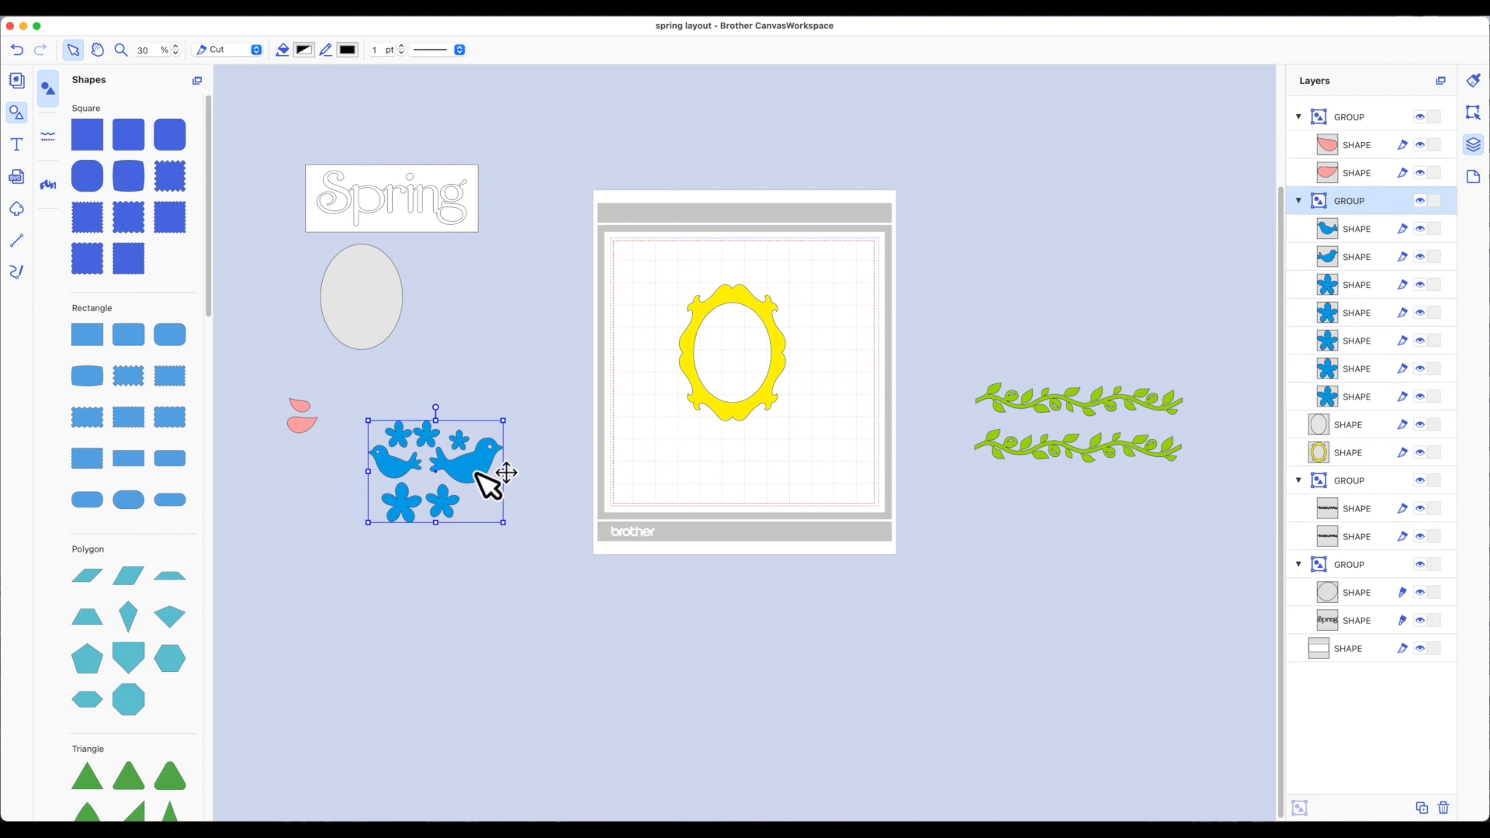
pyautogui.click(1422, 202)
pyautogui.click(1161, 398)
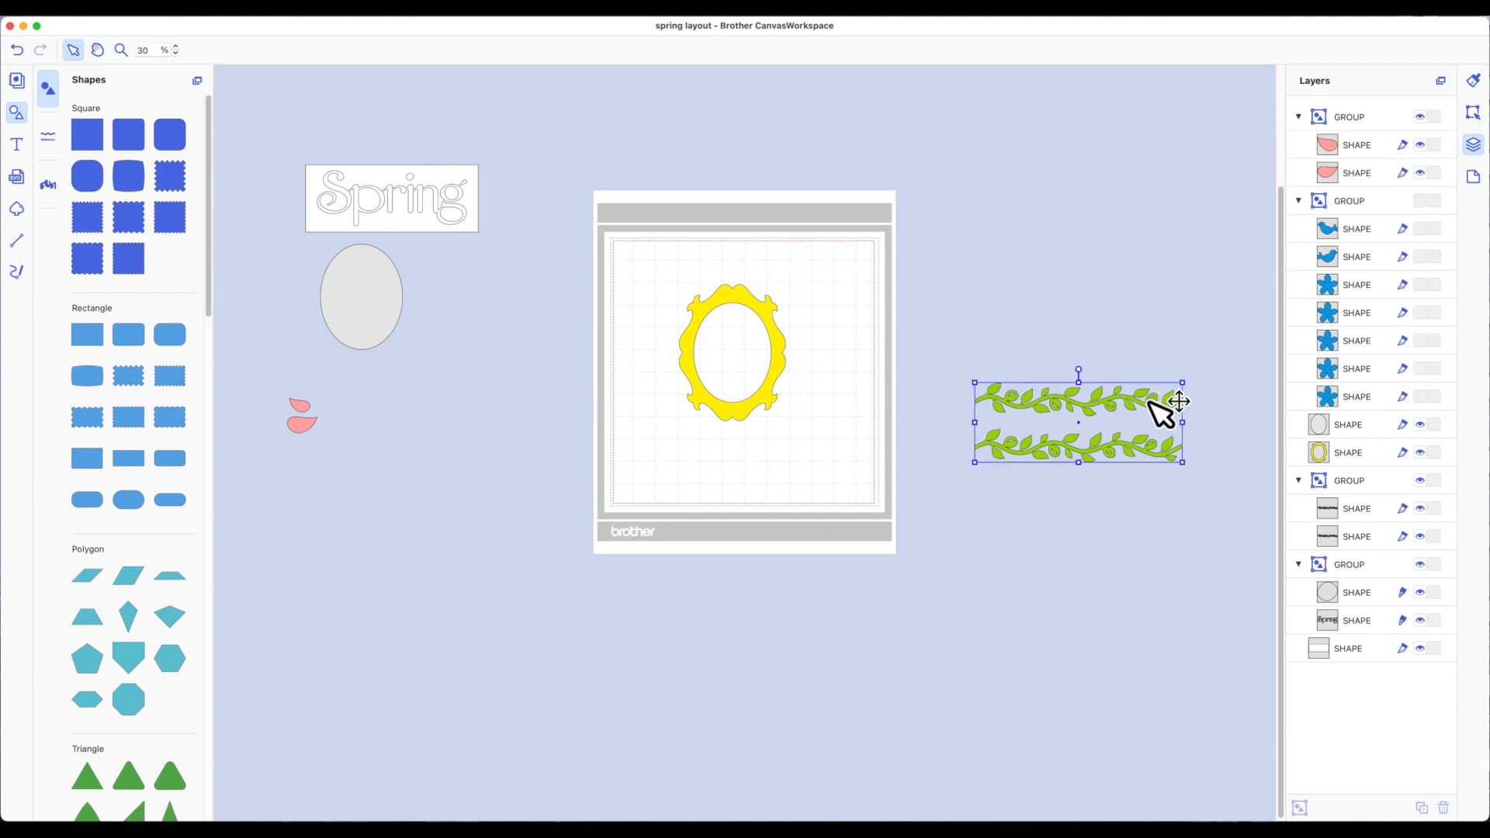
pyautogui.click(1421, 481)
pyautogui.click(304, 423)
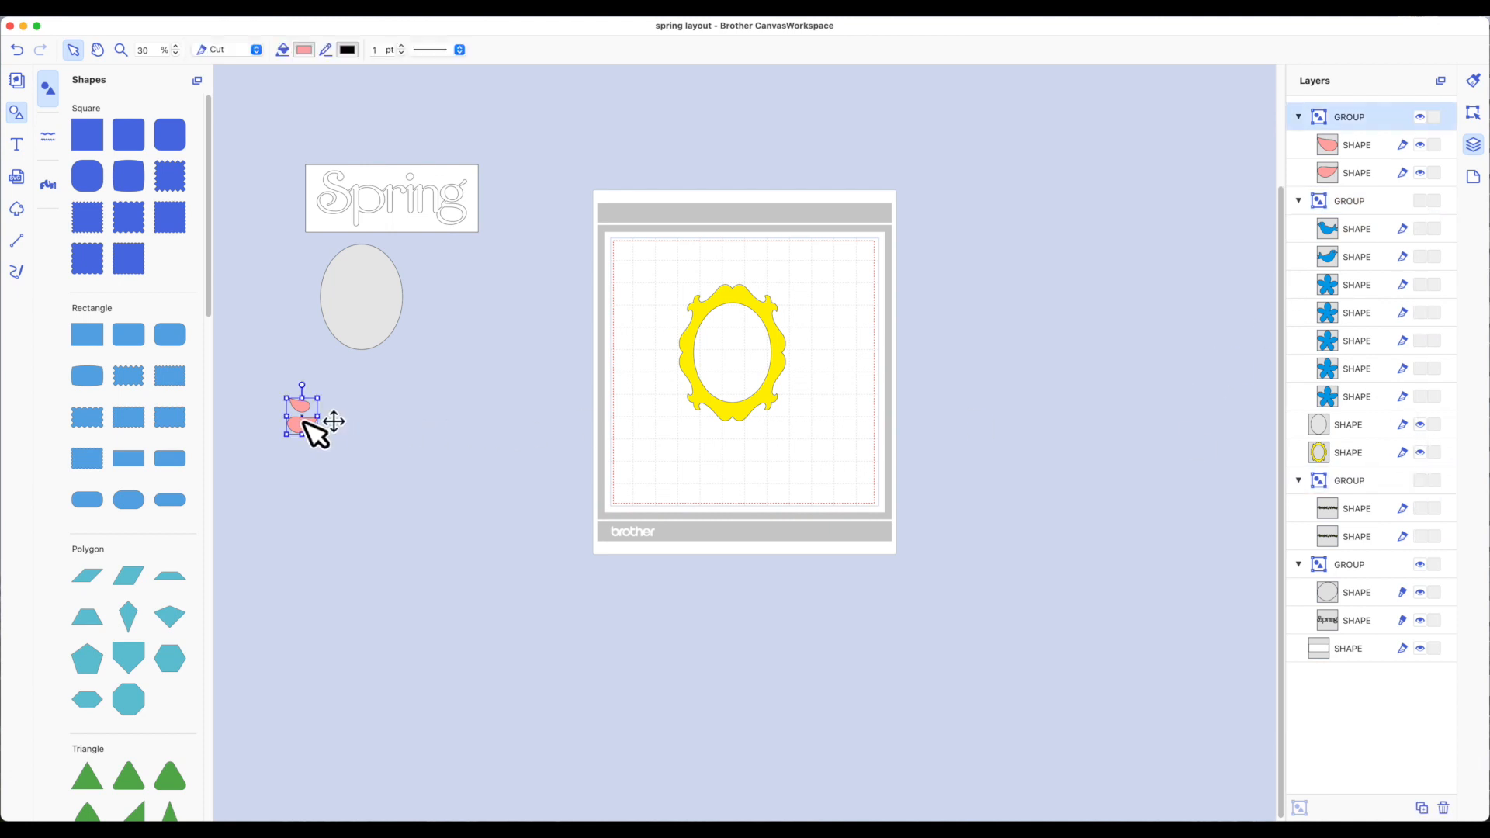
pyautogui.click(1426, 123)
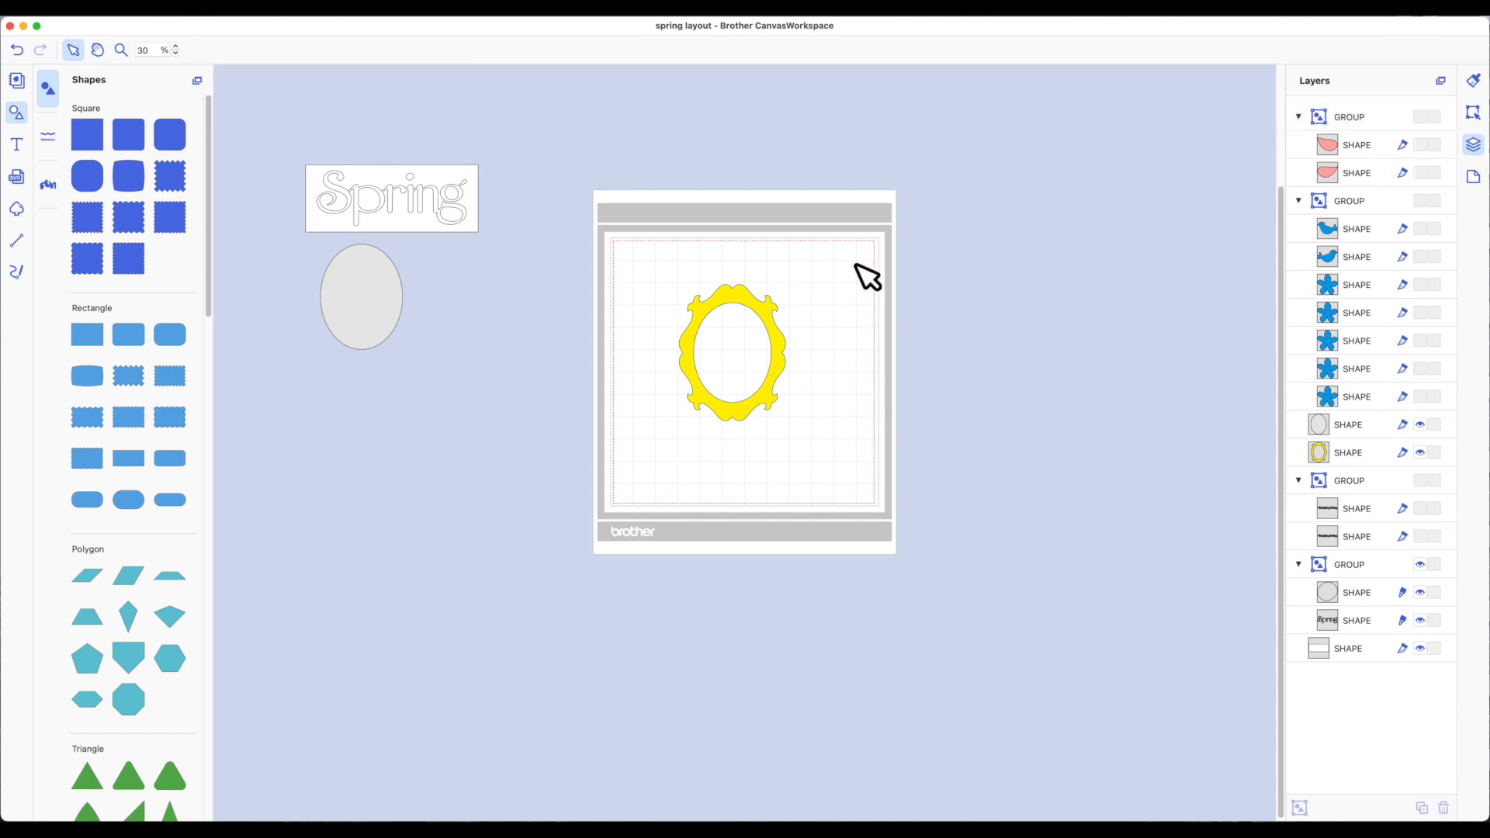
pyautogui.click(760, 309)
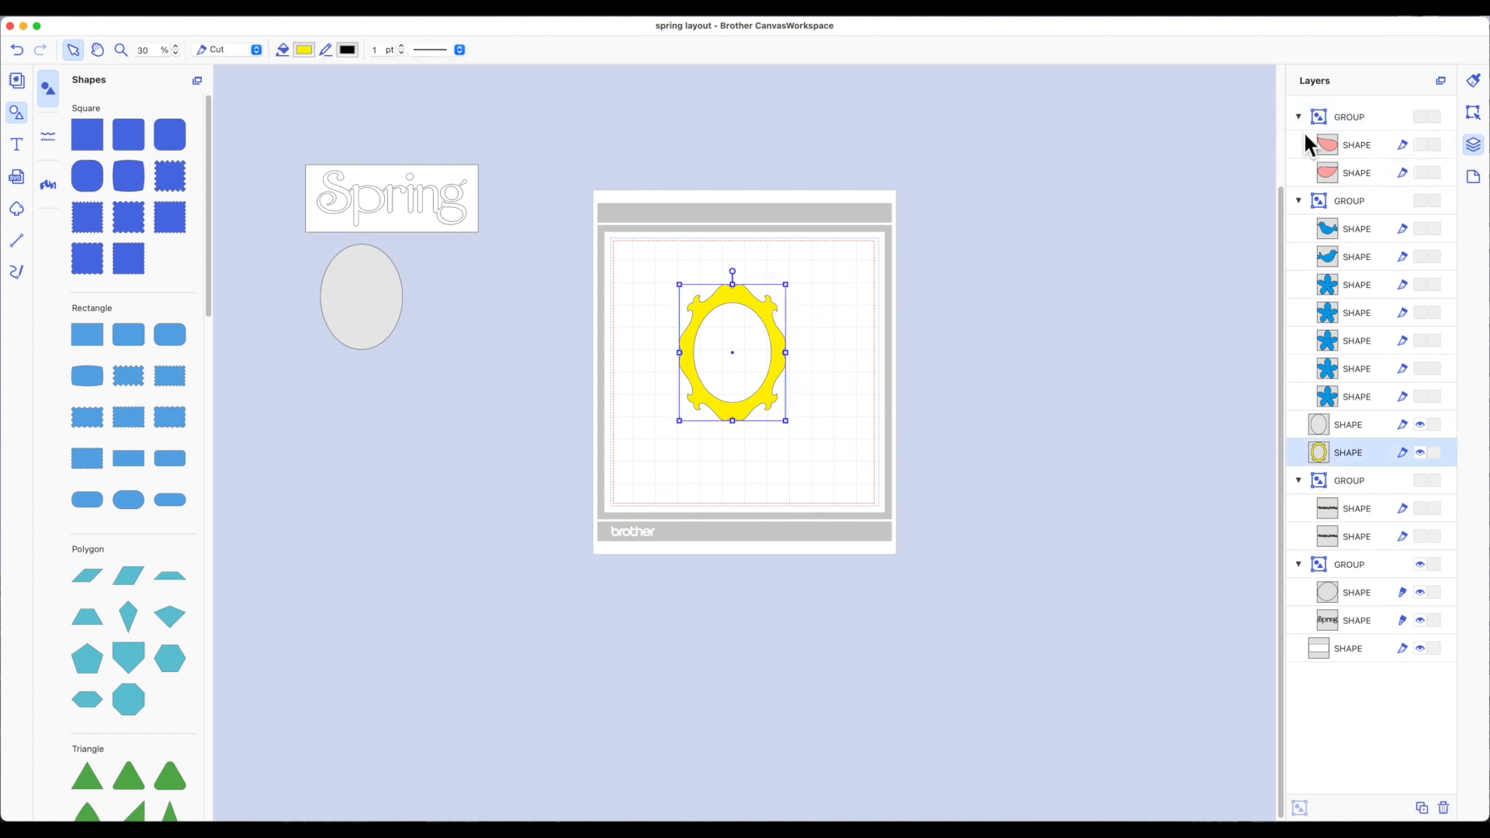
pyautogui.click(1420, 453)
pyautogui.moveTo(431, 225); pyautogui.dragTo(718, 286)
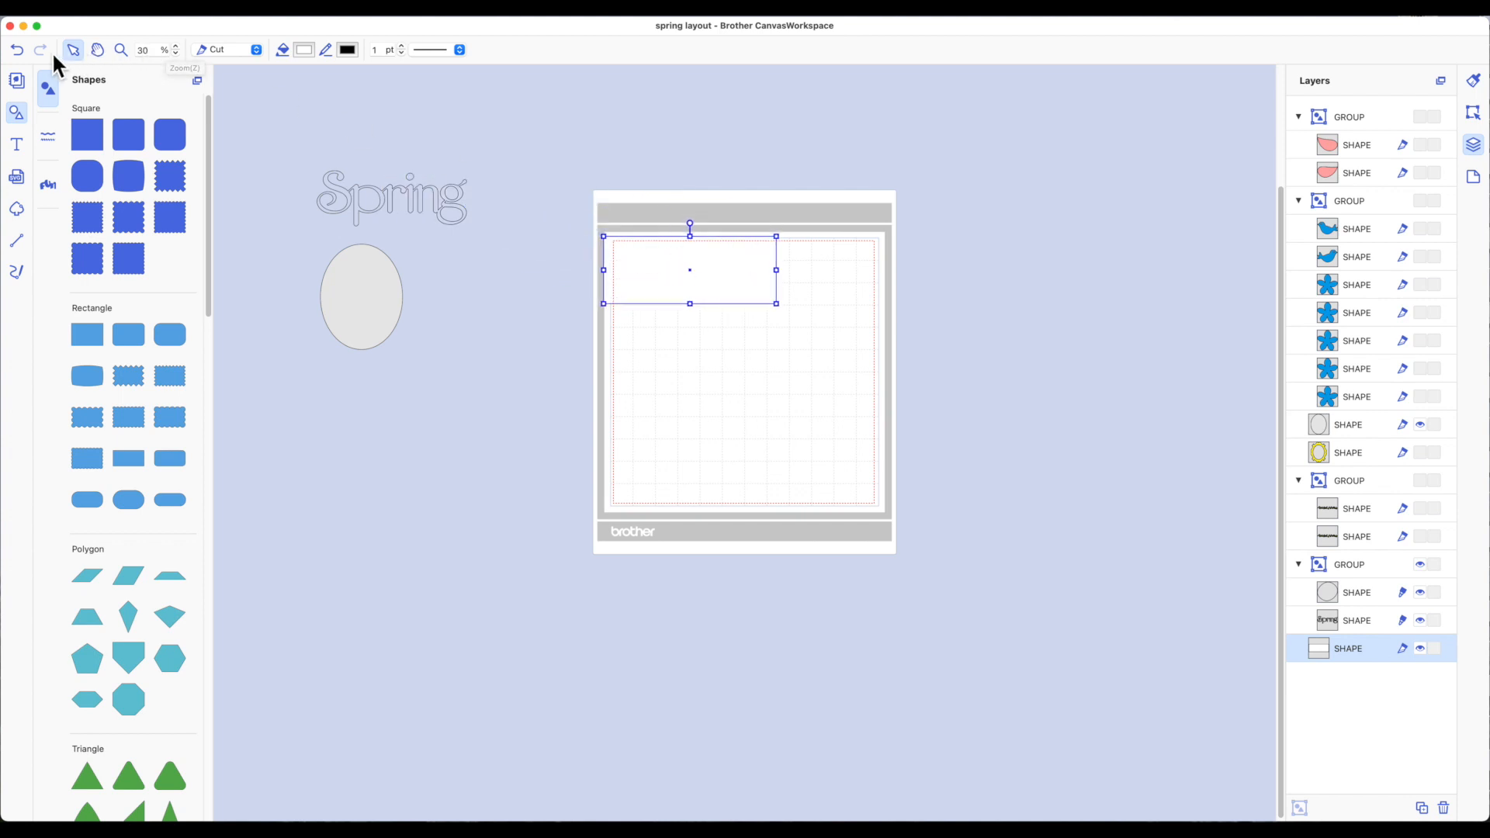
pyautogui.press('super+z')
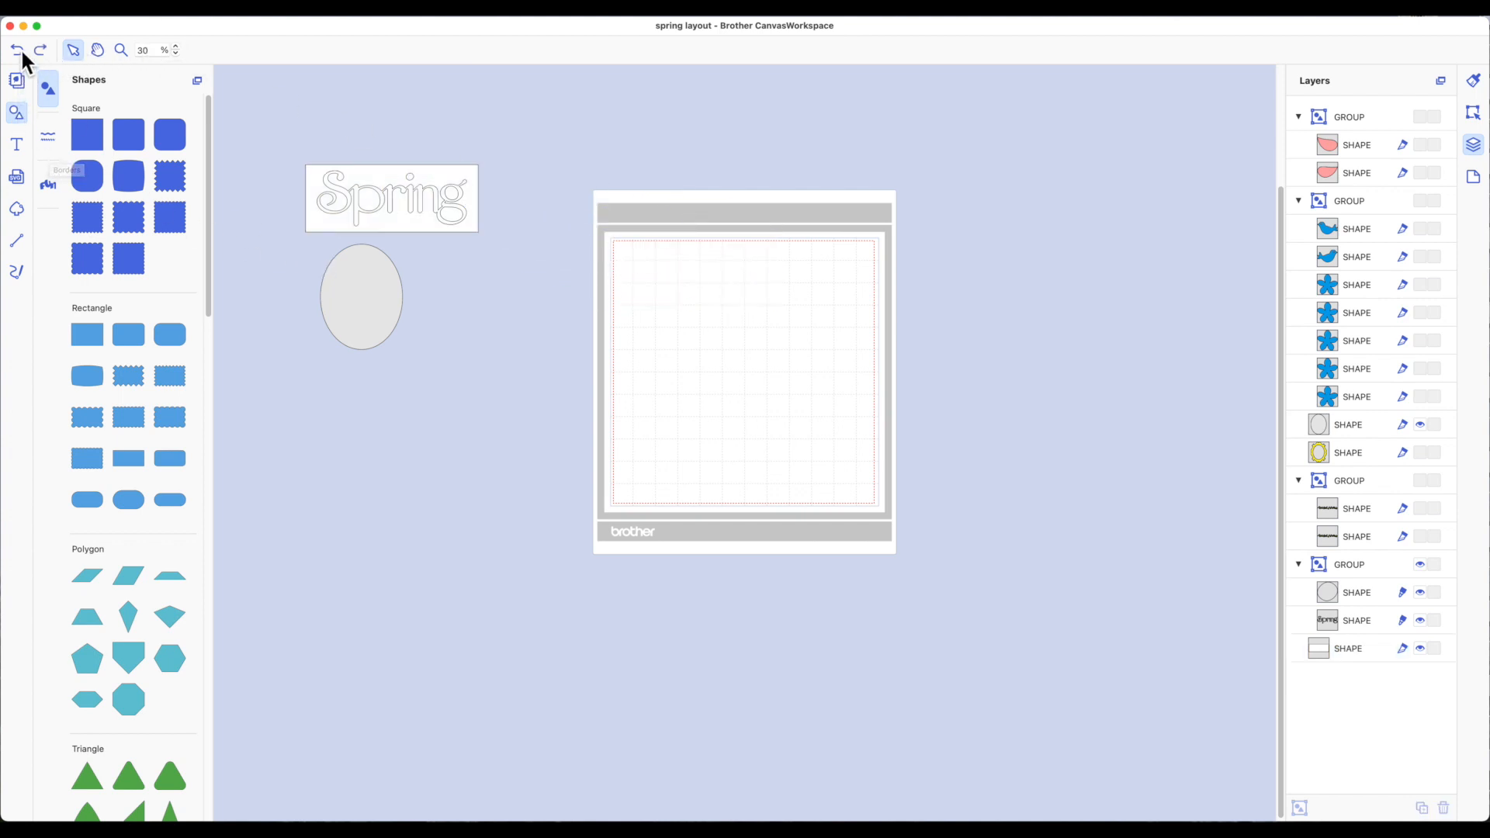
pyautogui.press('super+z')
# - Move the grey oval down away from the title, and group the Spring lettering with its white rectangle
pyautogui.moveTo(382, 310); pyautogui.dragTo(378, 403)
pyautogui.moveTo(275, 132); pyautogui.dragTo(532, 267)
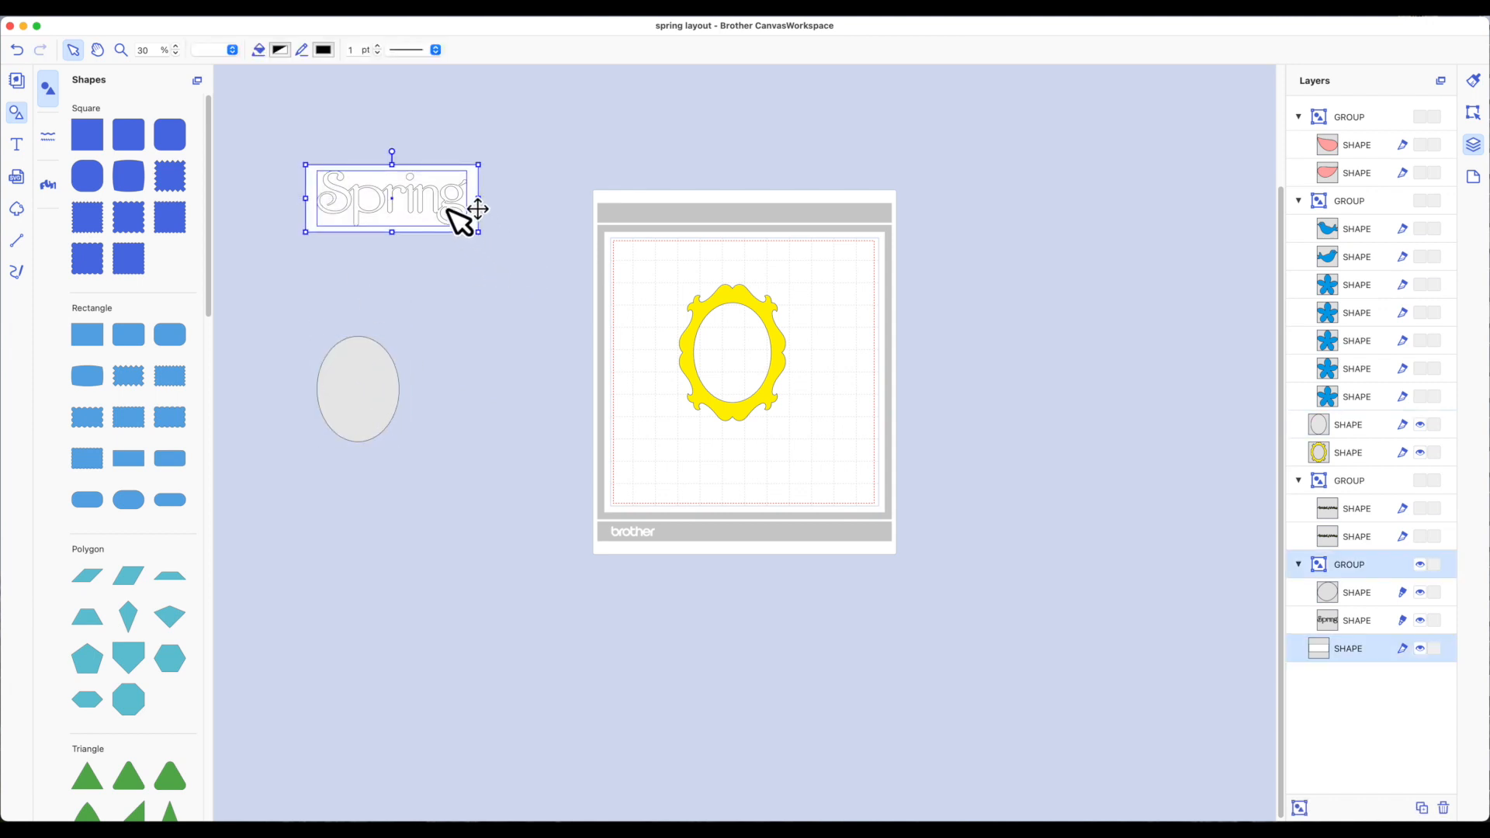
pyautogui.rightClick(448, 208)
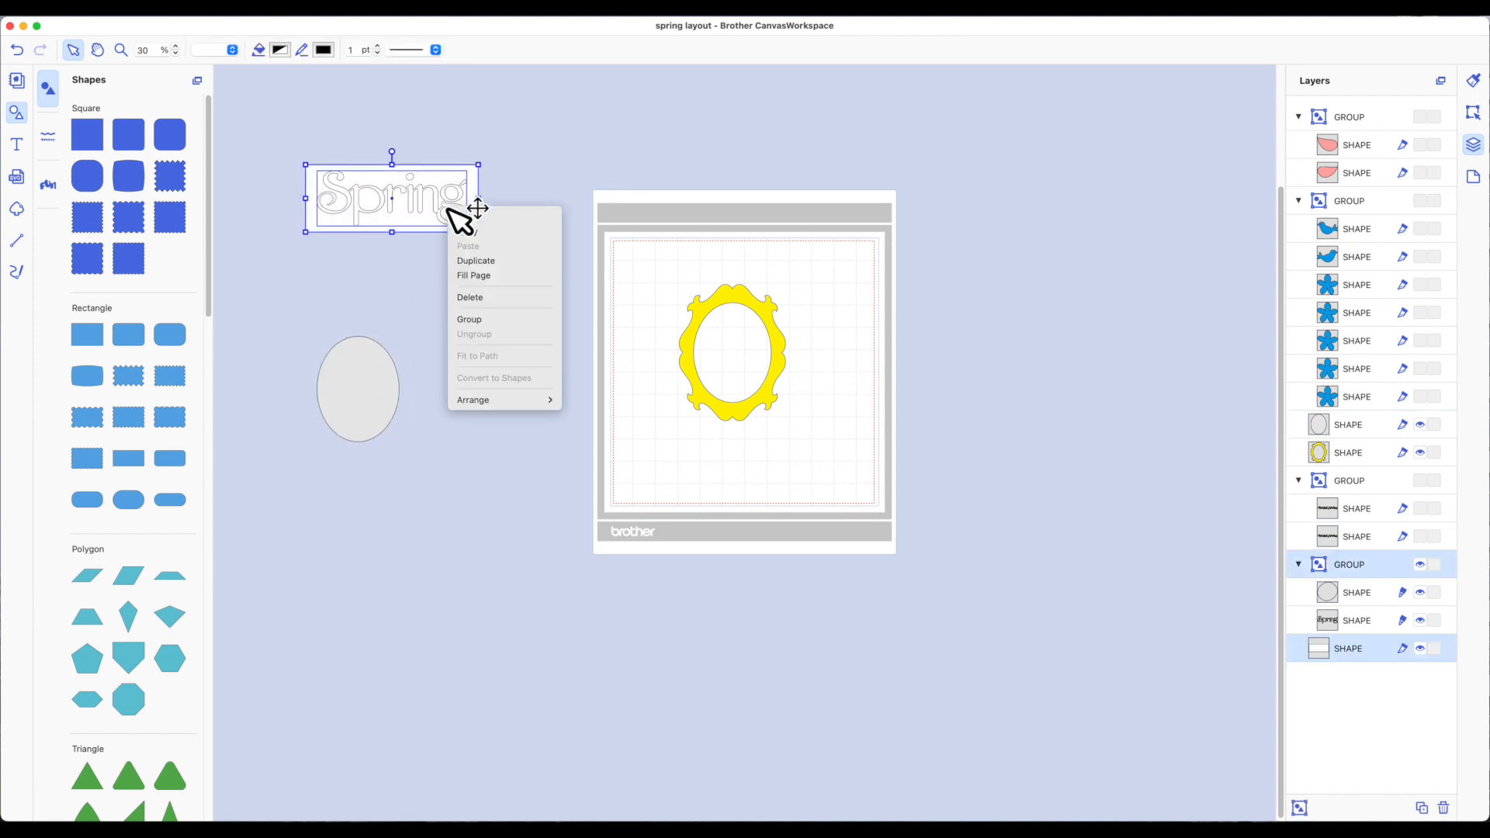
pyautogui.click(536, 320)
# - Hide the yellow frame's layer and move the grouped Spring title onto the upper-left area of the mat
pyautogui.click(736, 309)
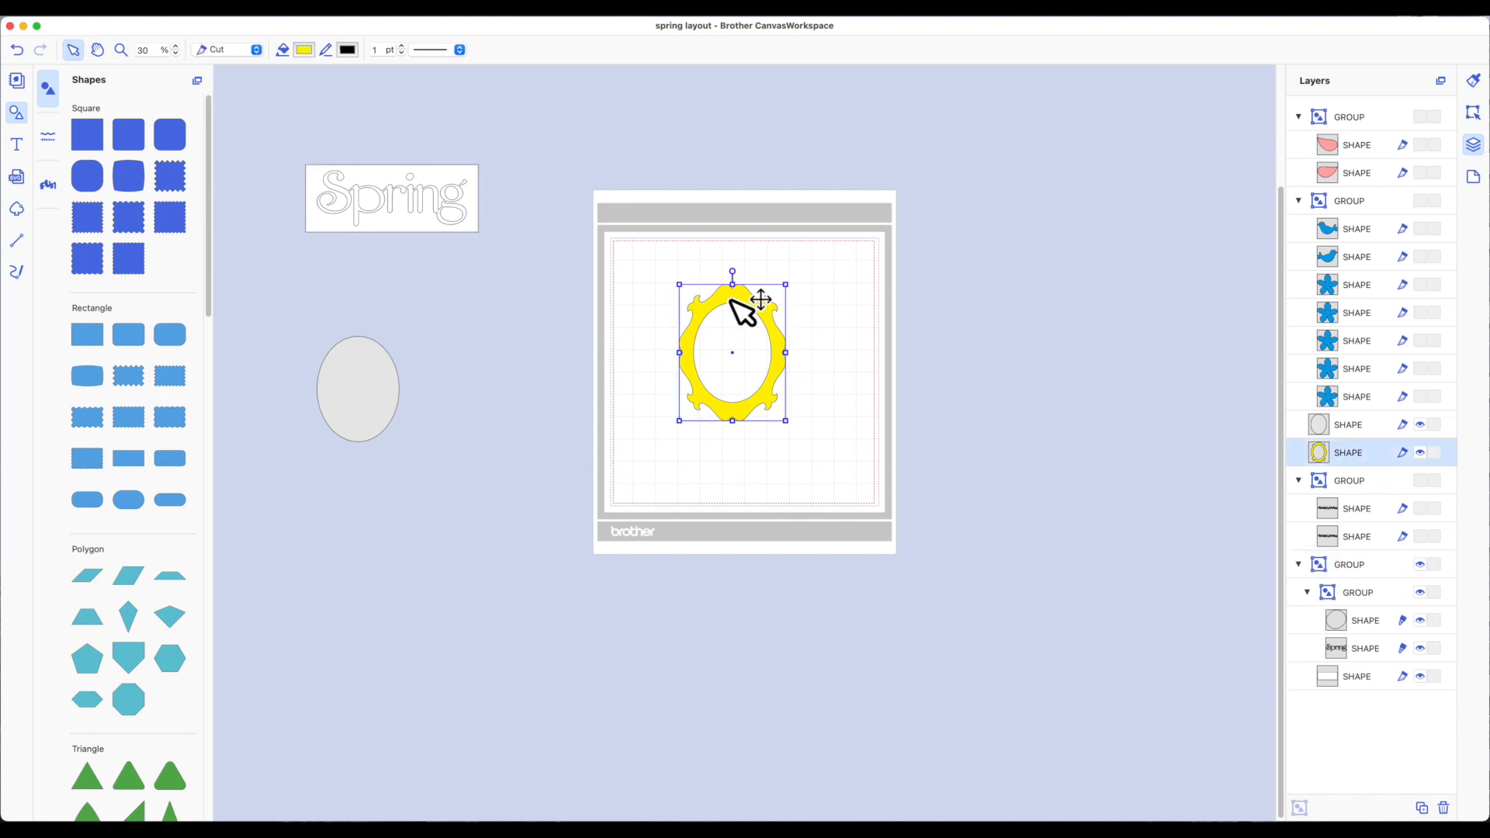
pyautogui.click(1421, 452)
pyautogui.click(456, 217)
pyautogui.moveTo(456, 218)
pyautogui.mouseDown()
pyautogui.moveTo(665, 255)
pyautogui.moveTo(698, 292)
pyautogui.moveTo(720, 292)
pyautogui.mouseUp()
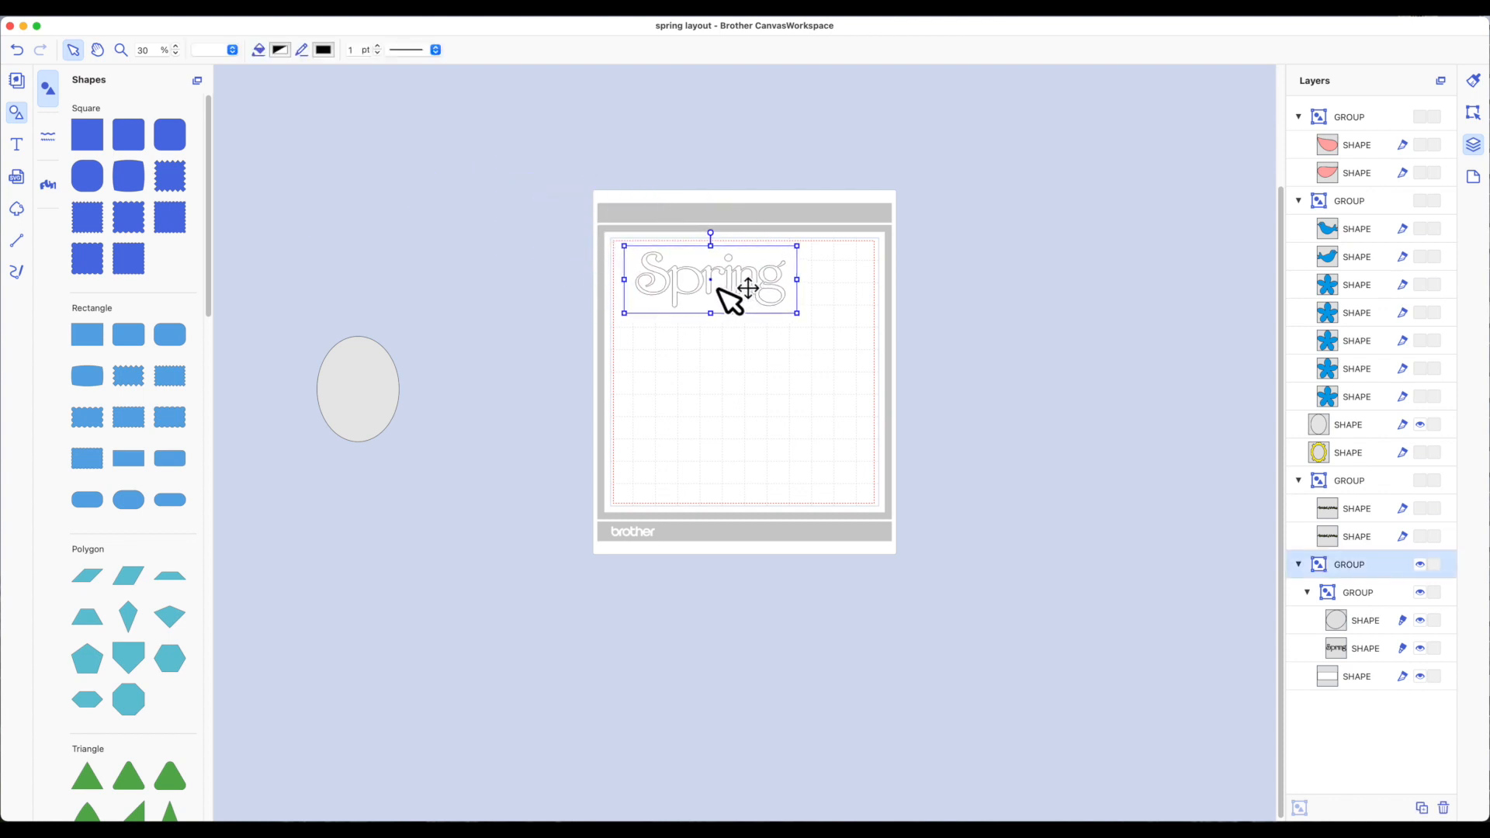
# - Place the grey oval on the mat just below the Spring title, rotated 90 degrees counterclockwise, and nudge the title slightly
pyautogui.moveTo(389, 382); pyautogui.dragTo(731, 364)
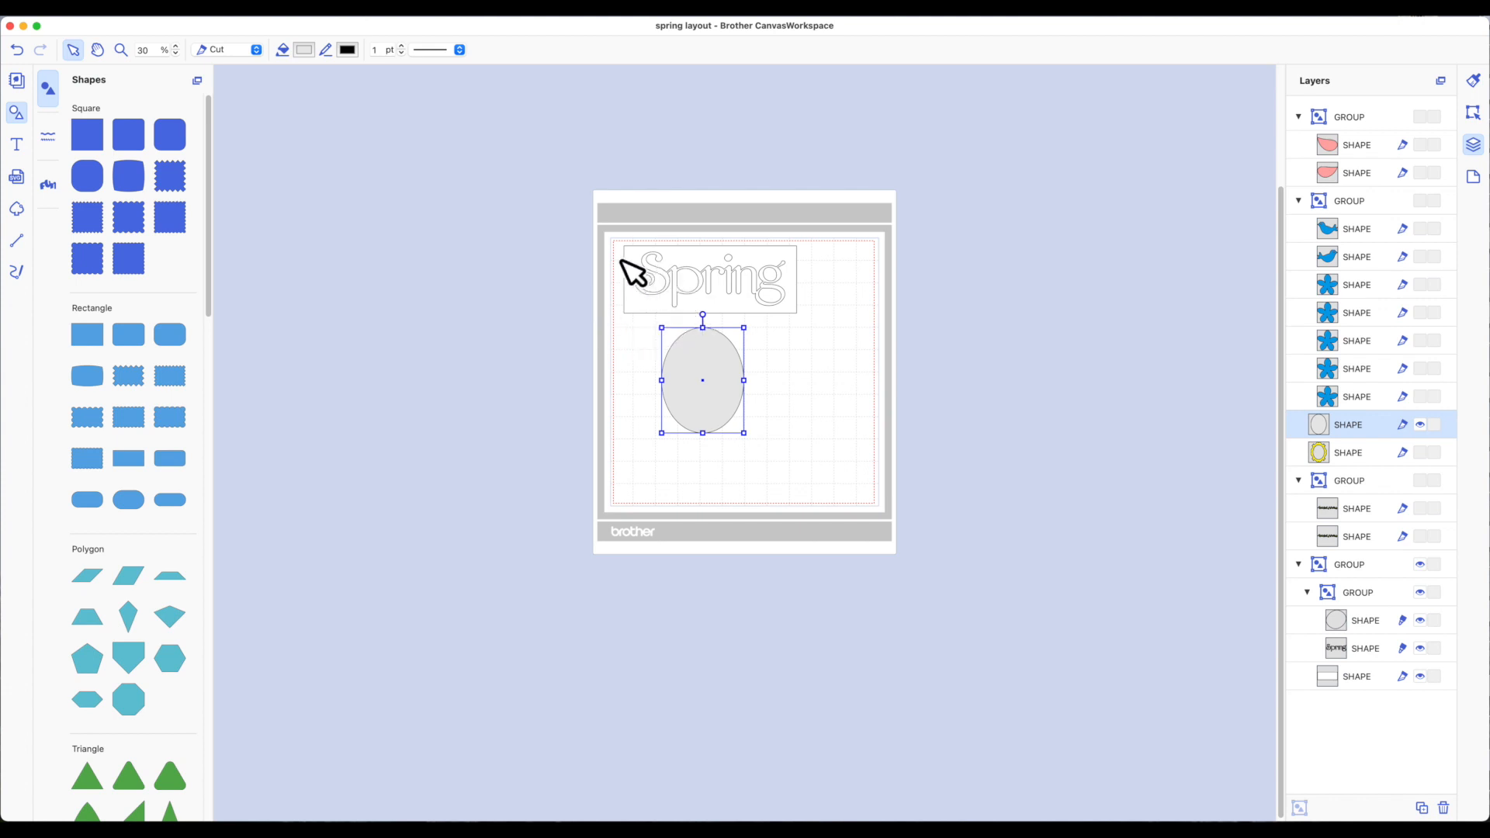
pyautogui.moveTo(702, 315); pyautogui.dragTo(636, 381)
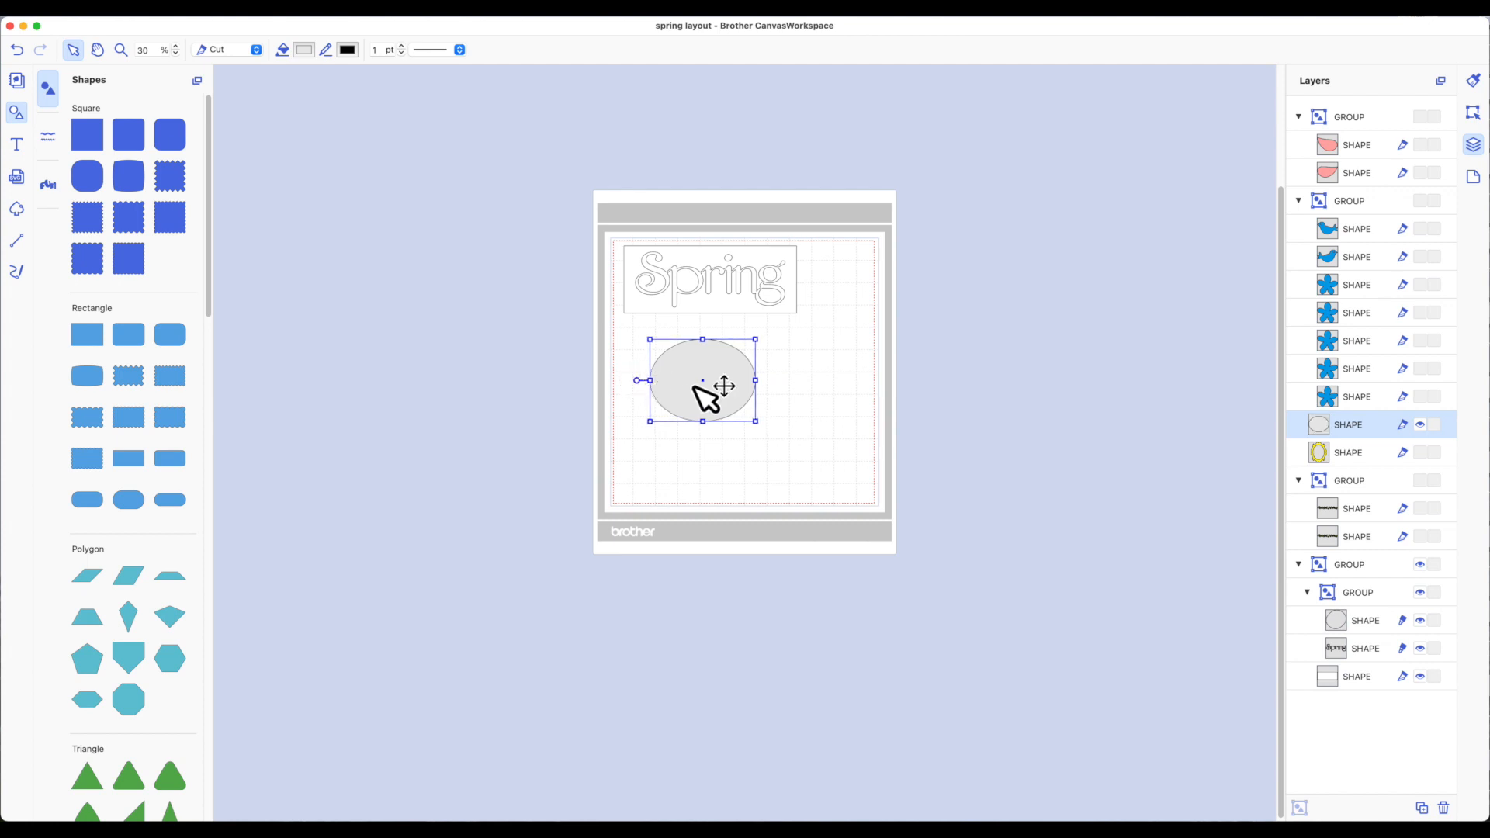
pyautogui.moveTo(706, 381); pyautogui.dragTo(695, 376)
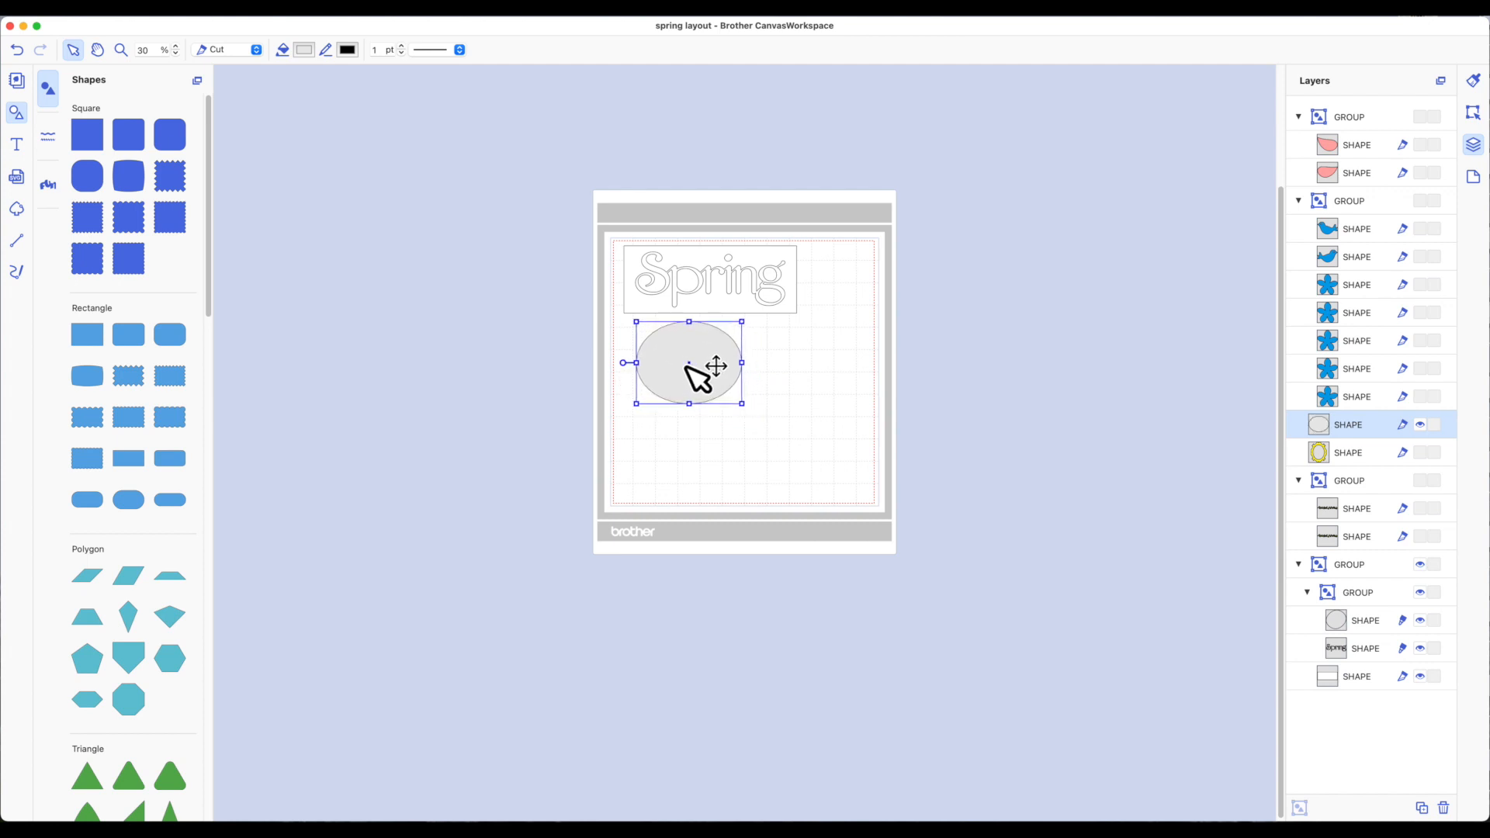
pyautogui.click(519, 374)
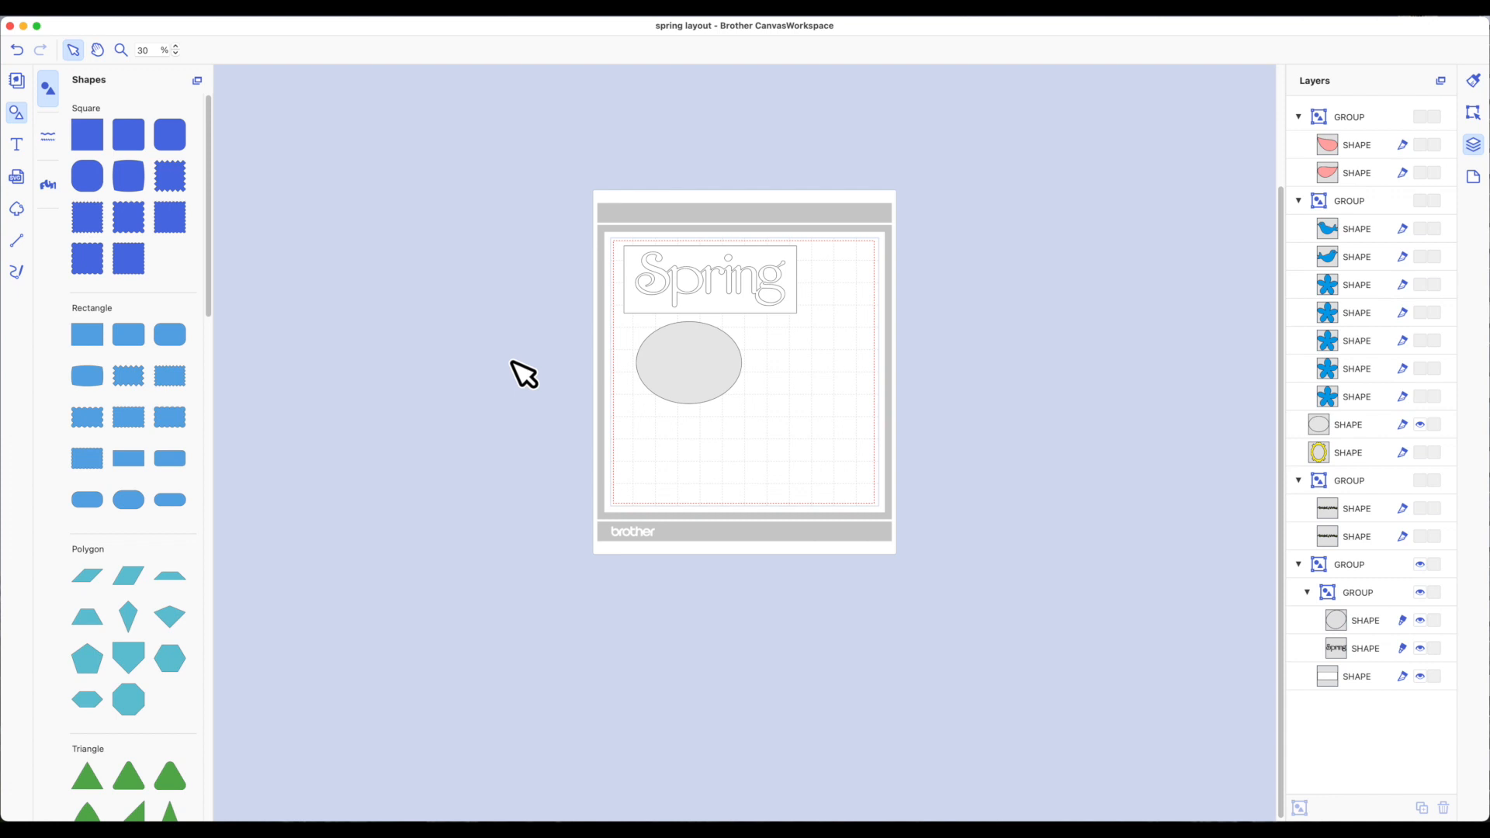
pyautogui.click(681, 298)
pyautogui.click(517, 317)
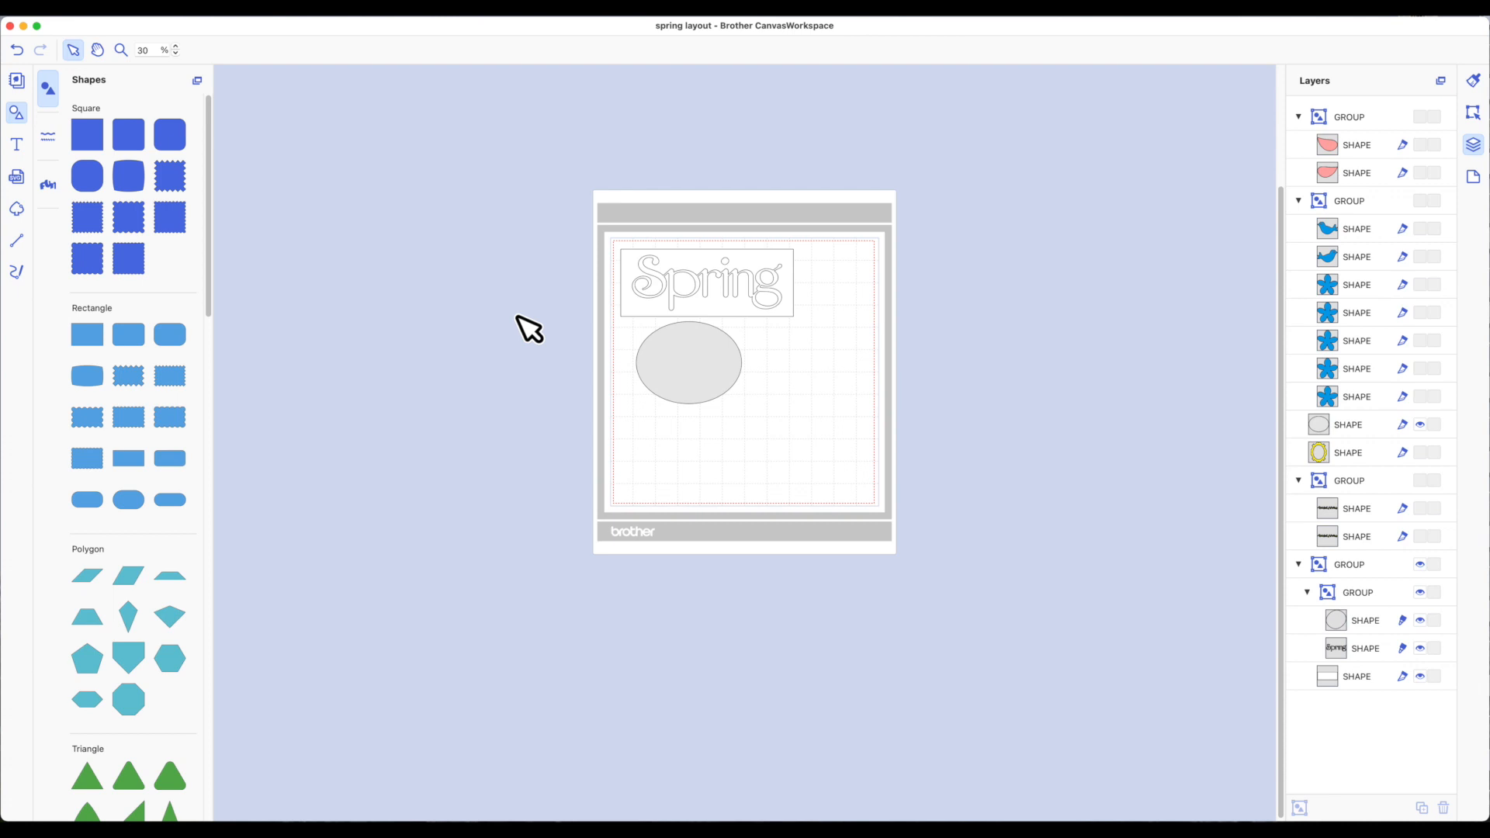
# - Transfer the visible Spring title and oval to the cutting machine as an FCM file via the internet
pyautogui.click(90, 1)
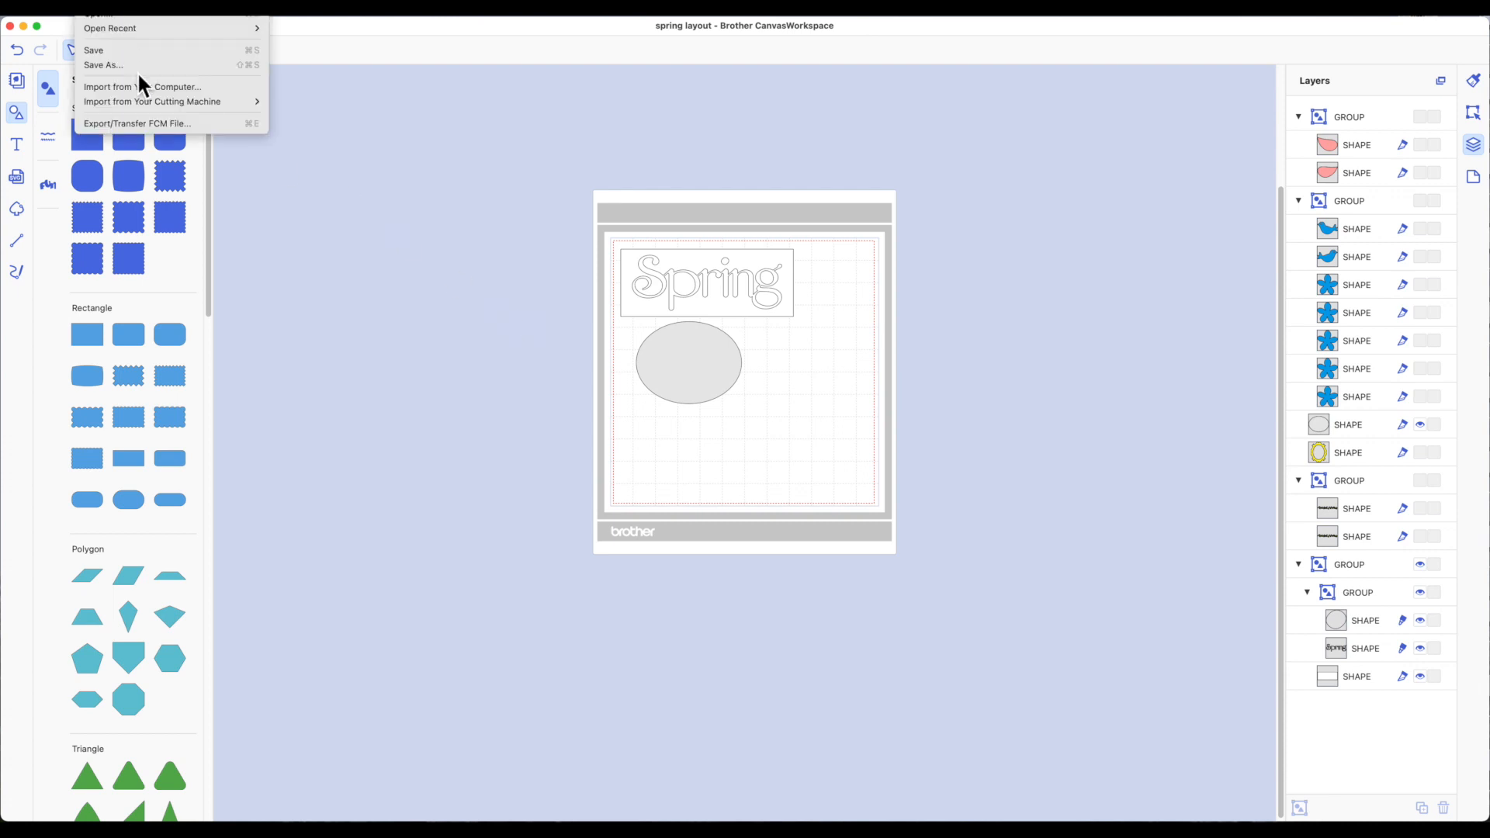
pyautogui.click(146, 123)
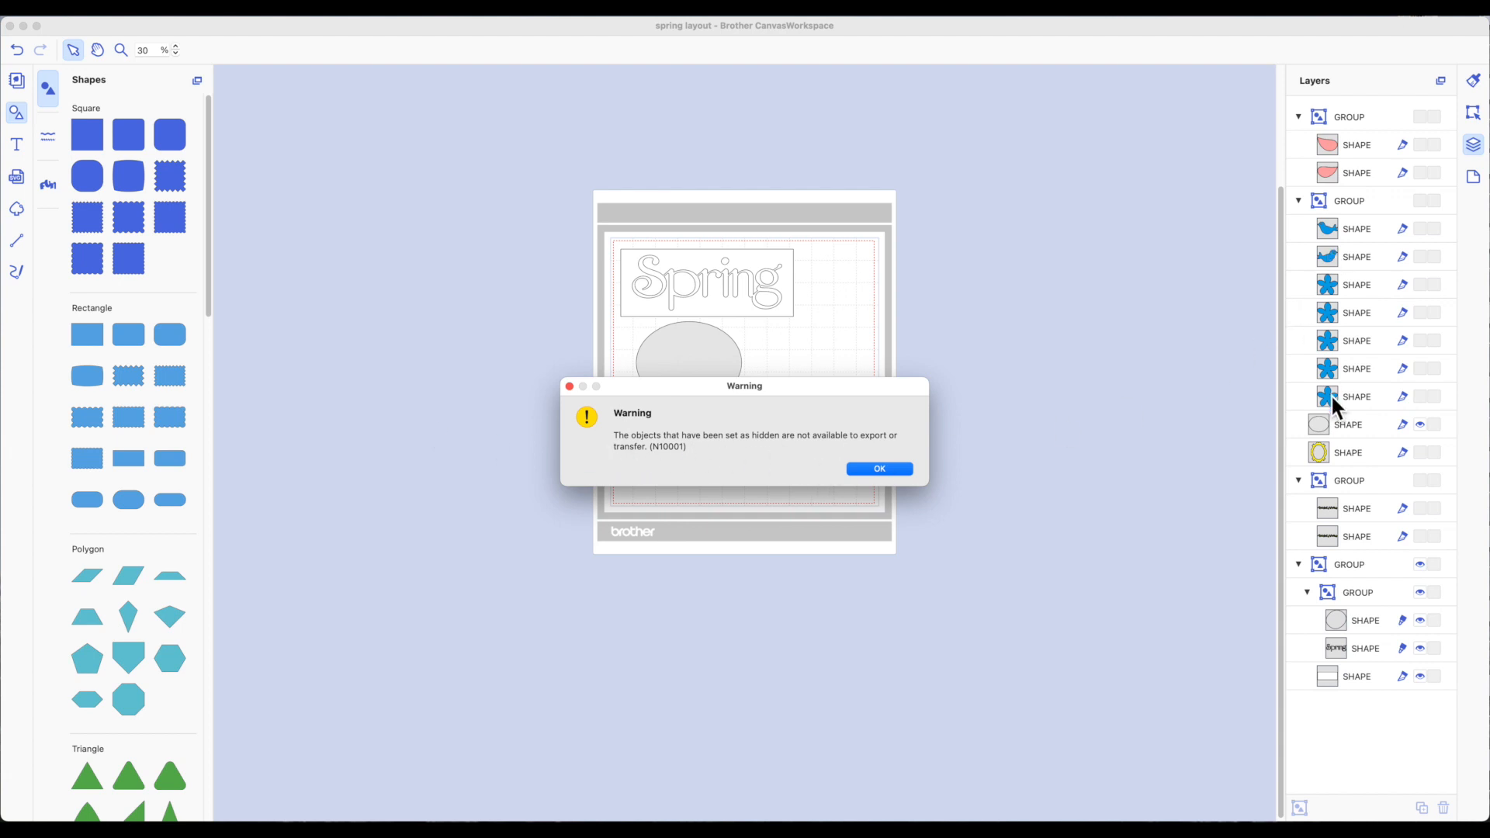
pyautogui.click(887, 469)
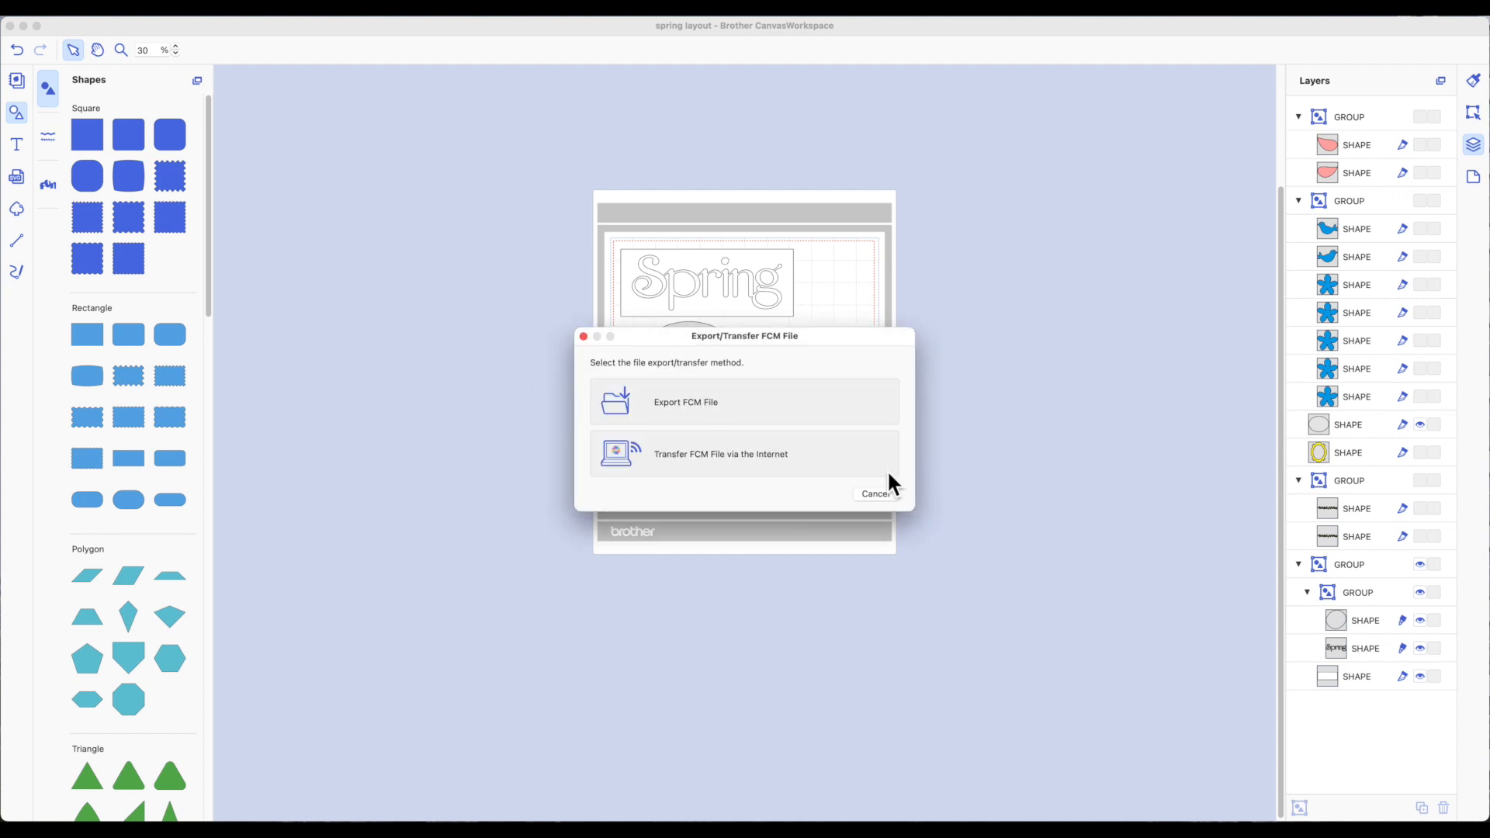
pyautogui.click(681, 463)
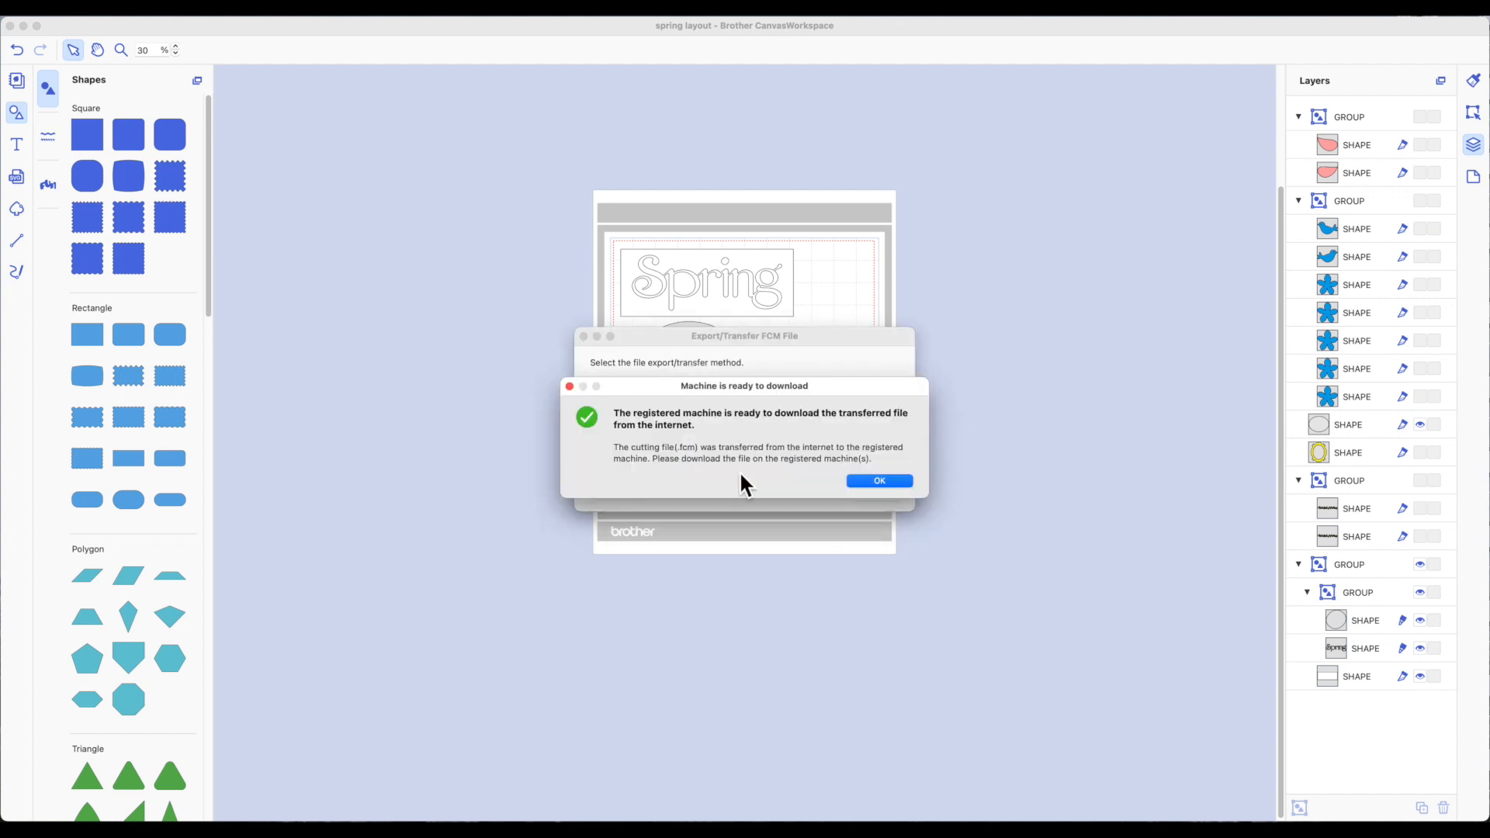
pyautogui.click(860, 483)
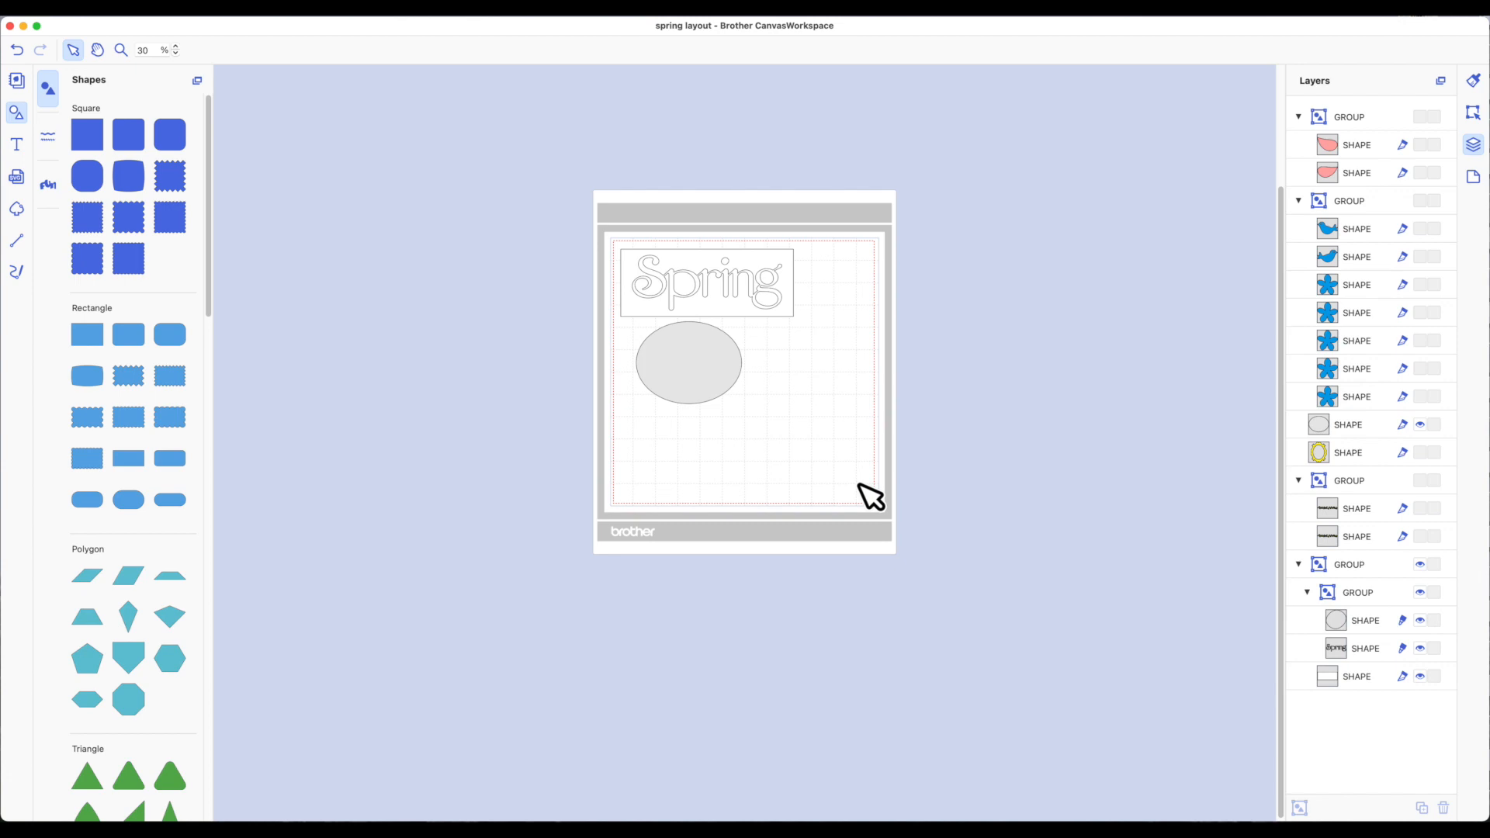